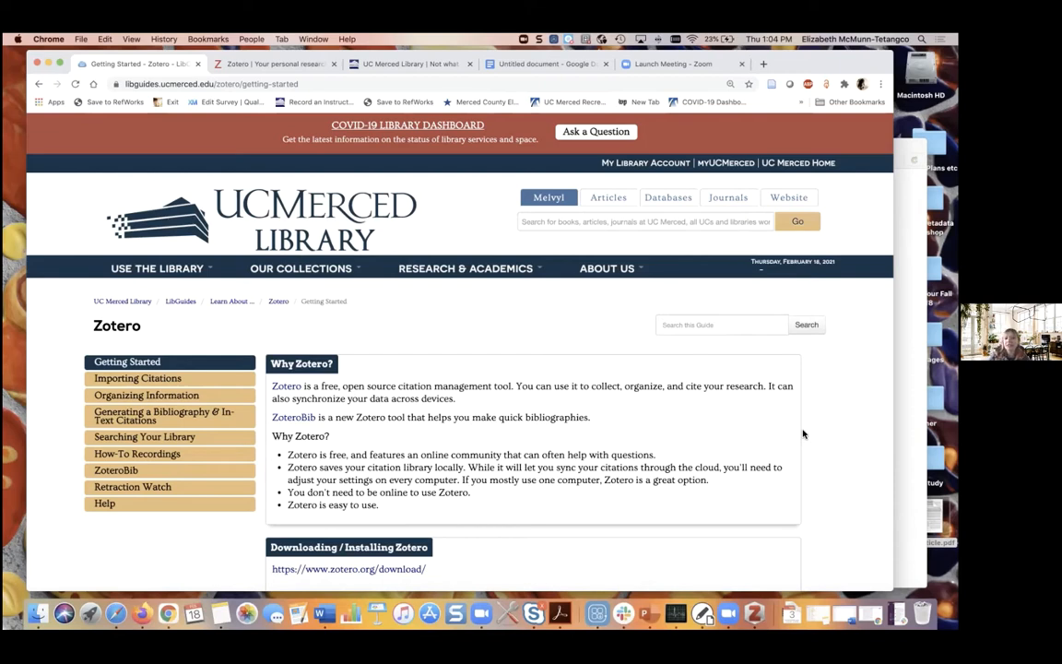
Step: Open the Zotero guide's How-To Recordings page and look through its video list and embedded videos
{"action": "left_click", "coordinate": [259, 83]}
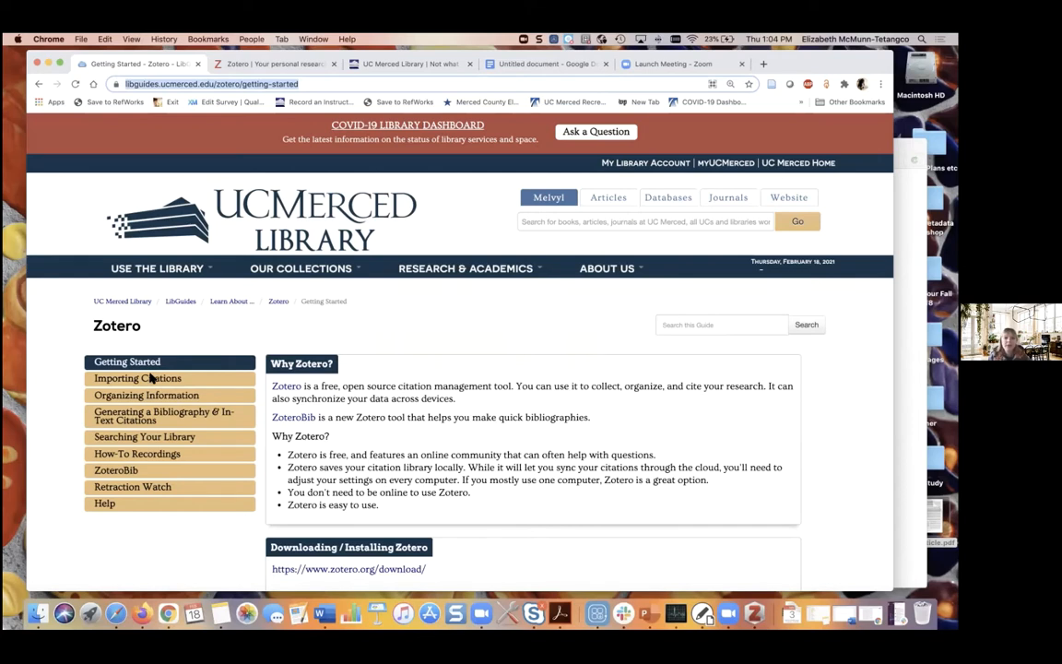
{"action": "left_click", "coordinate": [166, 455]}
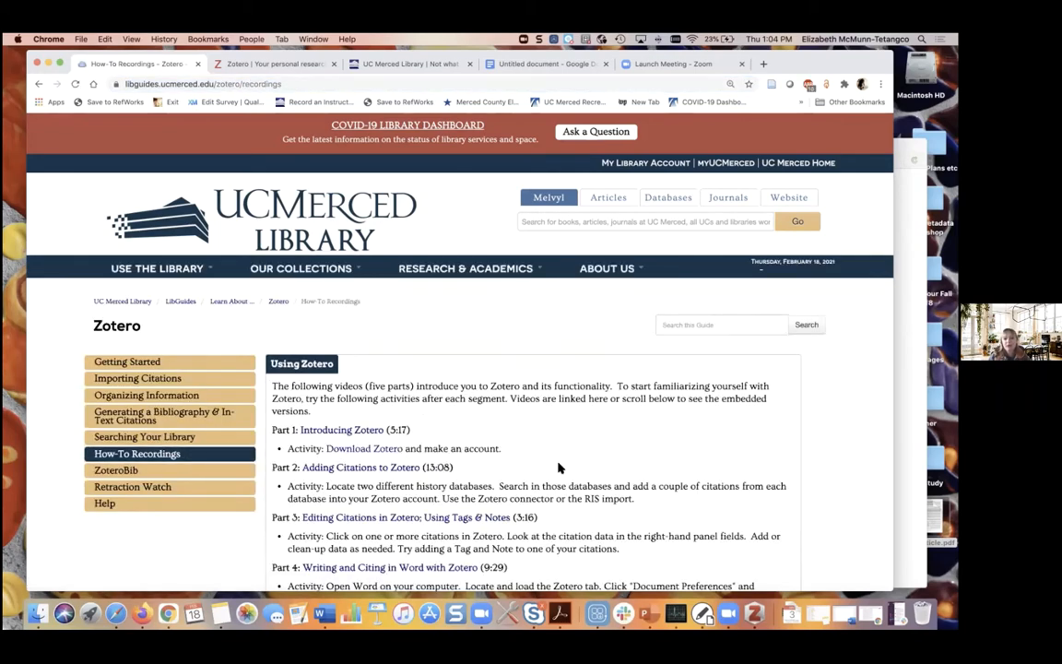
{"action": "scroll", "coordinate": [558, 468], "scroll_direction": "down", "scroll_amount": 5}
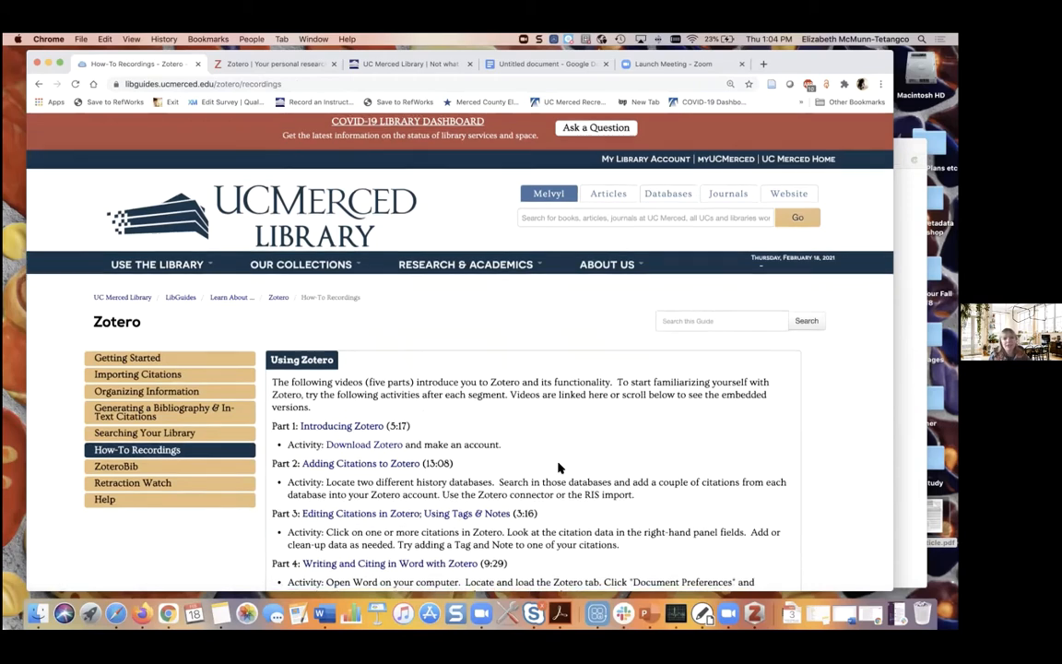
{"action": "scroll", "coordinate": [558, 468], "scroll_direction": "down", "scroll_amount": 9}
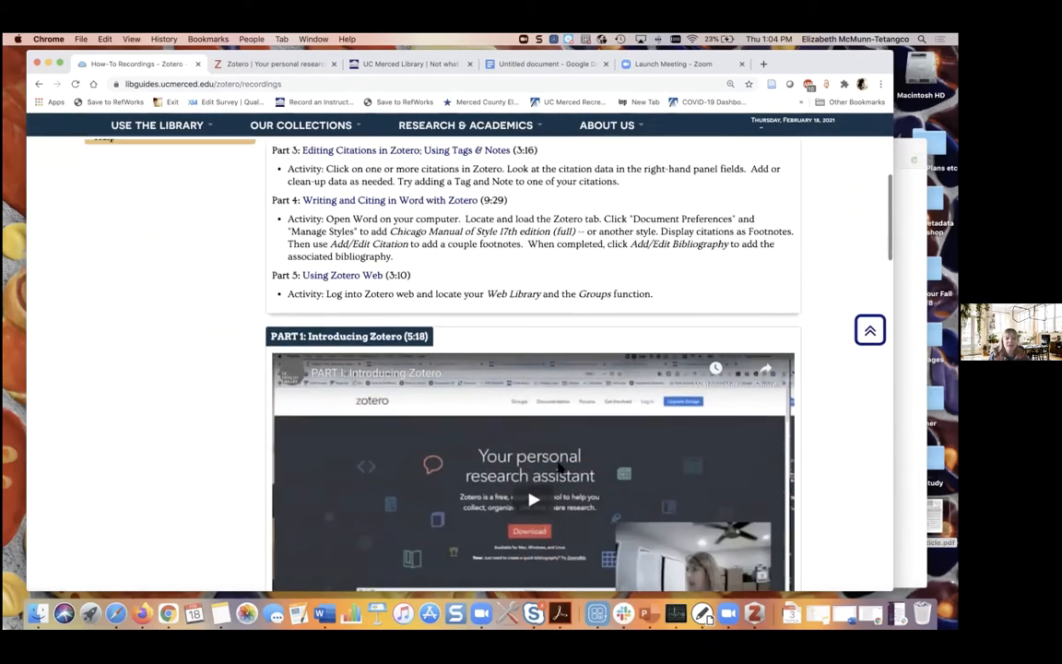
{"action": "scroll", "coordinate": [558, 469], "scroll_direction": "down", "scroll_amount": 5}
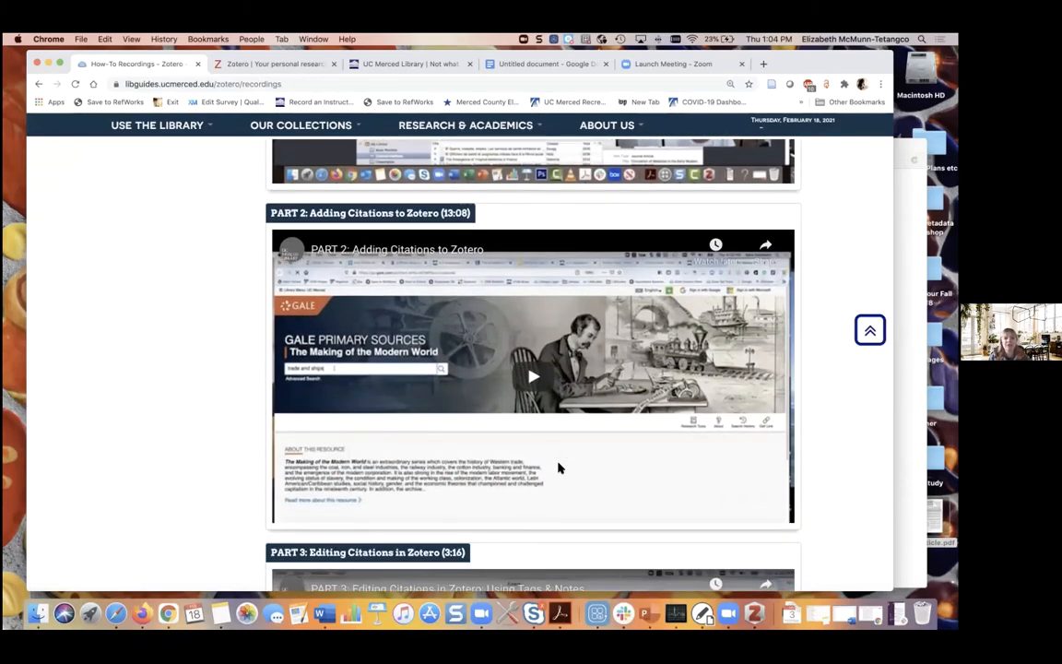
{"action": "scroll", "coordinate": [558, 468], "scroll_direction": "up", "scroll_amount": 7}
{"action": "scroll", "coordinate": [557, 469], "scroll_direction": "up", "scroll_amount": 12}
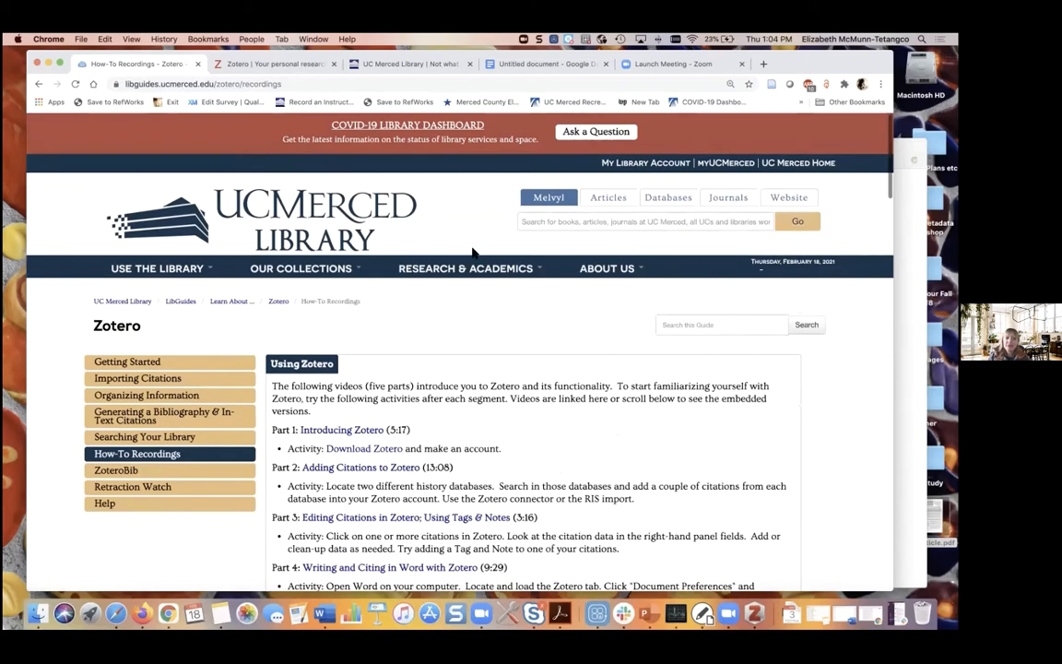
Step: Switch to the zotero.org site, open its downloads page and review the Zotero Connectors for other browsers
{"action": "left_click", "coordinate": [278, 64]}
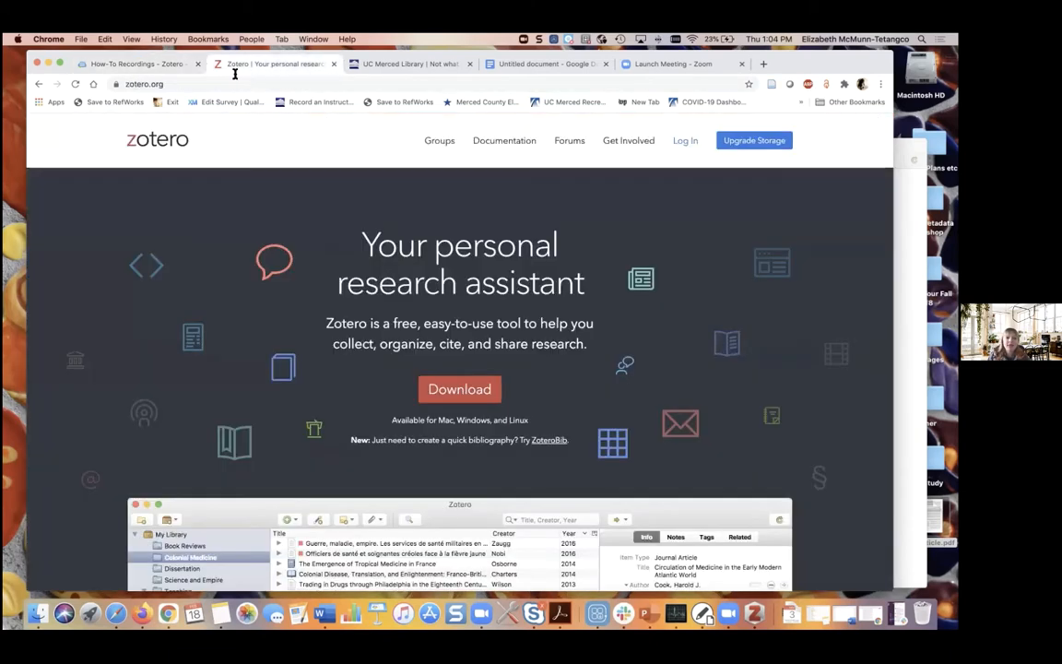
{"action": "left_click", "coordinate": [230, 83]}
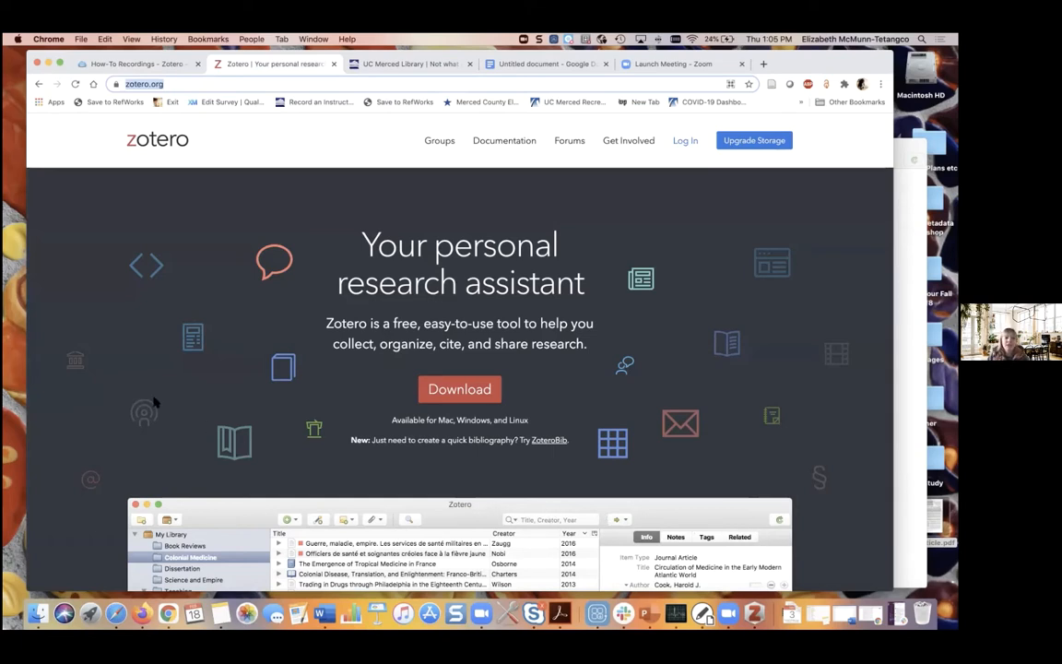
{"action": "scroll", "coordinate": [148, 400], "scroll_direction": "down", "scroll_amount": 2}
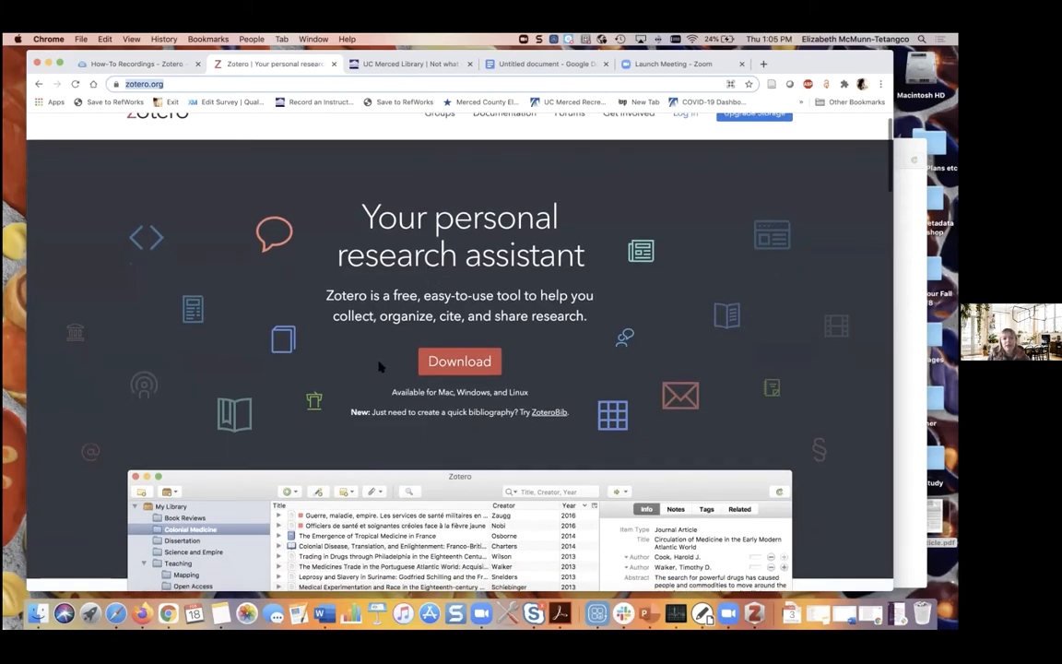
{"action": "left_click", "coordinate": [453, 362]}
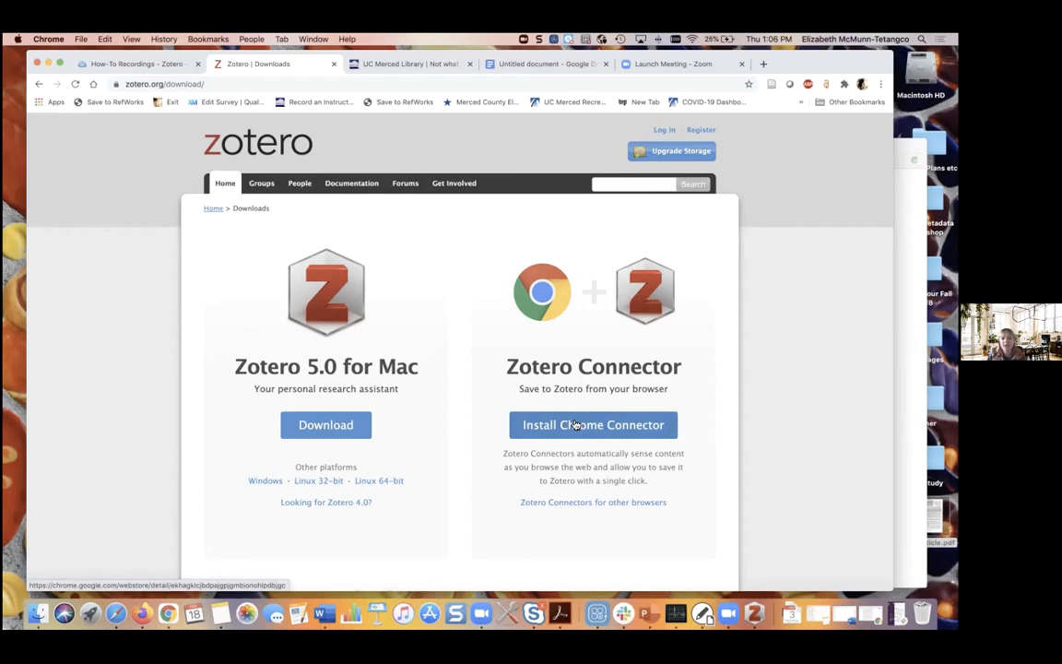
{"action": "left_click", "coordinate": [593, 503]}
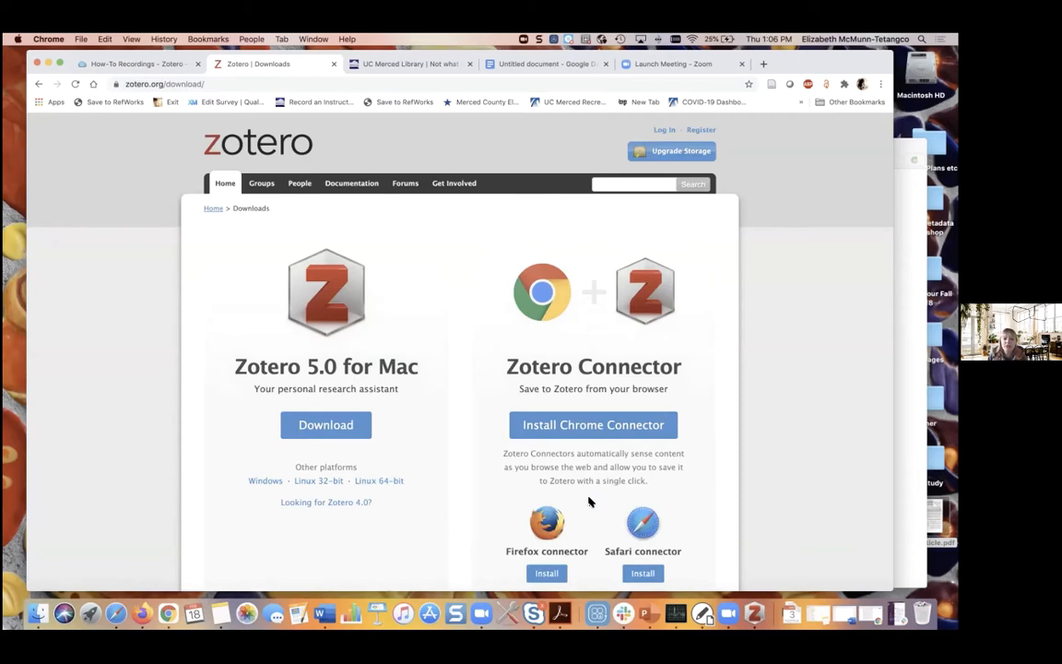
{"action": "scroll", "coordinate": [588, 506], "scroll_direction": "down", "scroll_amount": 3}
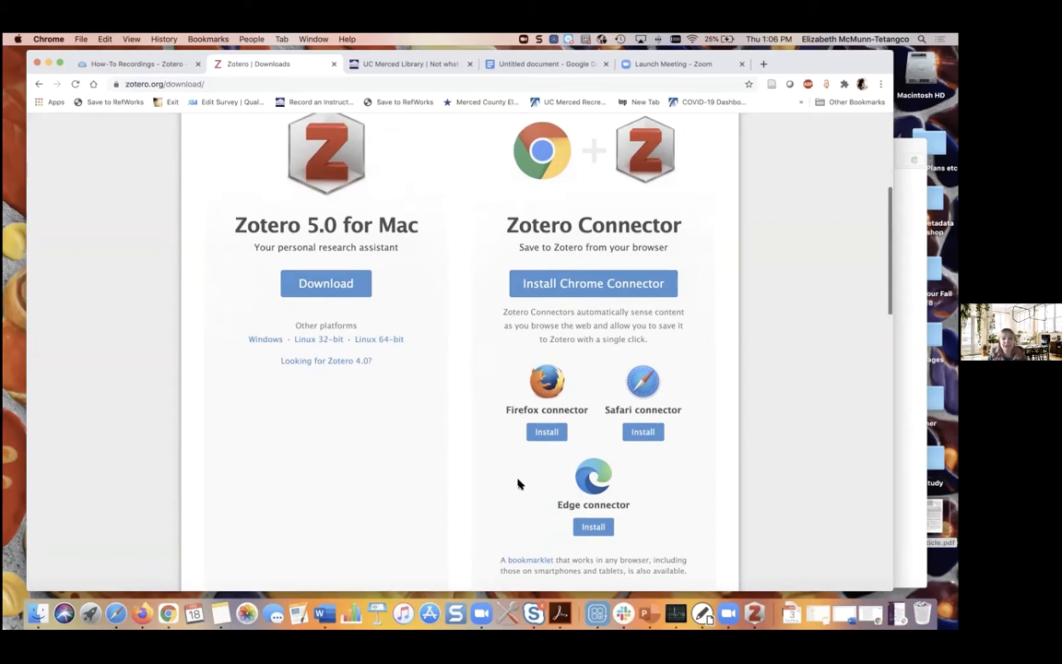
{"action": "scroll", "coordinate": [518, 484], "scroll_direction": "up", "scroll_amount": 3}
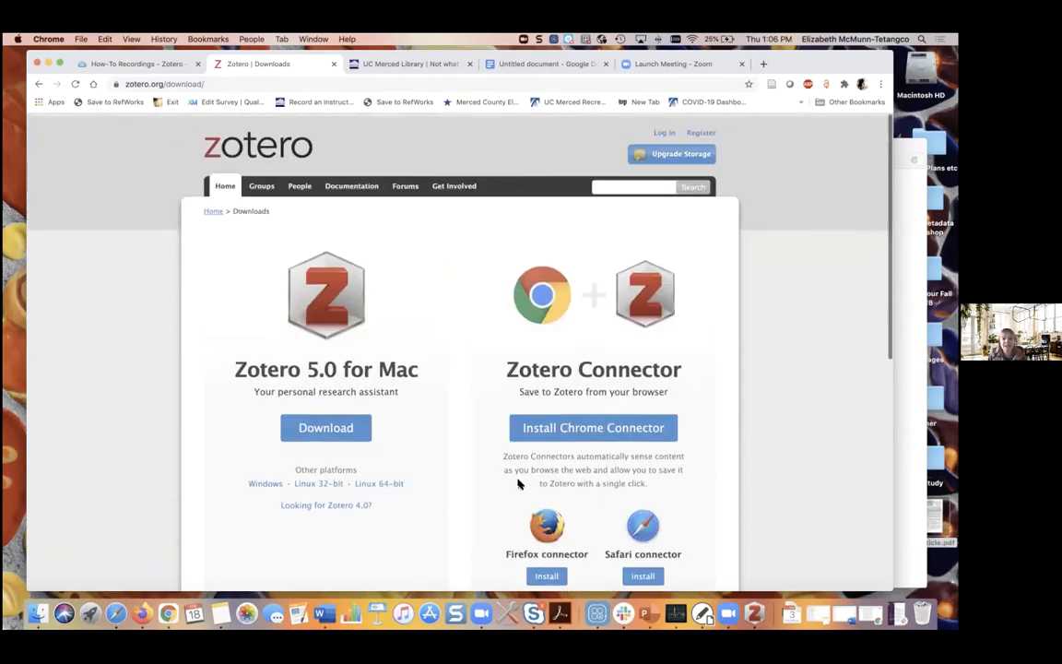
Step: Return to the Zotero home page and read through its feature sections, from the library preview and "Collect with a click" to "Rest easy"
{"action": "left_click", "coordinate": [38, 84]}
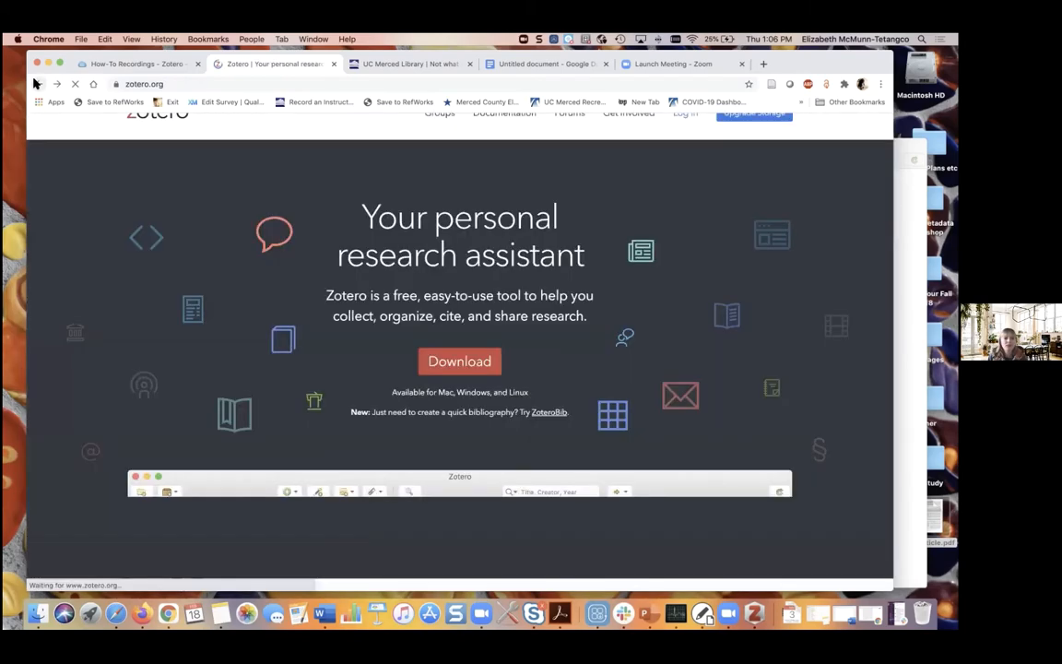
{"action": "scroll", "coordinate": [130, 320], "scroll_direction": "down", "scroll_amount": 3}
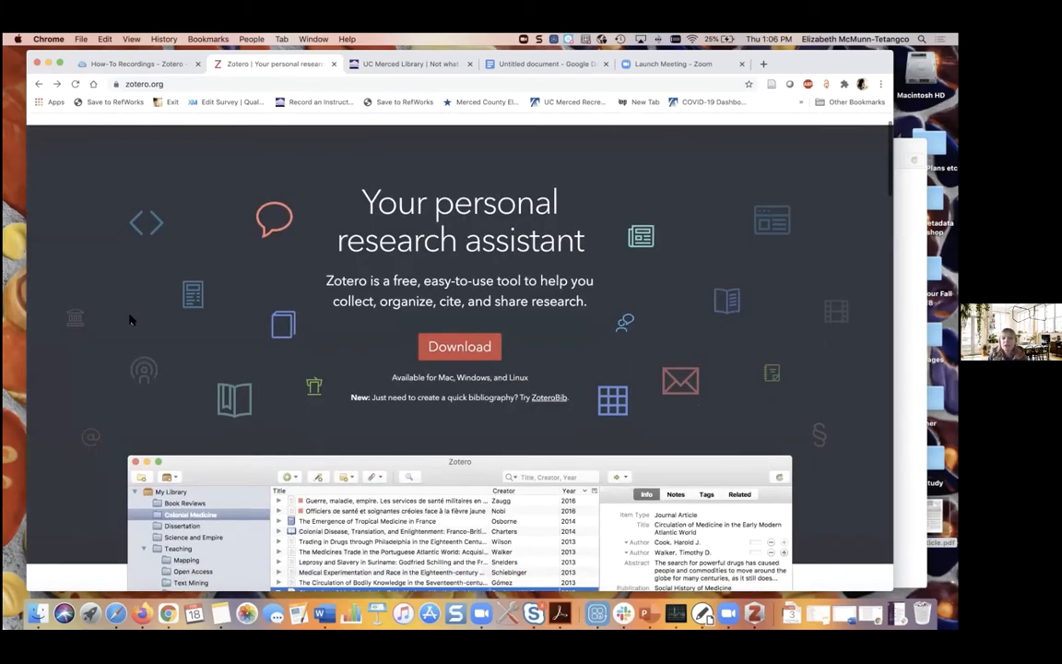
{"action": "scroll", "coordinate": [130, 320], "scroll_direction": "down", "scroll_amount": 3}
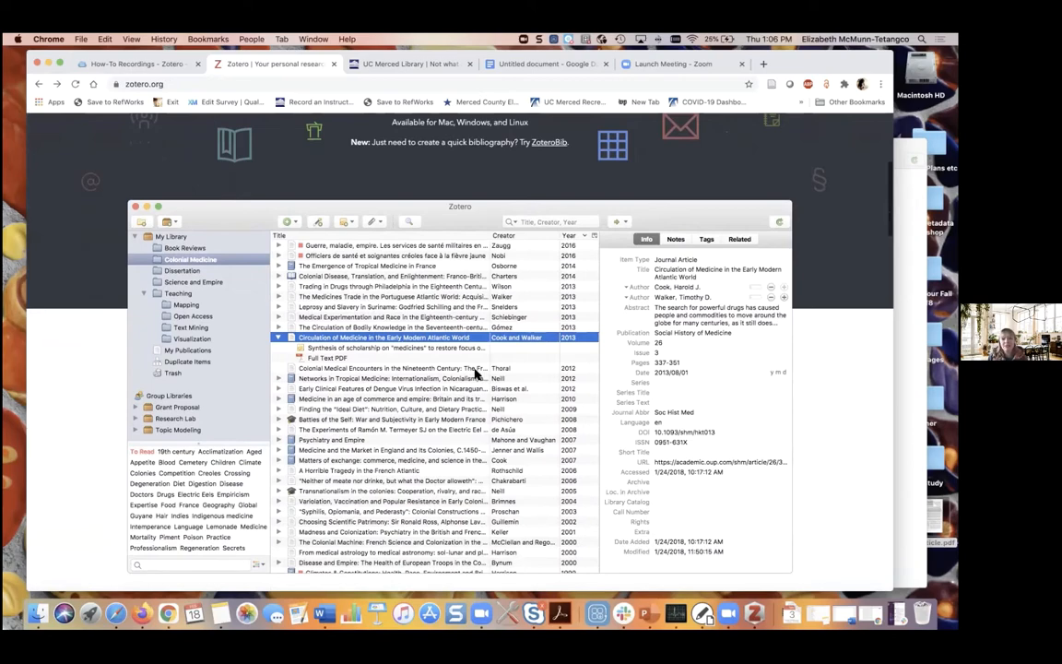
{"action": "scroll", "coordinate": [476, 373], "scroll_direction": "down", "scroll_amount": 3}
{"action": "scroll", "coordinate": [476, 373], "scroll_direction": "down", "scroll_amount": 5}
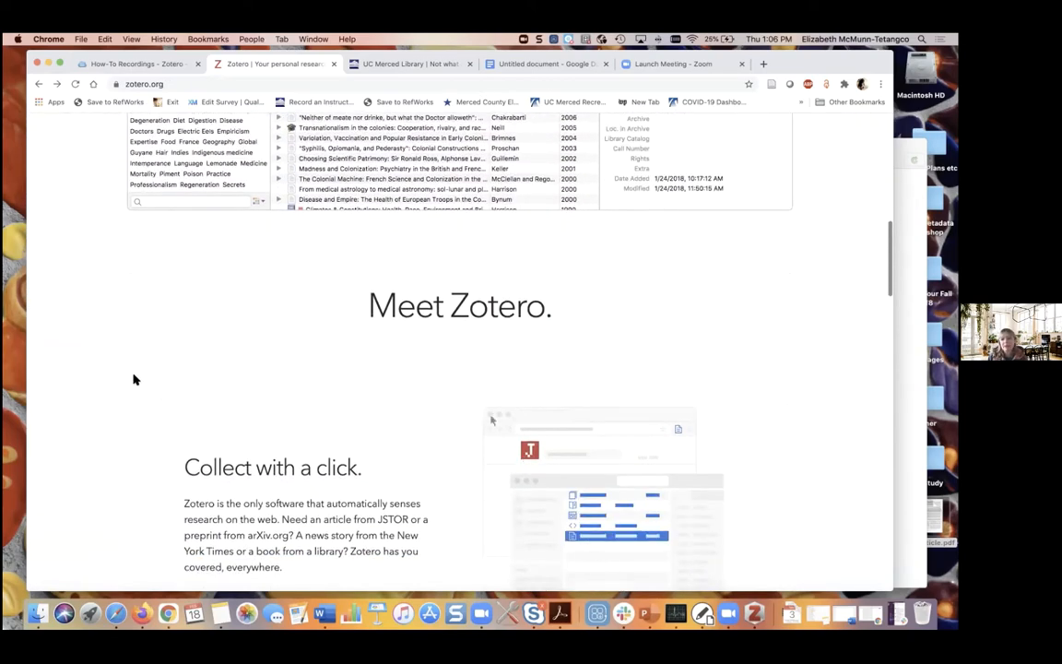
{"action": "scroll", "coordinate": [132, 375], "scroll_direction": "down", "scroll_amount": 2}
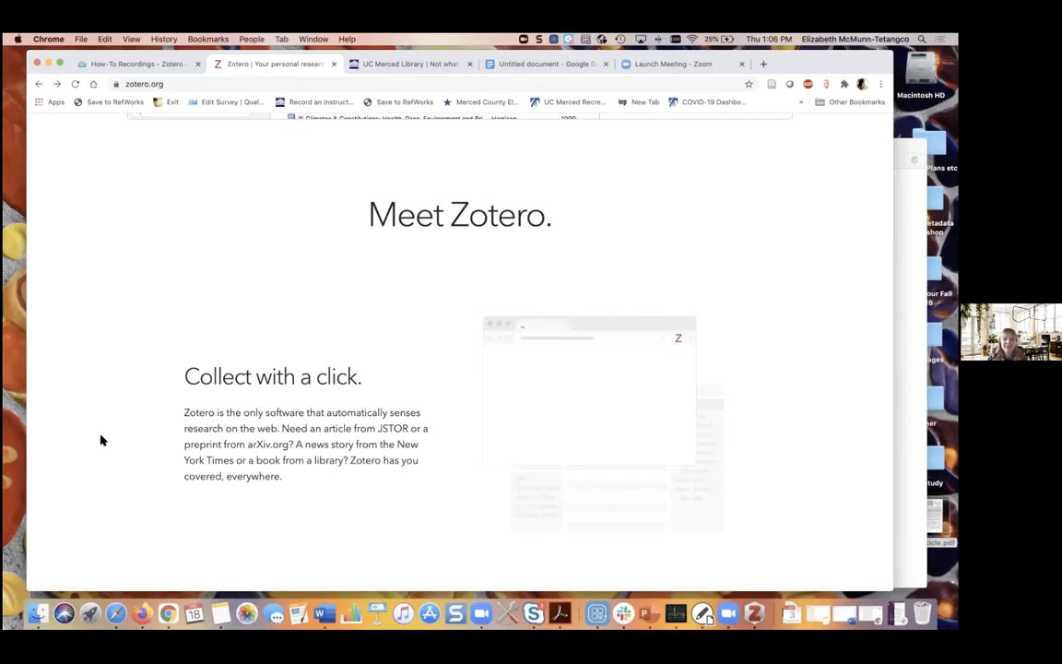
{"action": "scroll", "coordinate": [101, 433], "scroll_direction": "down", "scroll_amount": 2}
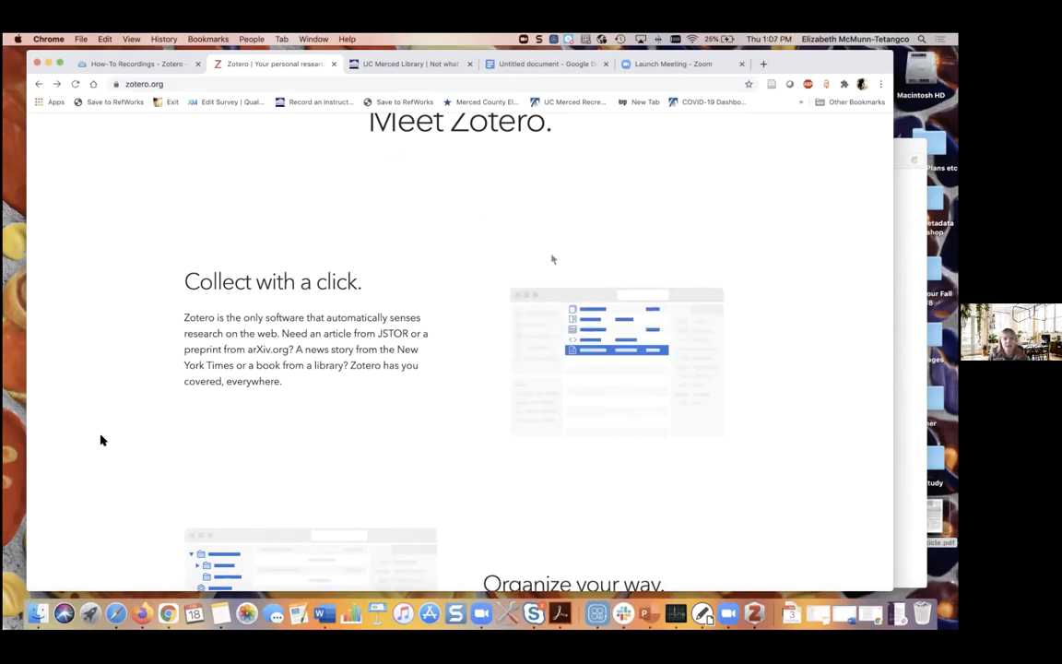
{"action": "scroll", "coordinate": [101, 439], "scroll_direction": "down", "scroll_amount": 4}
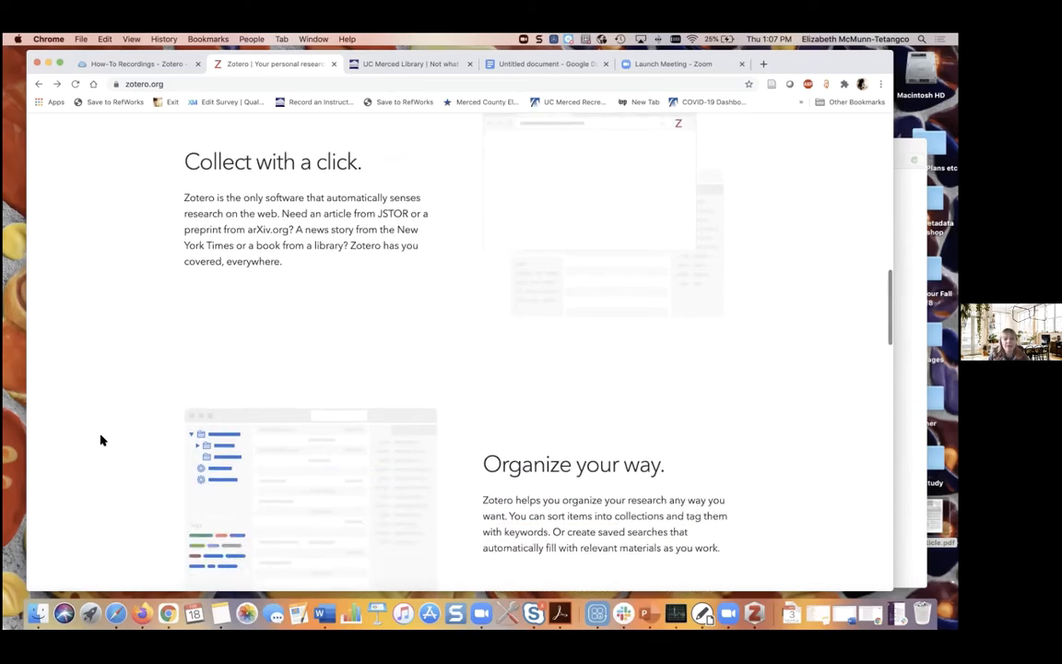
{"action": "scroll", "coordinate": [101, 440], "scroll_direction": "down", "scroll_amount": 3}
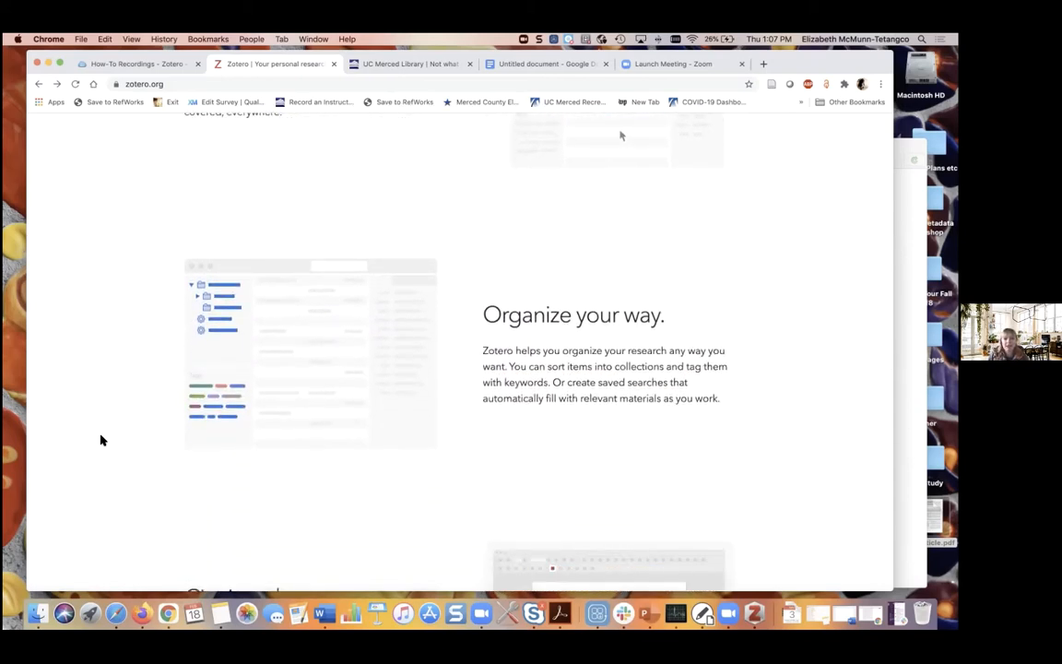
{"action": "scroll", "coordinate": [101, 440], "scroll_direction": "down", "scroll_amount": 6}
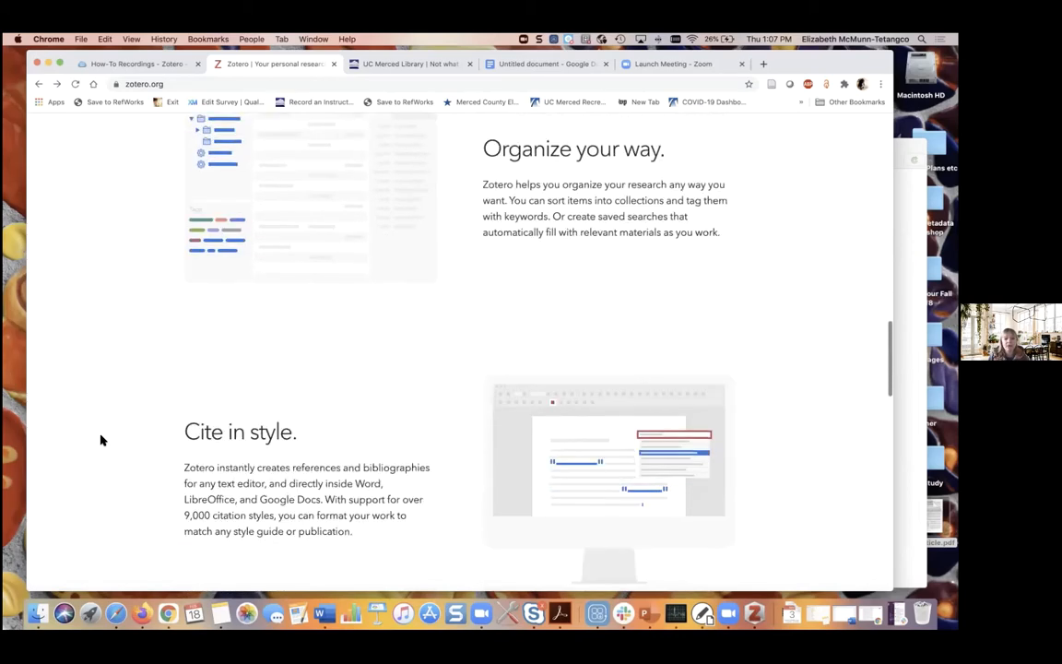
{"action": "scroll", "coordinate": [101, 440], "scroll_direction": "down", "scroll_amount": 2}
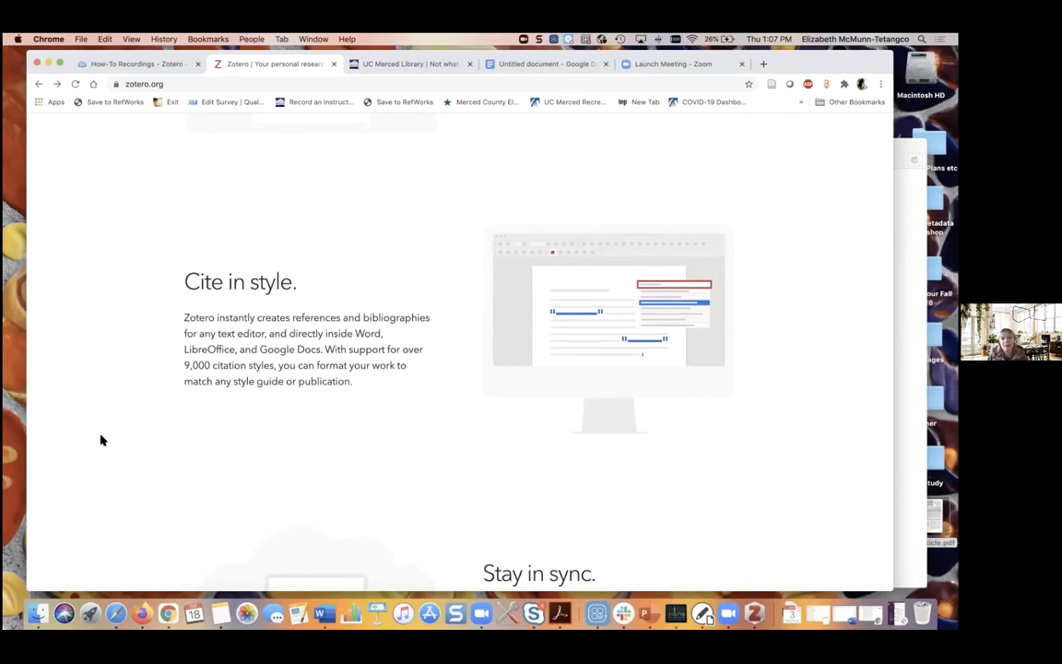
{"action": "scroll", "coordinate": [102, 440], "scroll_direction": "down", "scroll_amount": 3}
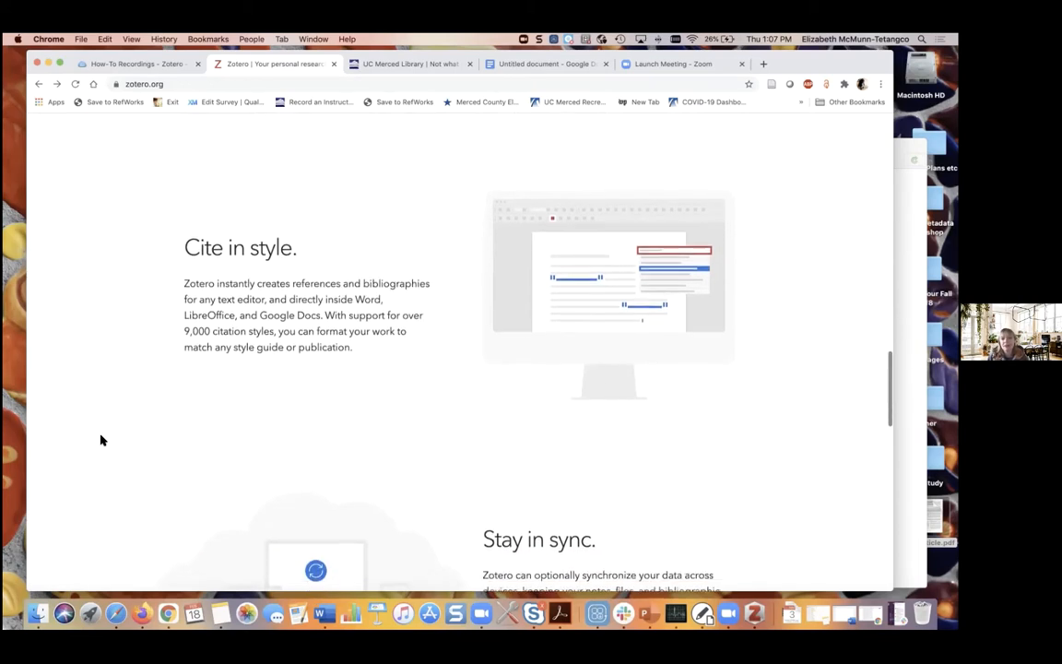
{"action": "scroll", "coordinate": [101, 440], "scroll_direction": "down", "scroll_amount": 5}
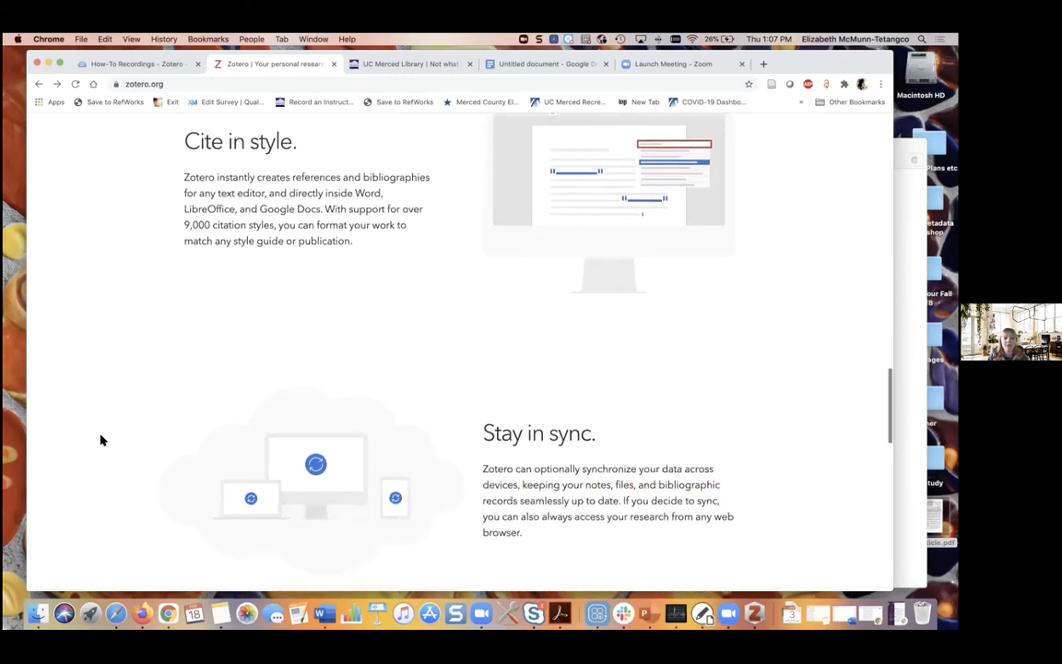
{"action": "scroll", "coordinate": [101, 440], "scroll_direction": "down", "scroll_amount": 3}
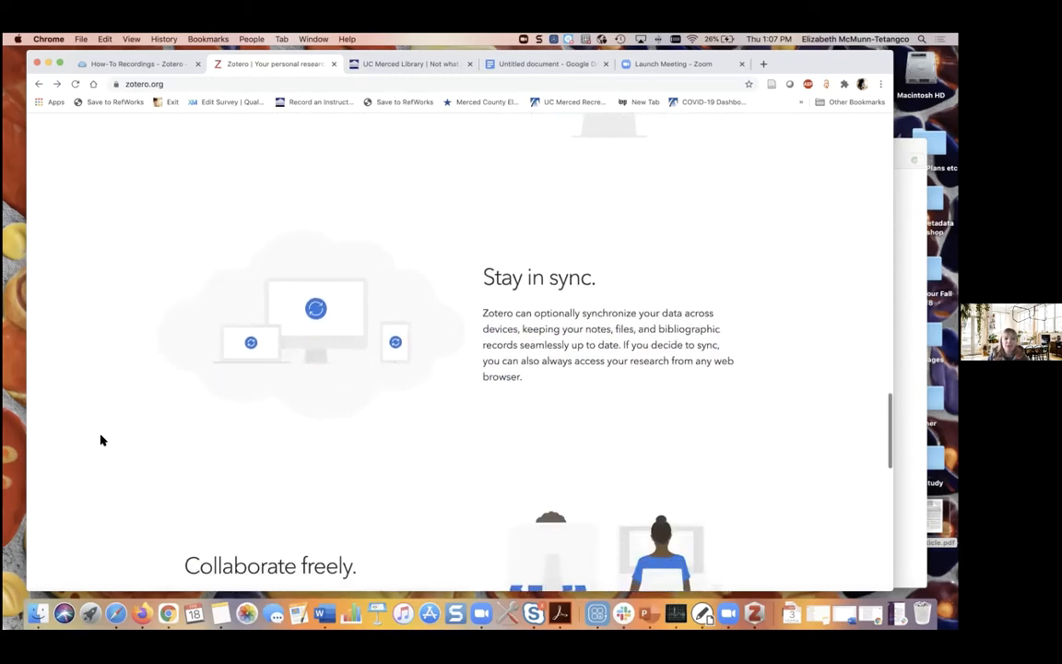
{"action": "scroll", "coordinate": [102, 440], "scroll_direction": "down", "scroll_amount": 8}
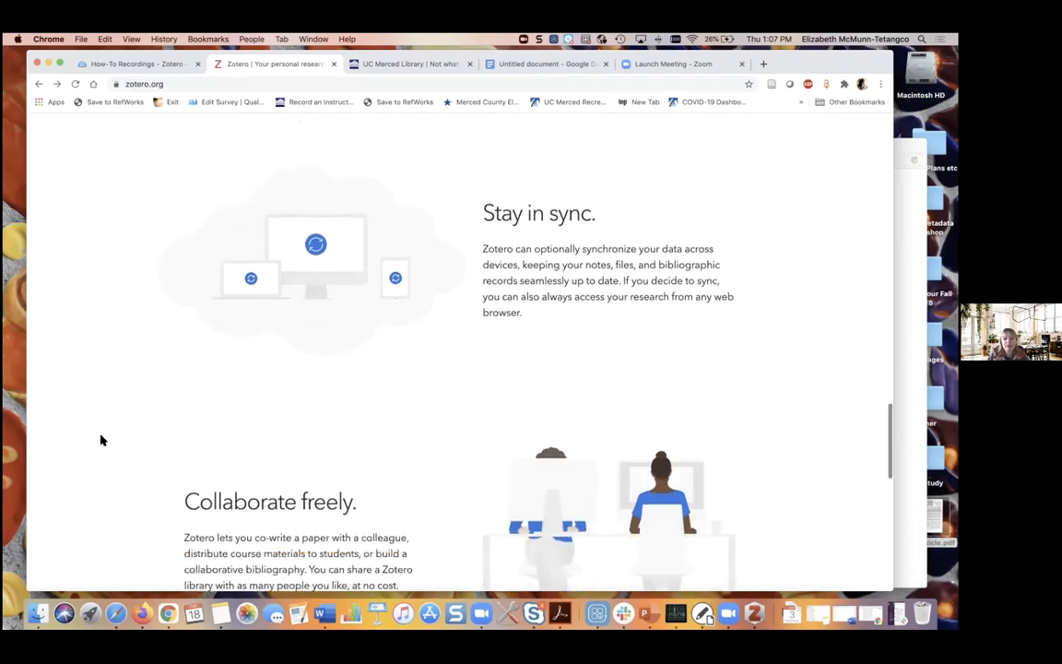
{"action": "scroll", "coordinate": [101, 440], "scroll_direction": "down", "scroll_amount": 3}
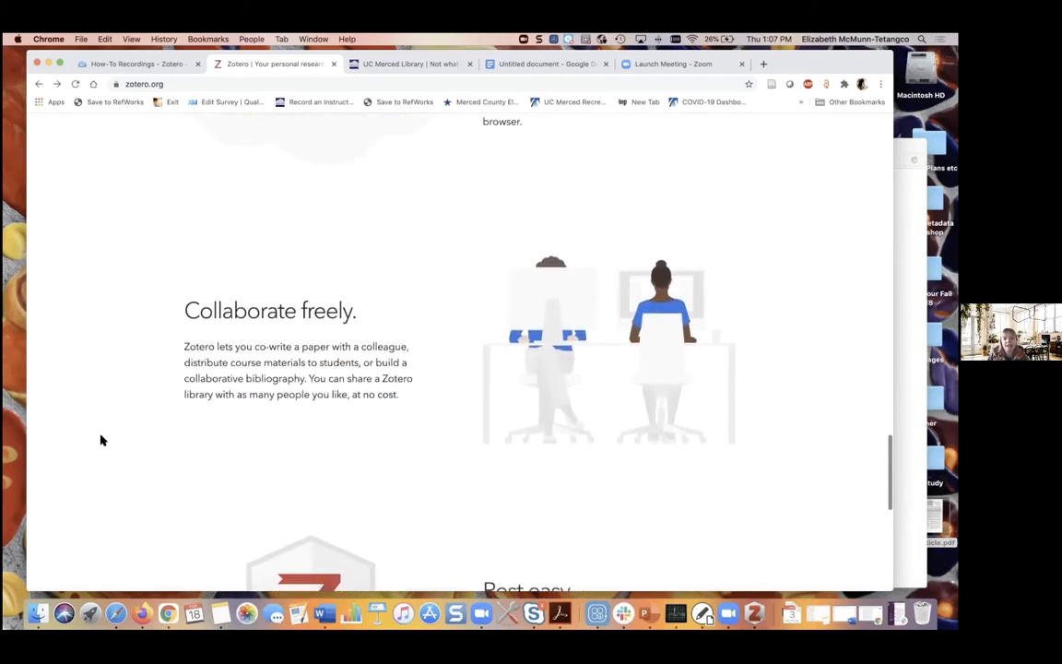
{"action": "scroll", "coordinate": [101, 439], "scroll_direction": "down", "scroll_amount": 3}
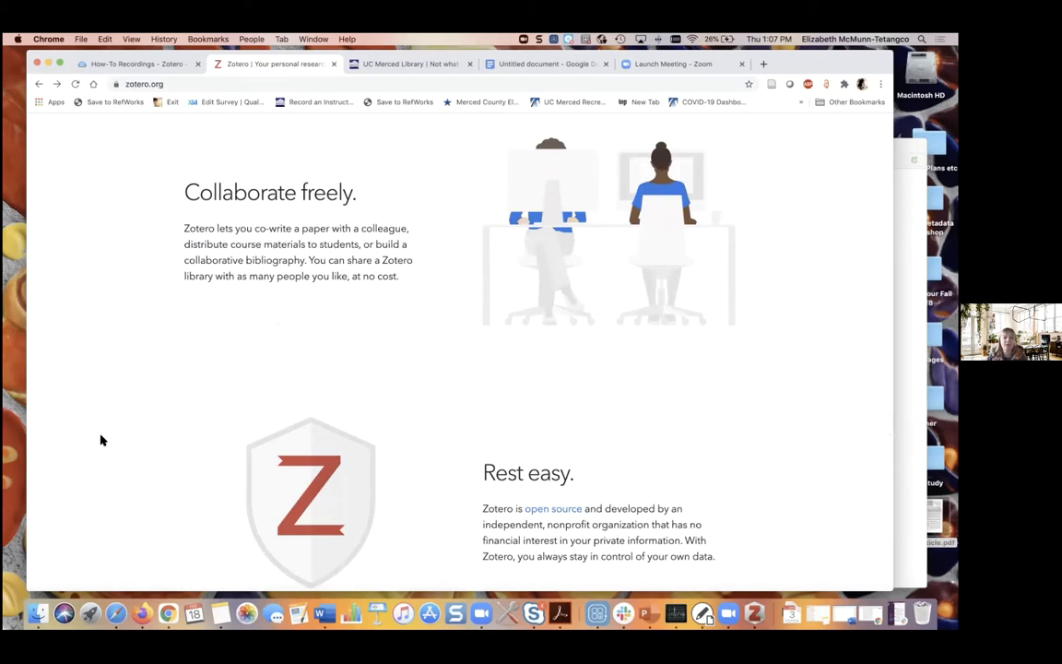
{"action": "scroll", "coordinate": [102, 440], "scroll_direction": "down", "scroll_amount": 2}
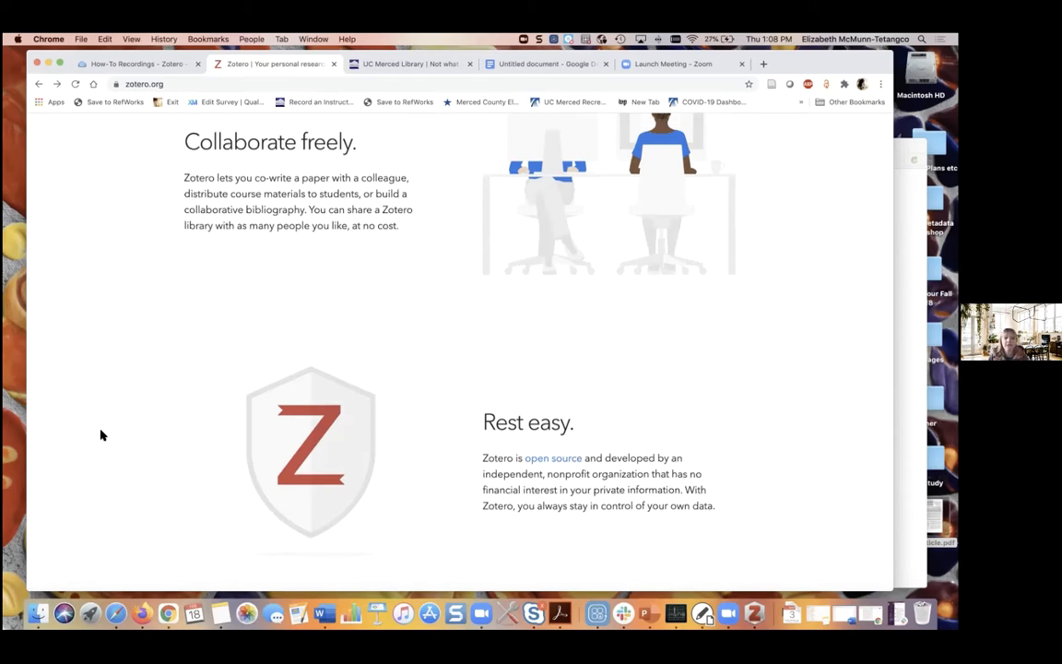
{"action": "scroll", "coordinate": [102, 435], "scroll_direction": "up", "scroll_amount": 15}
{"action": "scroll", "coordinate": [101, 435], "scroll_direction": "up", "scroll_amount": 15}
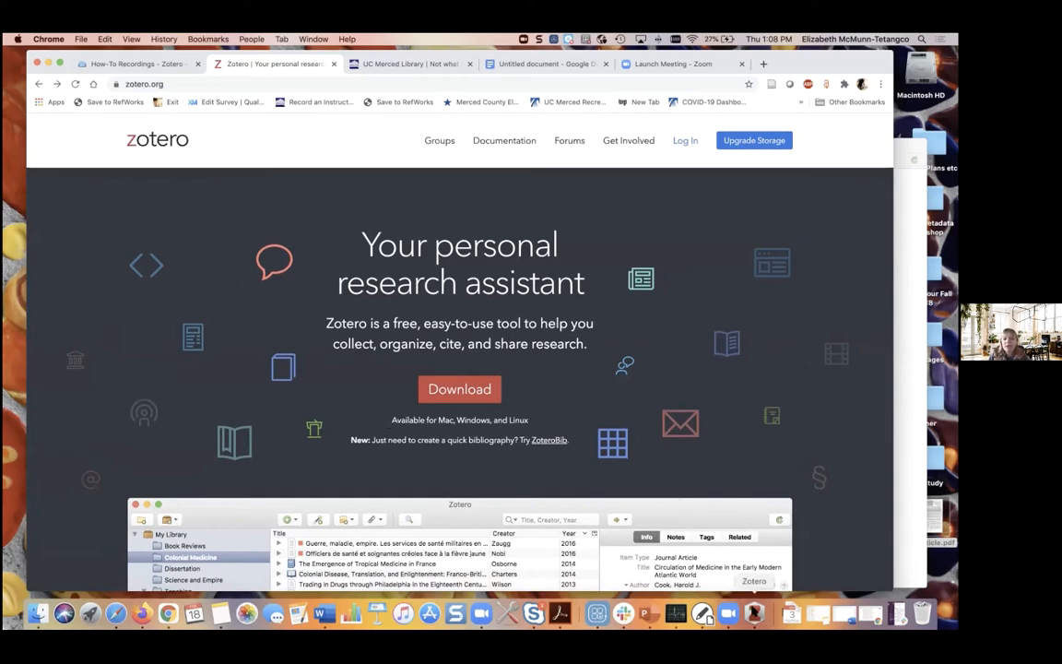
Step: Switch to the Zotero desktop app, reposition its window, and view the citation details of the journal article "Using interactive technology to teach information literacy concepts"
{"action": "left_click", "coordinate": [754, 612]}
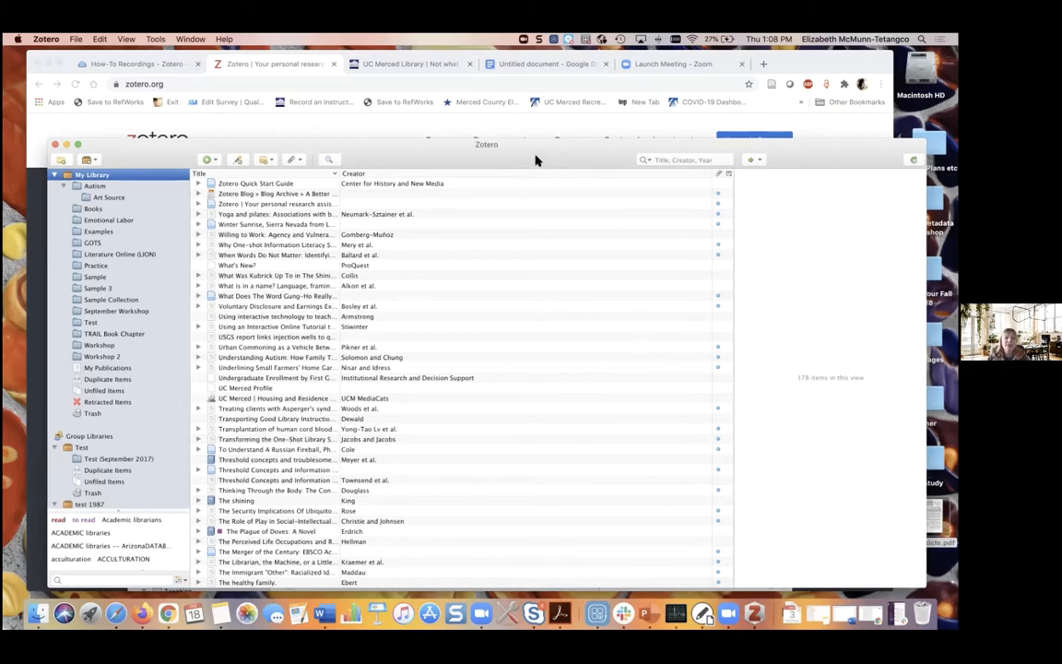
{"action": "left_click_drag", "start_coordinate": [536, 159], "coordinate": [509, 138]}
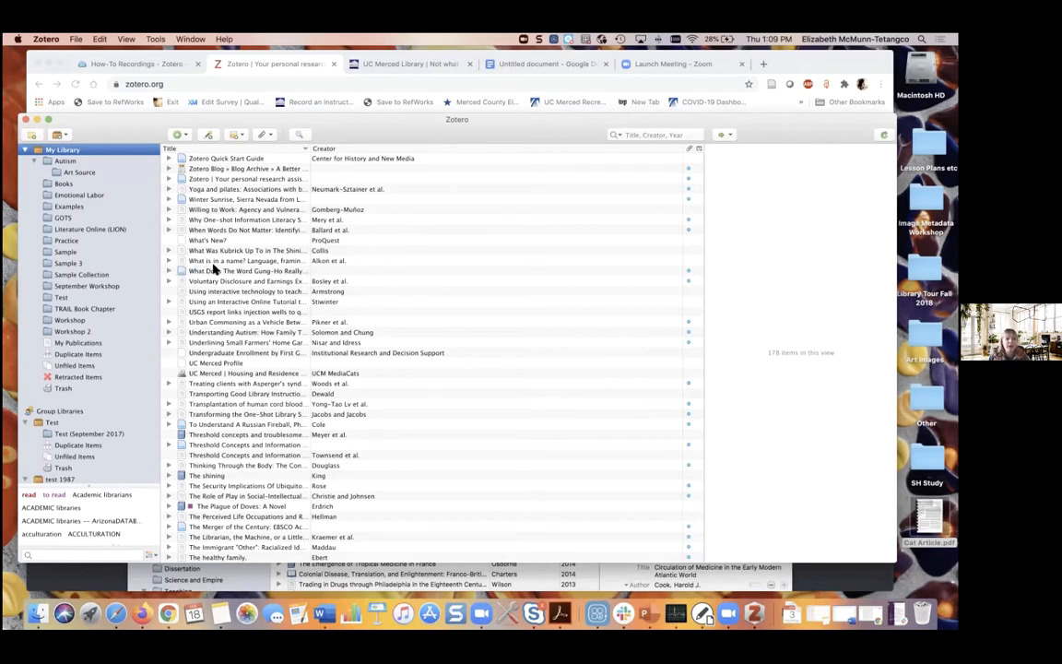
{"action": "left_click", "coordinate": [216, 294]}
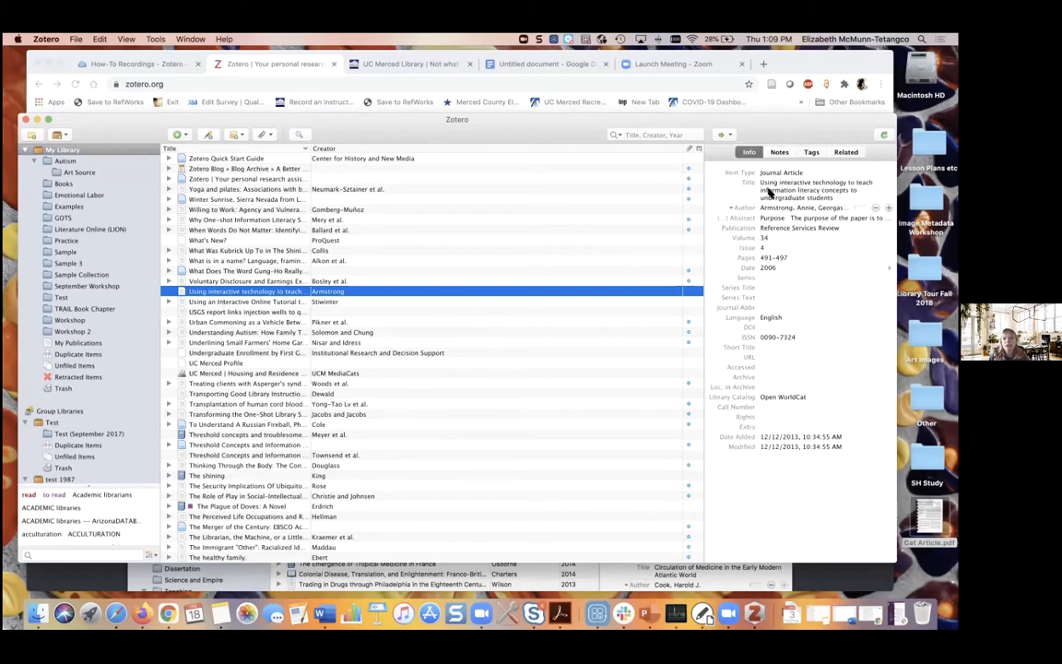
{"action": "left_click_drag", "start_coordinate": [762, 140], "coordinate": [747, 117]}
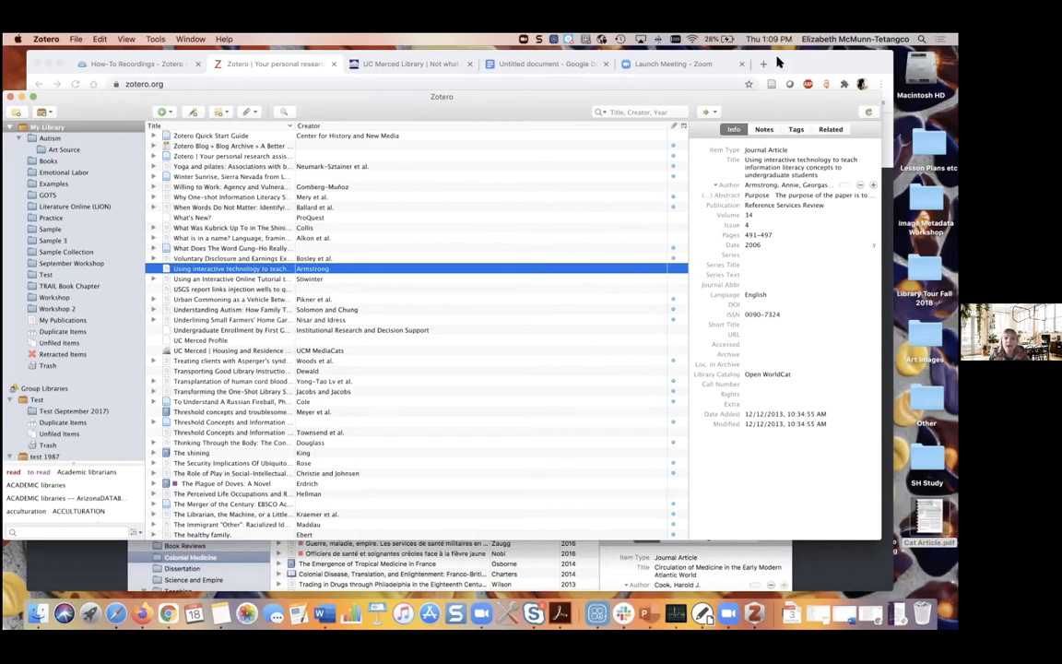
Step: Switch to the Chrome browser, reposition its window, and bring up the UC Merced Library home page
{"action": "left_click", "coordinate": [703, 54]}
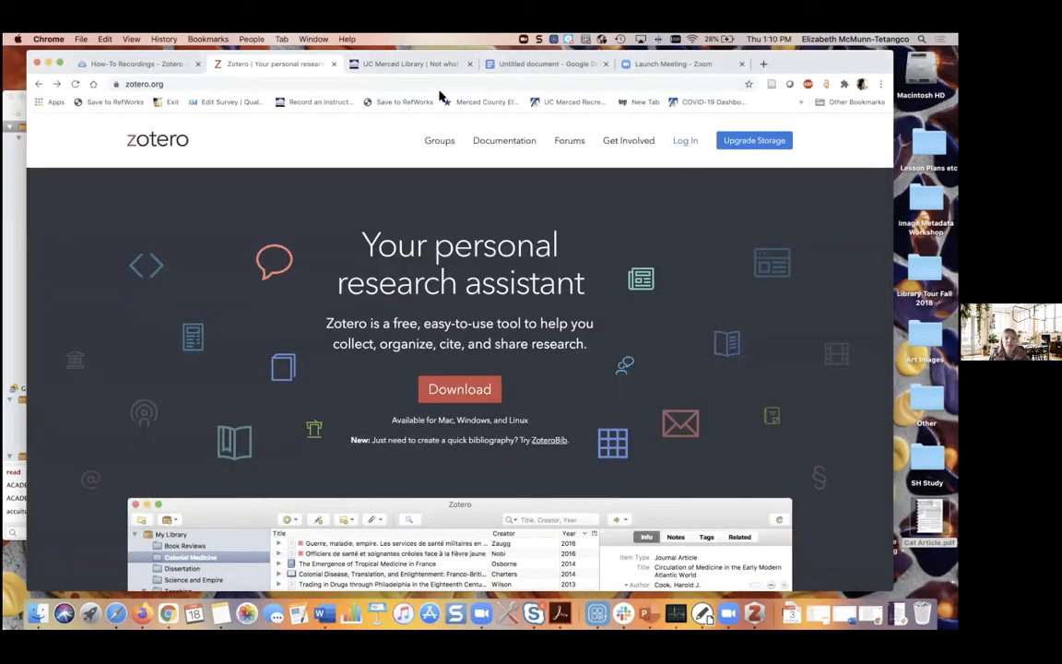
{"action": "left_click_drag", "start_coordinate": [788, 60], "coordinate": [772, 123]}
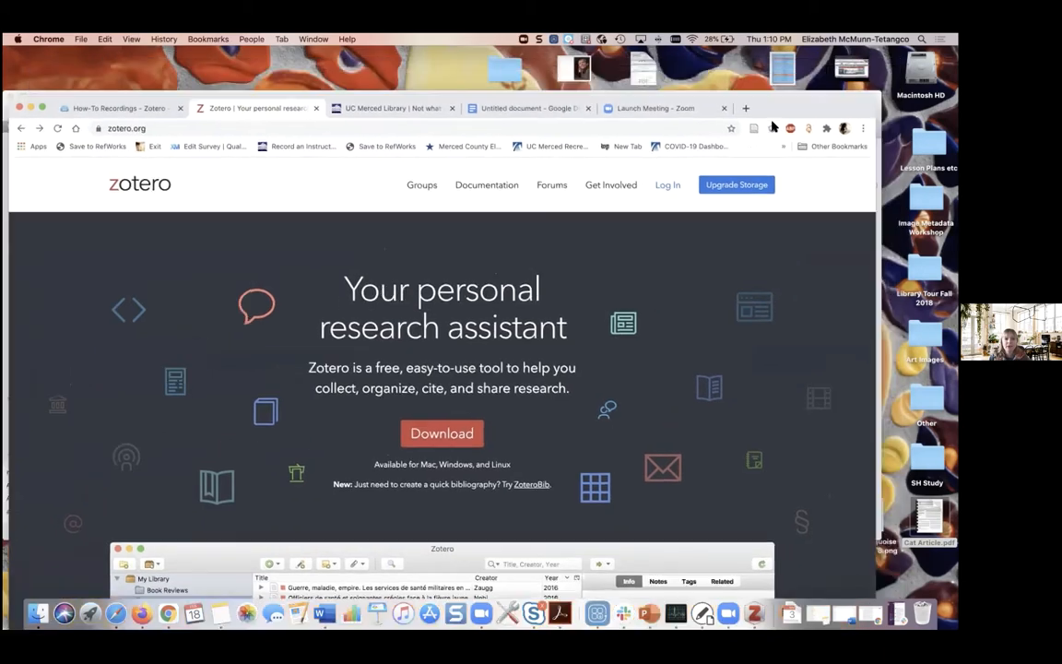
{"action": "left_click", "coordinate": [387, 108]}
{"action": "left_click_drag", "start_coordinate": [771, 108], "coordinate": [773, 69]}
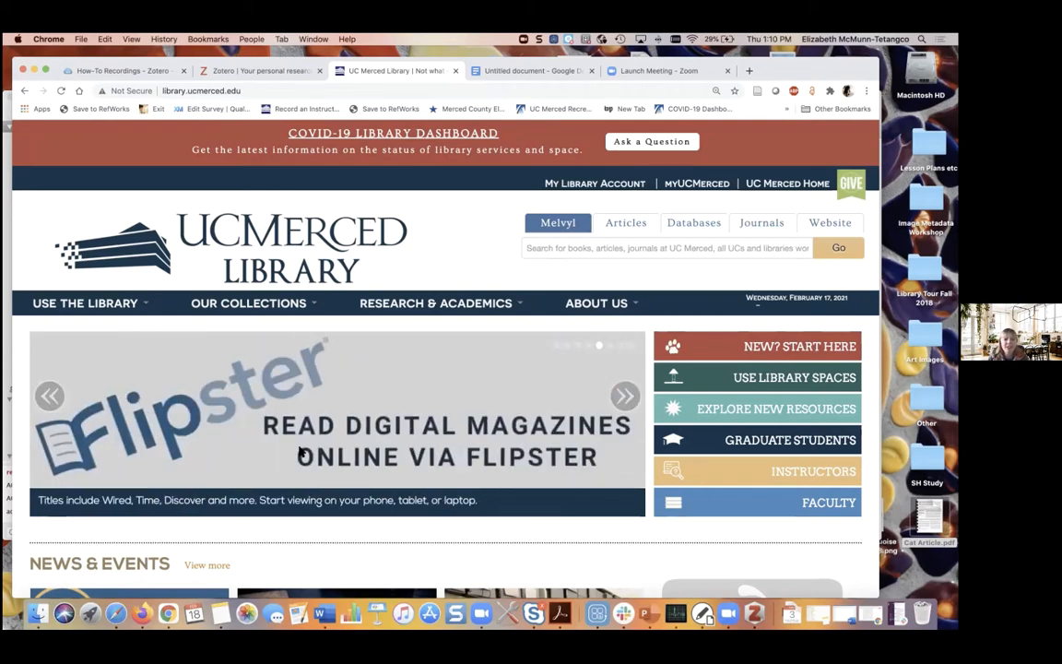
Step: Switch to the Zotero desktop app, search the library for "2010", and clear the search
{"action": "left_click", "coordinate": [754, 613]}
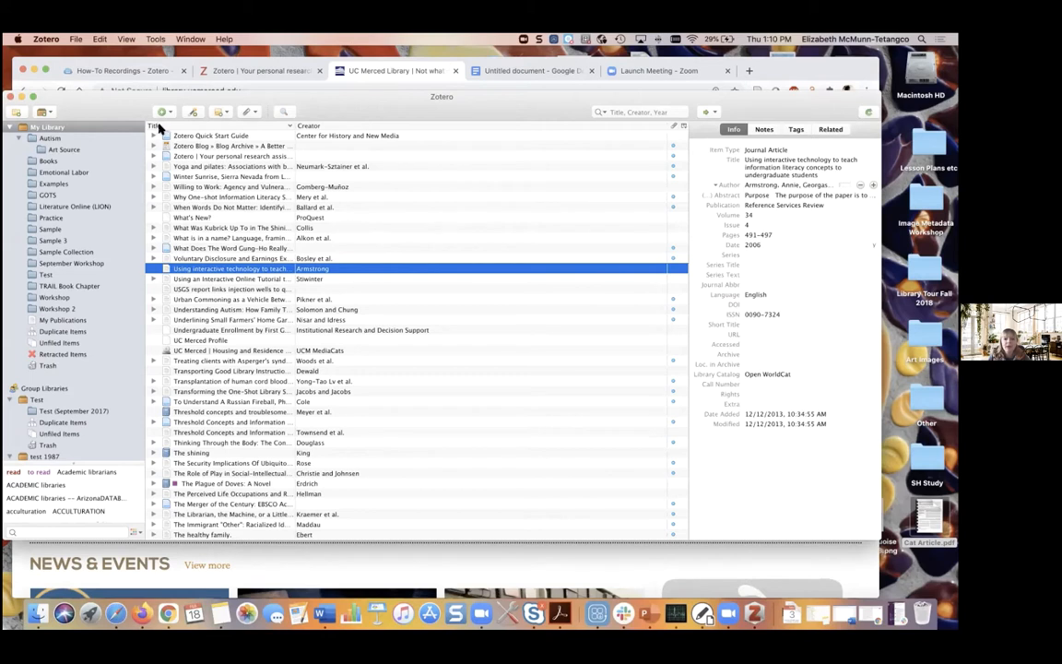
{"action": "left_click", "coordinate": [624, 111]}
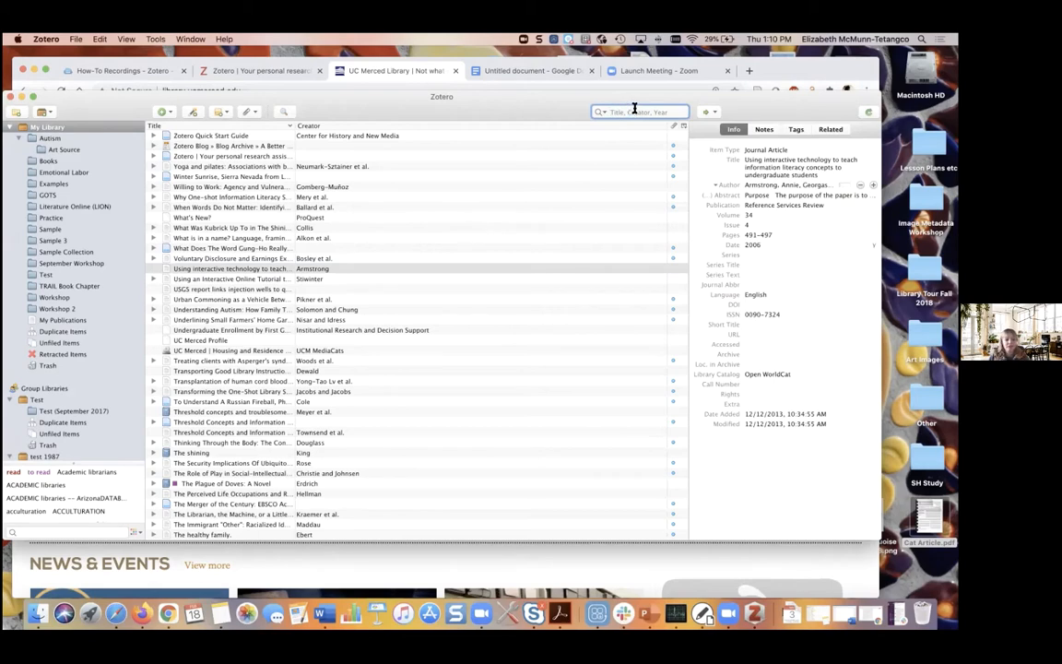
{"action": "type", "text": "2010"}
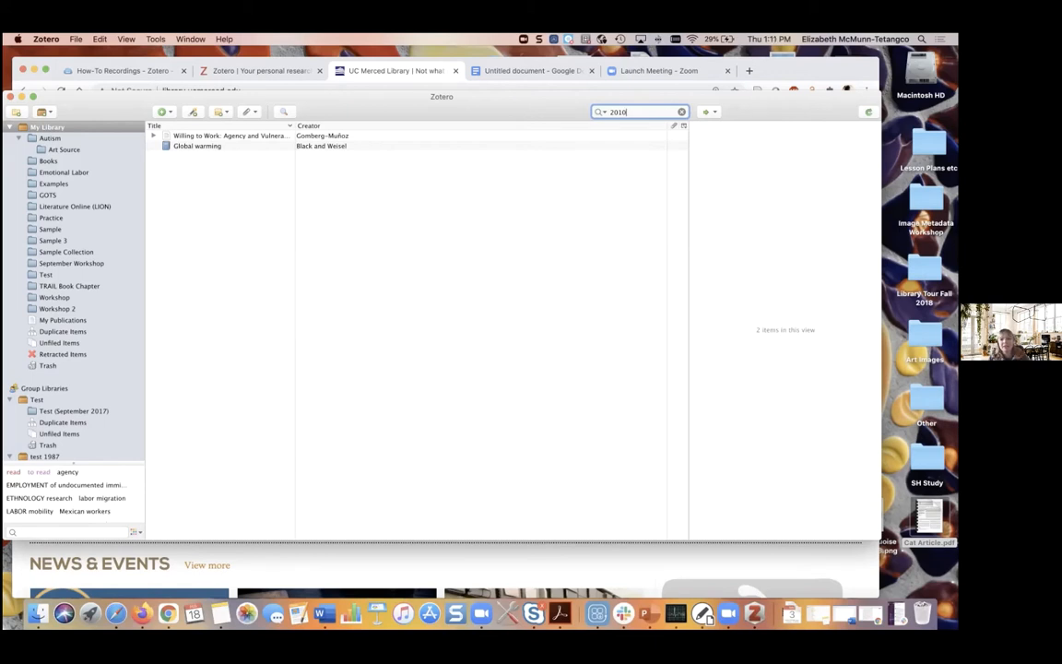
{"action": "key", "text": "Escape"}
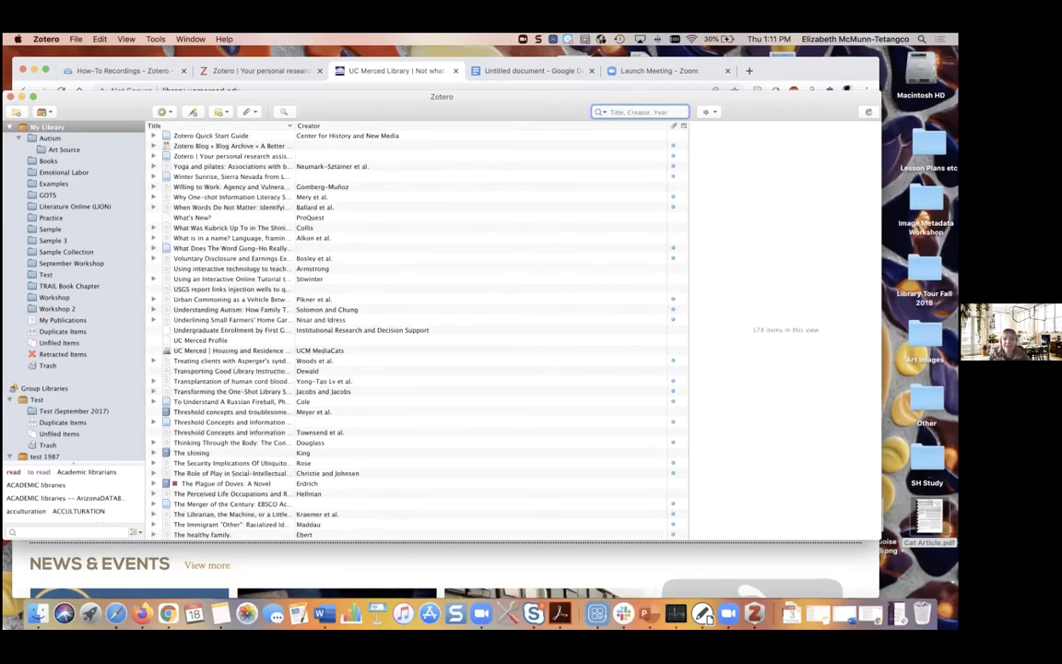
Step: Search all of My Library for "cats" and clear the search
{"action": "type", "text": "cat"}
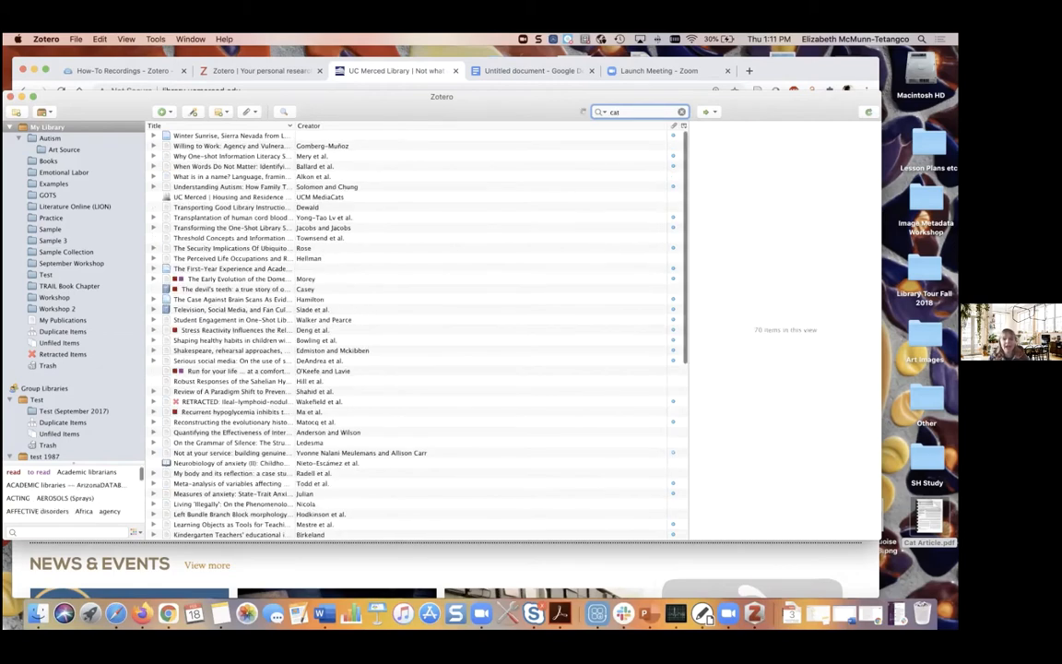
{"action": "type", "text": "s"}
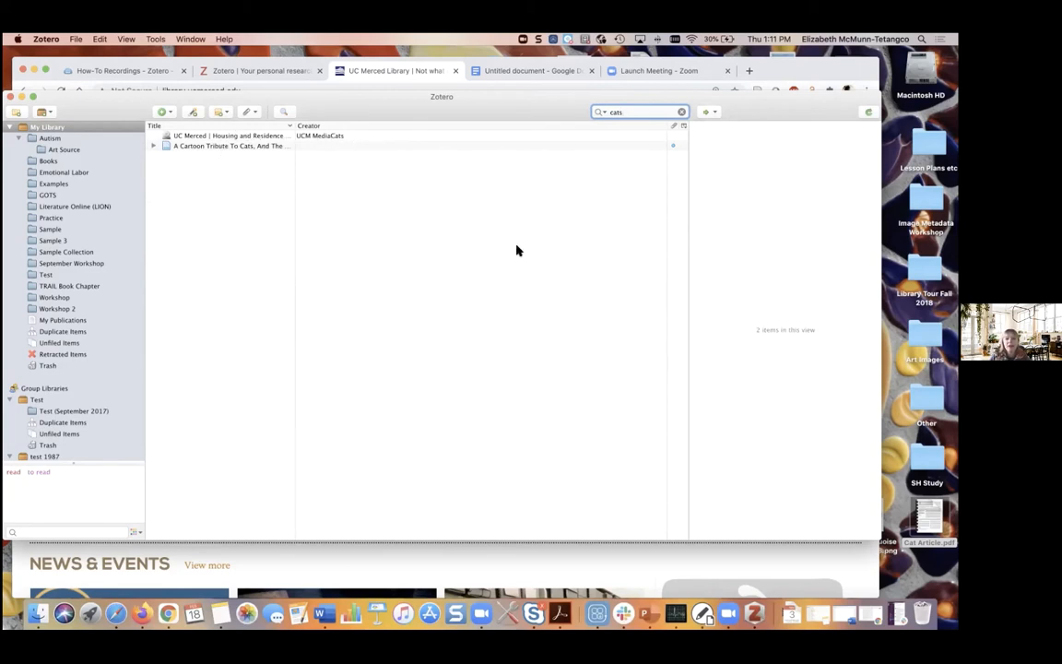
{"action": "left_click", "coordinate": [61, 128]}
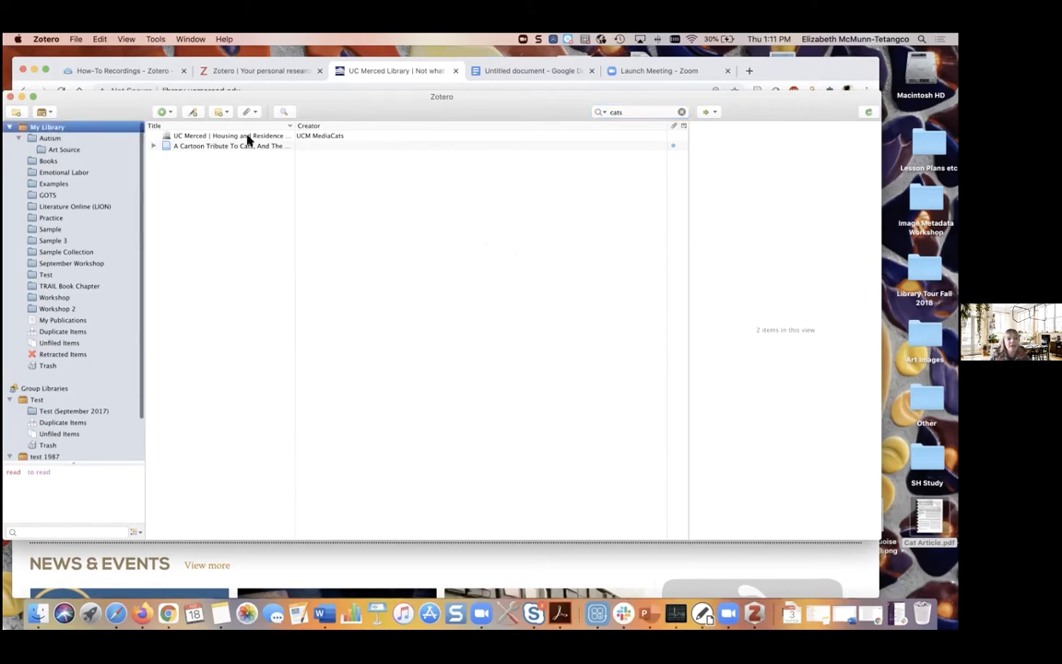
{"action": "left_click_drag", "start_coordinate": [626, 111], "coordinate": [598, 113]}
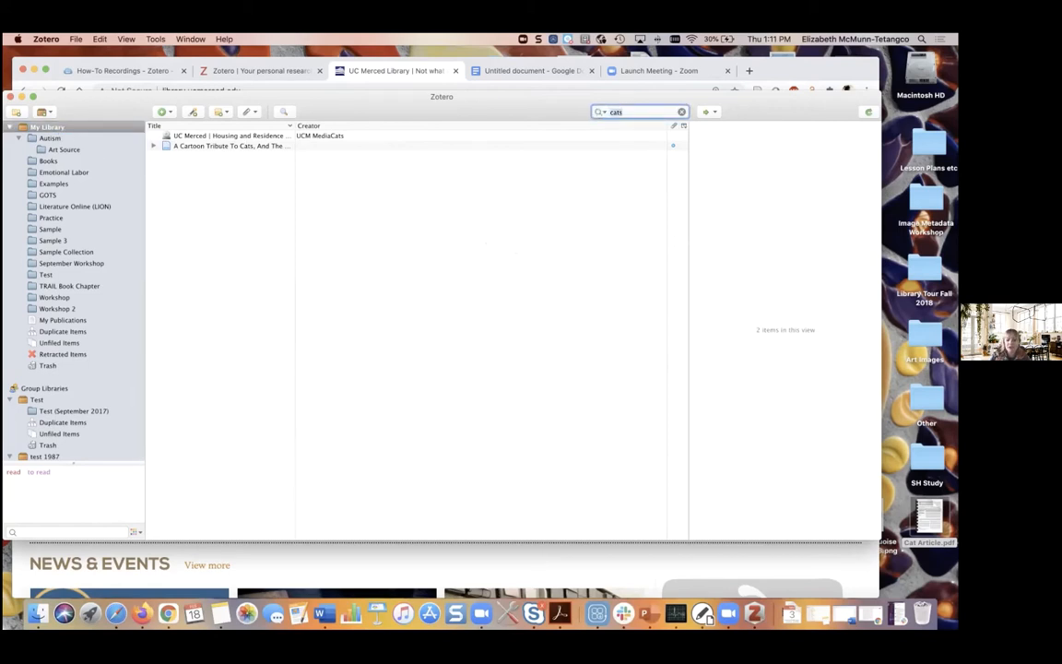
{"action": "key", "text": "BackSpace"}
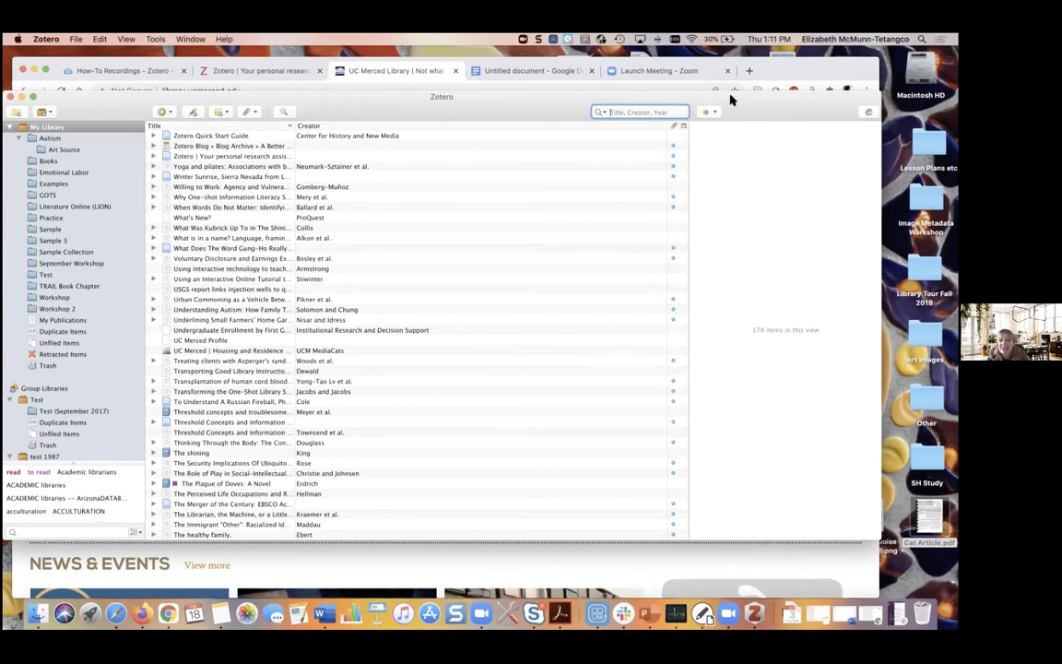
Step: Switch to Chrome, search the UC Merced Library databases for "academic search complete", and open Academic Search Complete (EBSCO)
{"action": "left_click", "coordinate": [773, 70]}
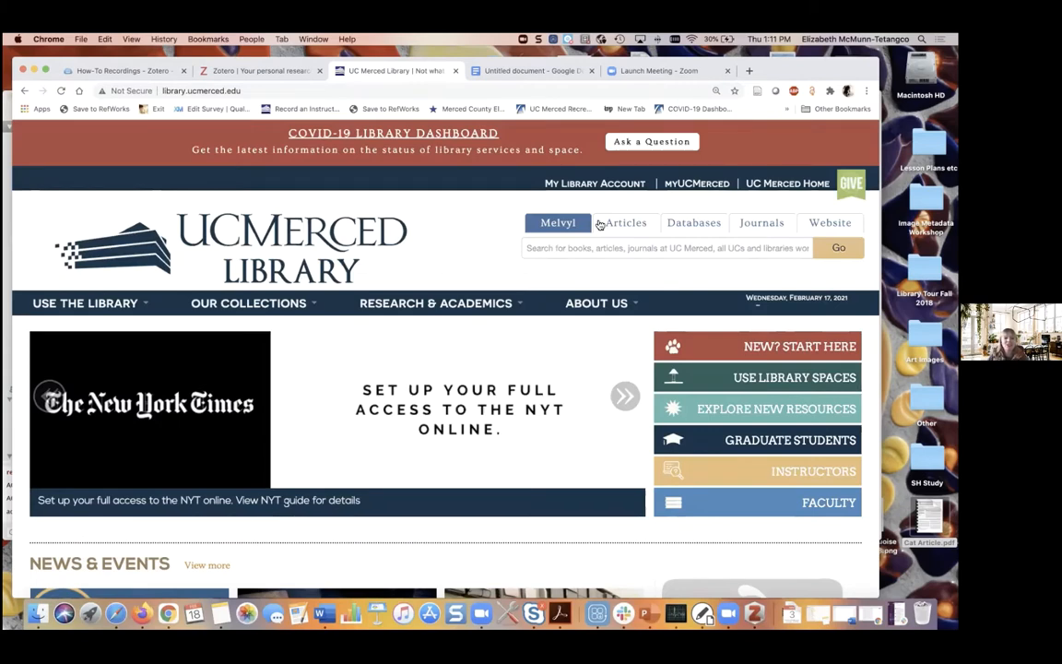
{"action": "left_click", "coordinate": [693, 223]}
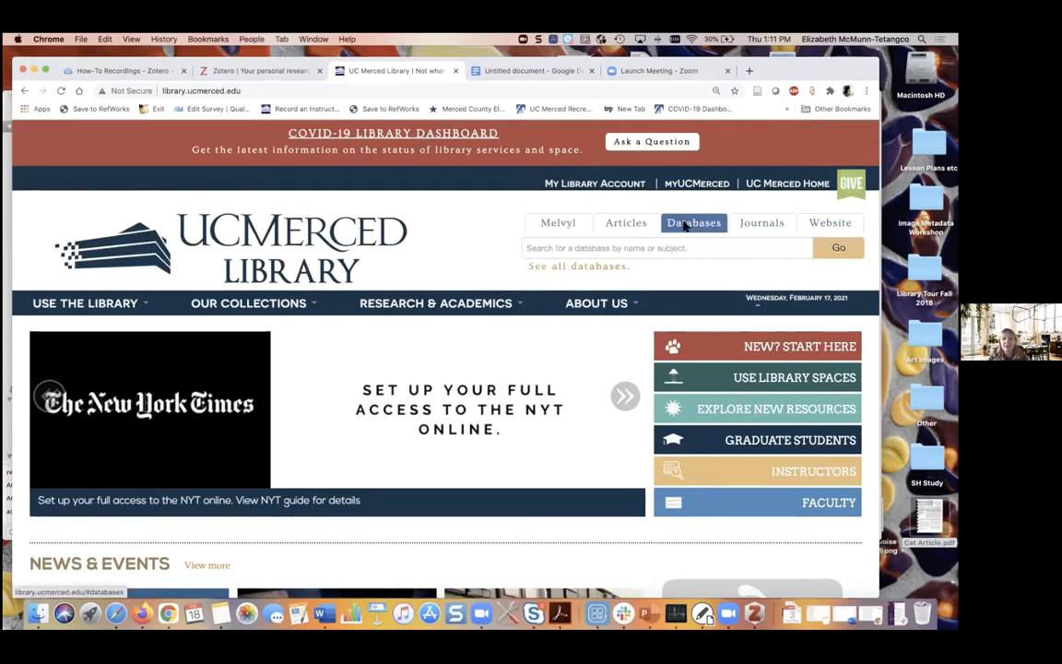
{"action": "left_click", "coordinate": [669, 247]}
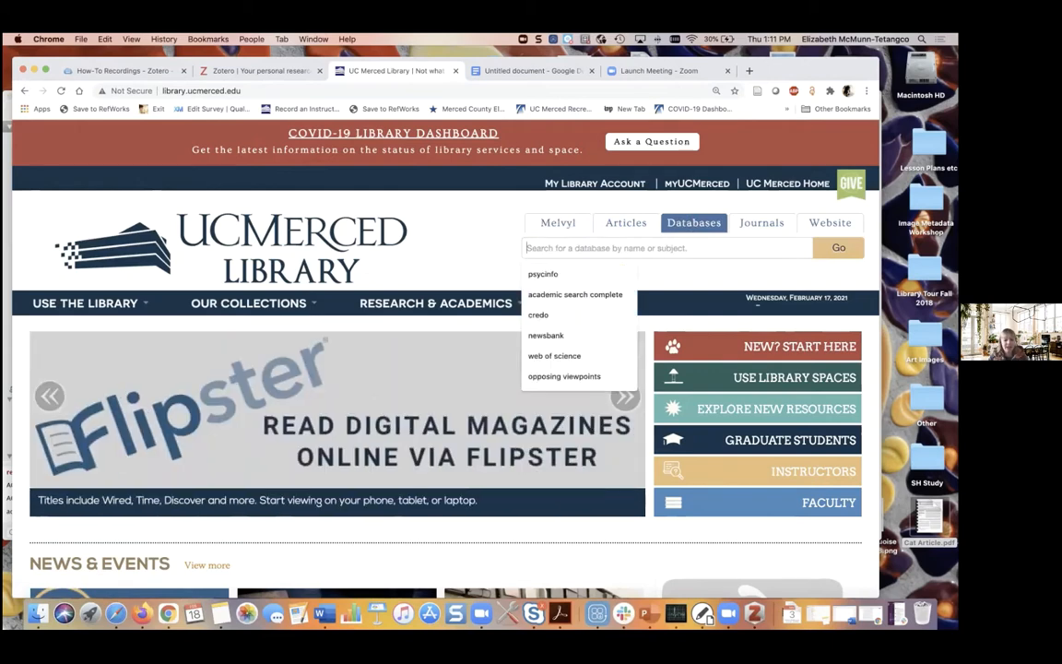
{"action": "type", "text": "acade"}
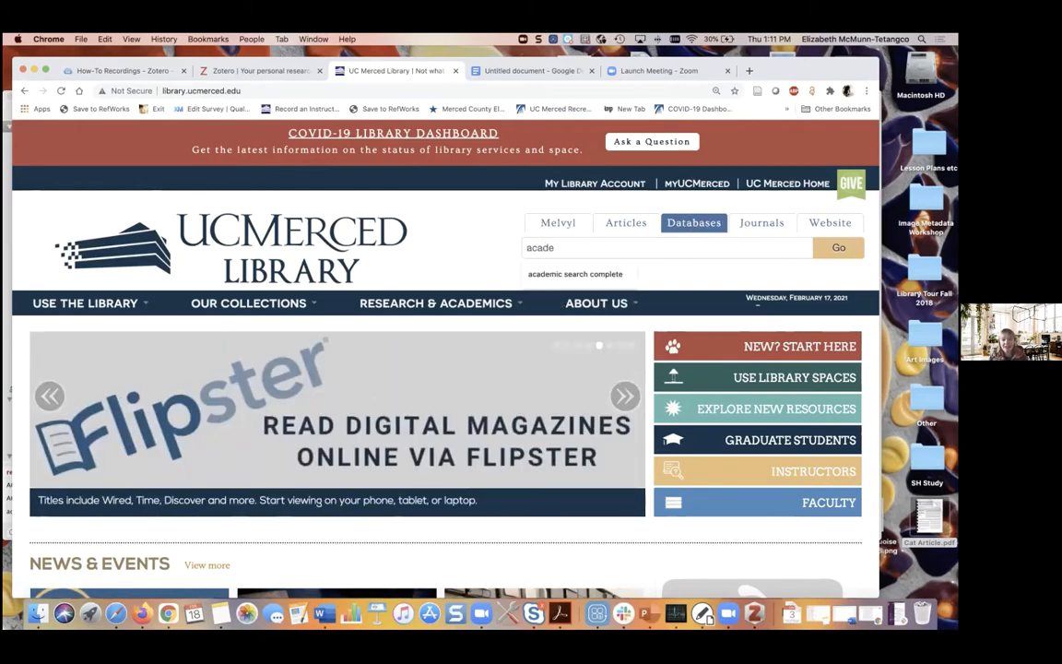
{"action": "key", "text": "Down"}
{"action": "key", "text": "Return"}
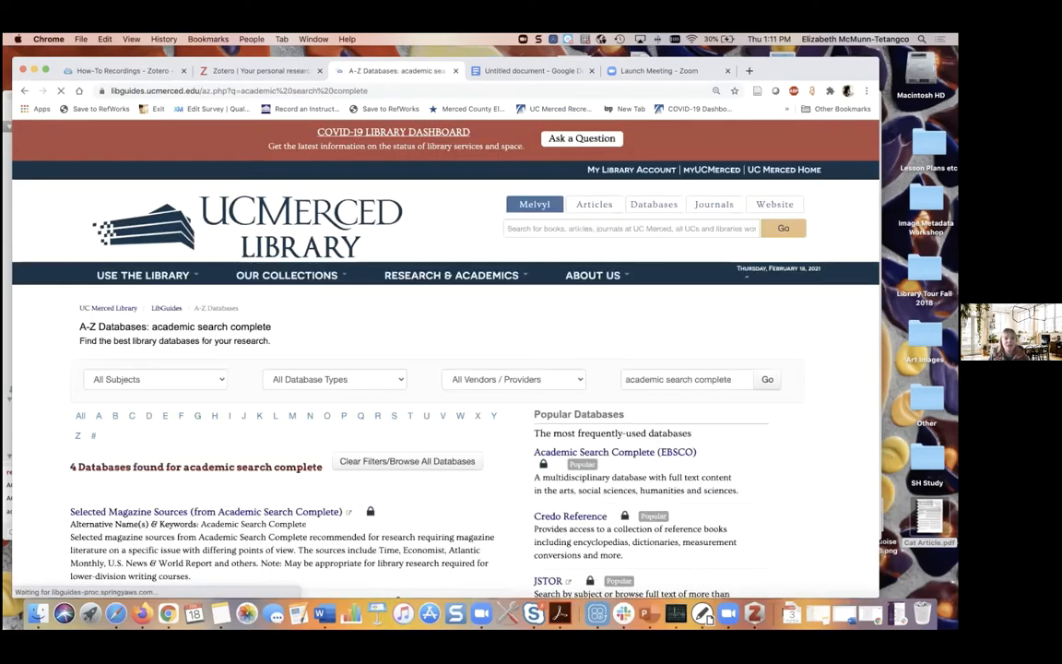
{"action": "scroll", "coordinate": [417, 520], "scroll_direction": "down", "scroll_amount": 5}
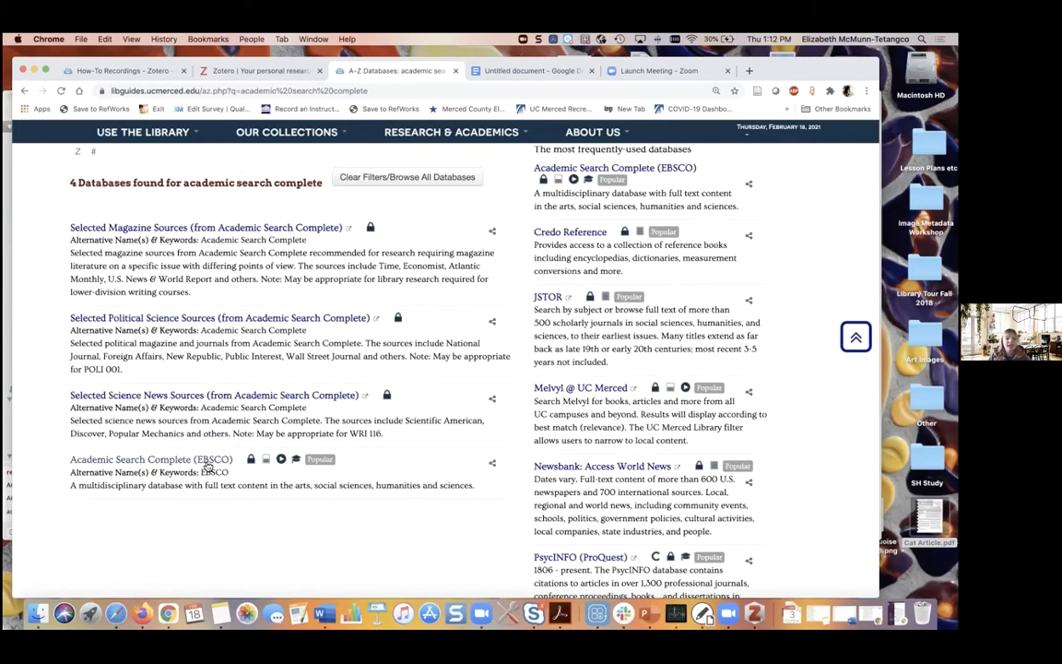
{"action": "left_click", "coordinate": [210, 462]}
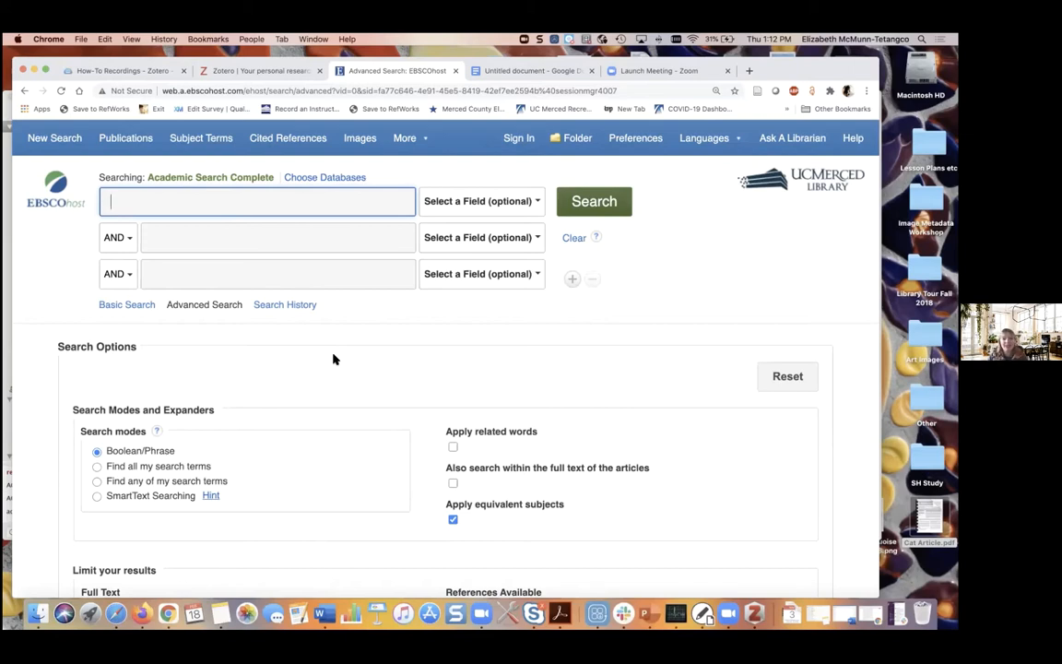
Step: Search Academic Search Complete for "education" and look through the first results
{"action": "type", "text": "education"}
{"action": "key", "text": "Return"}
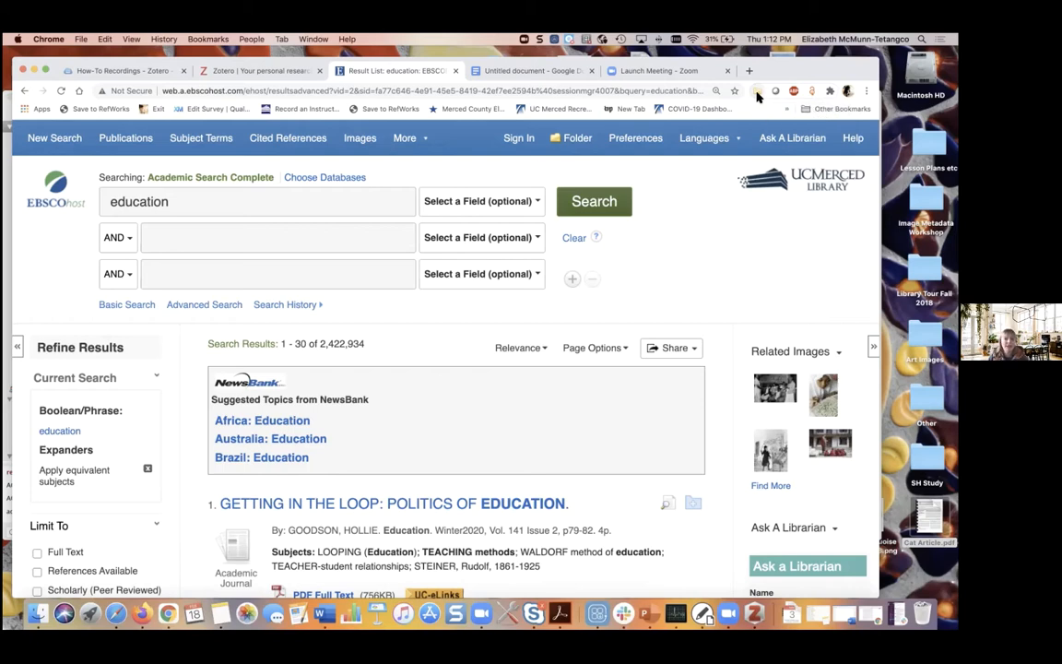
{"action": "left_click_drag", "start_coordinate": [772, 70], "coordinate": [778, 70]}
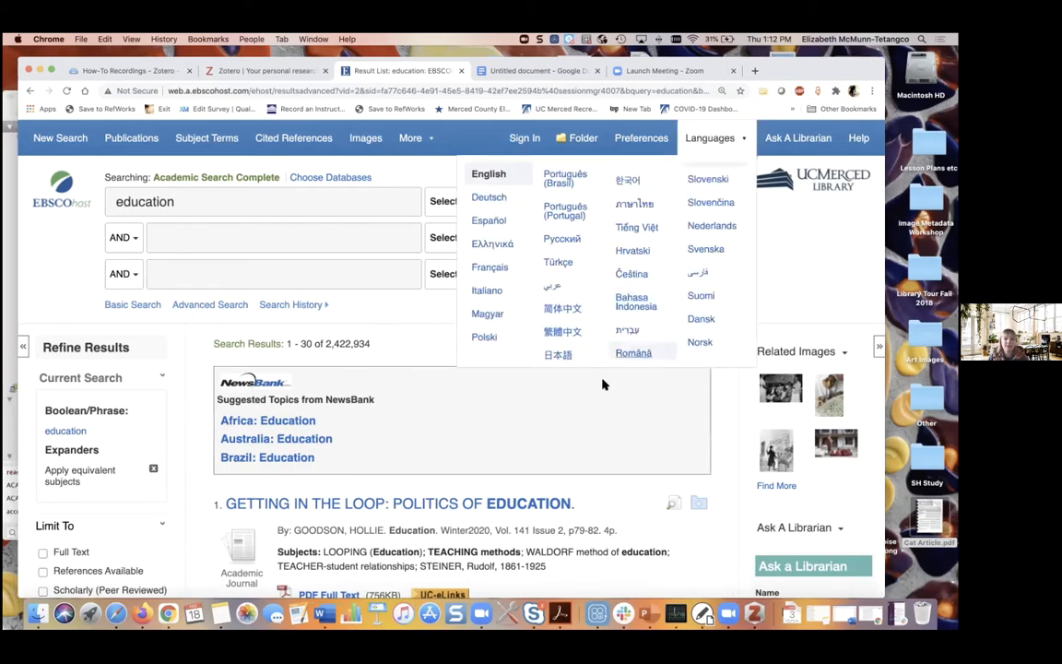
{"action": "scroll", "coordinate": [577, 396], "scroll_direction": "down", "scroll_amount": 5}
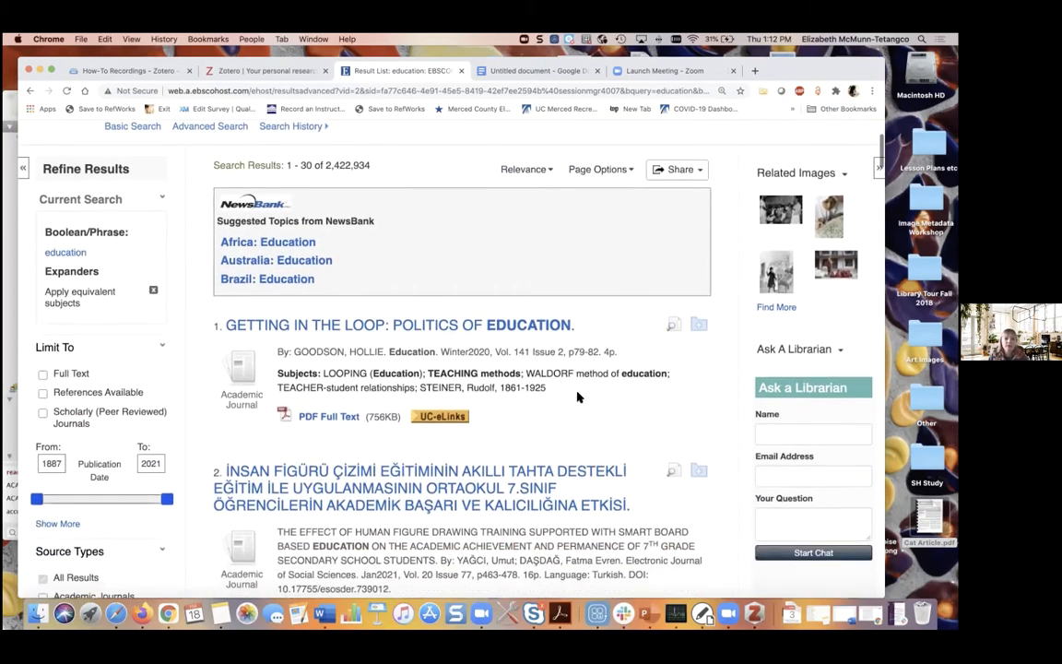
{"action": "scroll", "coordinate": [577, 396], "scroll_direction": "down", "scroll_amount": 2}
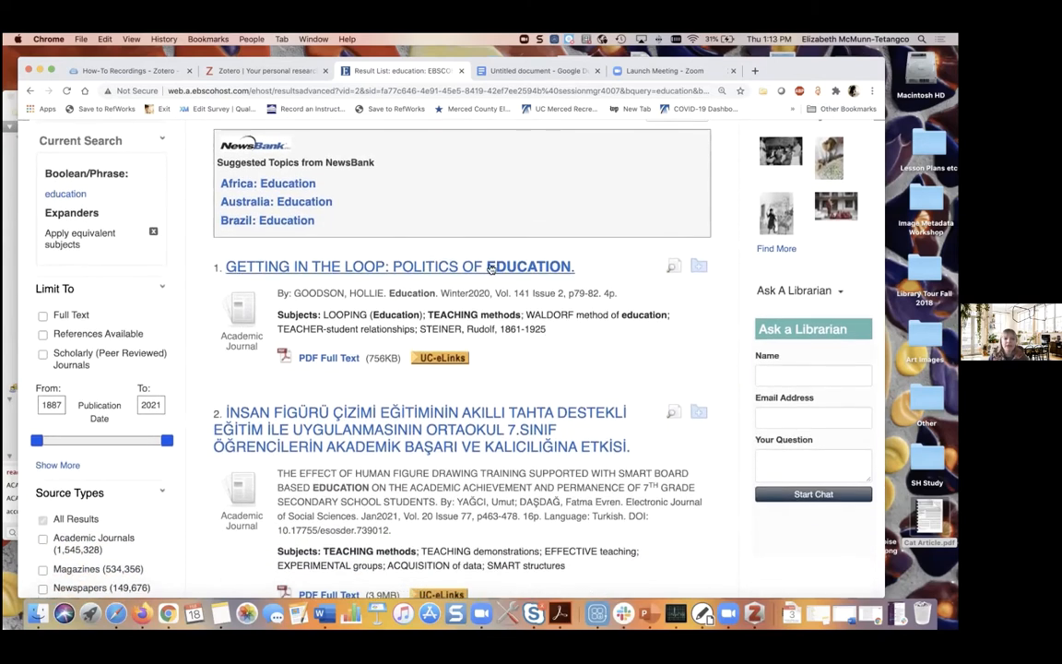
Step: Open the article "Getting in the Loop: Politics of Education", save it to My Library through the Zotero Connector, and switch to Zotero
{"action": "left_click", "coordinate": [490, 267]}
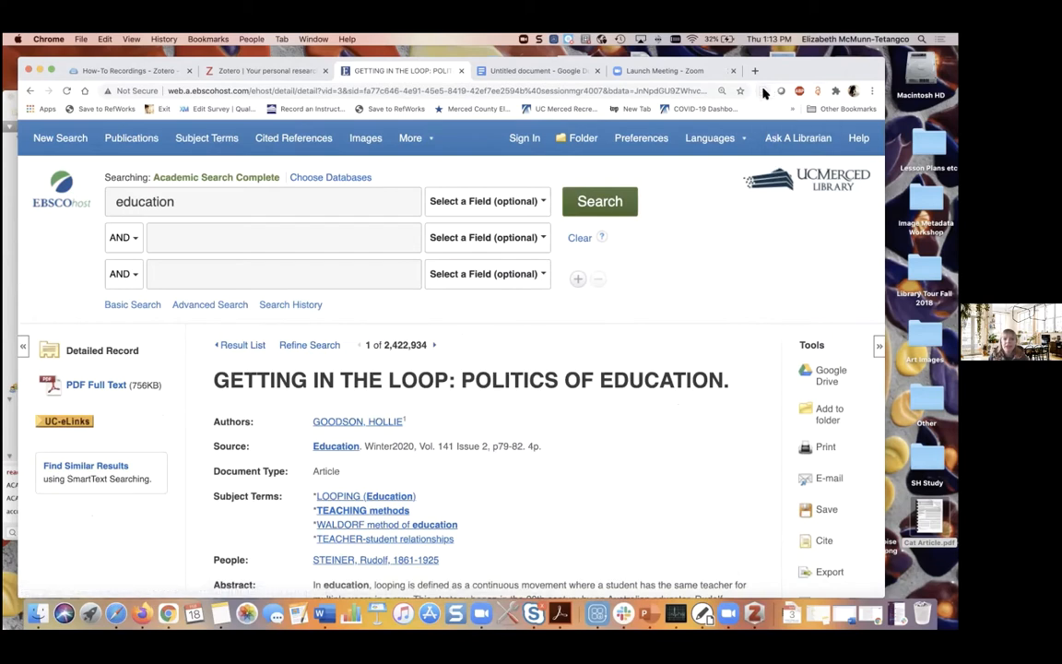
{"action": "left_click", "coordinate": [764, 92]}
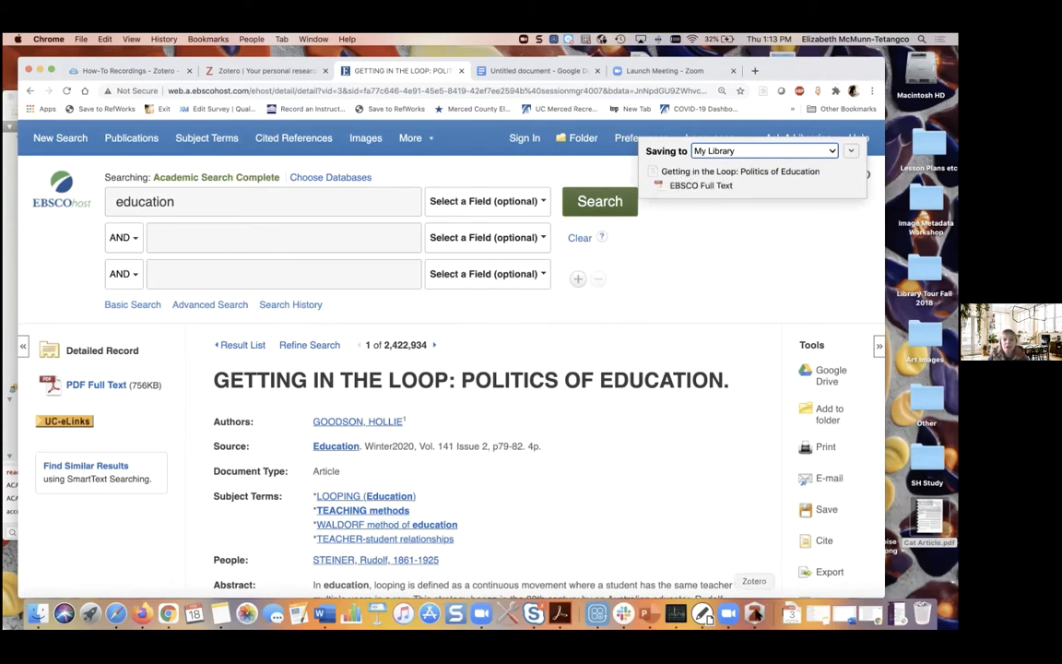
{"action": "left_click", "coordinate": [754, 614]}
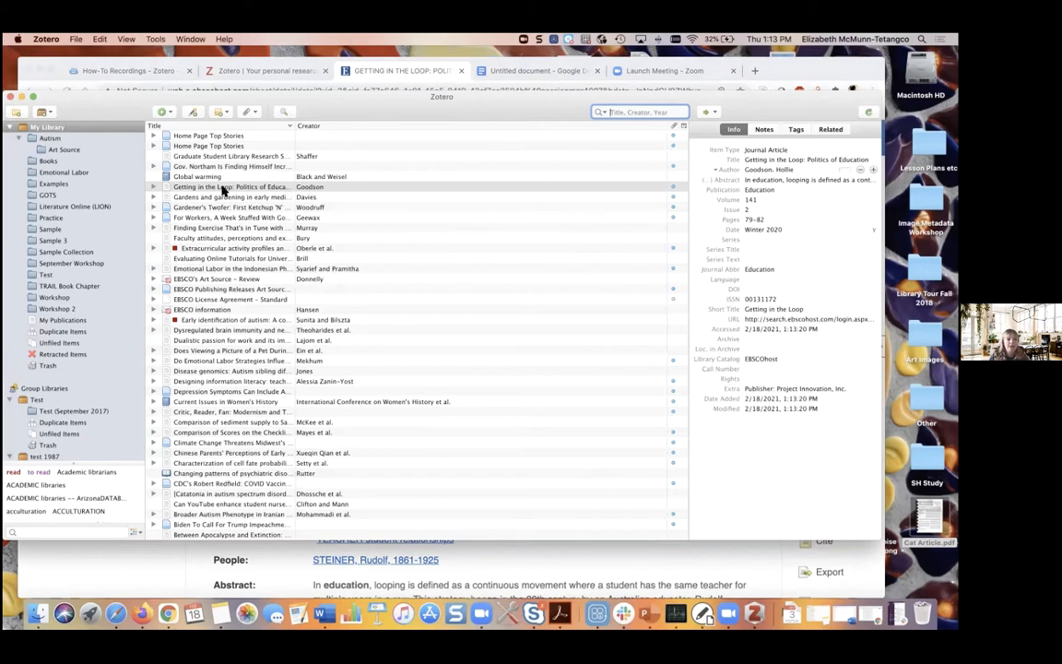
Step: View the contents of the Sample Collection and return to the full My Library list
{"action": "left_click", "coordinate": [67, 253]}
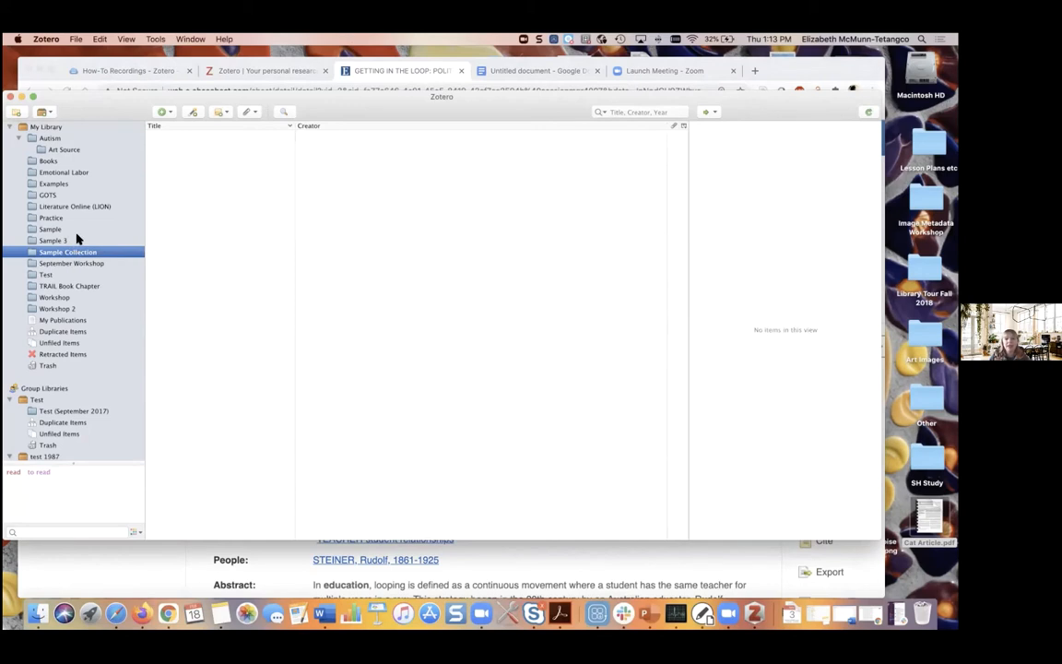
{"action": "left_click", "coordinate": [45, 125]}
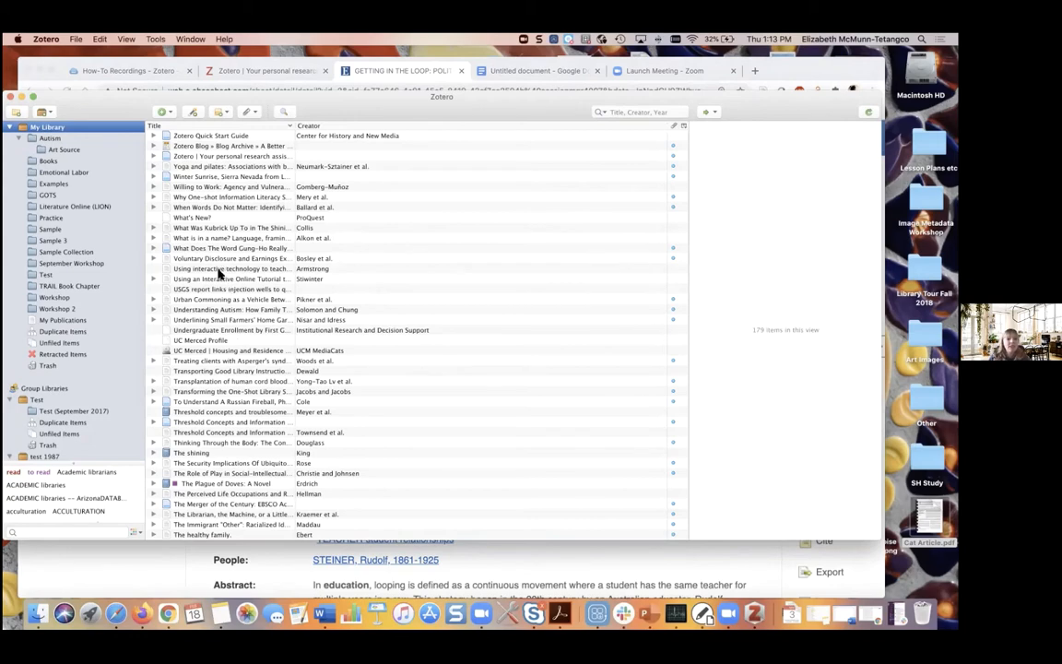
{"action": "left_click", "coordinate": [154, 560]}
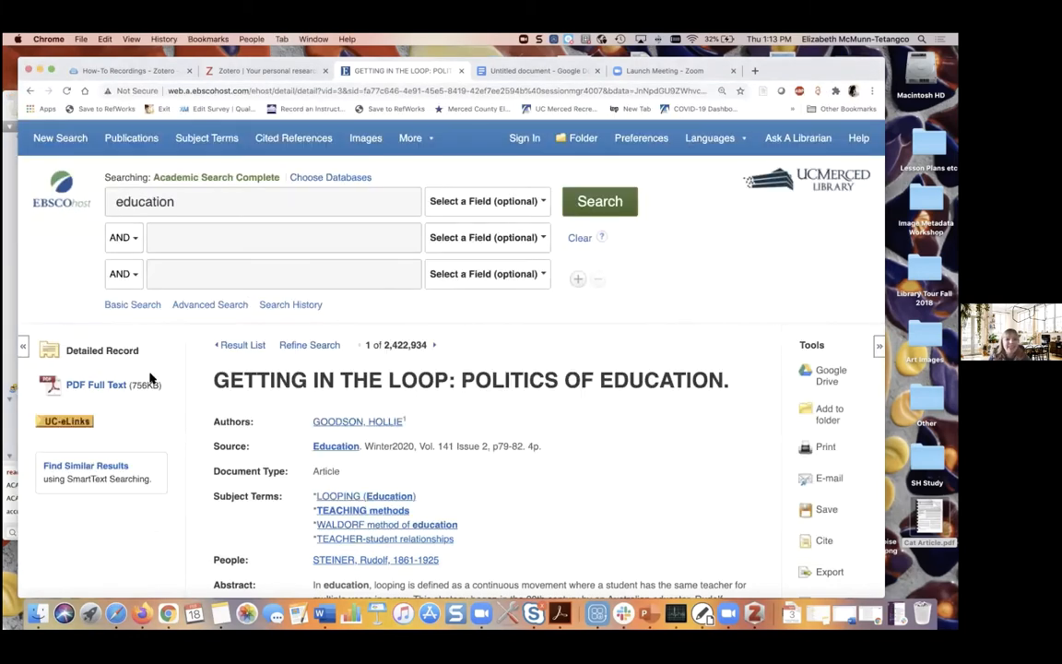
{"action": "left_click", "coordinate": [11, 186]}
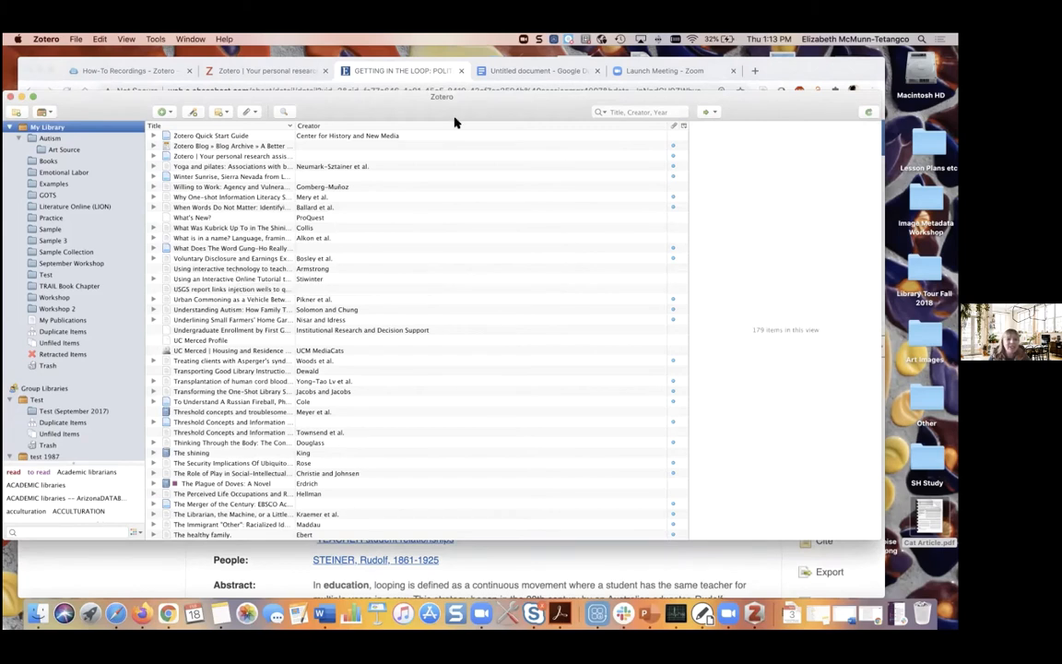
Step: Search the library by the saved article's author surname and view the citation details of "Getting in the Loop: Politics of Education"
{"action": "left_click", "coordinate": [627, 113]}
{"action": "type", "text": "g"}
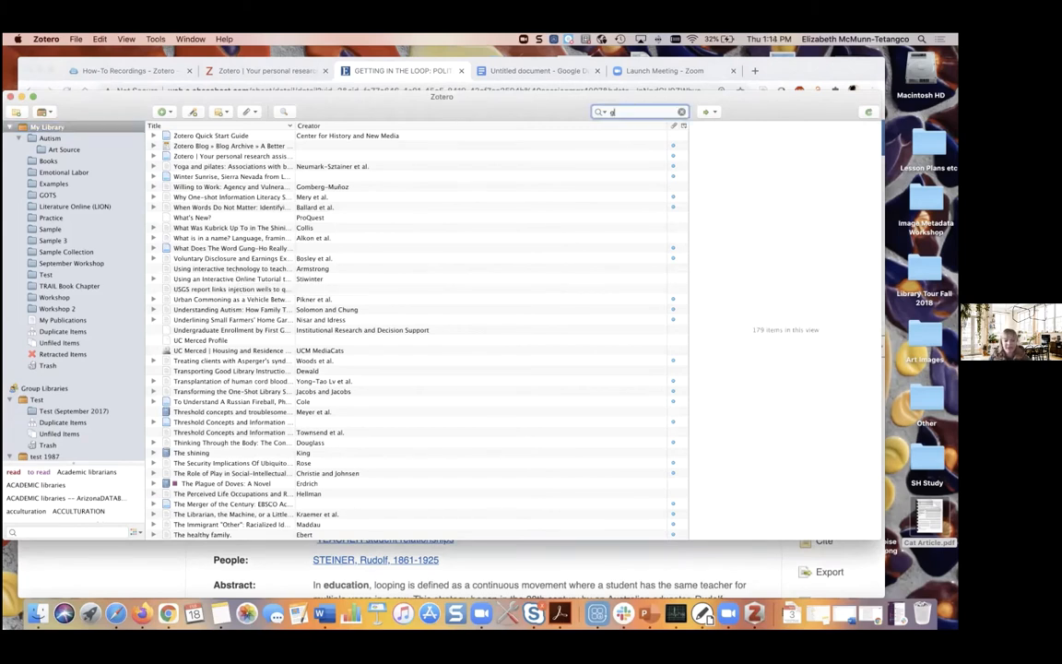
{"action": "type", "text": "oodson"}
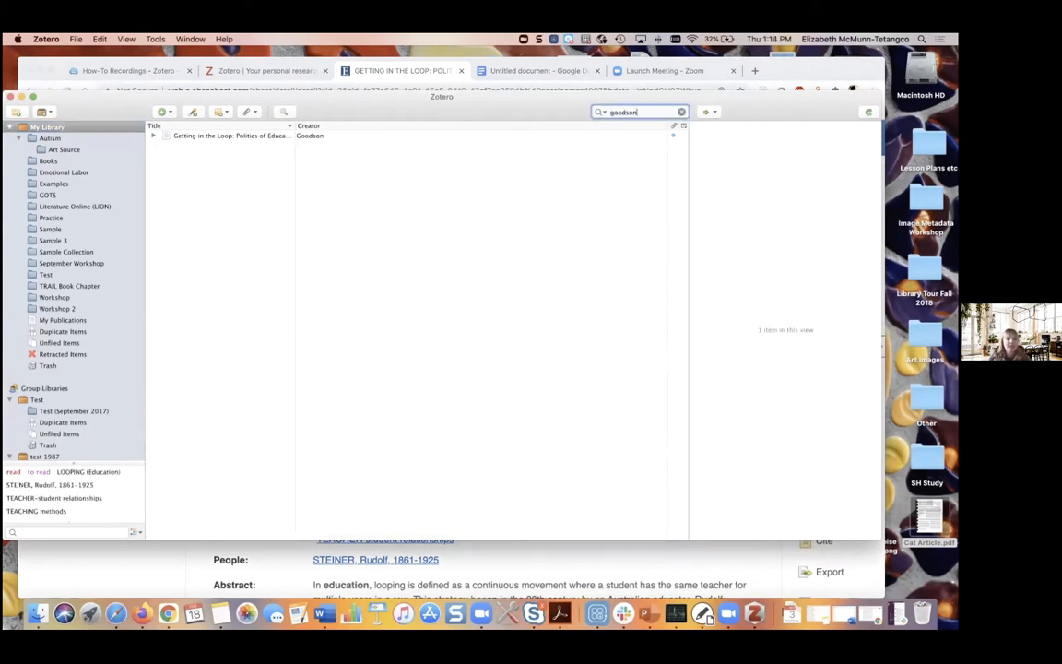
{"action": "left_click", "coordinate": [249, 135]}
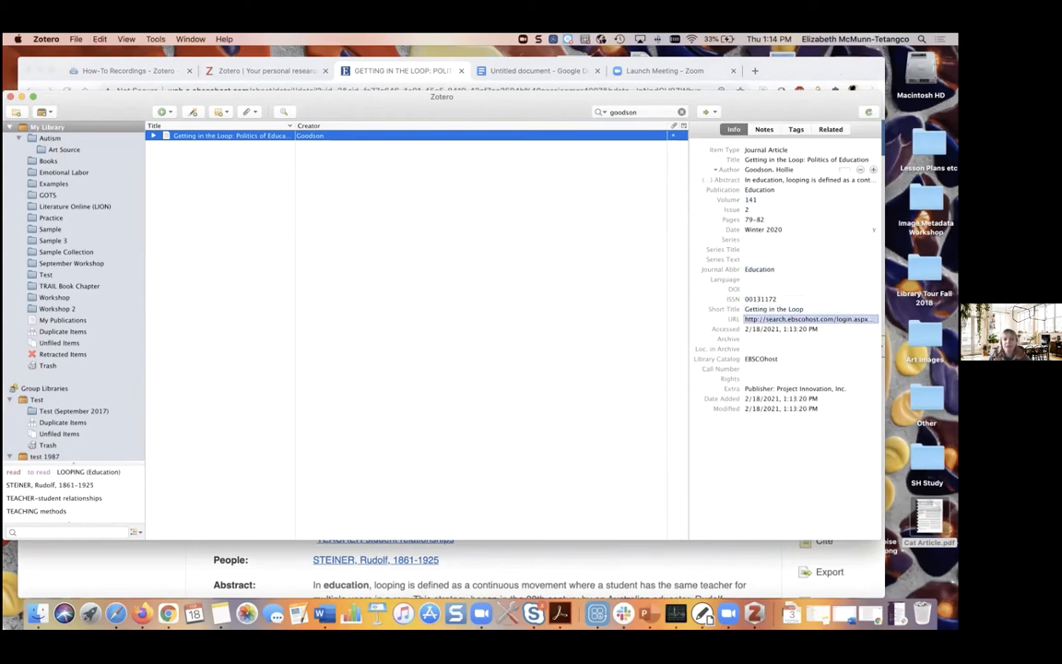
Step: Add a note reading "annotation" to the saved article, view it in a separate window and close that window
{"action": "left_click_drag", "start_coordinate": [793, 102], "coordinate": [841, 97]}
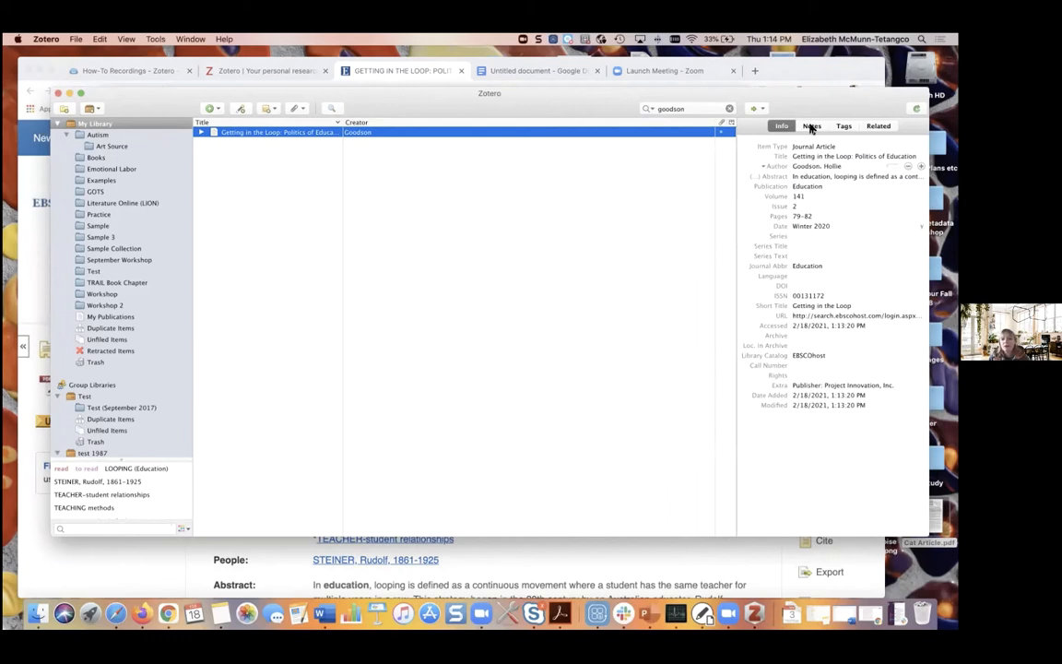
{"action": "left_click", "coordinate": [811, 128]}
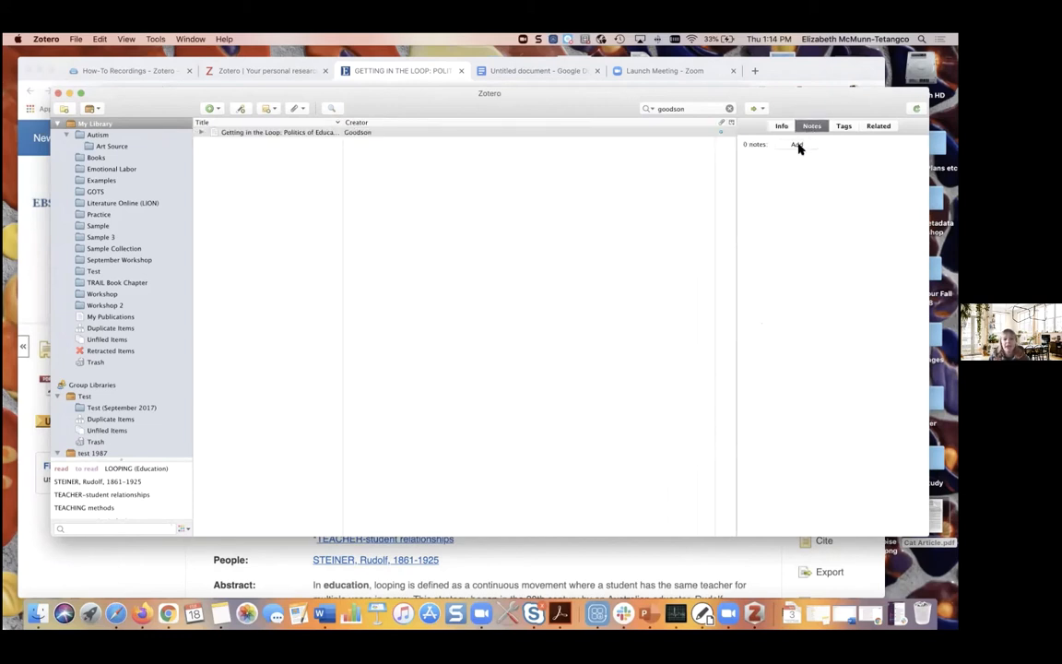
{"action": "left_click", "coordinate": [797, 145]}
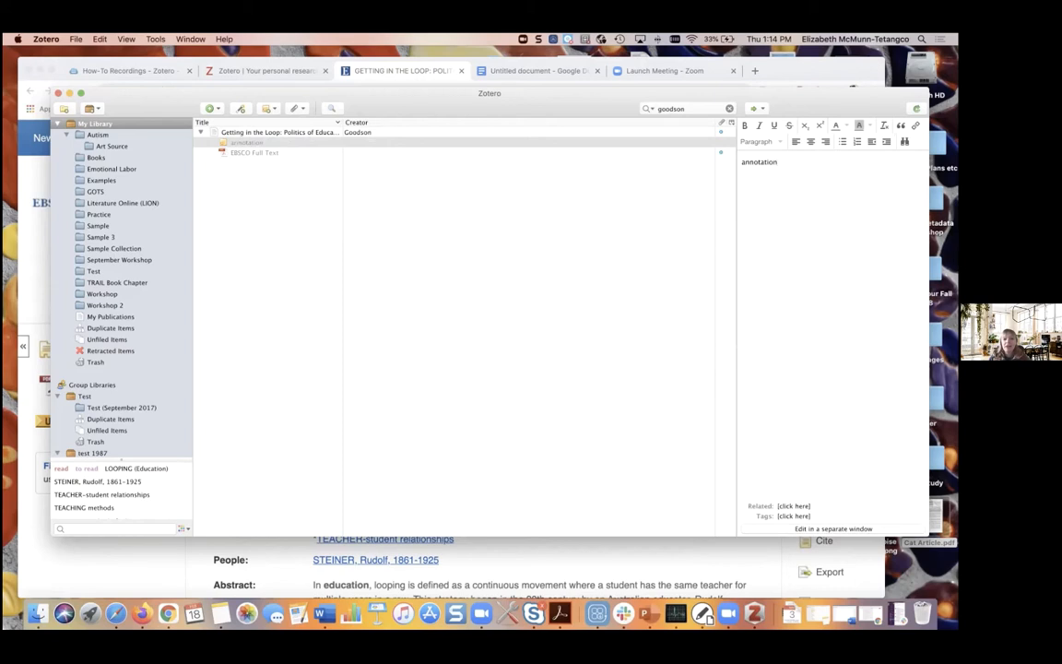
{"action": "left_click", "coordinate": [820, 531]}
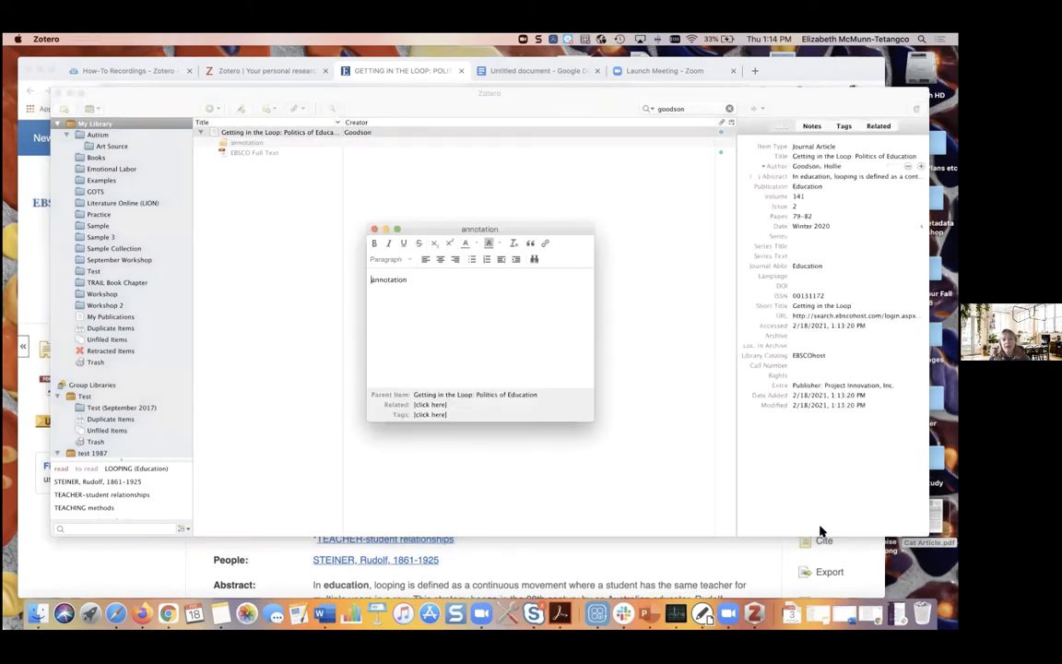
{"action": "left_click", "coordinate": [374, 230]}
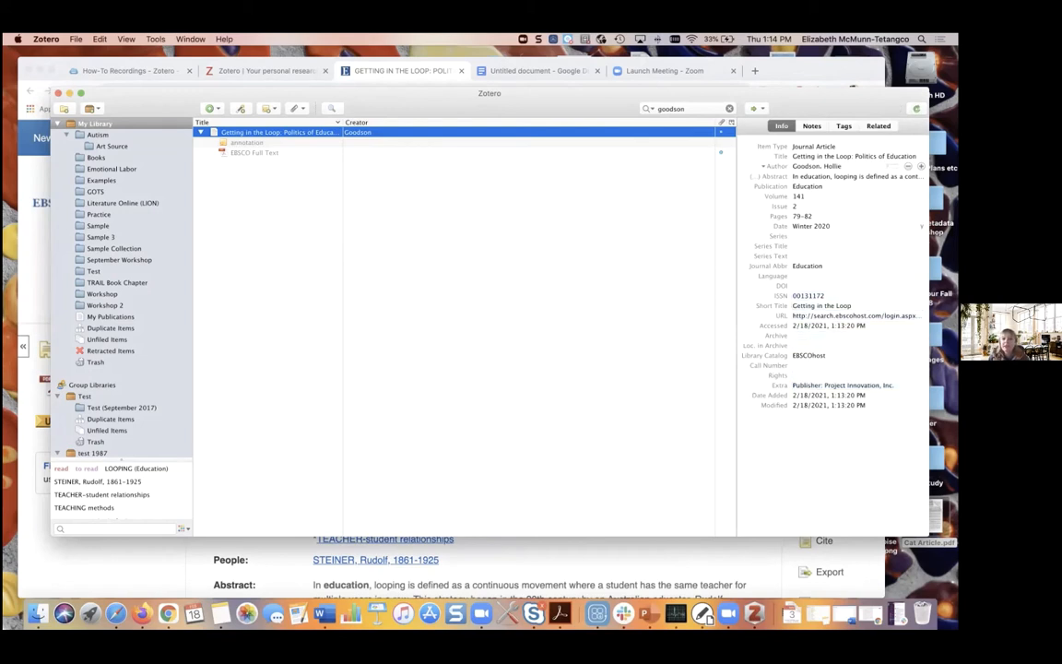
Step: View the article's tags and open the web link of its EBSCO Full Text attachment in the browser
{"action": "left_click", "coordinate": [843, 126]}
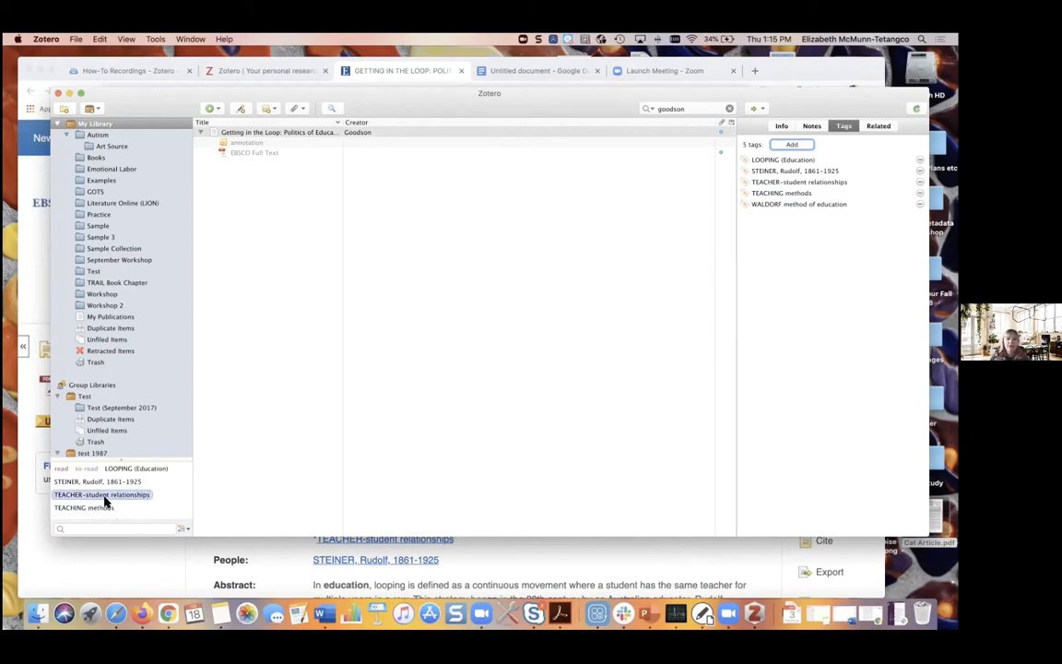
{"action": "left_click", "coordinate": [779, 126]}
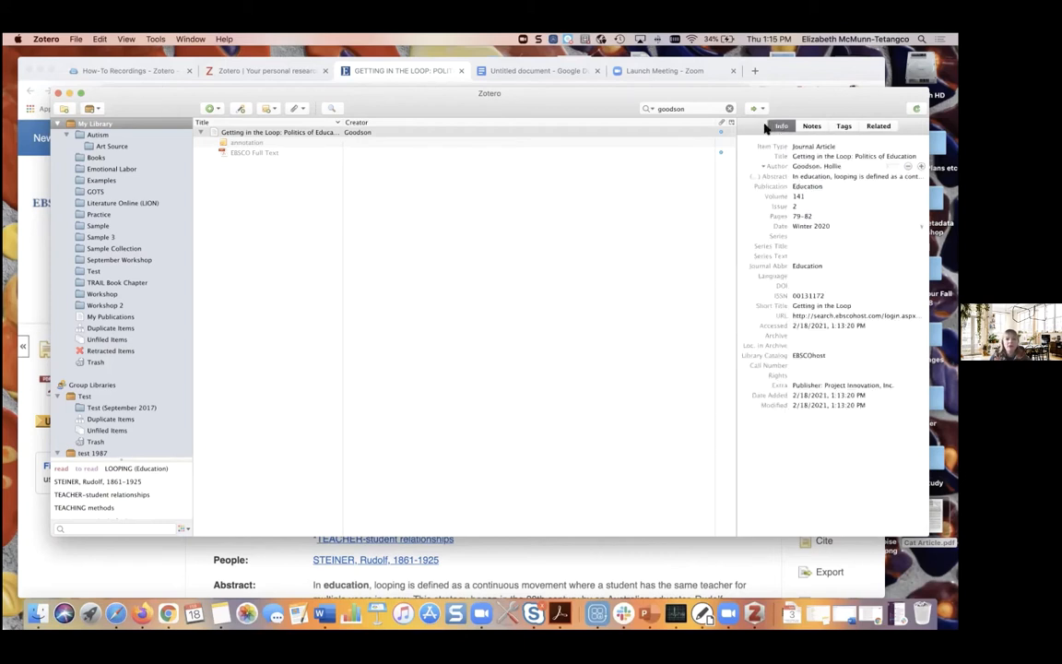
{"action": "left_click", "coordinate": [246, 153]}
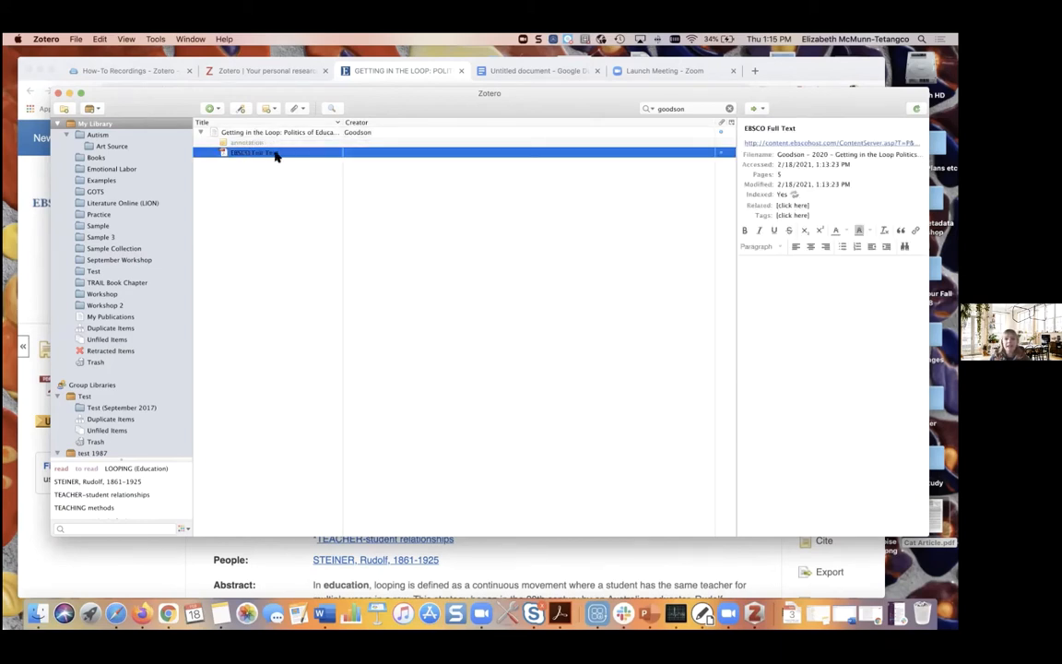
{"action": "left_click", "coordinate": [808, 145]}
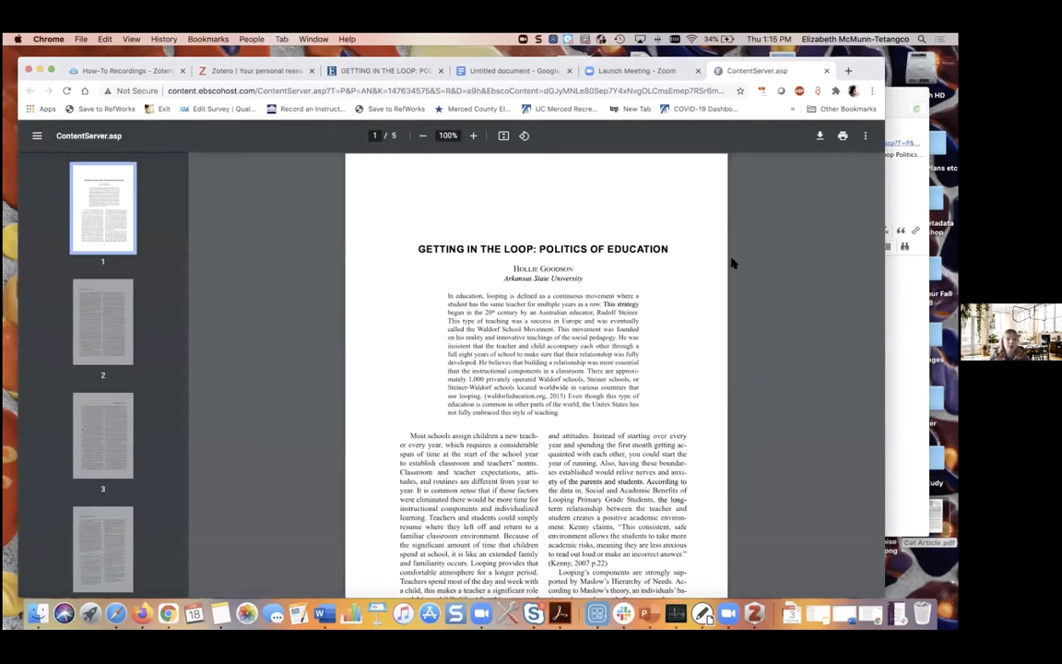
Step: Switch back to Zotero and open its preferences to review the General file handling options
{"action": "left_click", "coordinate": [754, 613]}
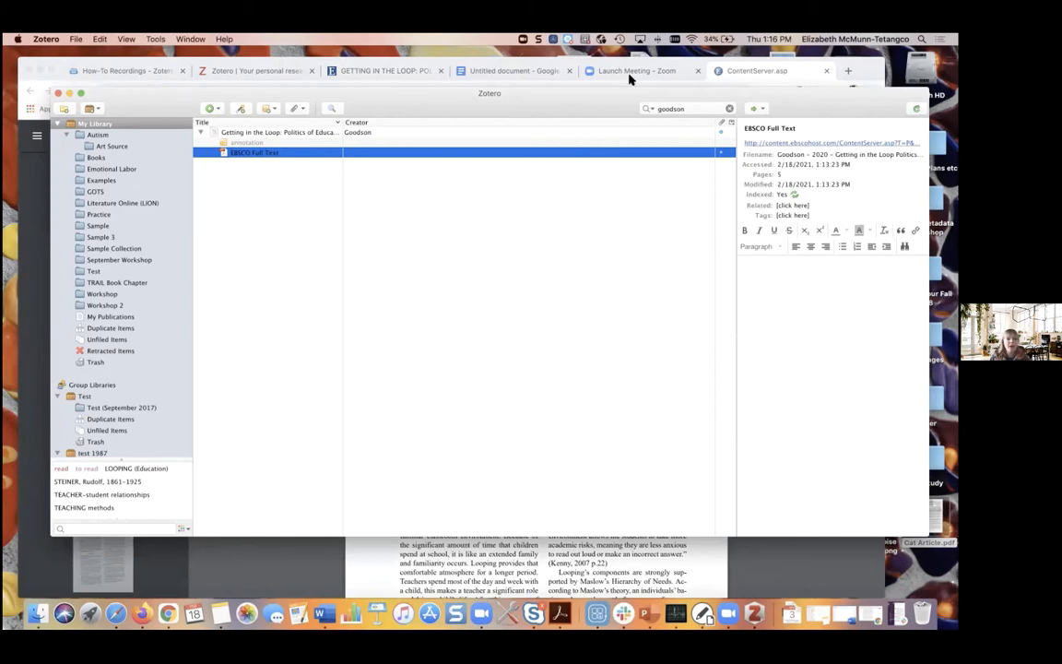
{"action": "left_click_drag", "start_coordinate": [125, 99], "coordinate": [92, 90]}
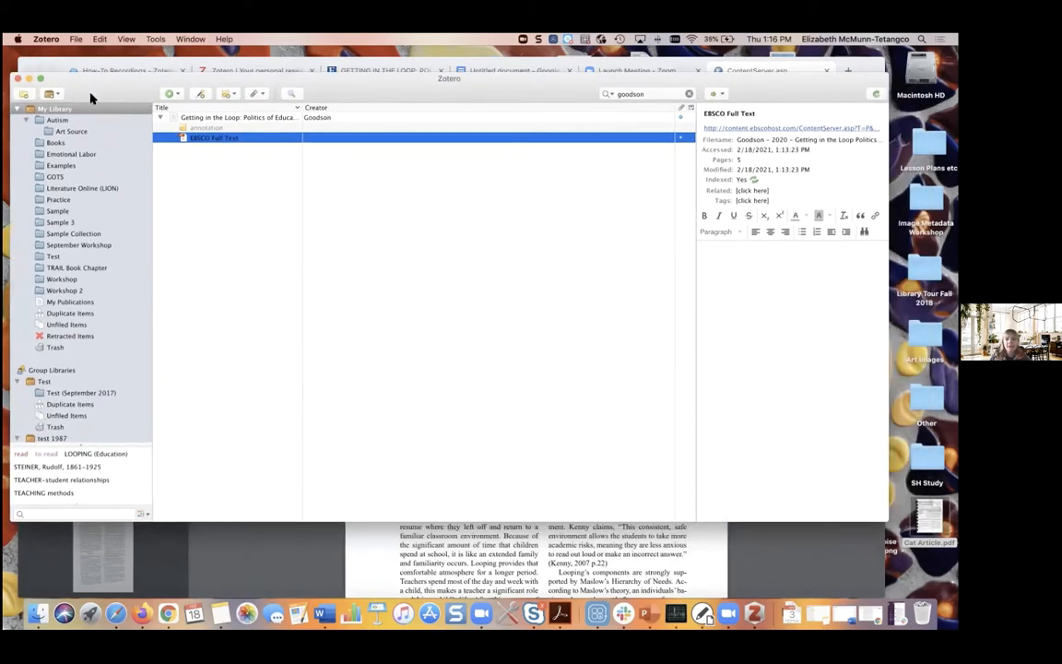
{"action": "left_click", "coordinate": [77, 40]}
{"action": "mouse_move", "coordinate": [46, 38]}
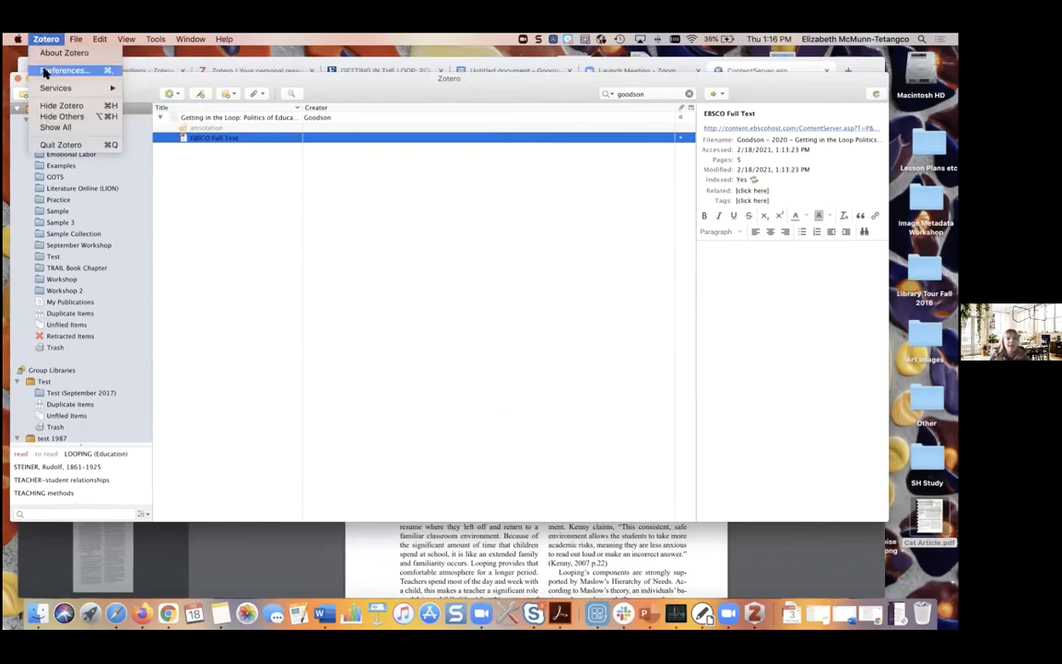
{"action": "left_click", "coordinate": [44, 71]}
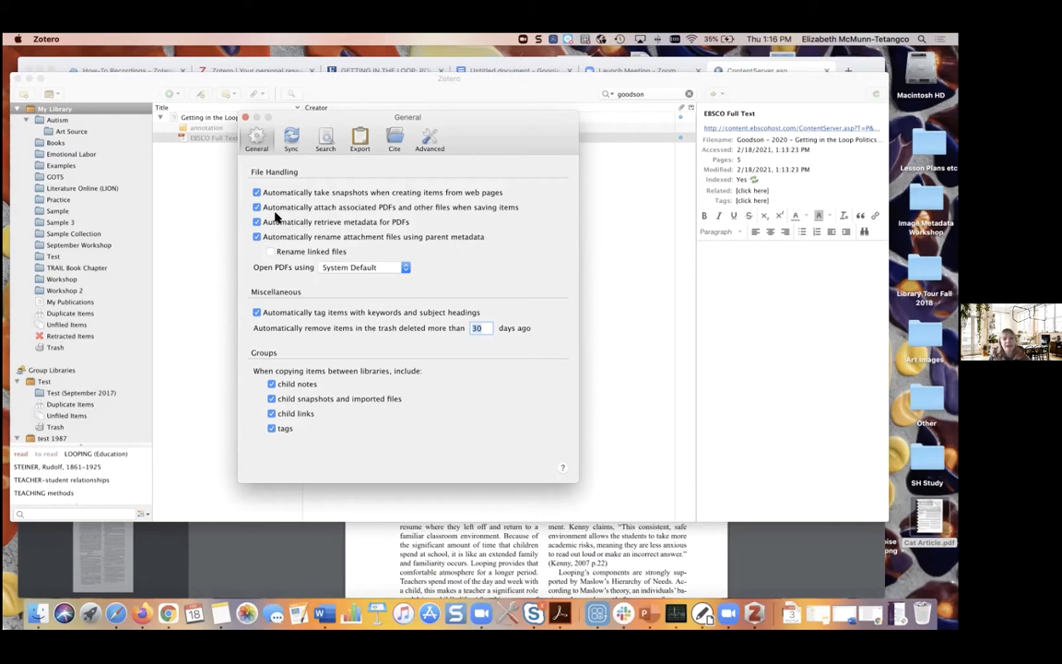
{"action": "left_click", "coordinate": [257, 209]}
Step: Review the Sync, Search, Export and Cite preferences and close the preferences window
{"action": "left_click", "coordinate": [291, 138]}
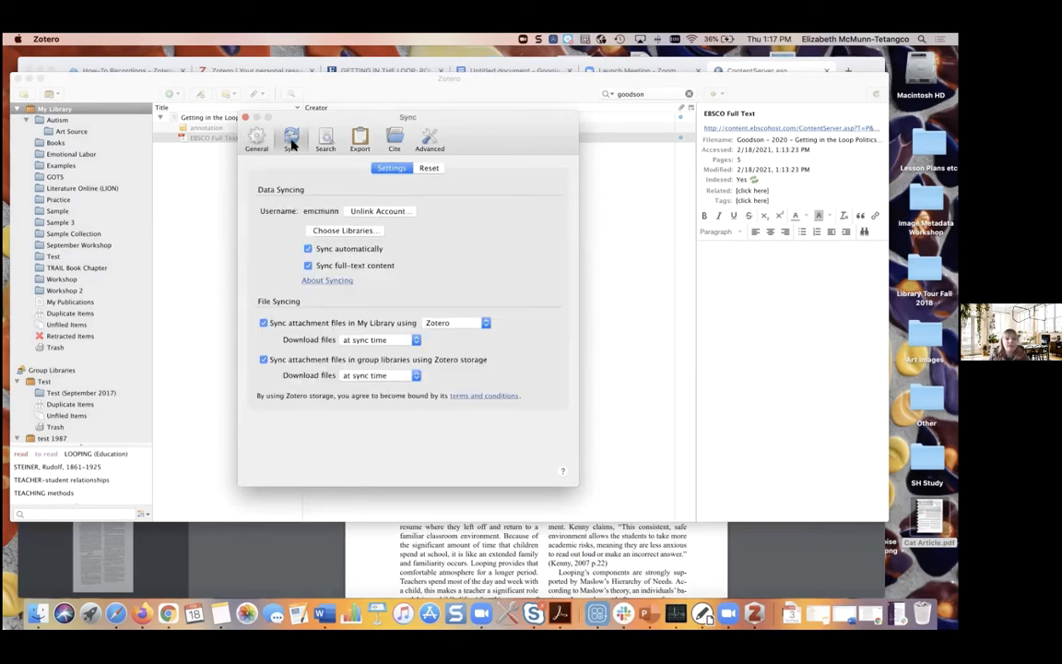
{"action": "left_click", "coordinate": [325, 143]}
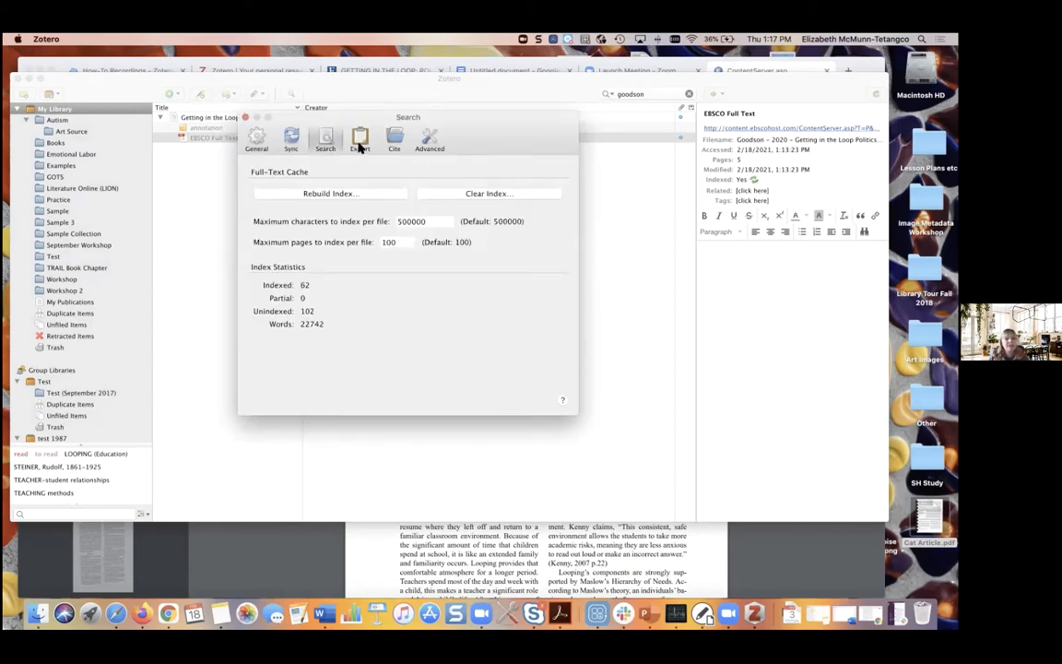
{"action": "left_click", "coordinate": [360, 144]}
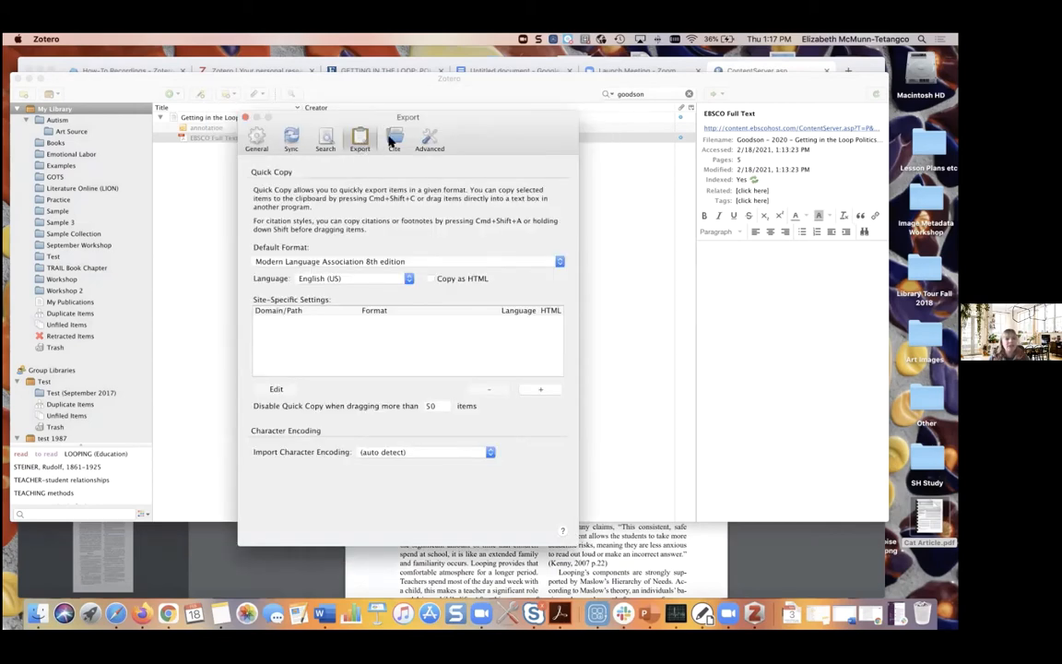
{"action": "left_click", "coordinate": [394, 140]}
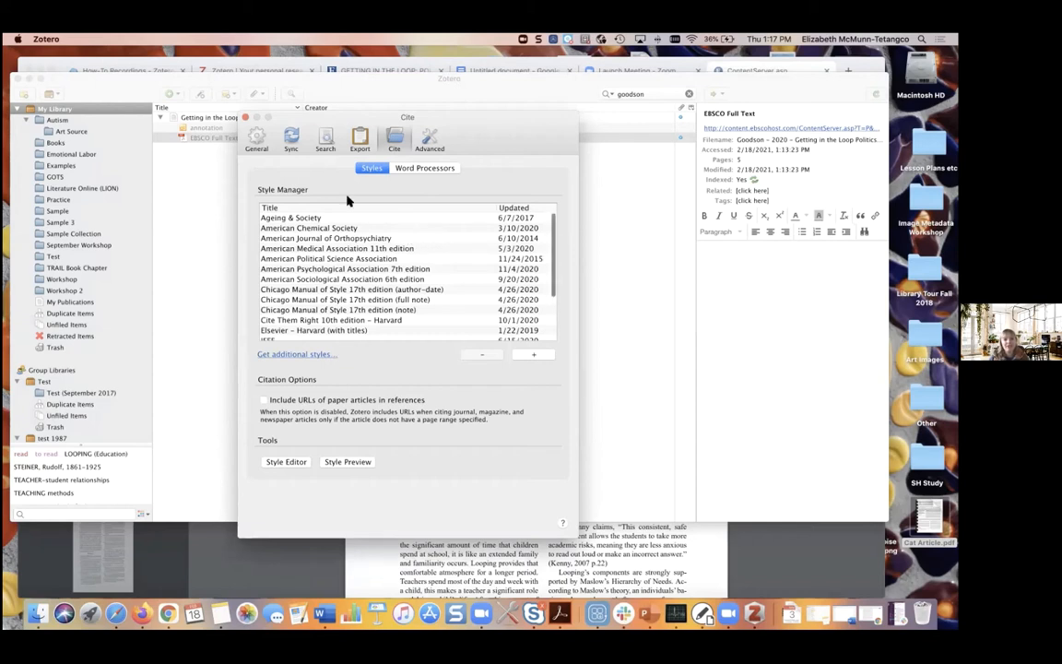
{"action": "left_click", "coordinate": [246, 117]}
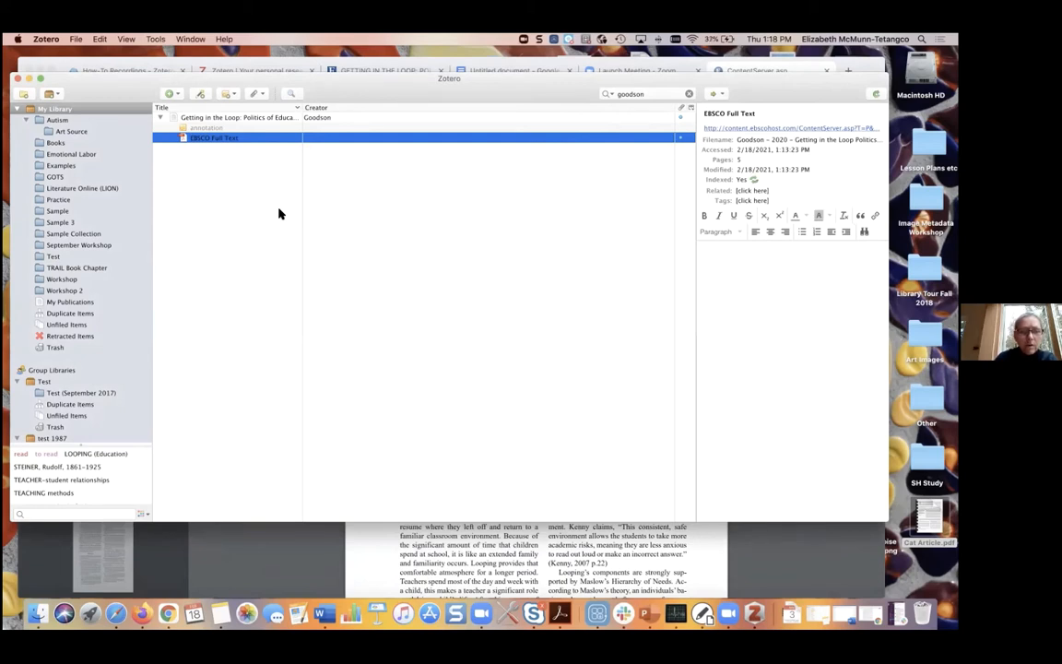
{"action": "left_click", "coordinate": [46, 39]}
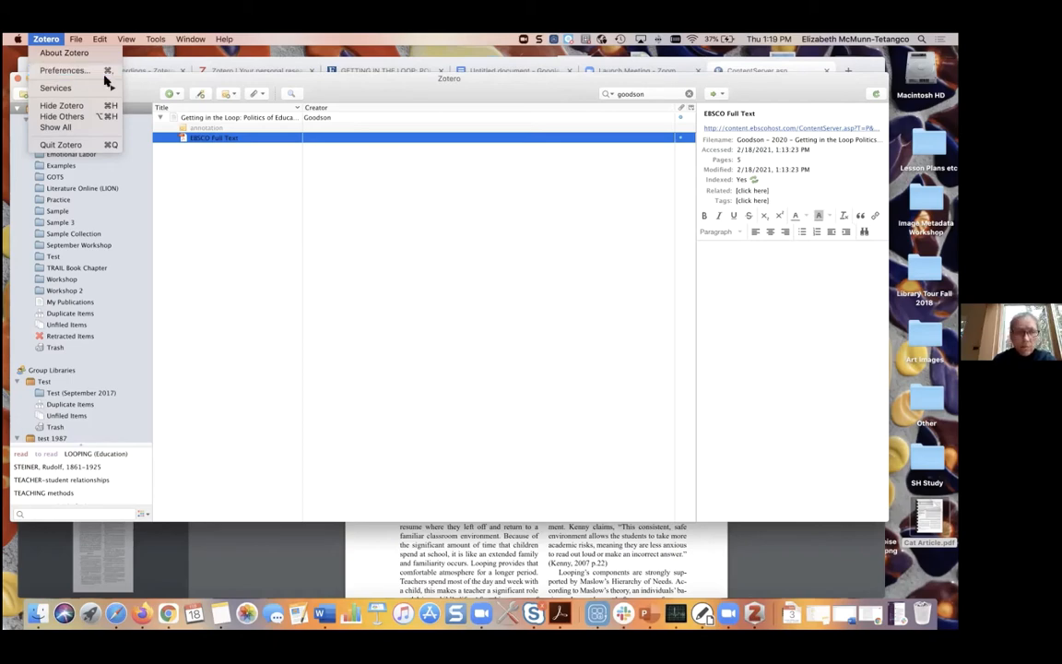
{"action": "left_click", "coordinate": [136, 82]}
Step: Switch to Chrome, return to the UC Merced Library homepage and search its databases for "jstor"
{"action": "left_click_drag", "start_coordinate": [135, 82], "coordinate": [136, 136]}
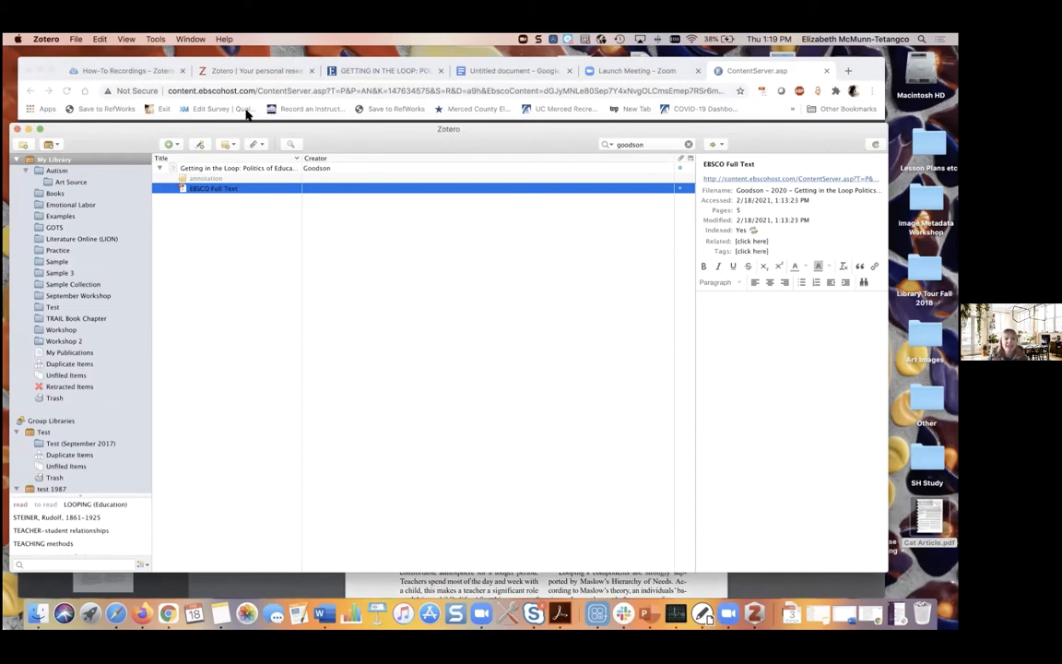
{"action": "left_click_drag", "start_coordinate": [867, 72], "coordinate": [870, 96]}
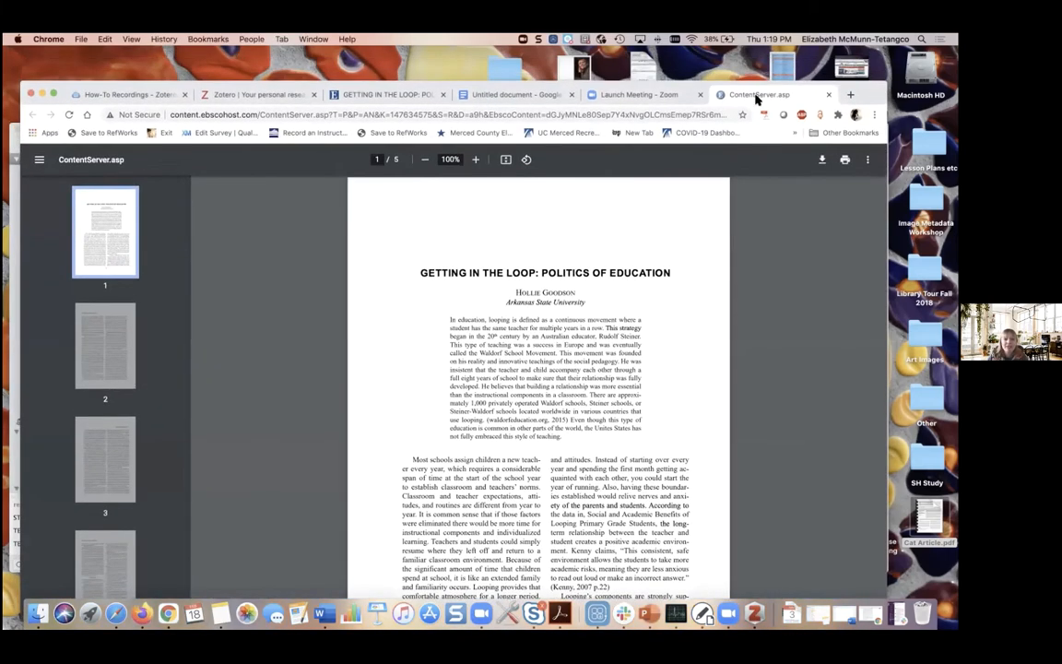
{"action": "left_click", "coordinate": [336, 95]}
{"action": "left_click", "coordinate": [84, 115]}
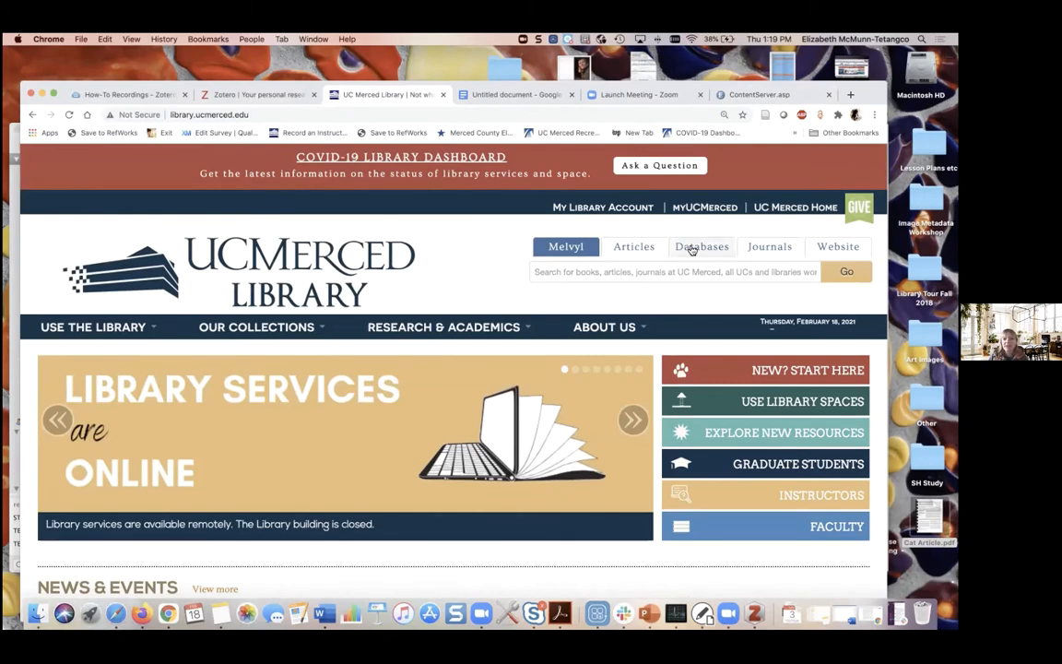
{"action": "left_click", "coordinate": [690, 246]}
{"action": "left_click", "coordinate": [687, 267]}
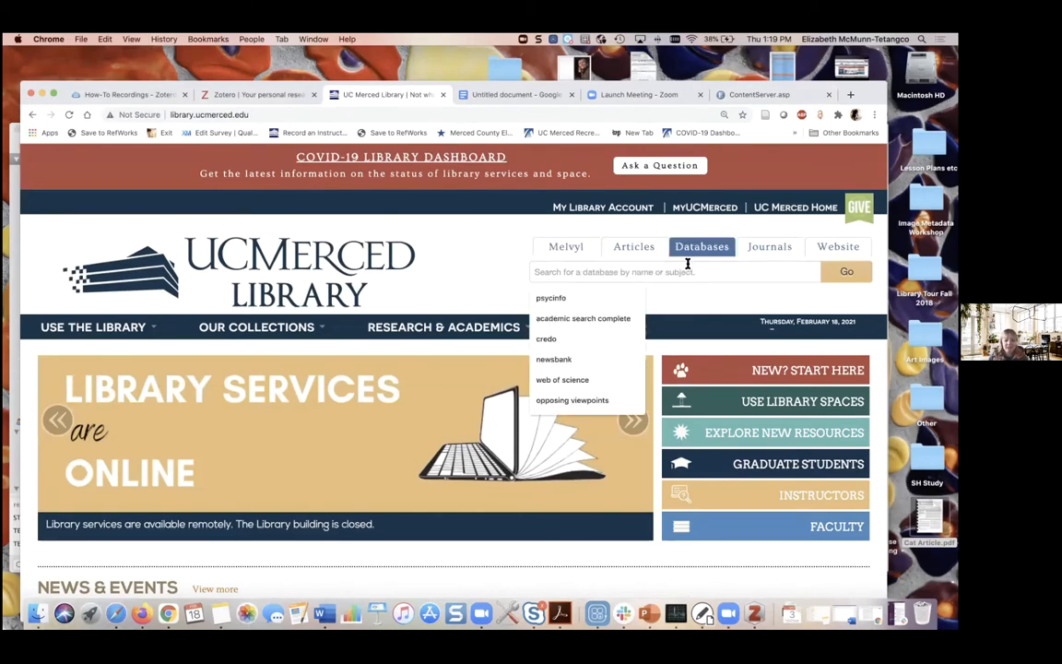
{"action": "type", "text": "jstor"}
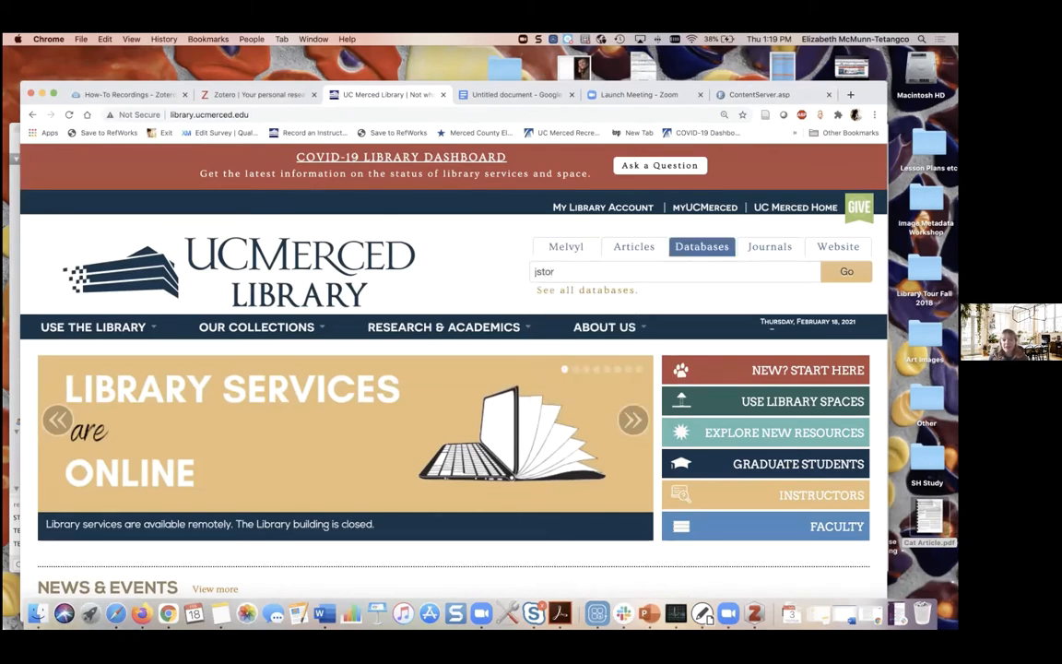
{"action": "key", "text": "Return"}
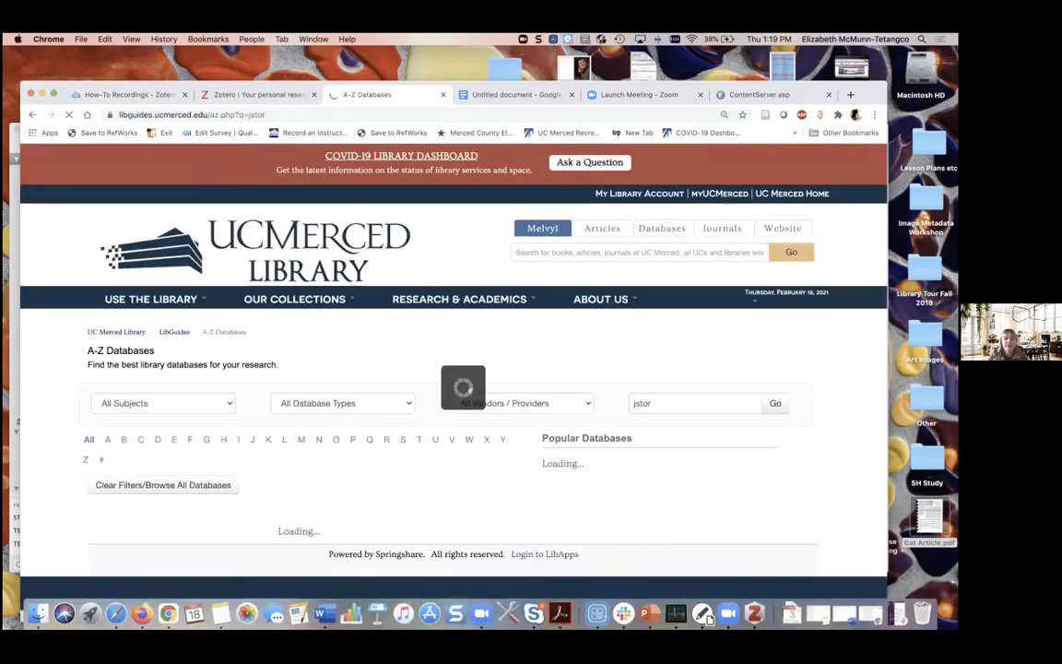
Step: Close the article's full-text PDF page and open JSTOR from the A-Z Databases results
{"action": "left_click_drag", "start_coordinate": [808, 84], "coordinate": [805, 72]}
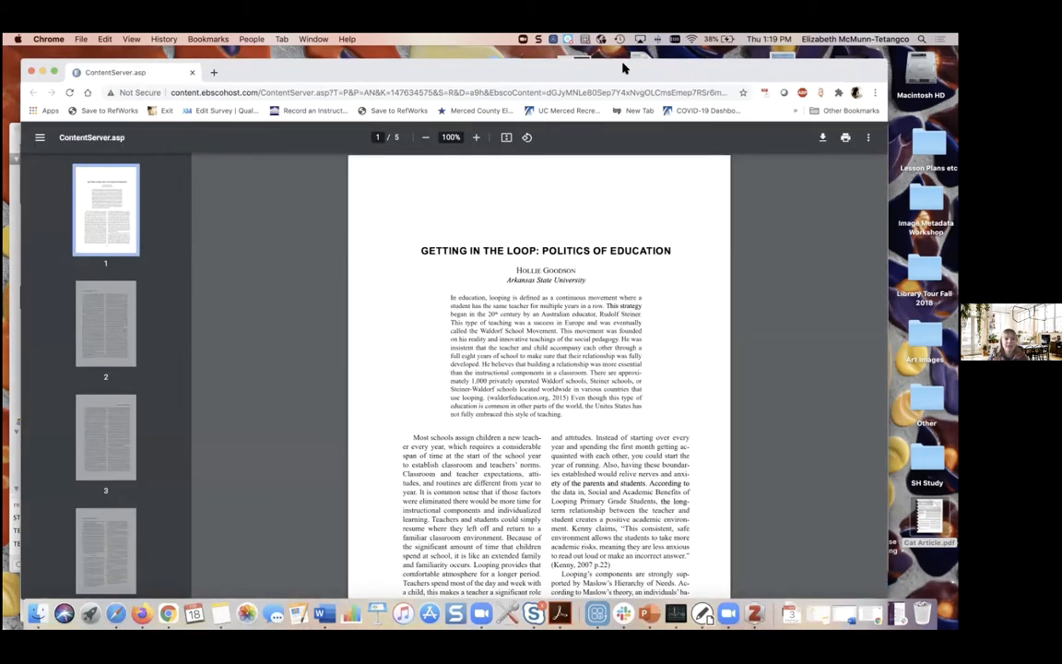
{"action": "left_click", "coordinate": [41, 72]}
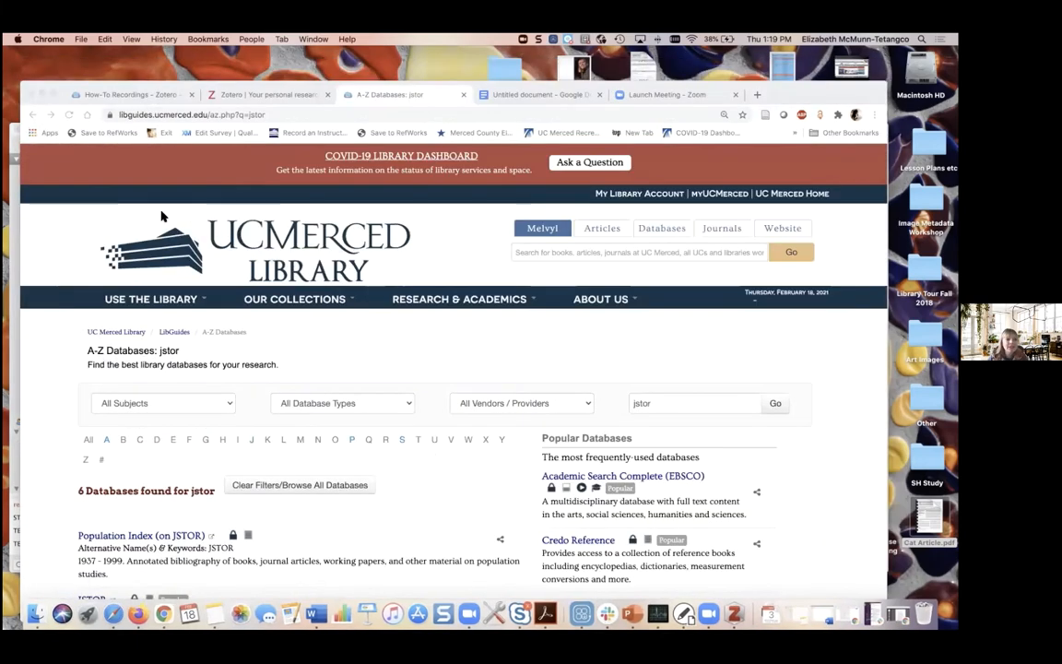
{"action": "scroll", "coordinate": [50, 443], "scroll_direction": "down", "scroll_amount": 5}
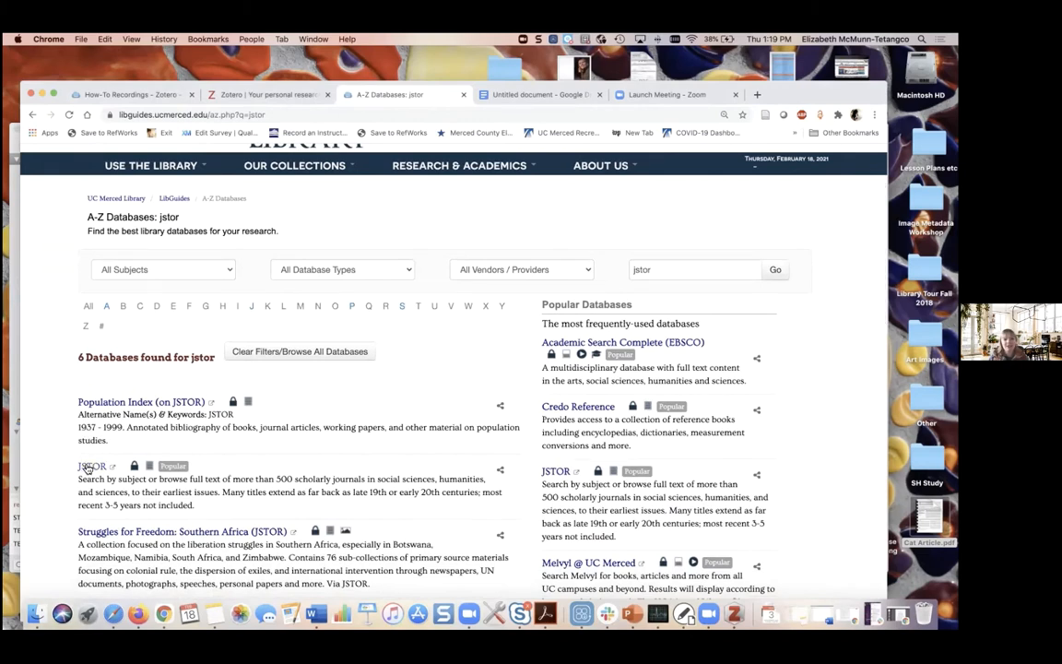
{"action": "left_click", "coordinate": [91, 466]}
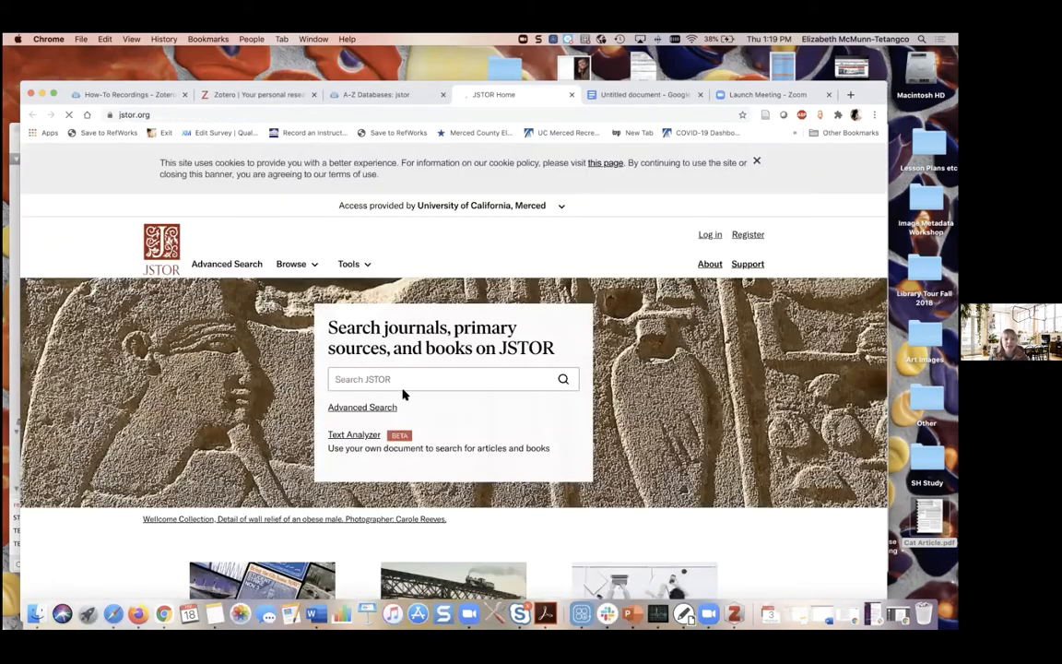
Step: Search JSTOR for "education"
{"action": "left_click", "coordinate": [391, 378]}
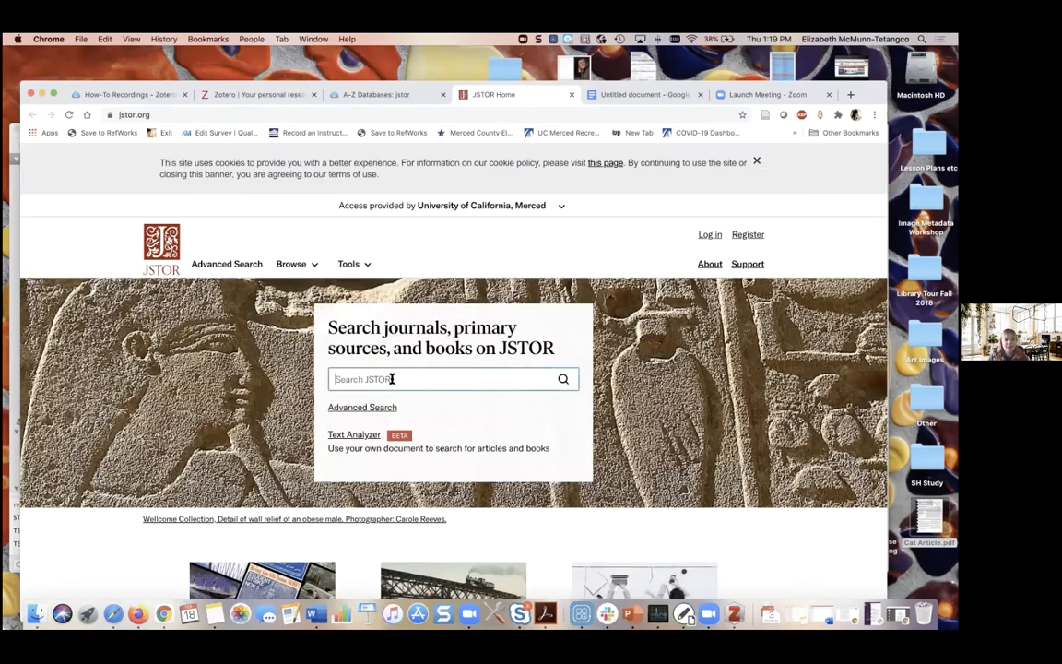
{"action": "type", "text": "education"}
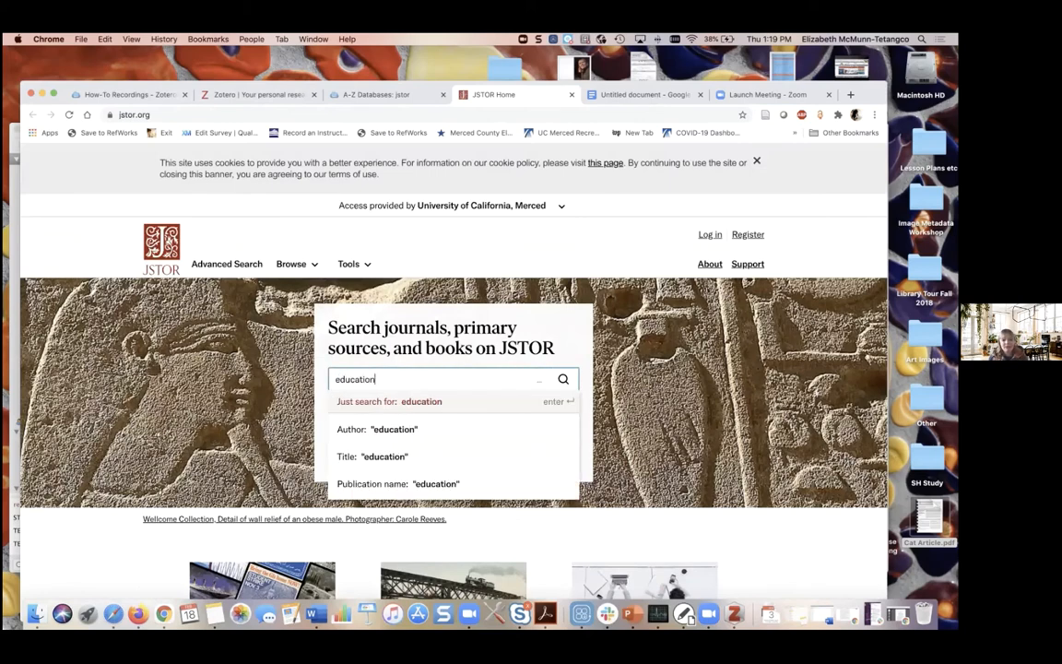
{"action": "key", "text": "Return"}
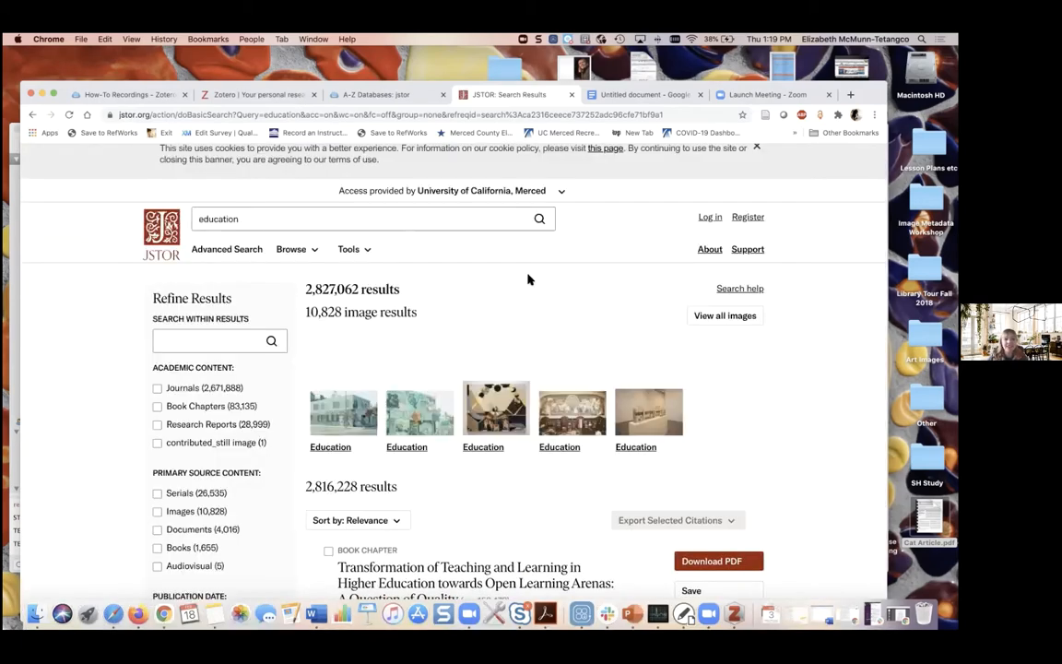
Step: Open the chapter "Transformation of Teaching and Learning in Higher Education towards Open Learning Arenas" and save it to My Library with the Zotero Connector
{"action": "left_click_drag", "start_coordinate": [65, 88], "coordinate": [62, 58]}
{"action": "scroll", "coordinate": [639, 354], "scroll_direction": "down", "scroll_amount": 5}
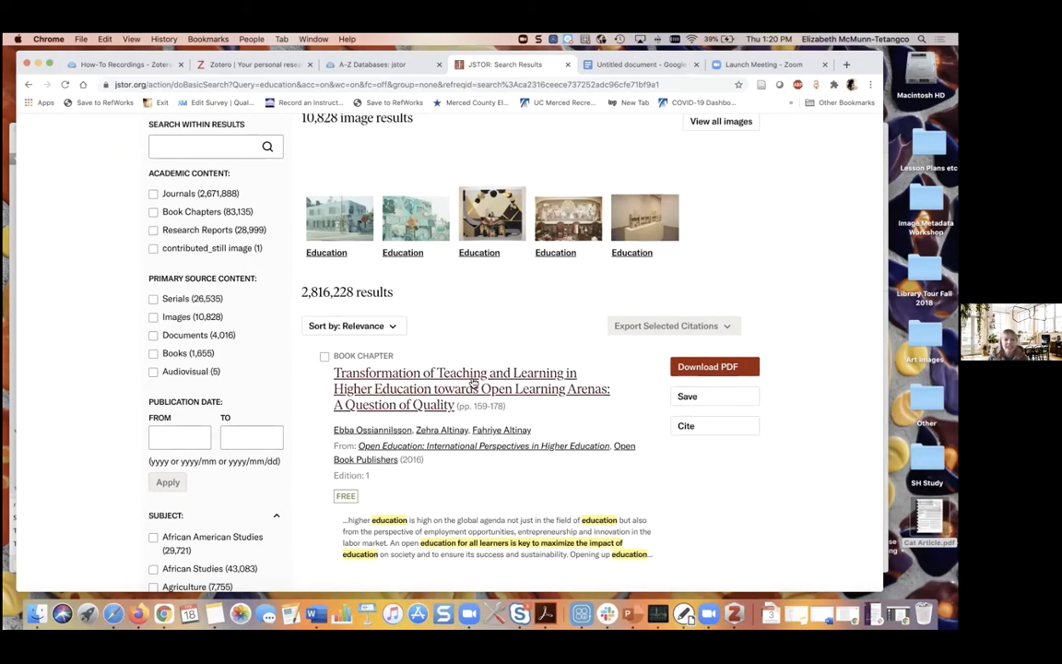
{"action": "left_click", "coordinate": [473, 386]}
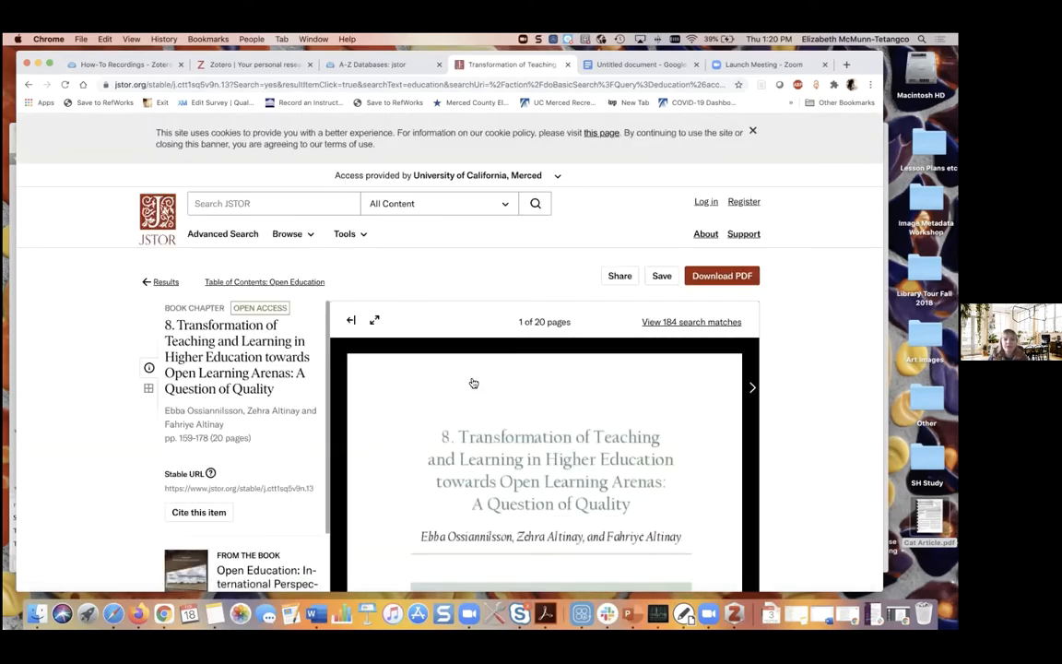
{"action": "left_click", "coordinate": [760, 85]}
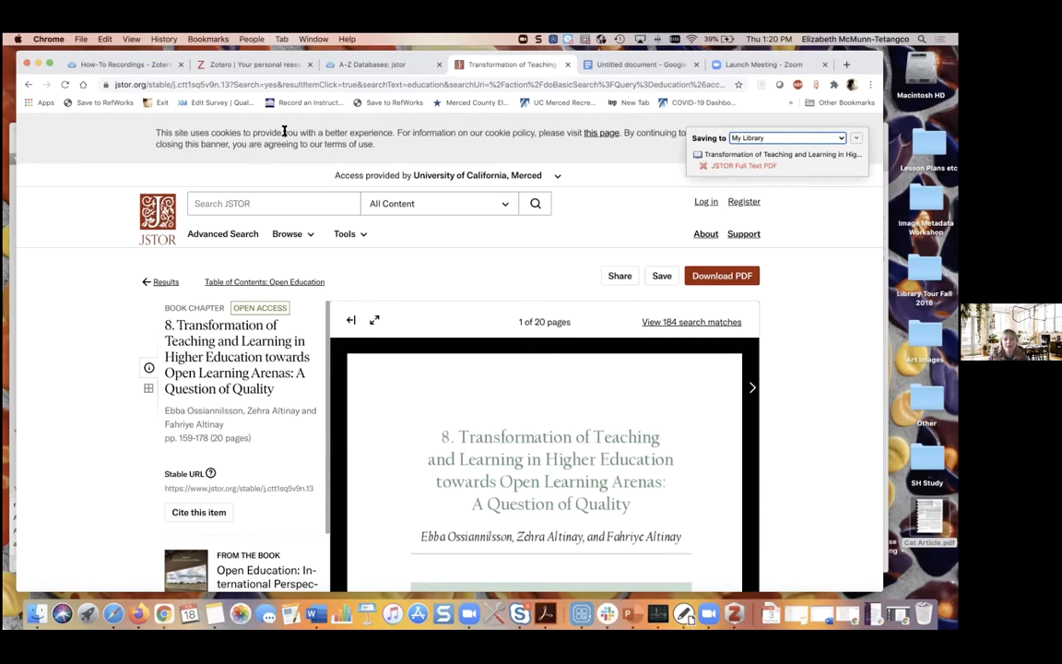
Step: Switch to Zotero and review the bibliographic info and tags of the saved JSTOR book chapter
{"action": "left_click", "coordinate": [13, 162]}
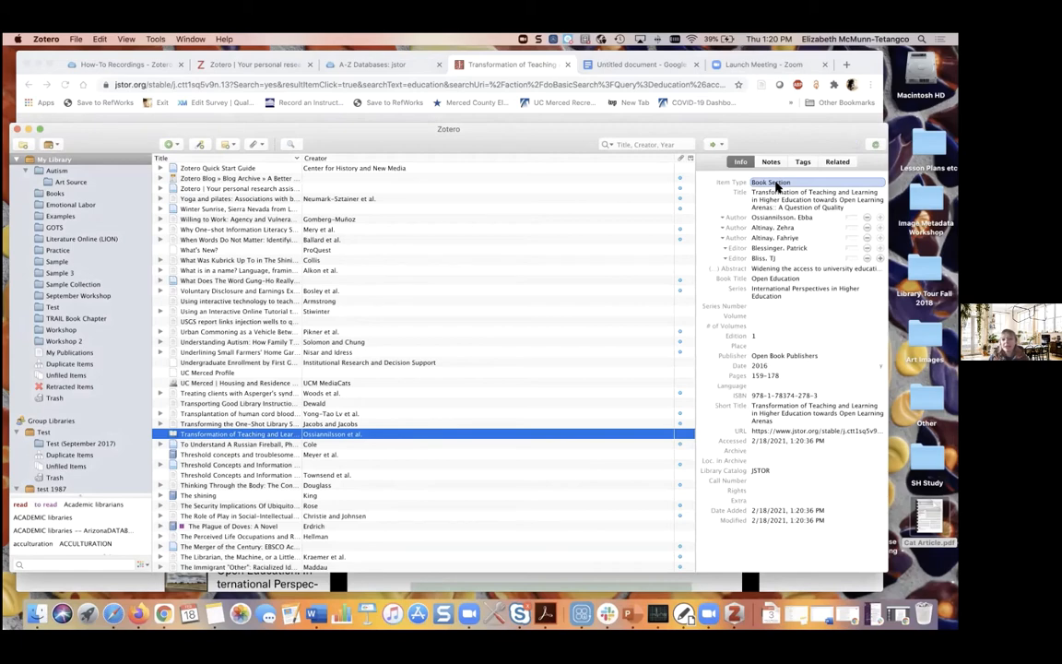
{"action": "left_click_drag", "start_coordinate": [765, 144], "coordinate": [759, 103]}
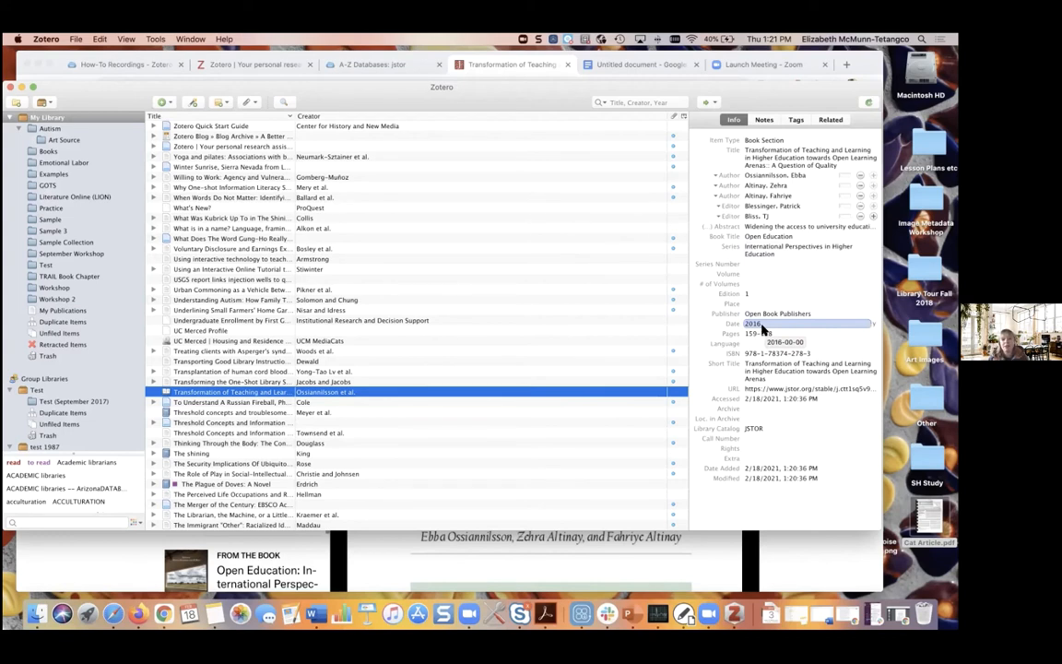
{"action": "left_click", "coordinate": [795, 121]}
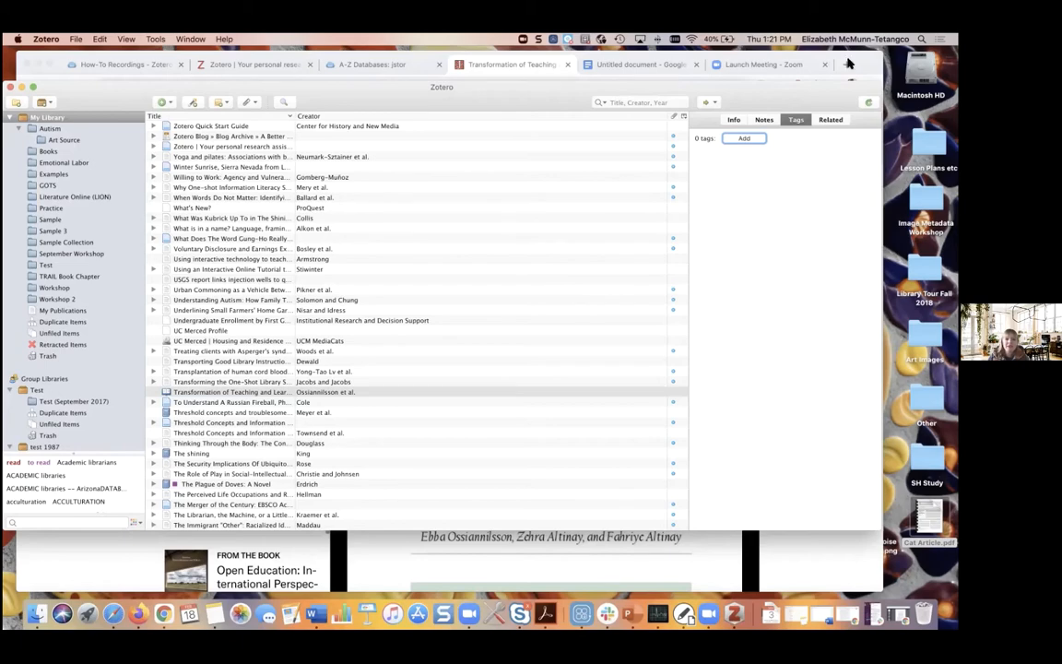
Step: Switch to Chrome, return to the UC Merced Library homepage and search Melvyl for "education"
{"action": "left_click", "coordinate": [848, 61]}
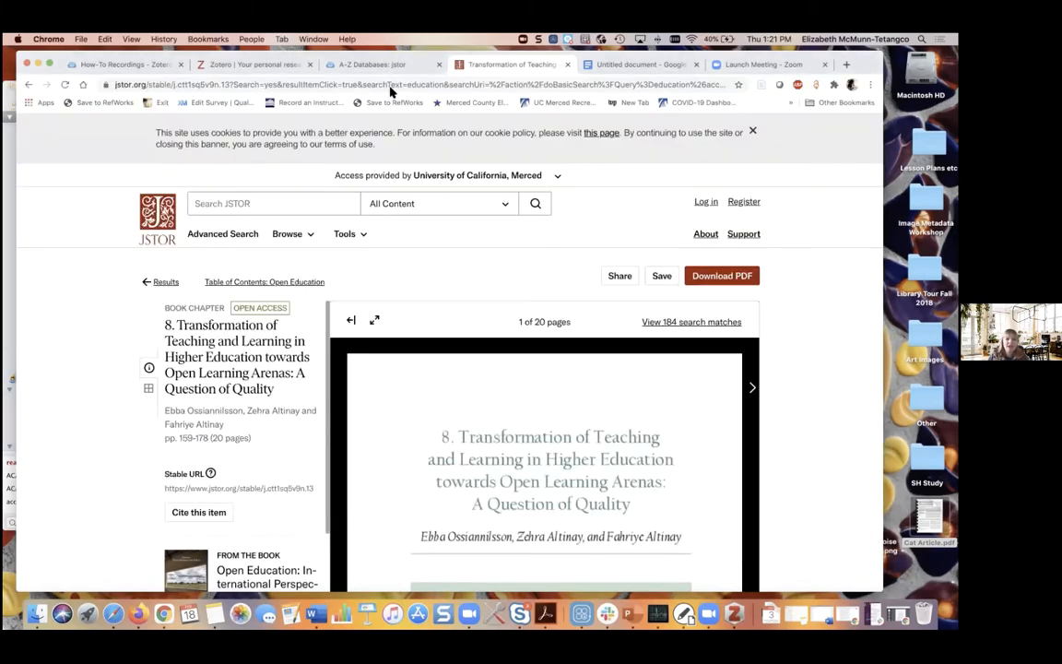
{"action": "left_click", "coordinate": [82, 84]}
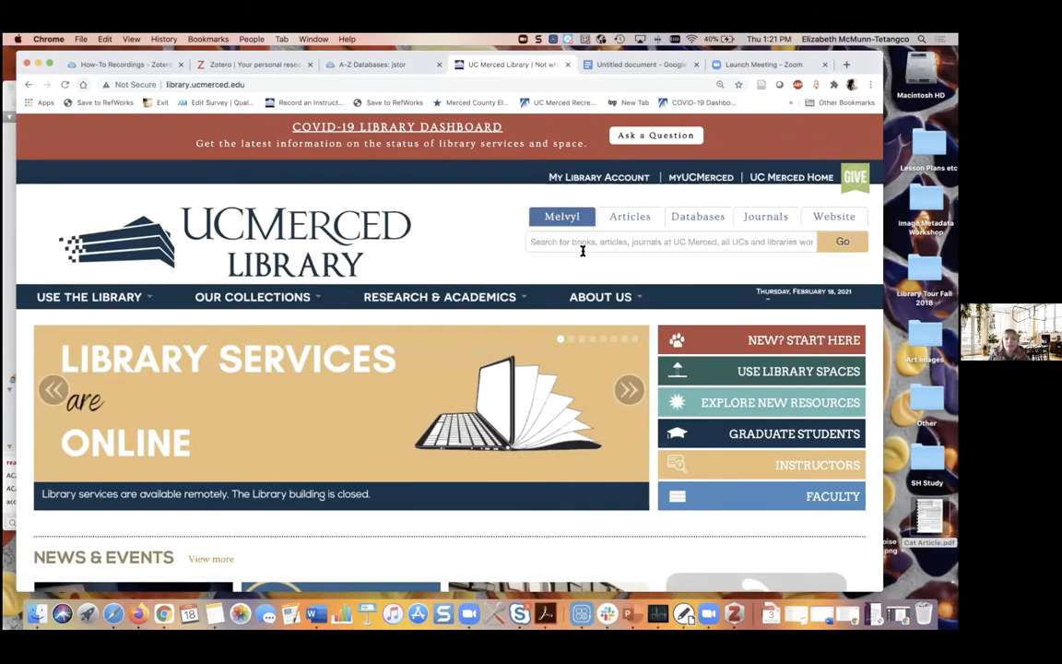
{"action": "left_click", "coordinate": [550, 243]}
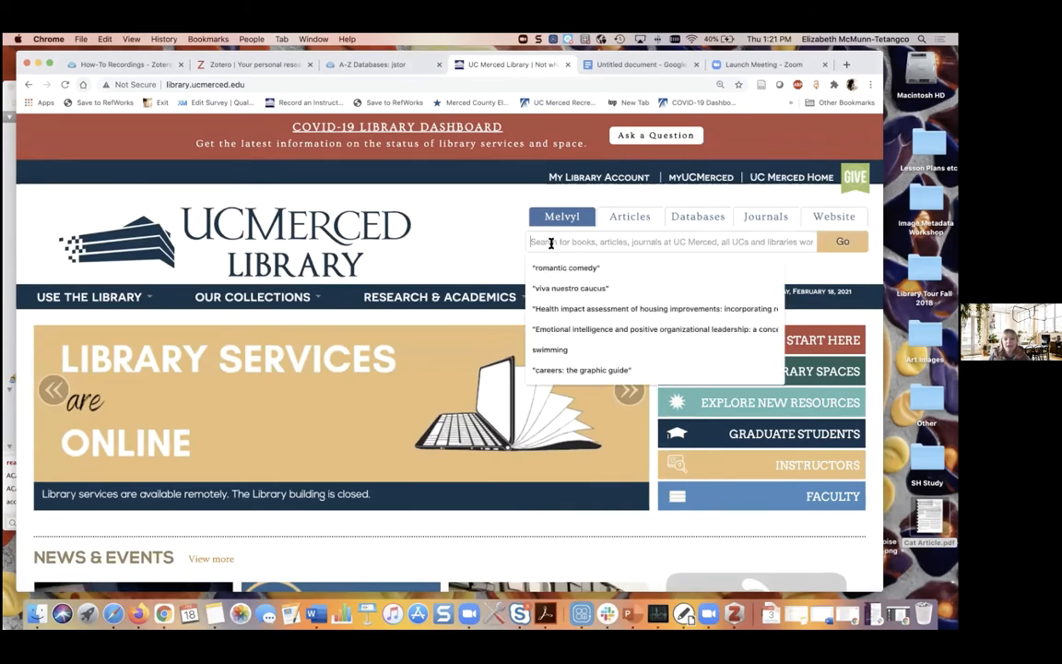
{"action": "type", "text": "education"}
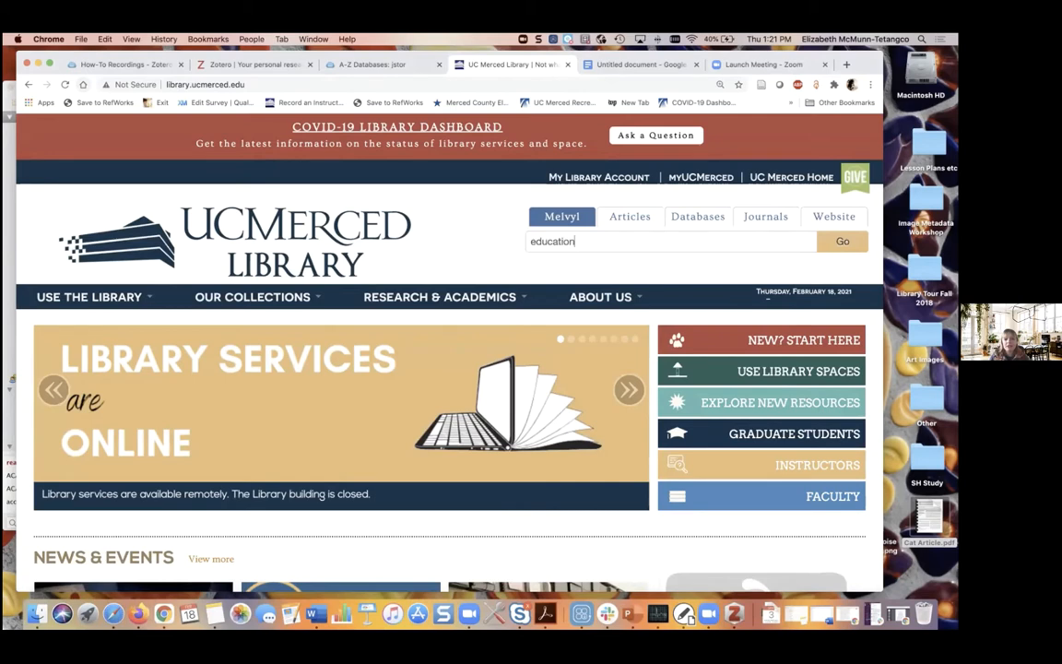
{"action": "key", "text": "Return"}
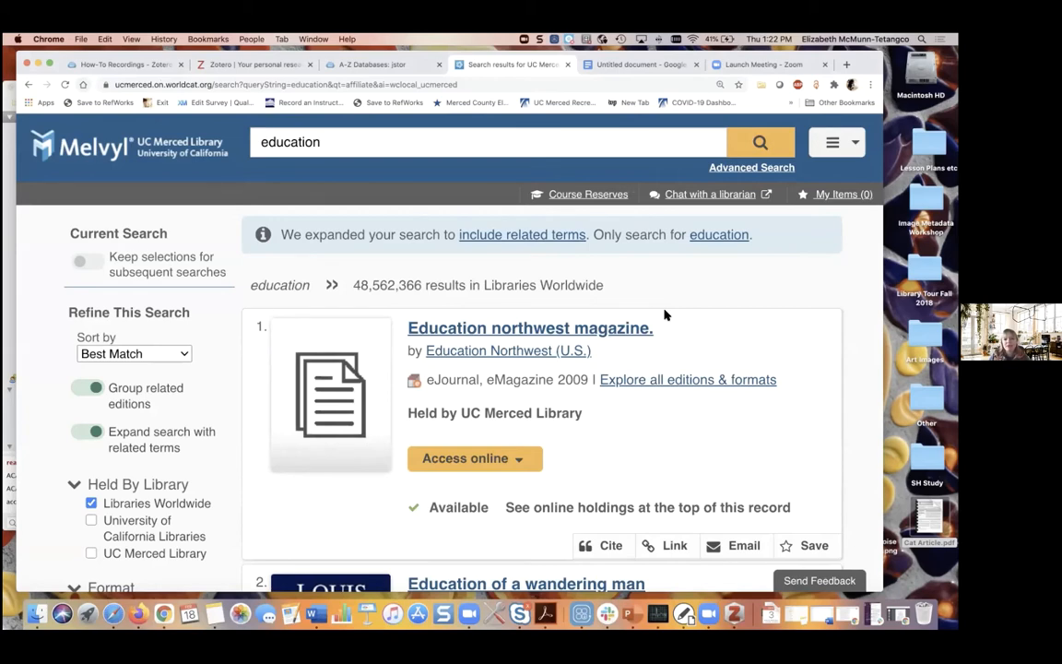
Step: Open the record for the print book "Education of a wandering man" from the Melvyl results
{"action": "scroll", "coordinate": [664, 315], "scroll_direction": "down", "scroll_amount": 1}
{"action": "scroll", "coordinate": [664, 315], "scroll_direction": "down", "scroll_amount": 2}
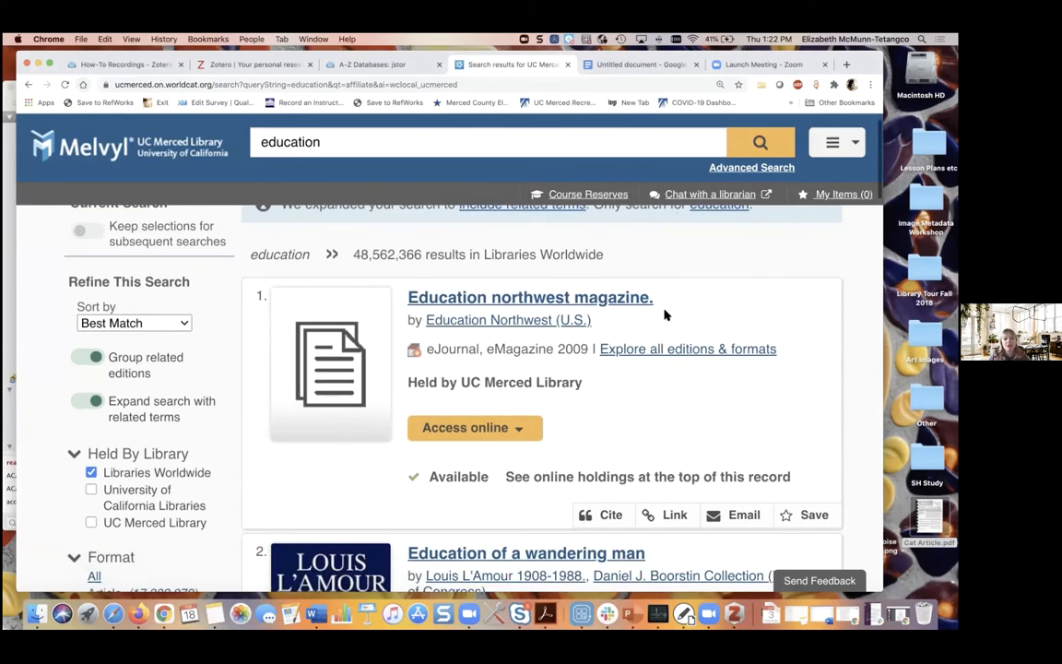
{"action": "scroll", "coordinate": [664, 315], "scroll_direction": "down", "scroll_amount": 8}
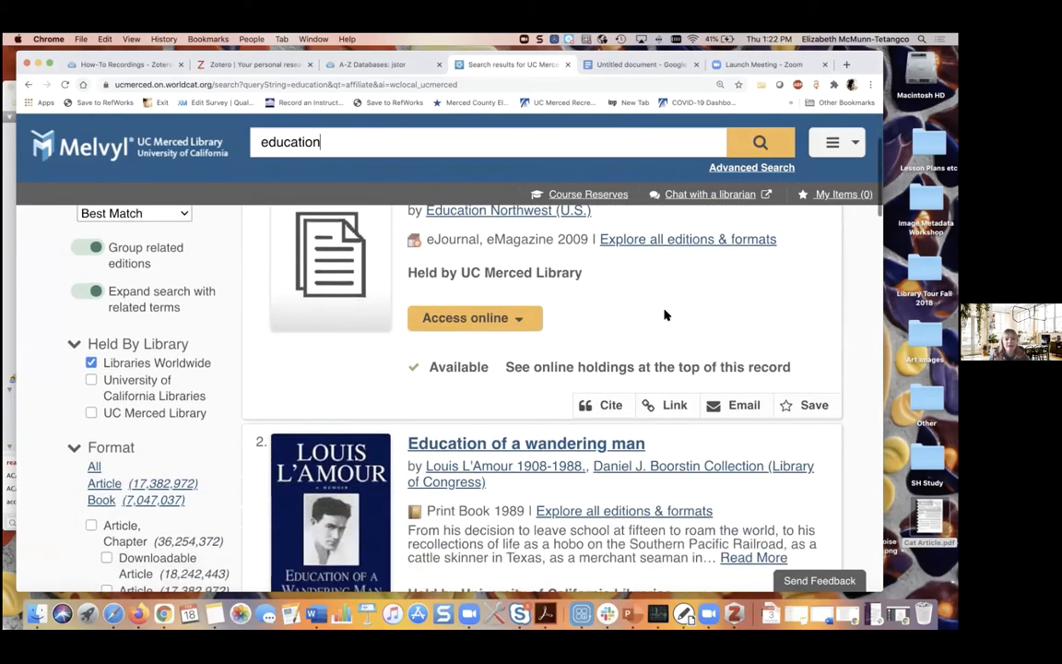
{"action": "scroll", "coordinate": [665, 315], "scroll_direction": "down", "scroll_amount": 1}
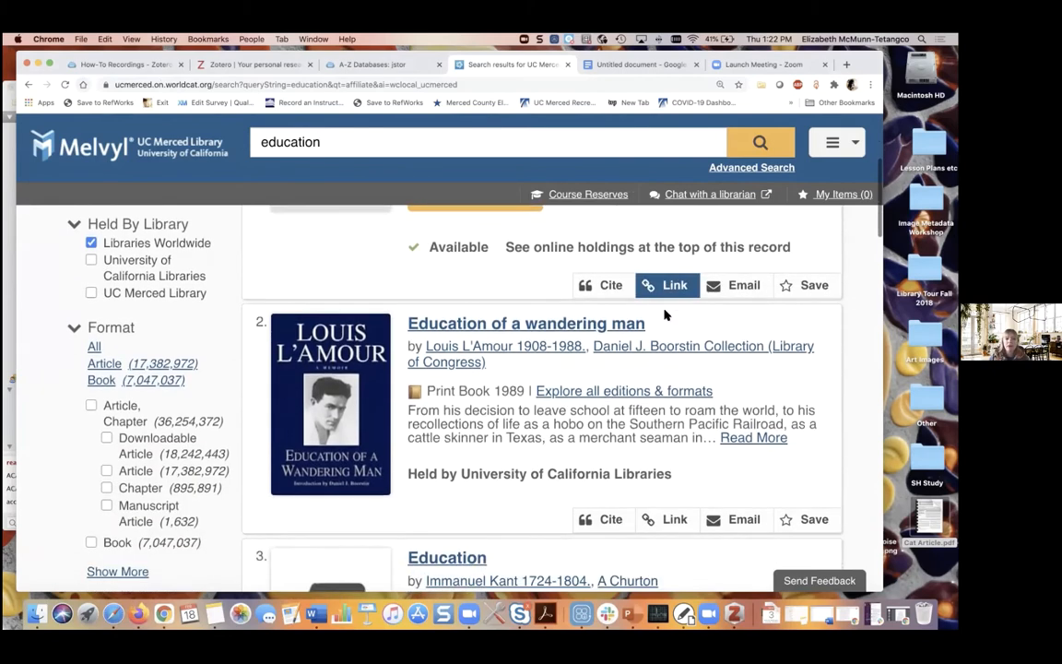
{"action": "left_click", "coordinate": [494, 322]}
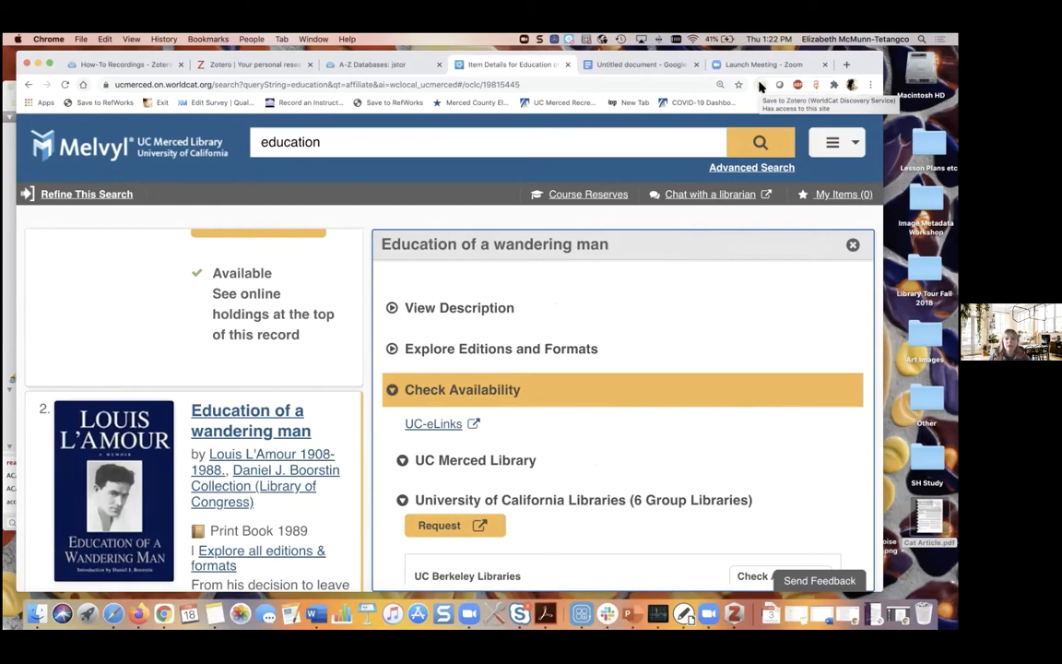
Step: Save only "Education of a wandering man" with the Zotero Connector's item selector, and switch to Zotero to view its record
{"action": "left_click", "coordinate": [761, 85]}
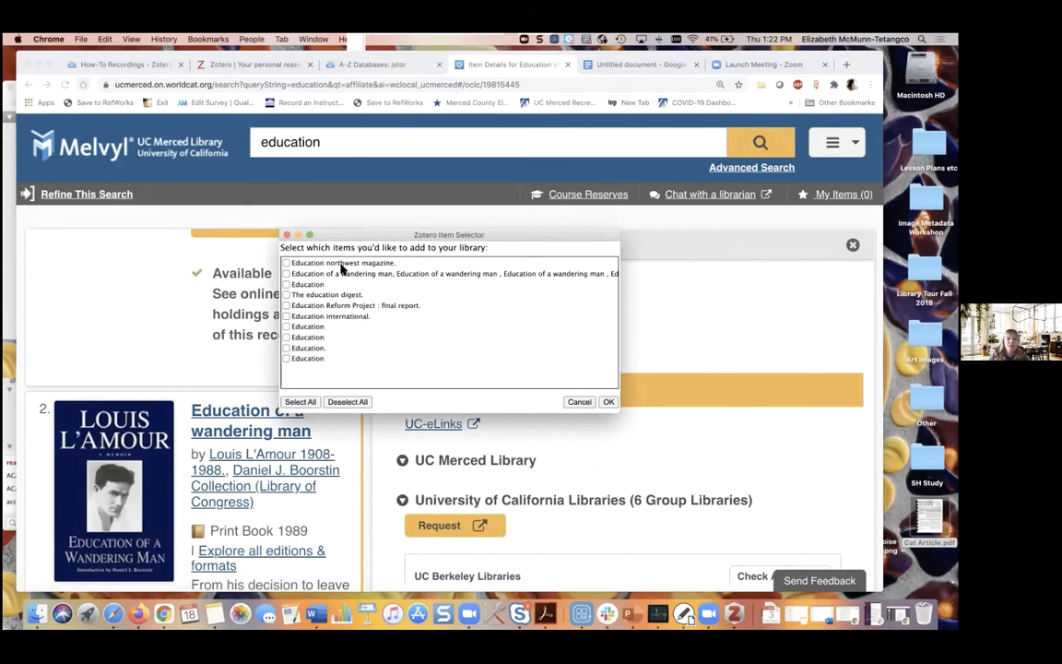
{"action": "left_click", "coordinate": [286, 274]}
{"action": "left_click", "coordinate": [609, 403]}
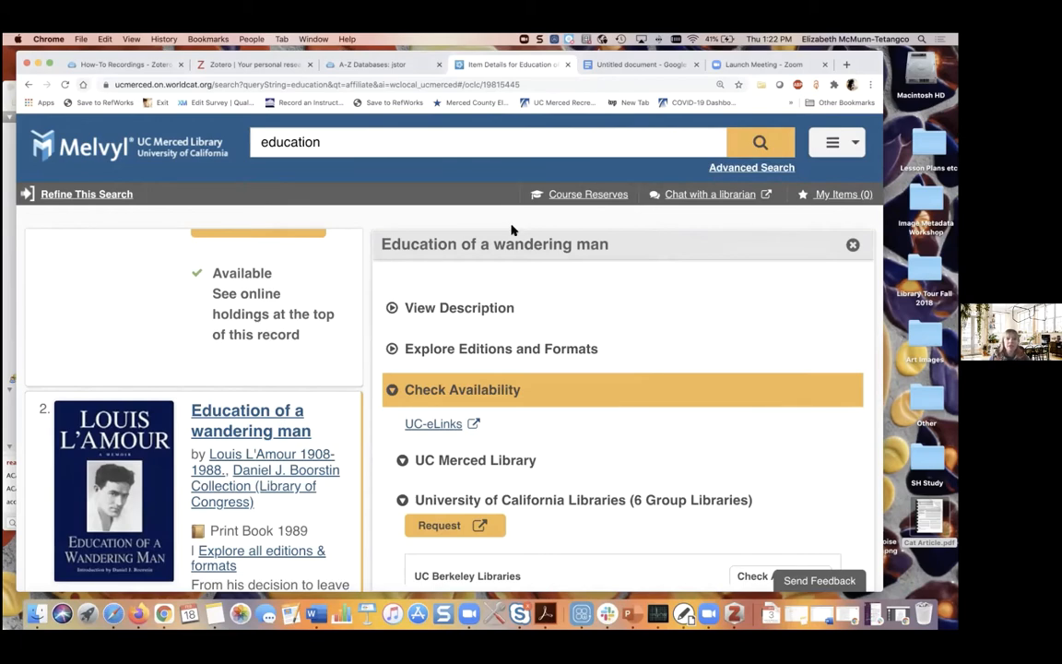
{"action": "left_click", "coordinate": [5, 211]}
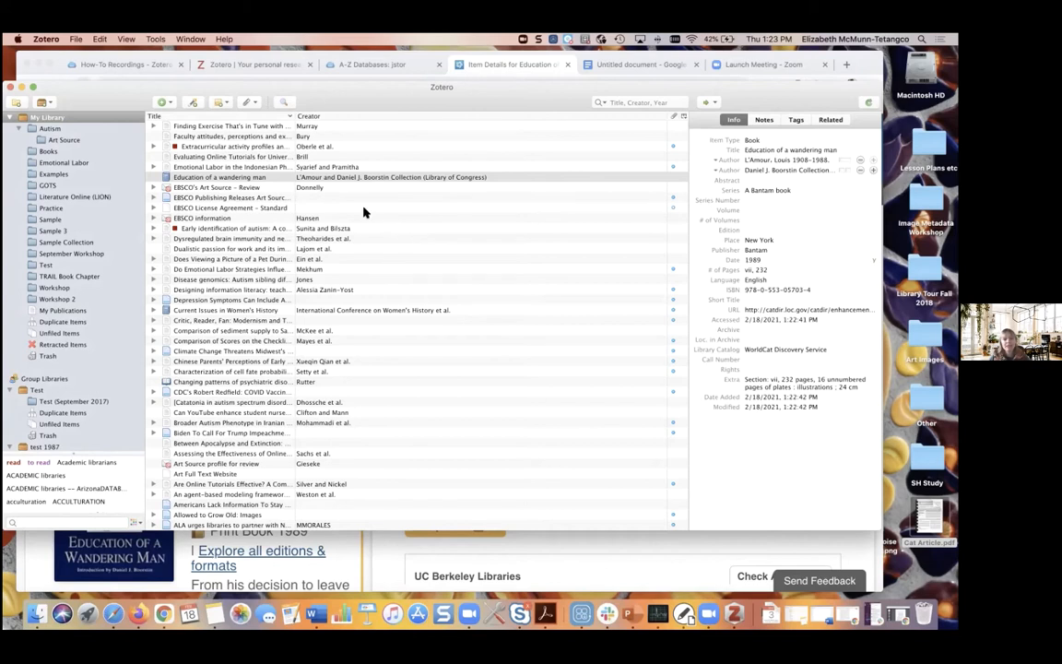
Step: Look over the item types available for manual entry and add a blank Journal Article item to My Library
{"action": "left_click", "coordinate": [164, 102]}
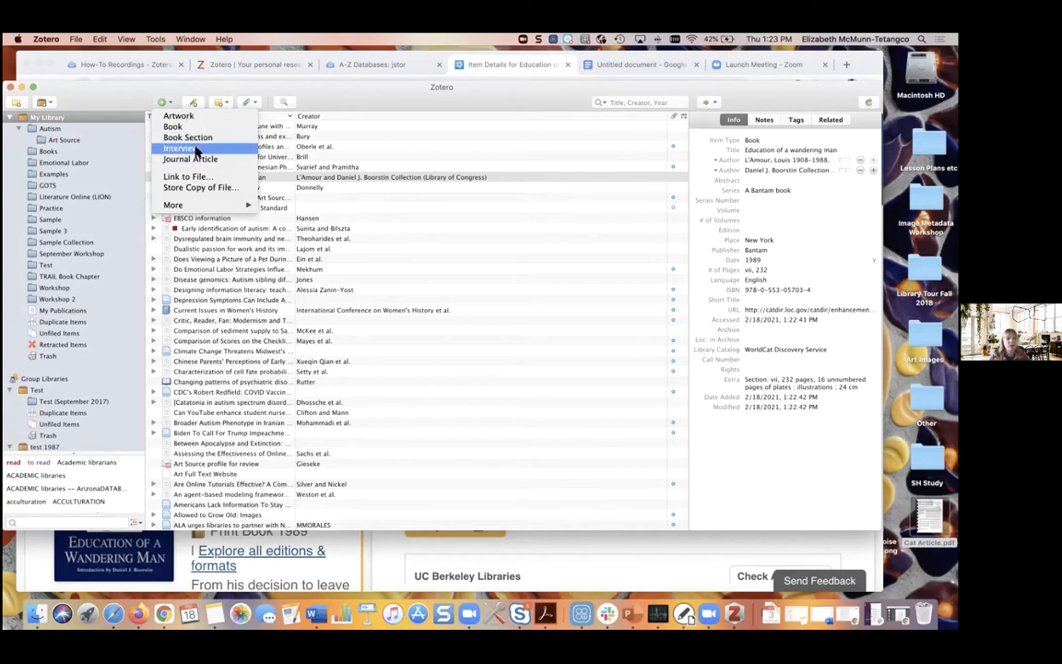
{"action": "mouse_move", "coordinate": [204, 208]}
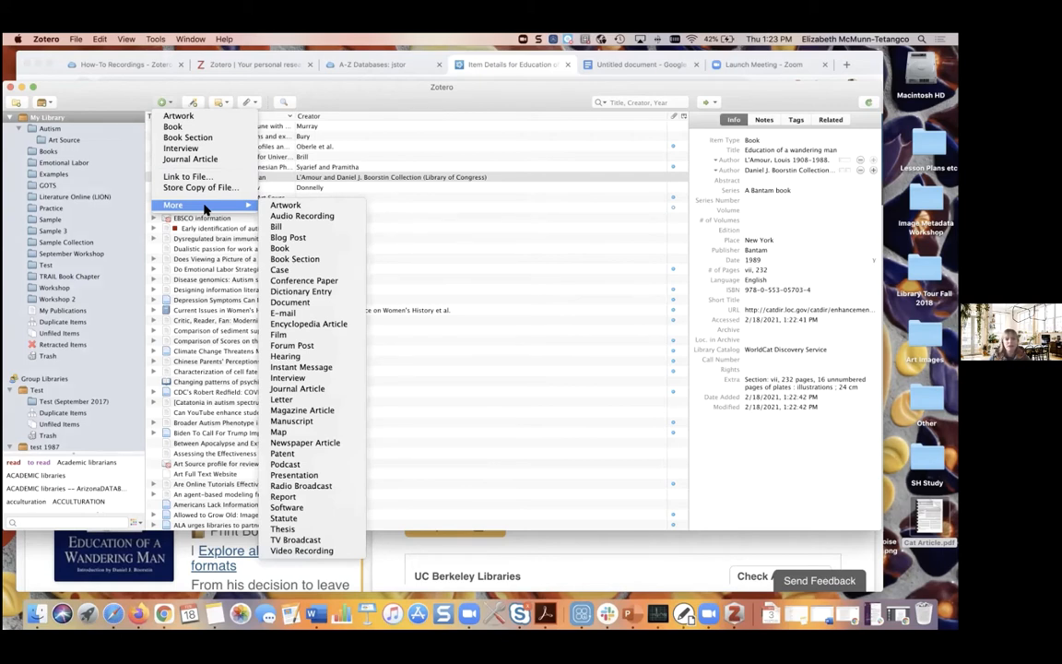
{"action": "left_click", "coordinate": [192, 159]}
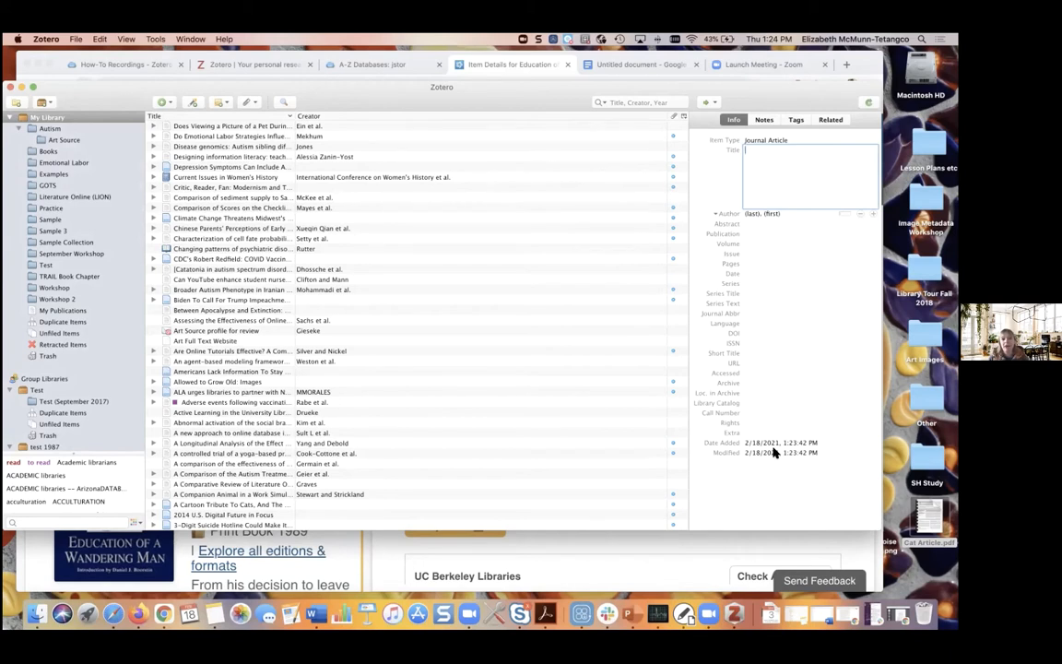
Step: Add a blank Artwork item and a blank Report item to My Library by manual entry
{"action": "left_click", "coordinate": [165, 102]}
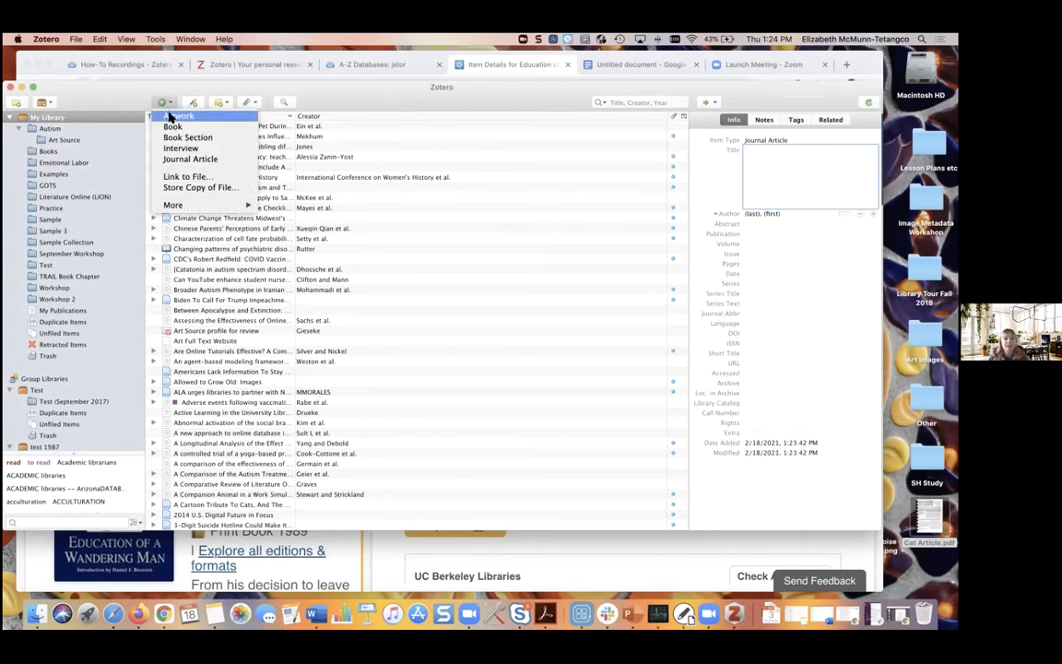
{"action": "left_click", "coordinate": [170, 115]}
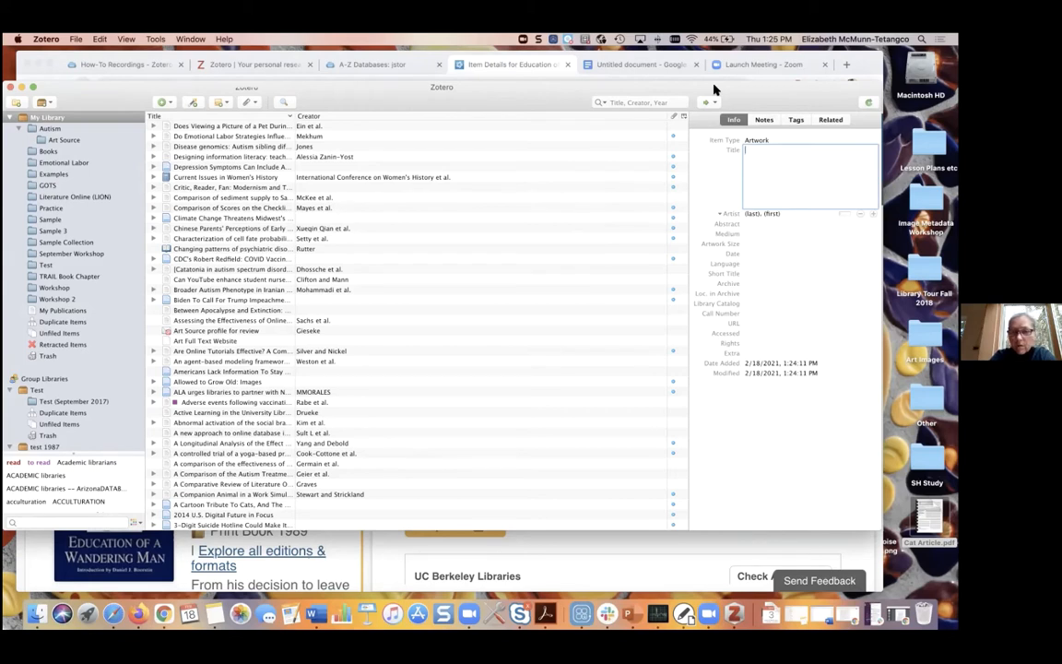
{"action": "left_click", "coordinate": [163, 102]}
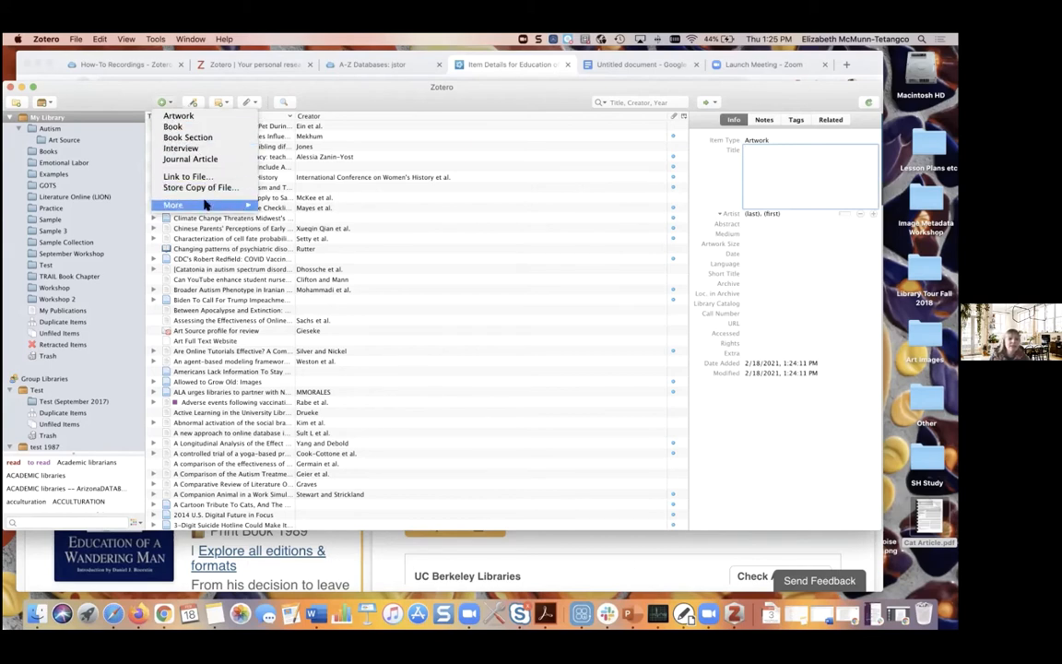
{"action": "mouse_move", "coordinate": [207, 204]}
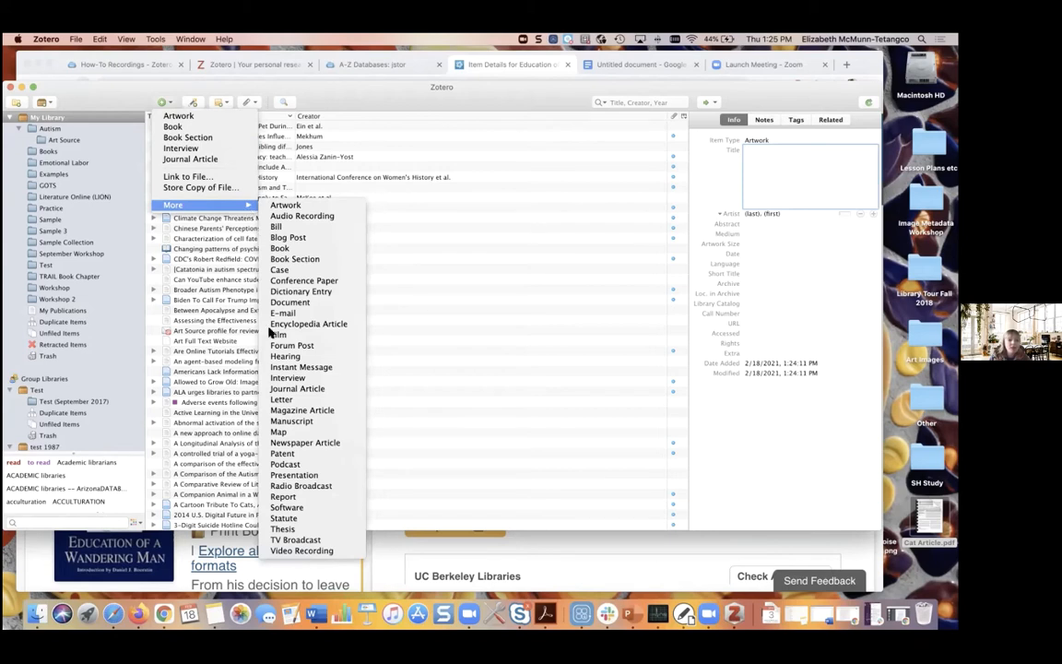
{"action": "left_click", "coordinate": [285, 498]}
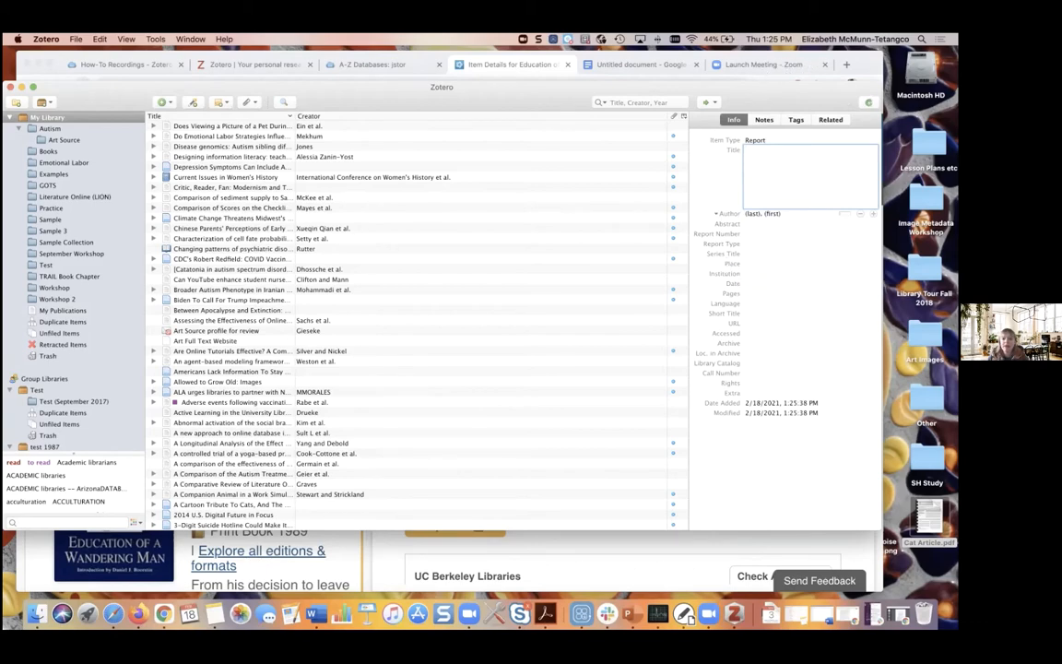
Step: Switch to Chrome and go to npr.org in the current browser tab
{"action": "left_click", "coordinate": [845, 67]}
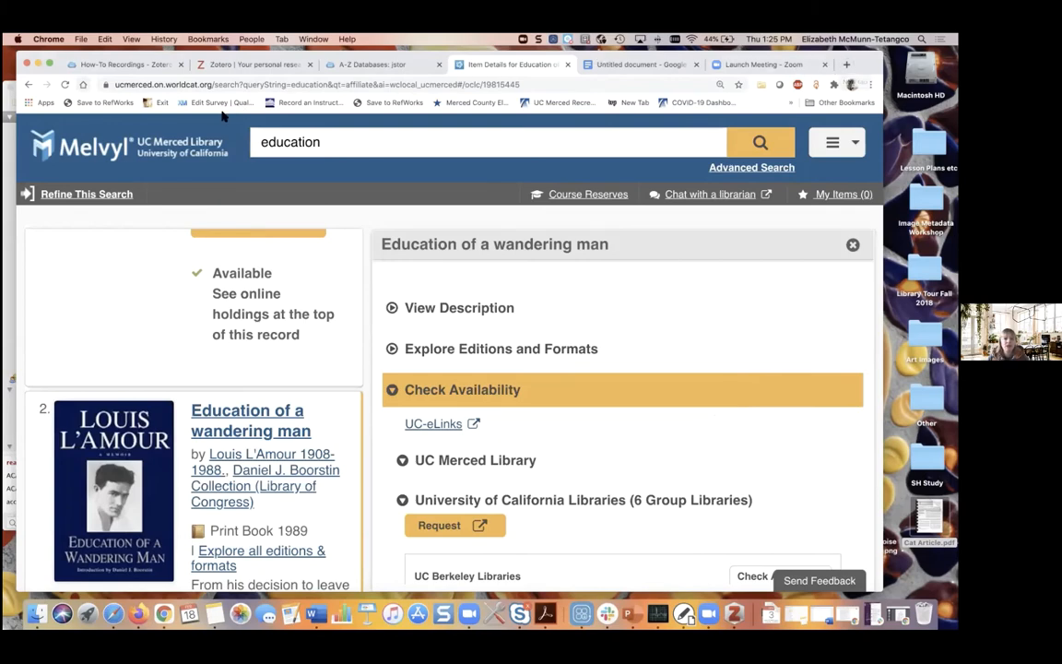
{"action": "left_click", "coordinate": [196, 84]}
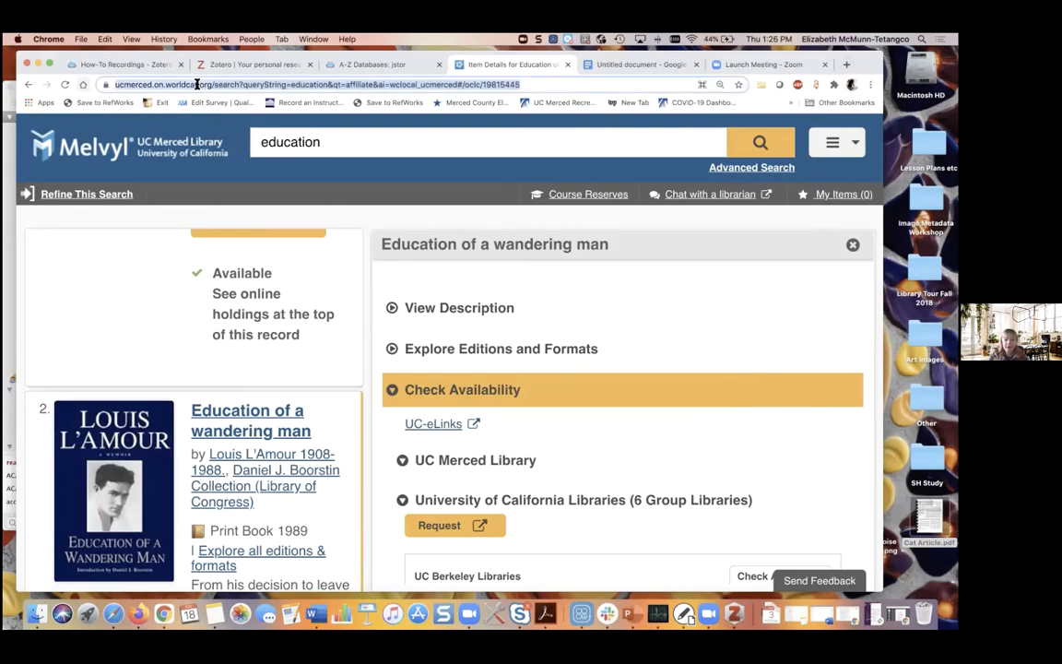
{"action": "type", "text": "npr.org"}
{"action": "key", "text": "Return"}
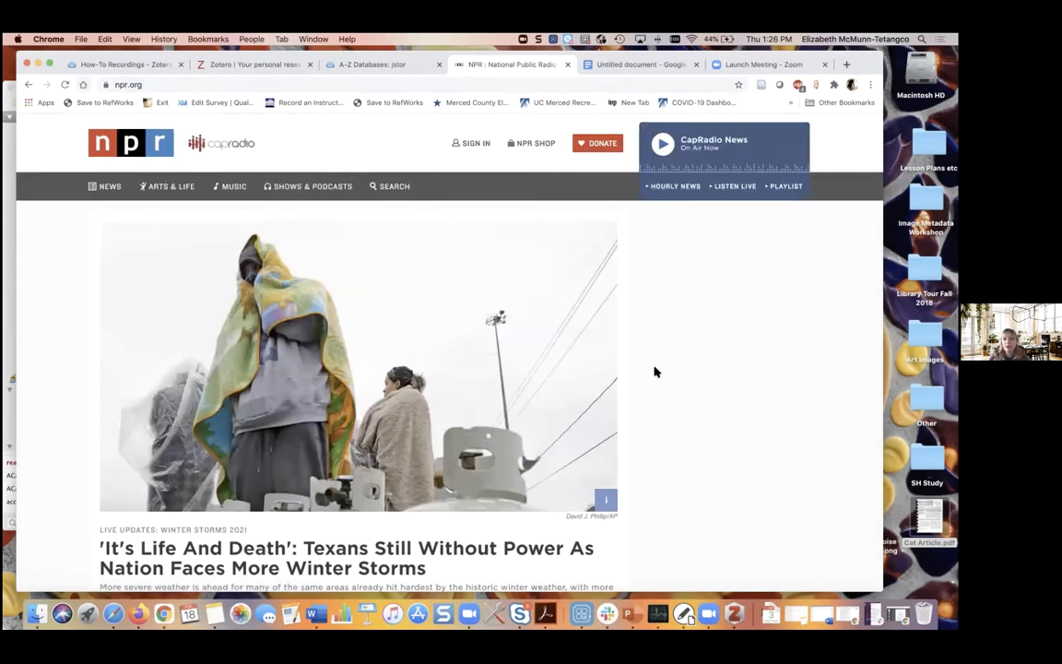
Step: Open the NPR article "'I'm Safe On Mars,' NASA'S New Rover To Scour Ancient Lake Bed For Life Signs" and save it to My Library
{"action": "scroll", "coordinate": [655, 372], "scroll_direction": "down", "scroll_amount": 2}
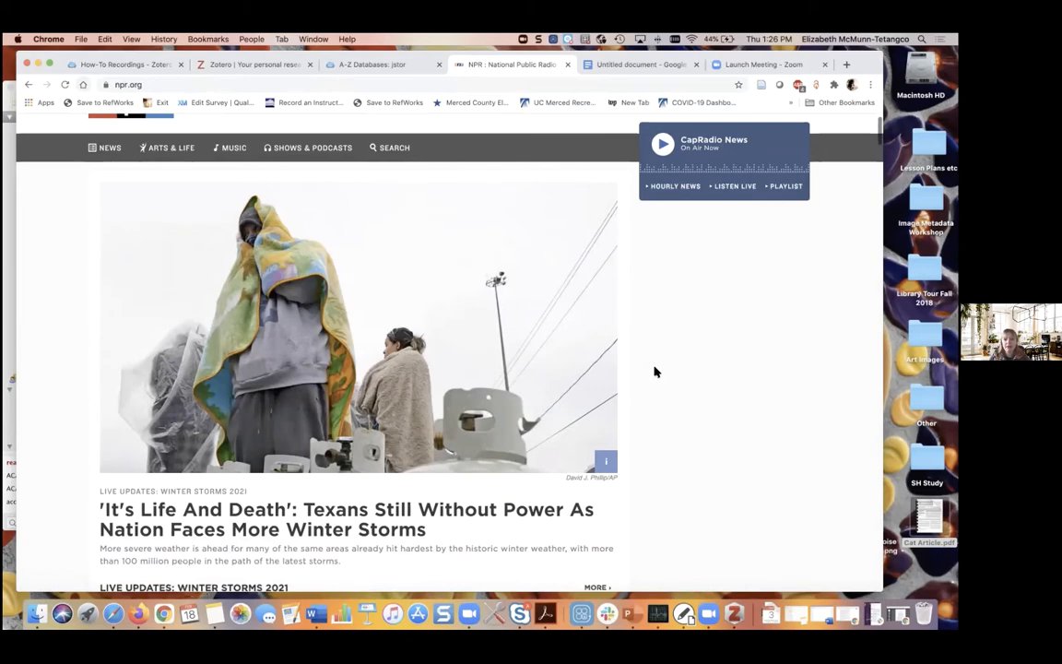
{"action": "scroll", "coordinate": [655, 372], "scroll_direction": "down", "scroll_amount": 10}
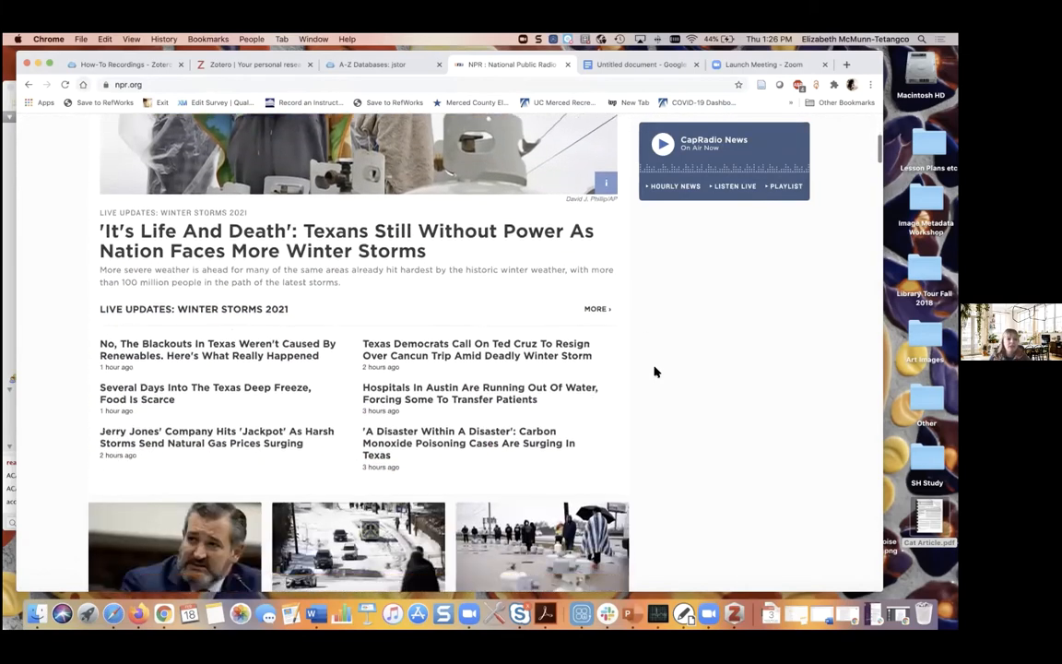
{"action": "scroll", "coordinate": [654, 372], "scroll_direction": "down", "scroll_amount": 12}
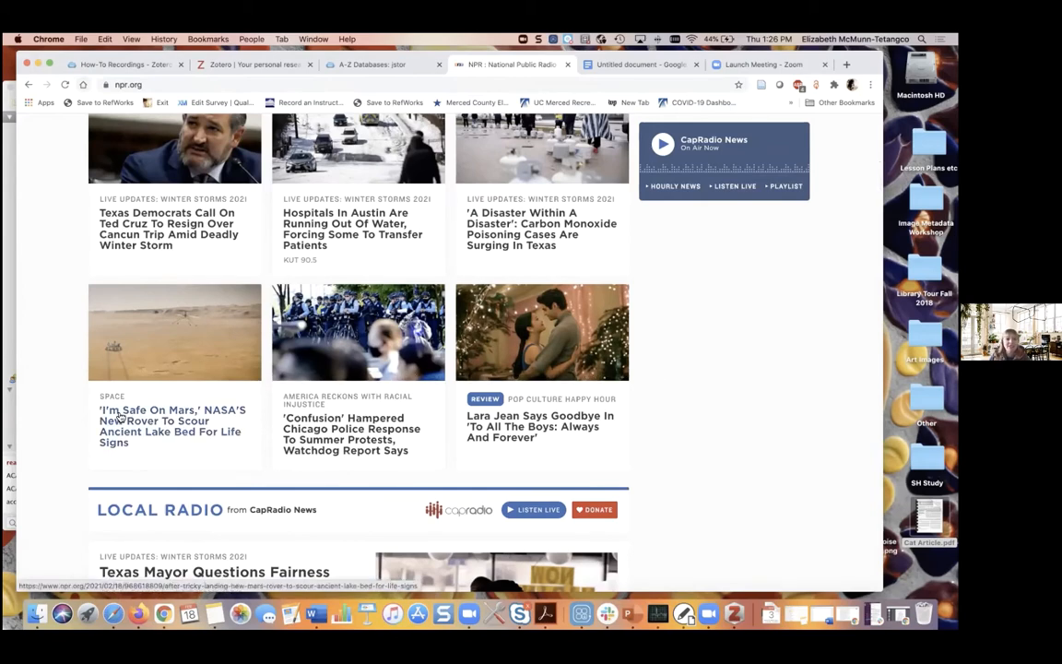
{"action": "left_click", "coordinate": [118, 417]}
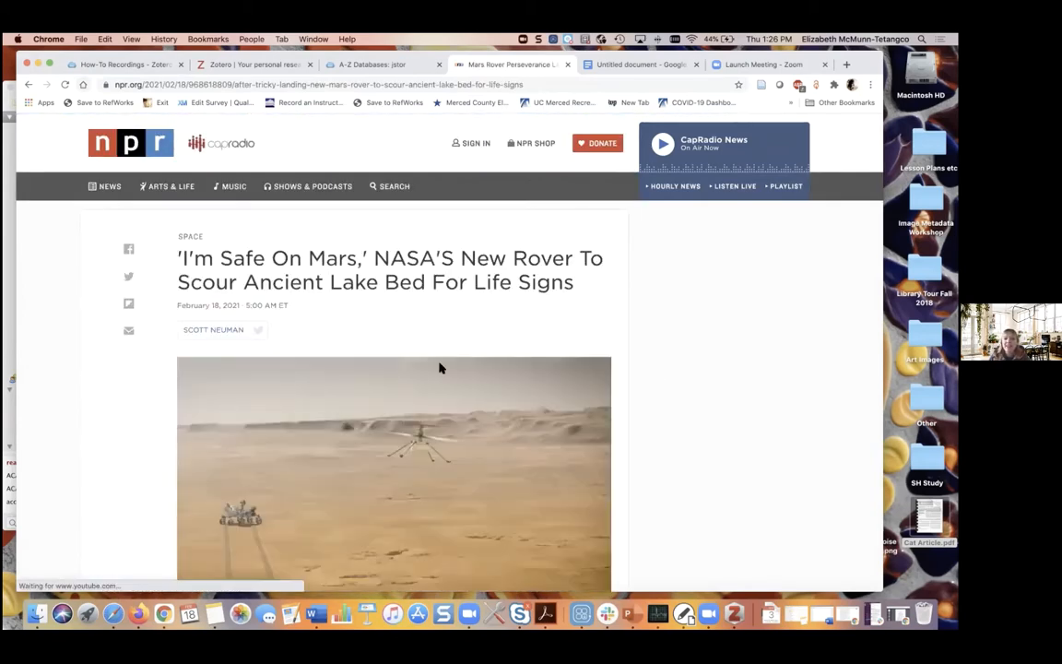
{"action": "left_click", "coordinate": [760, 86]}
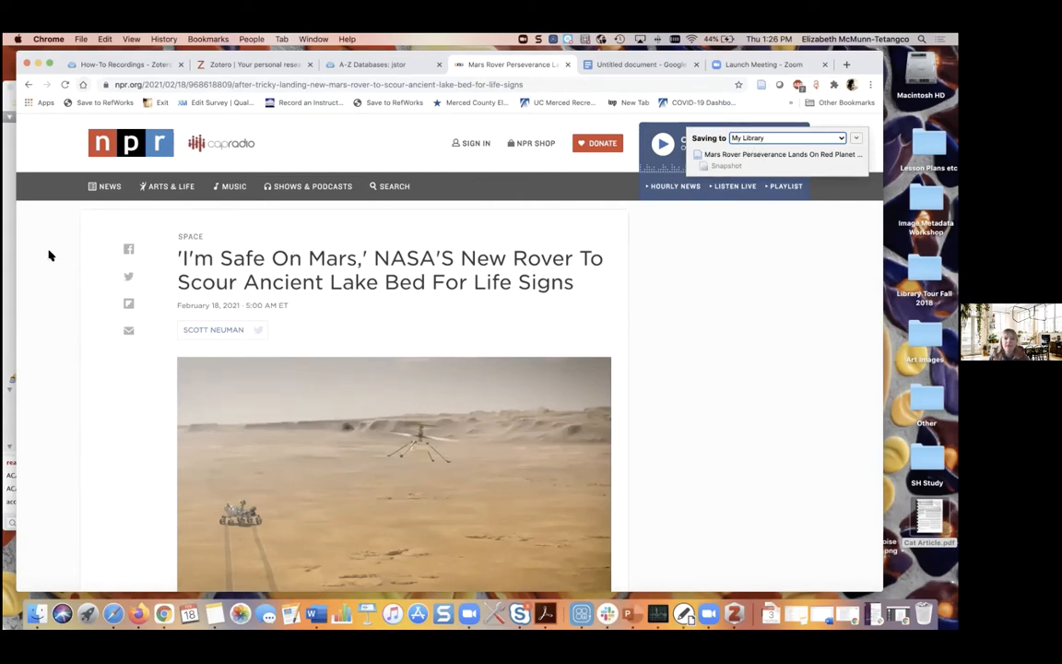
Step: Switch to Zotero and compare the saved Mars rover web page's author and other fields with the byline on the NPR article
{"action": "left_click", "coordinate": [10, 212]}
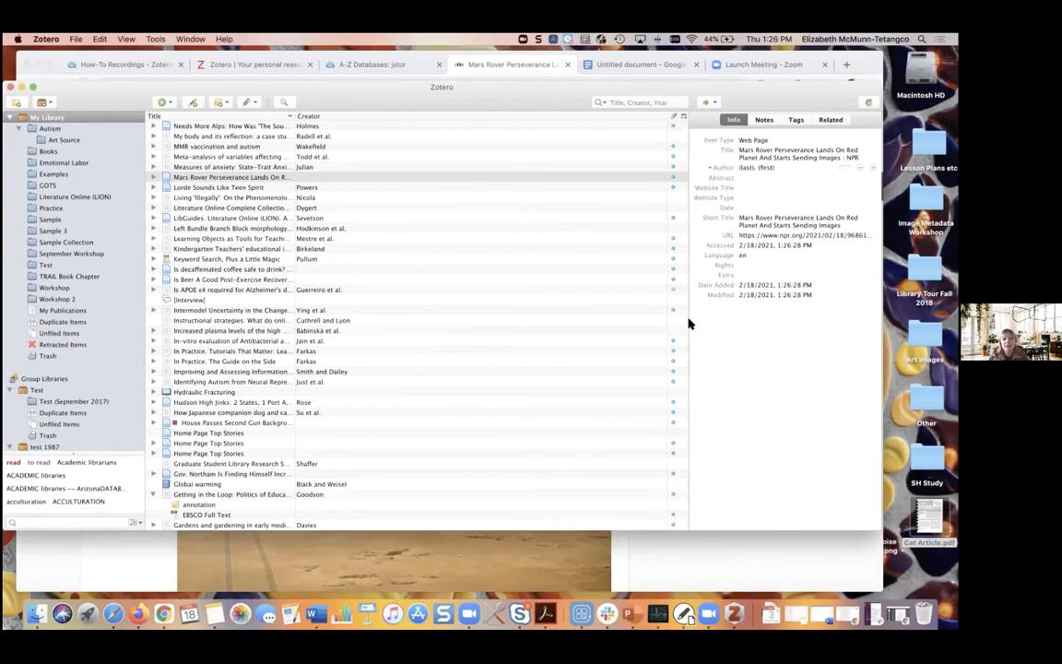
{"action": "left_click", "coordinate": [775, 177]}
{"action": "left_click_drag", "start_coordinate": [662, 85], "coordinate": [731, 120]}
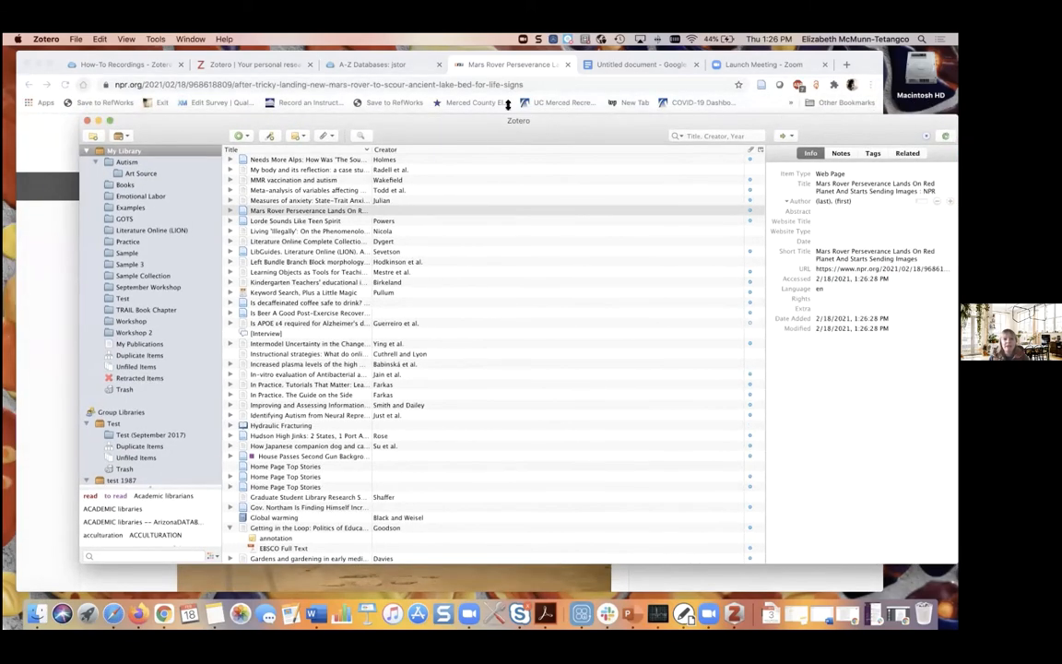
{"action": "left_click", "coordinate": [767, 109]}
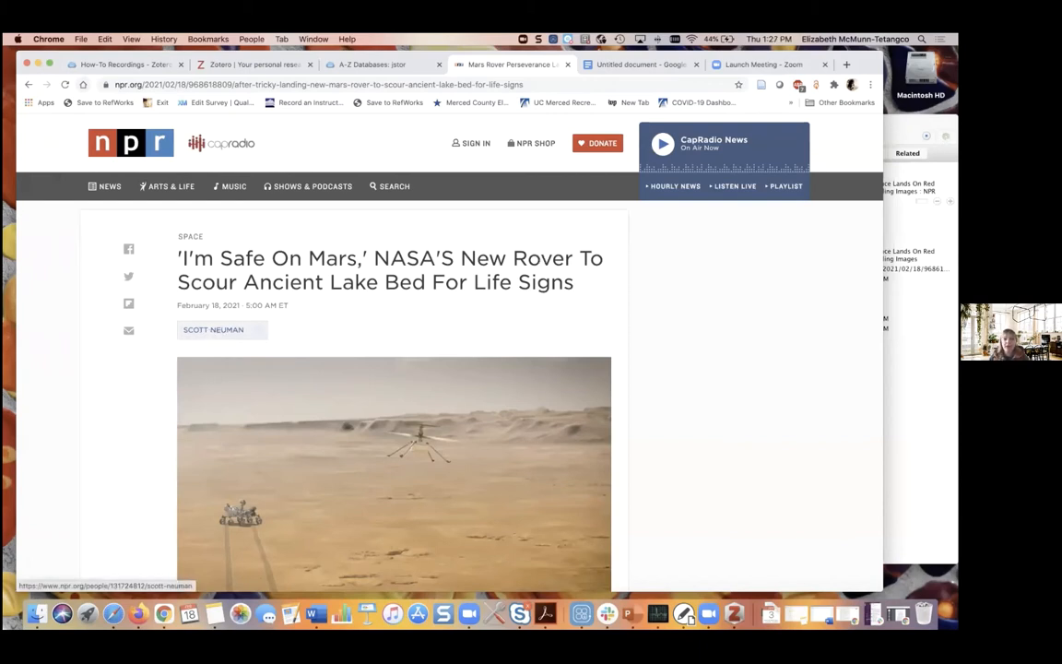
{"action": "left_click", "coordinate": [906, 220]}
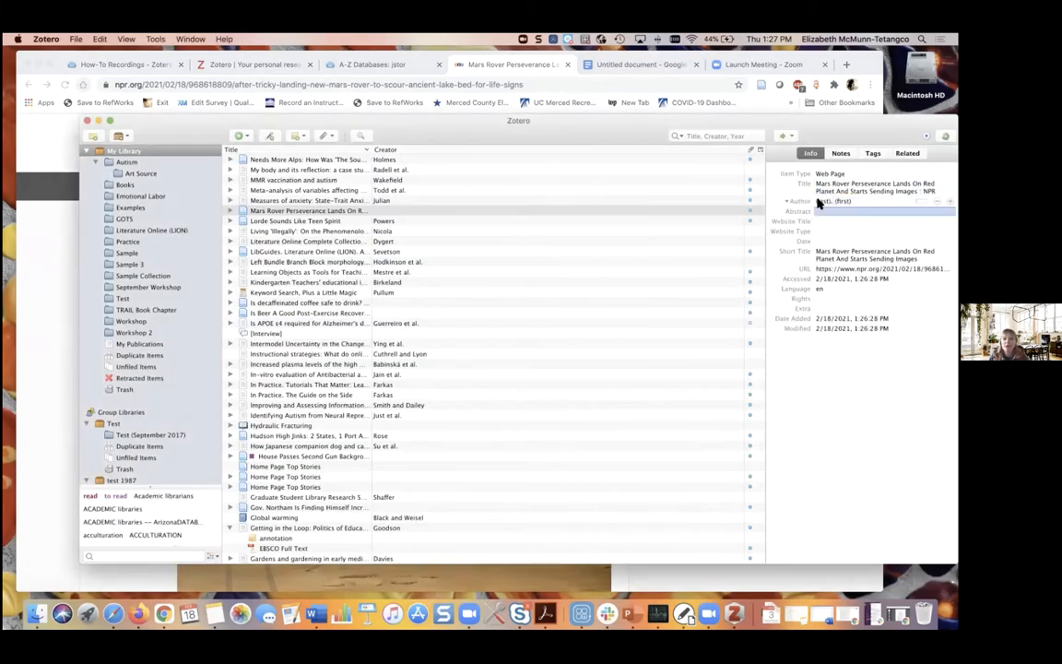
Step: Open the author's last name of the saved Mars rover web page for editing and reposition the Zotero window
{"action": "left_click", "coordinate": [827, 201]}
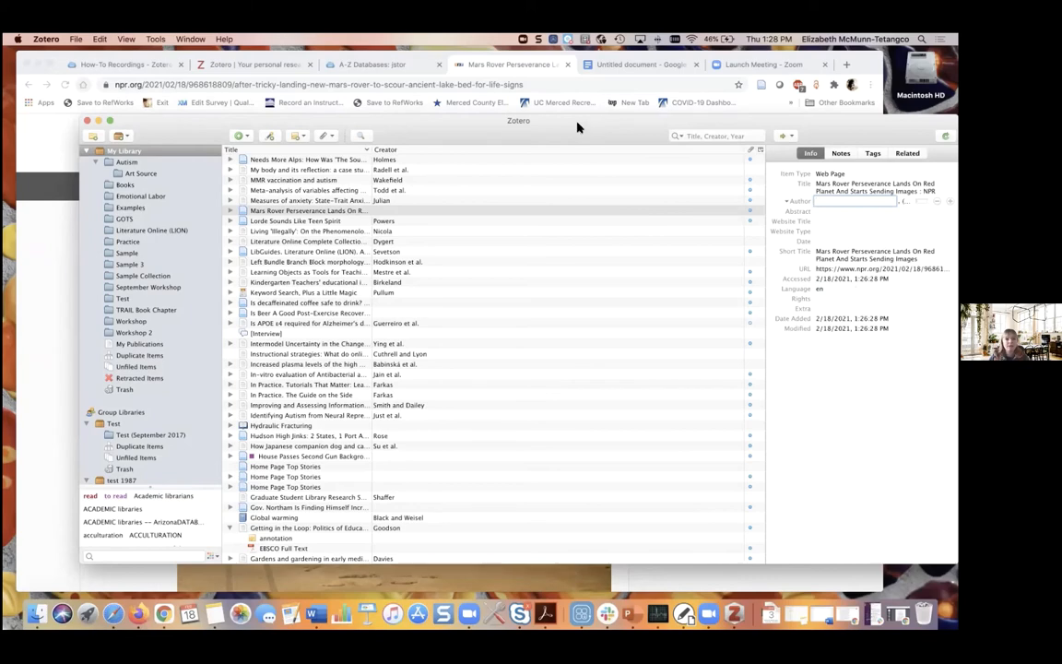
{"action": "left_click_drag", "start_coordinate": [577, 128], "coordinate": [530, 126]}
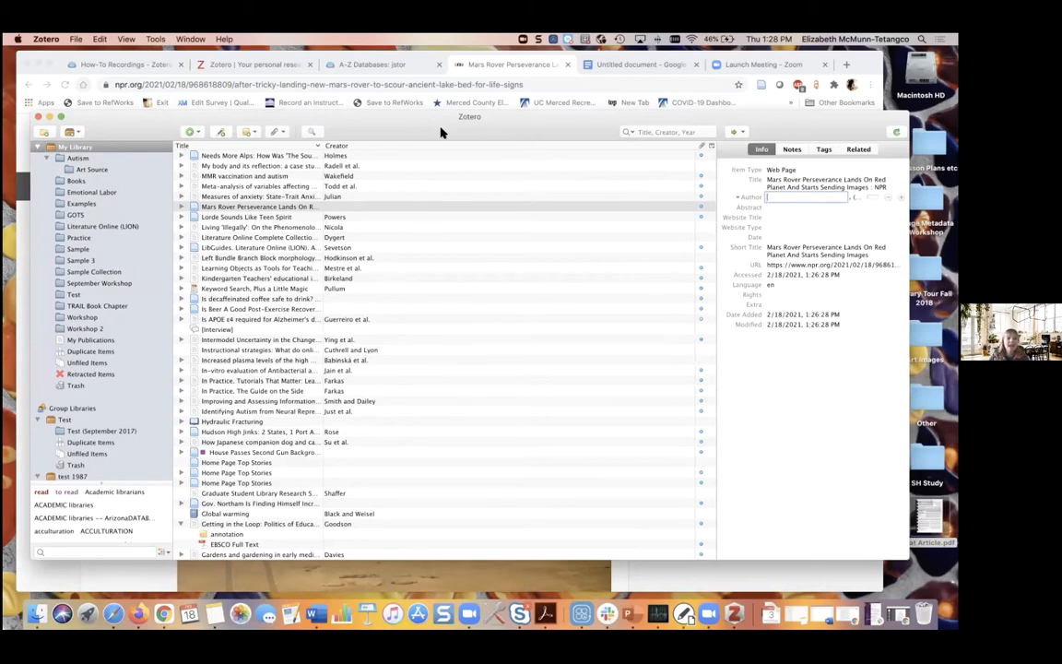
{"action": "left_click_drag", "start_coordinate": [440, 138], "coordinate": [441, 147]}
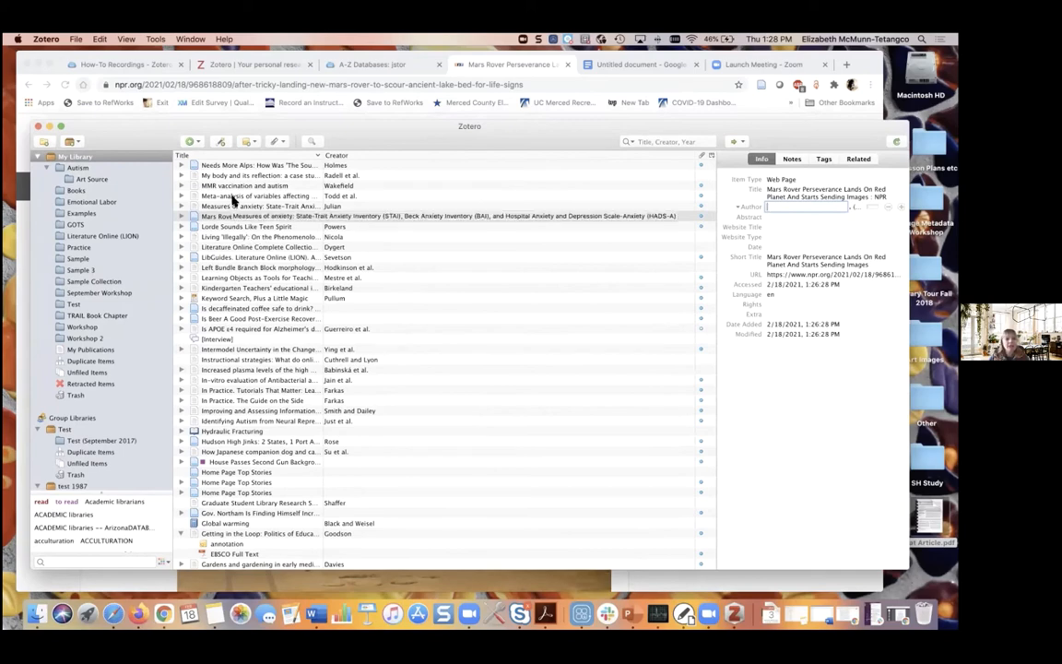
Step: Show the prompt for naming a new collection in My Library, cancel it, and view the existing Sample Collection
{"action": "scroll", "coordinate": [238, 195], "scroll_direction": "up", "scroll_amount": 10}
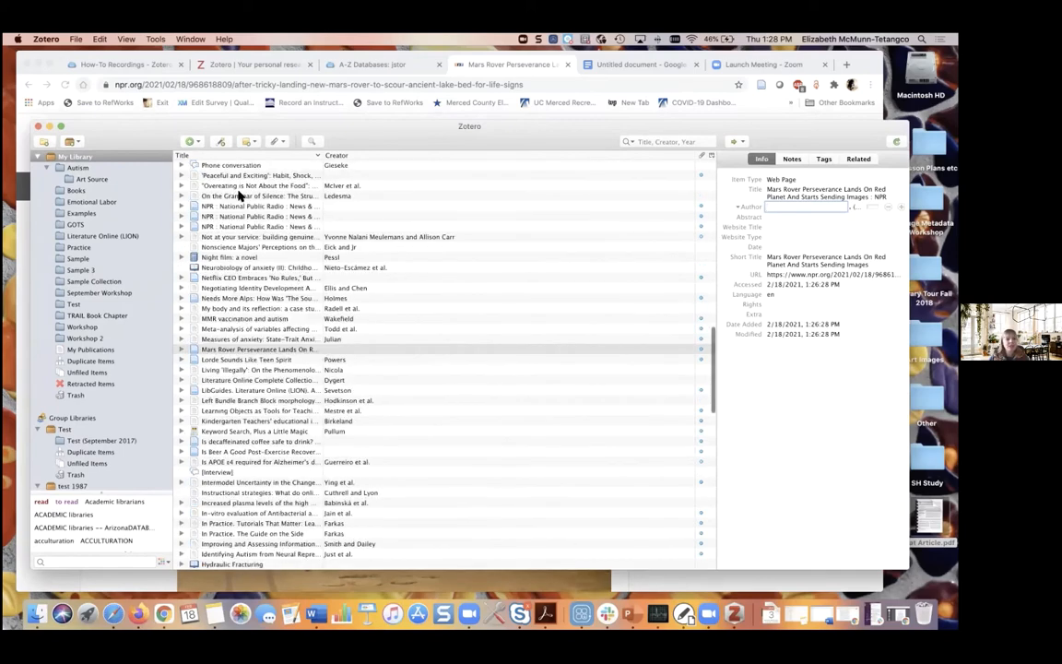
{"action": "scroll", "coordinate": [238, 196], "scroll_direction": "up", "scroll_amount": 1}
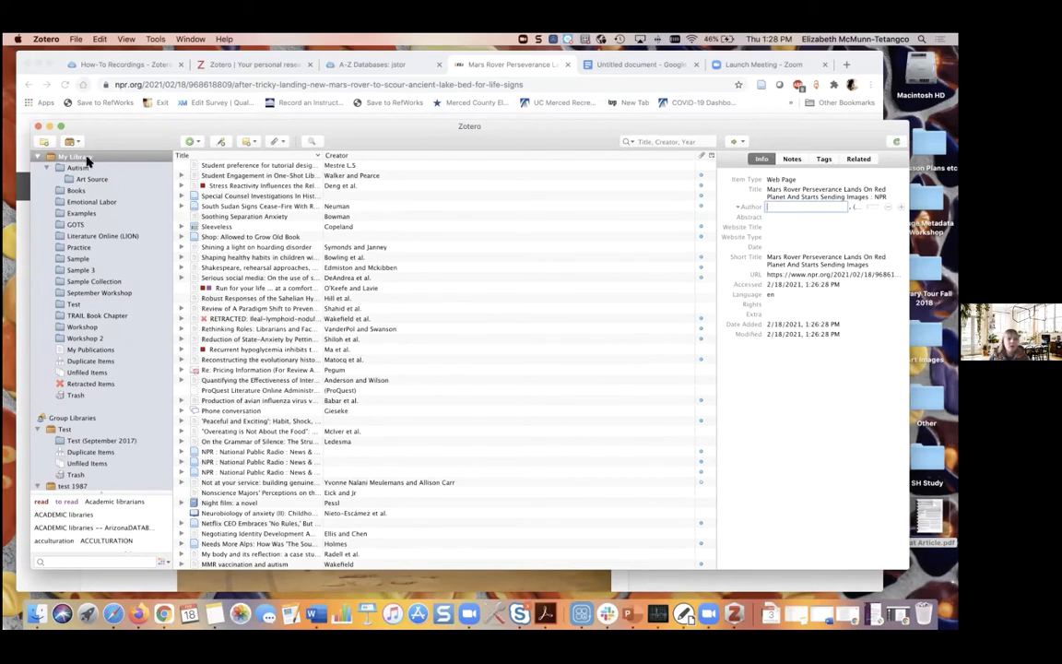
{"action": "left_click", "coordinate": [43, 144]}
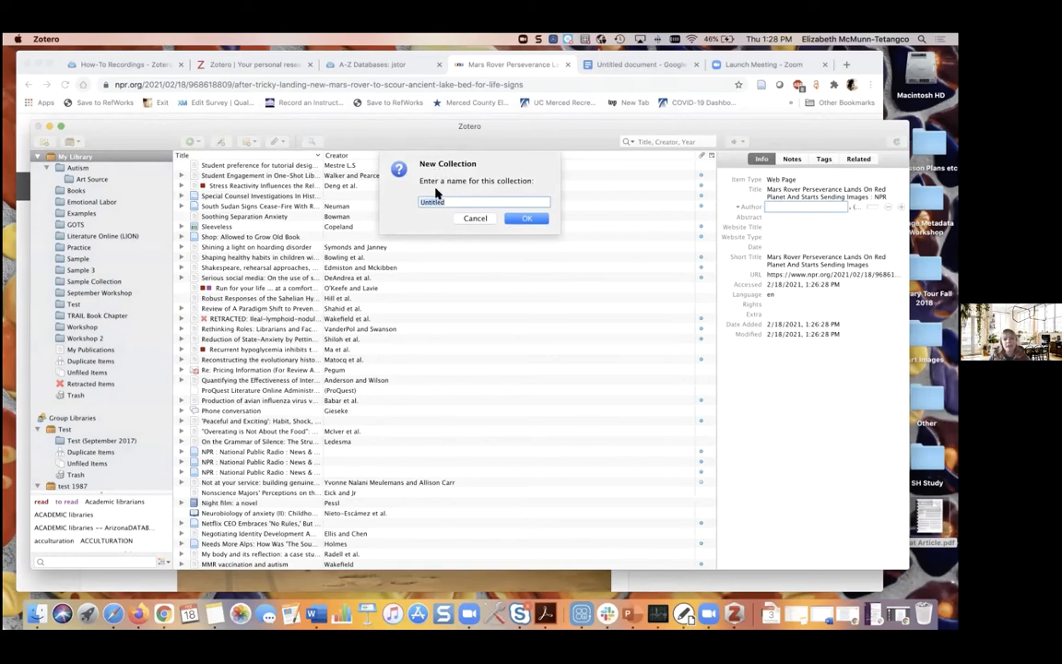
{"action": "left_click", "coordinate": [474, 219]}
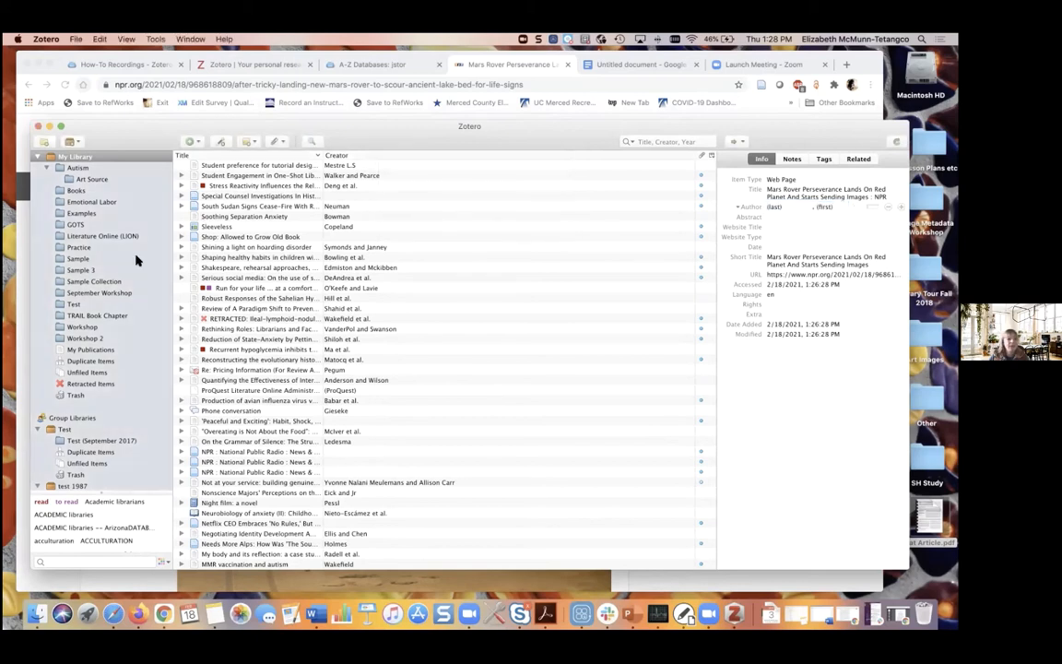
{"action": "left_click", "coordinate": [96, 281]}
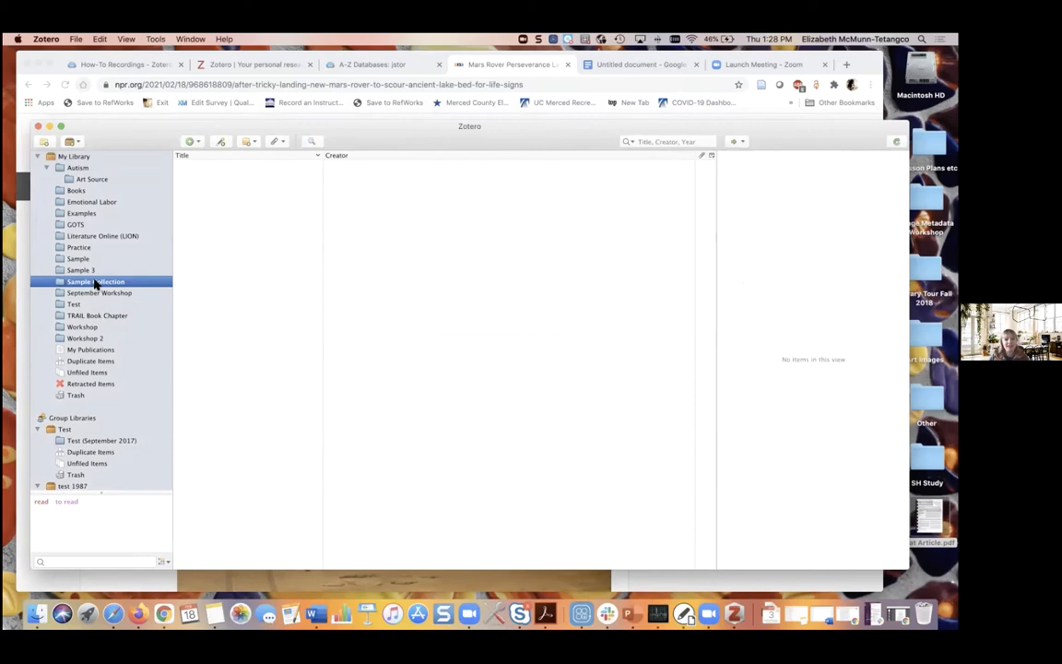
Step: Add the four adjacent My Library items from "Using interactive technology to teach" through "Urban Commoning as a Vehicle" to September Workshop and view that collection
{"action": "left_click", "coordinate": [73, 154]}
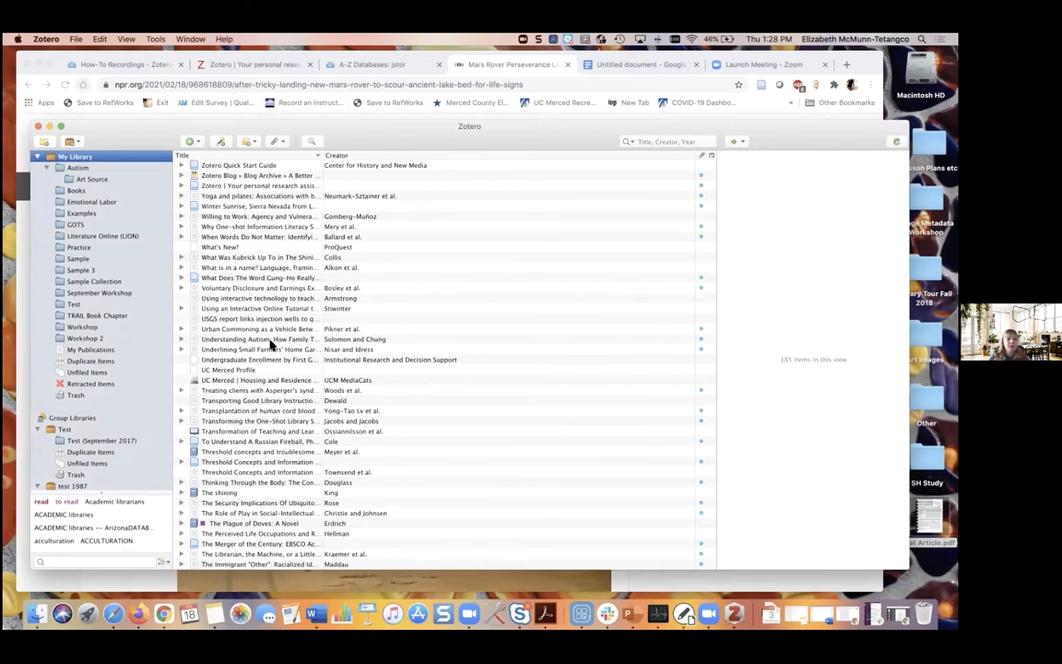
{"action": "left_click", "coordinate": [218, 300]}
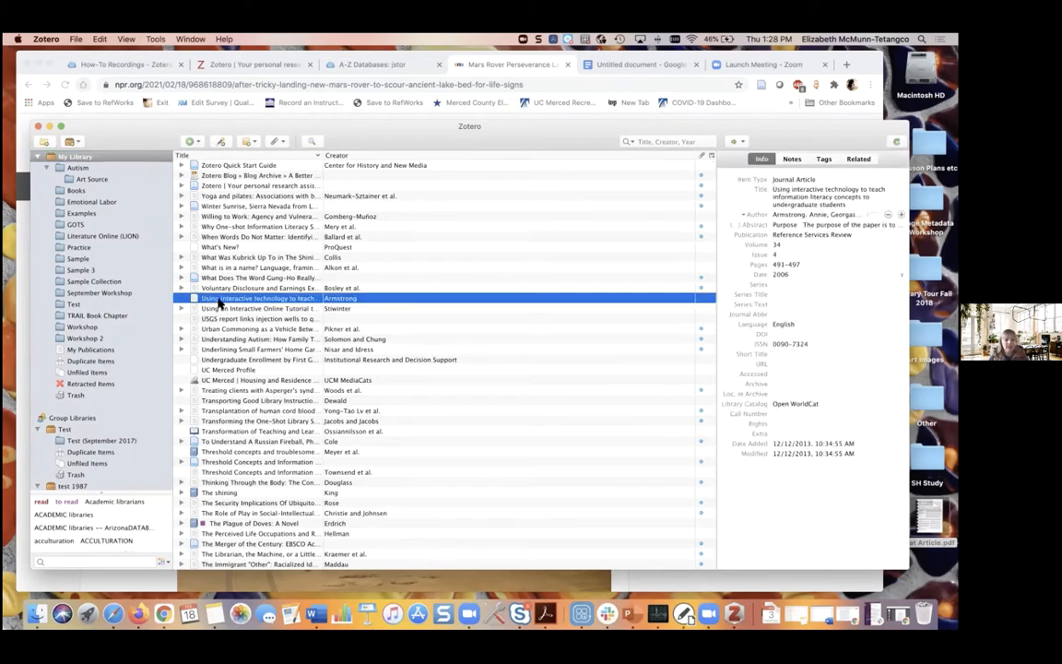
{"action": "left_click", "coordinate": [218, 310], "text": "shift"}
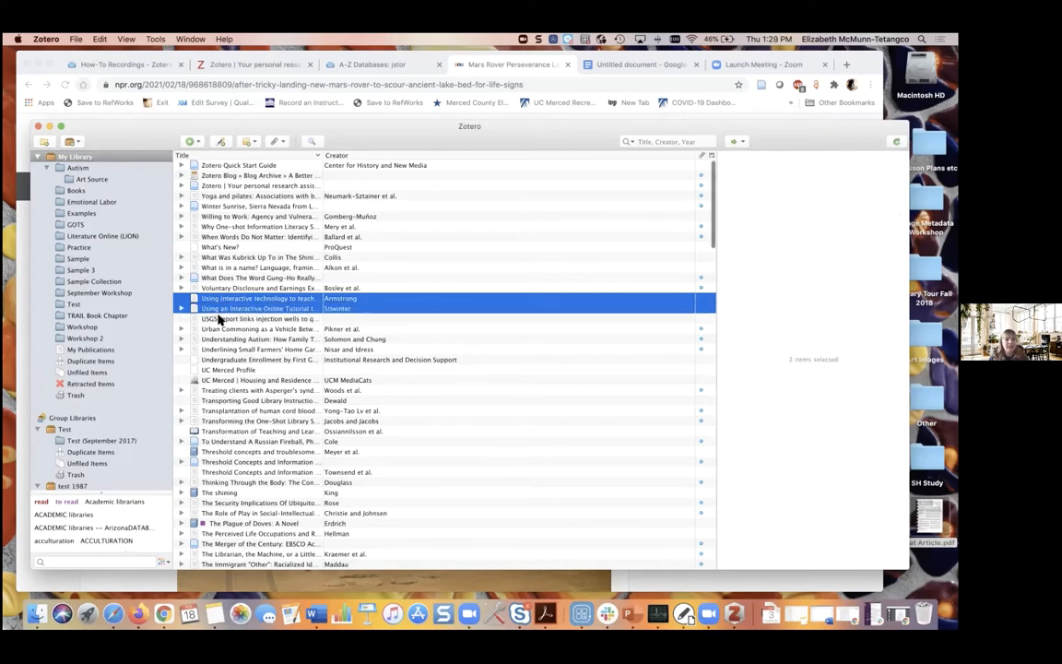
{"action": "left_click", "coordinate": [219, 319], "text": "shift"}
{"action": "left_click", "coordinate": [221, 329], "text": "shift"}
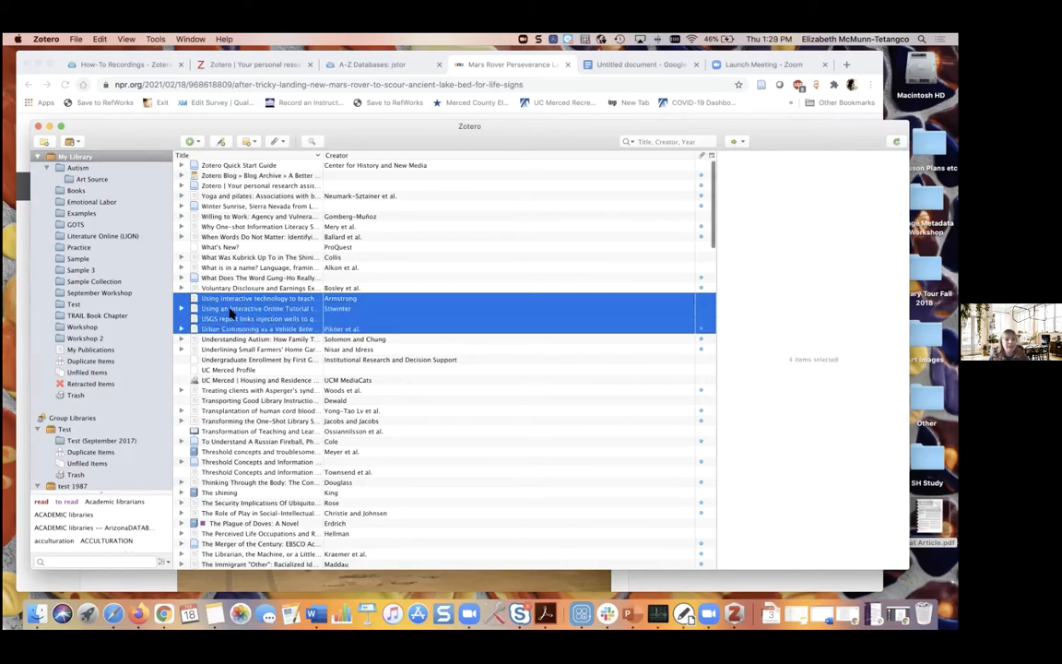
{"action": "left_click_drag", "start_coordinate": [230, 313], "coordinate": [136, 295]}
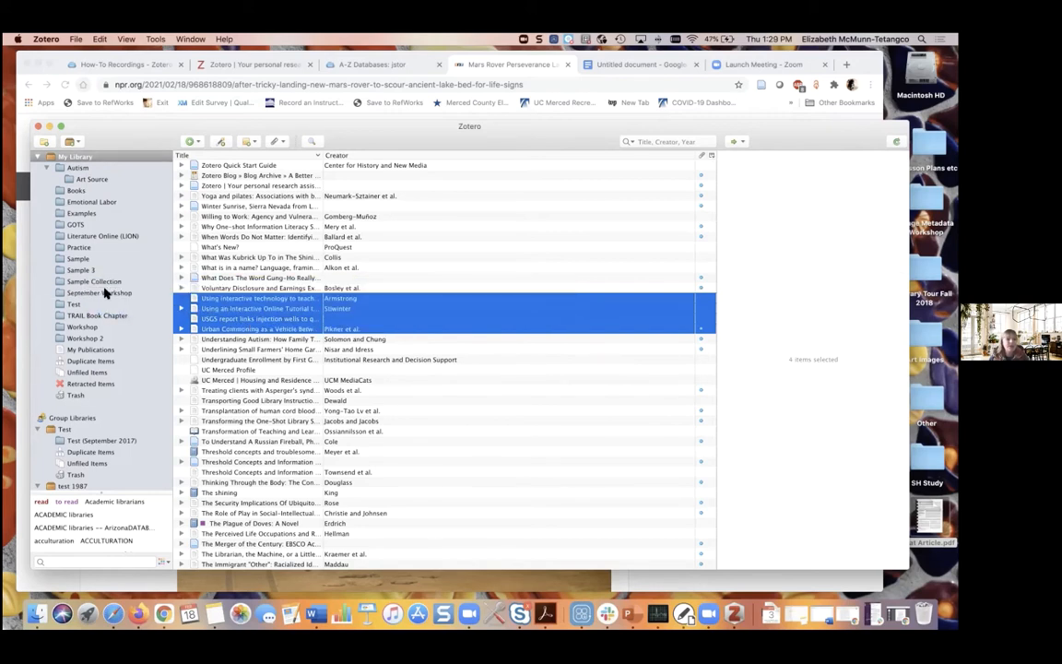
{"action": "left_click", "coordinate": [106, 293]}
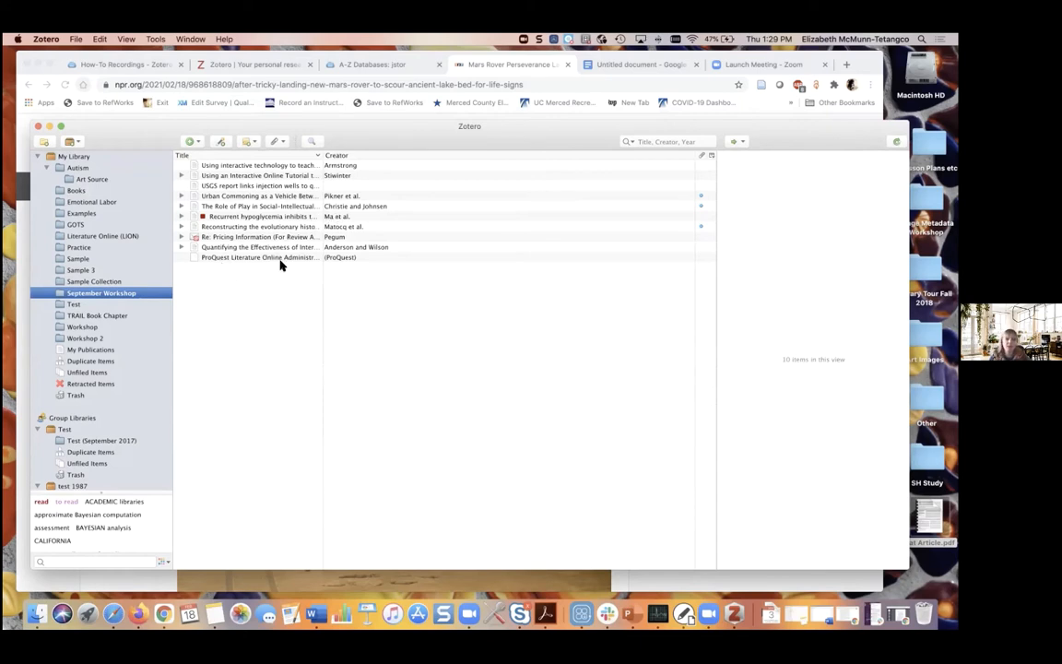
{"action": "left_click", "coordinate": [102, 282]}
{"action": "left_click", "coordinate": [96, 293]}
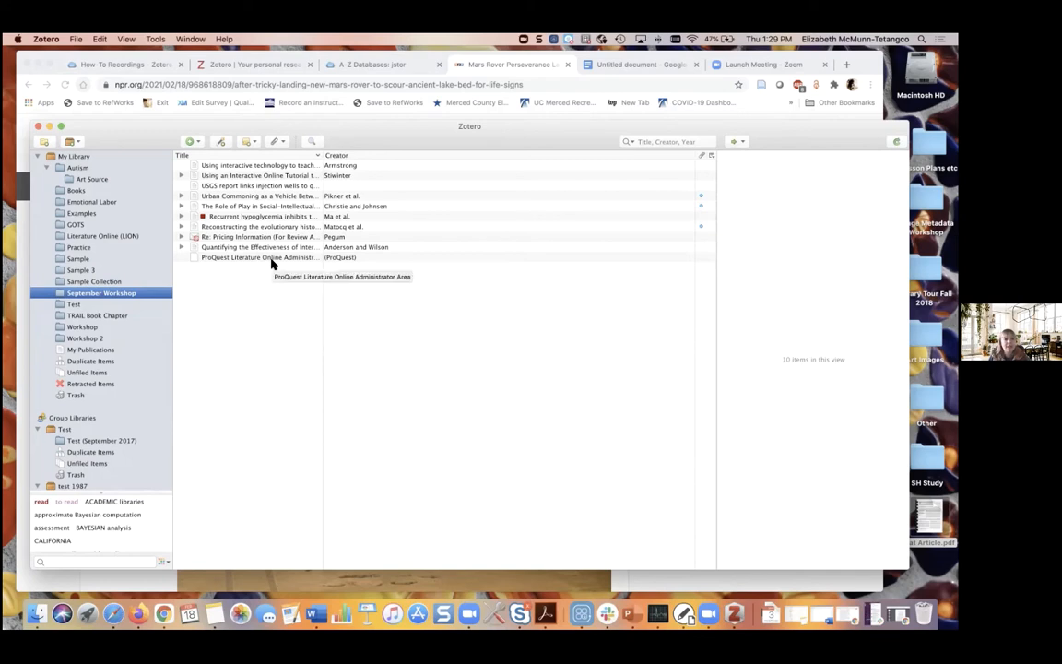
Step: Examine the options for adding notes and attachments to the "Using interactive technology to teach" article in September Workshop
{"action": "left_click", "coordinate": [250, 142]}
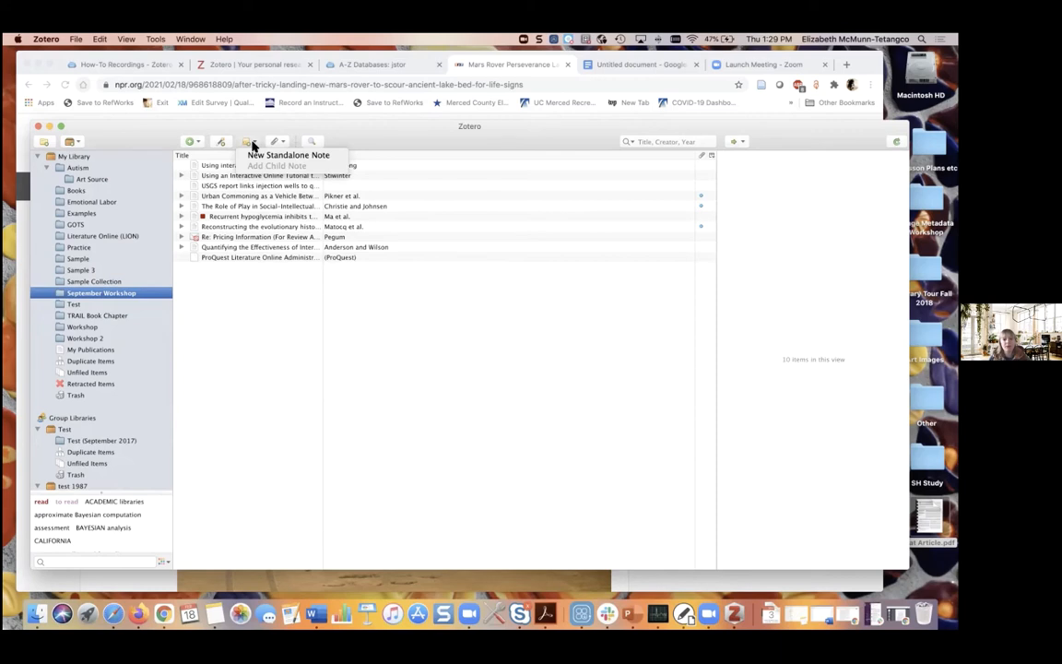
{"action": "left_click", "coordinate": [254, 145]}
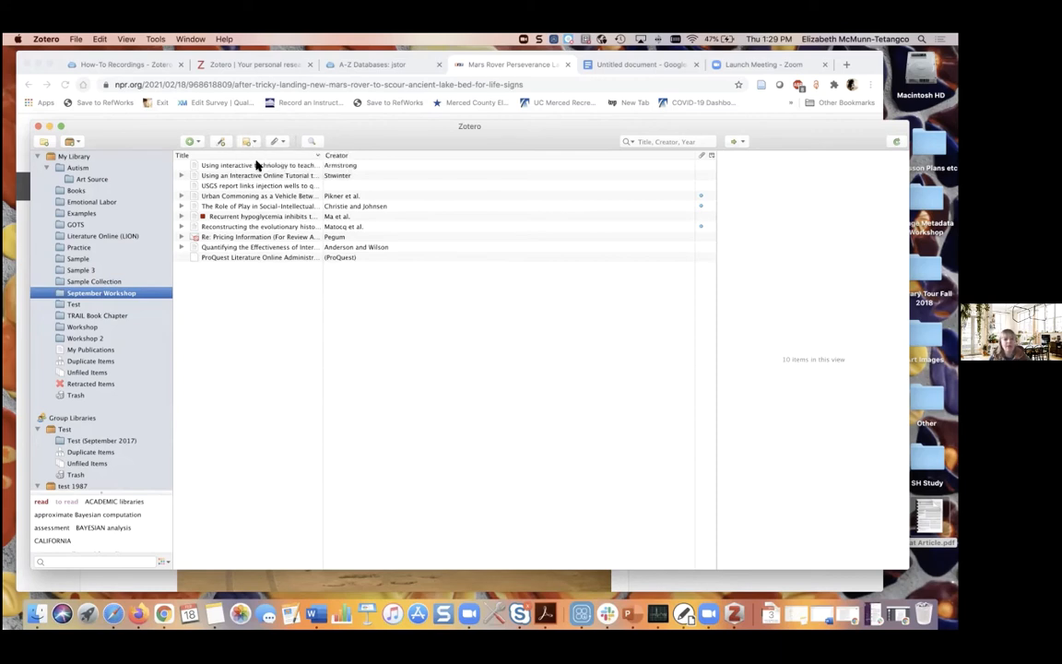
{"action": "left_click", "coordinate": [259, 166]}
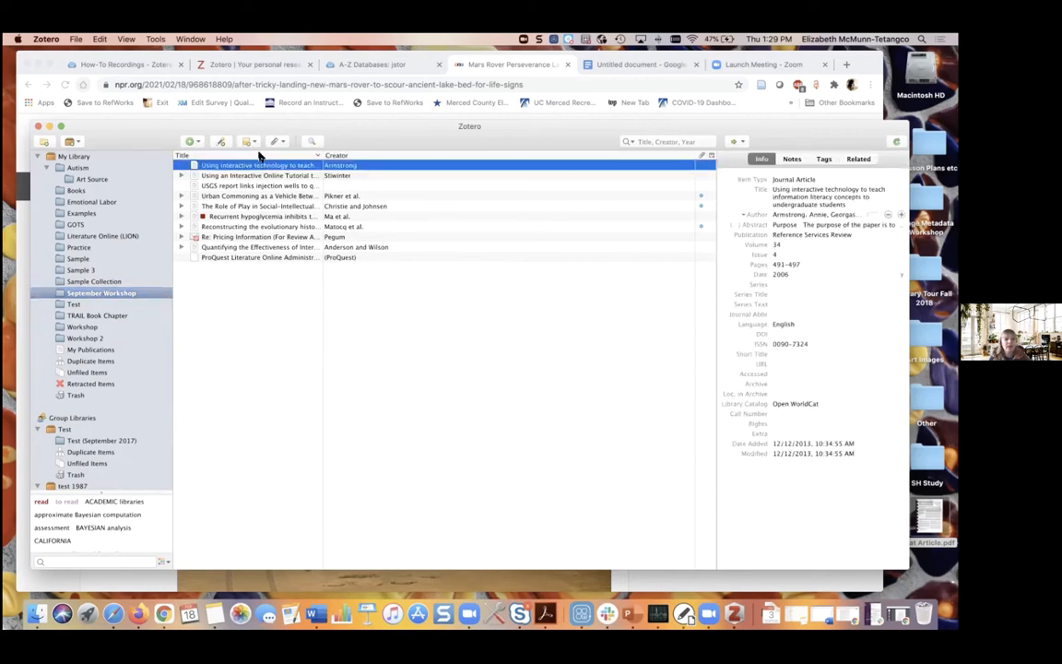
{"action": "left_click", "coordinate": [277, 143]}
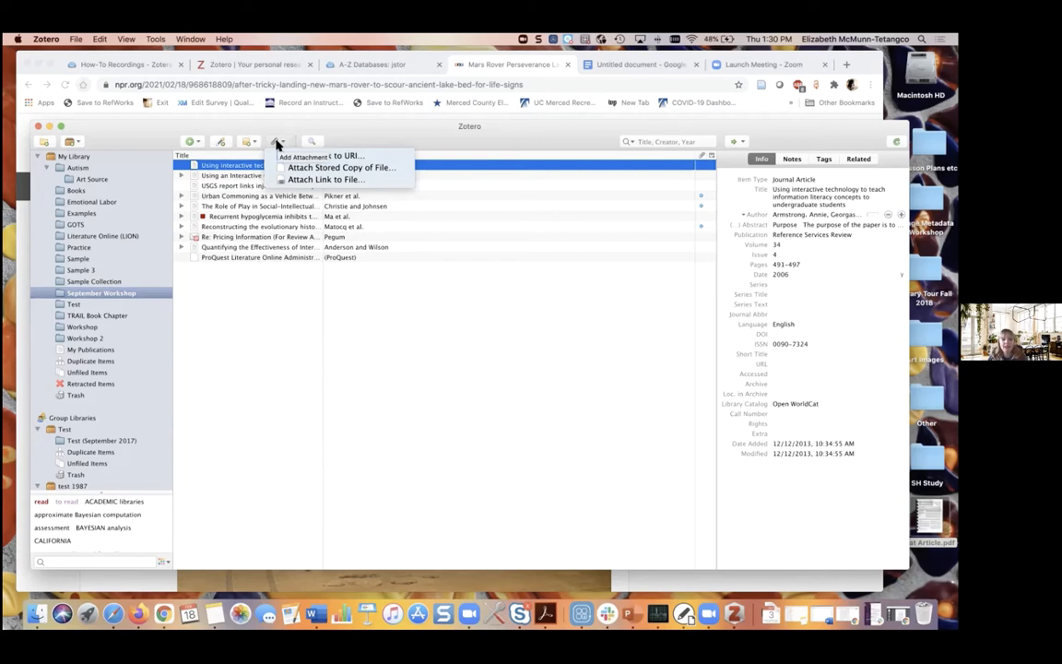
{"action": "left_click", "coordinate": [277, 143]}
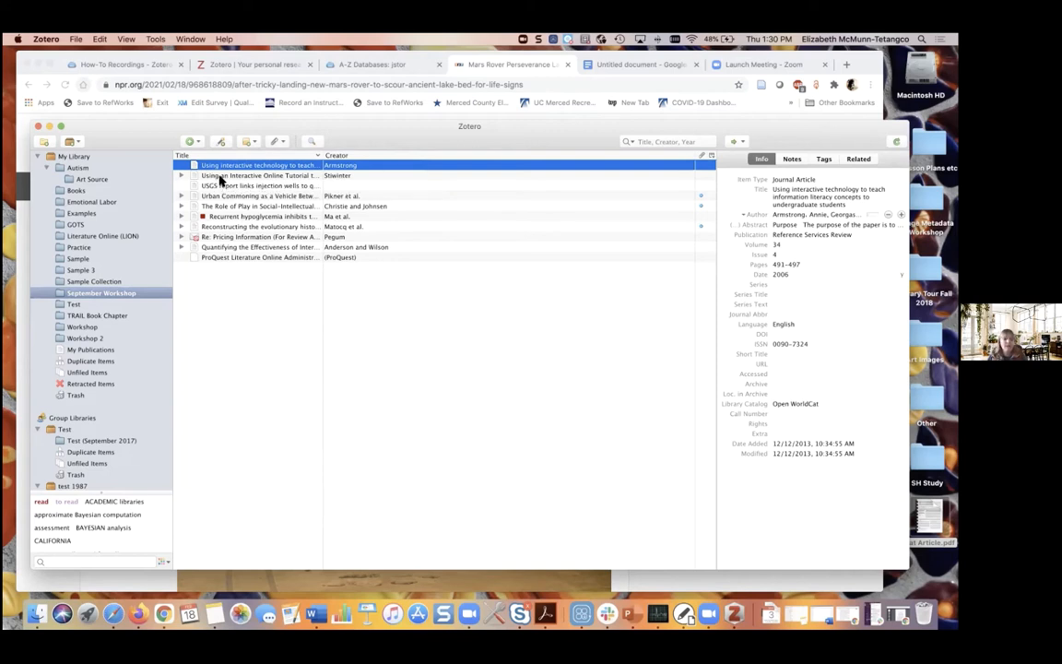
Step: Select all items in the September Workshop collection and start creating a bibliography from them
{"action": "left_click", "coordinate": [216, 175], "text": "shift"}
{"action": "left_click", "coordinate": [220, 185], "text": "shift"}
{"action": "left_click", "coordinate": [220, 195], "text": "shift"}
{"action": "left_click", "coordinate": [222, 206], "text": "shift"}
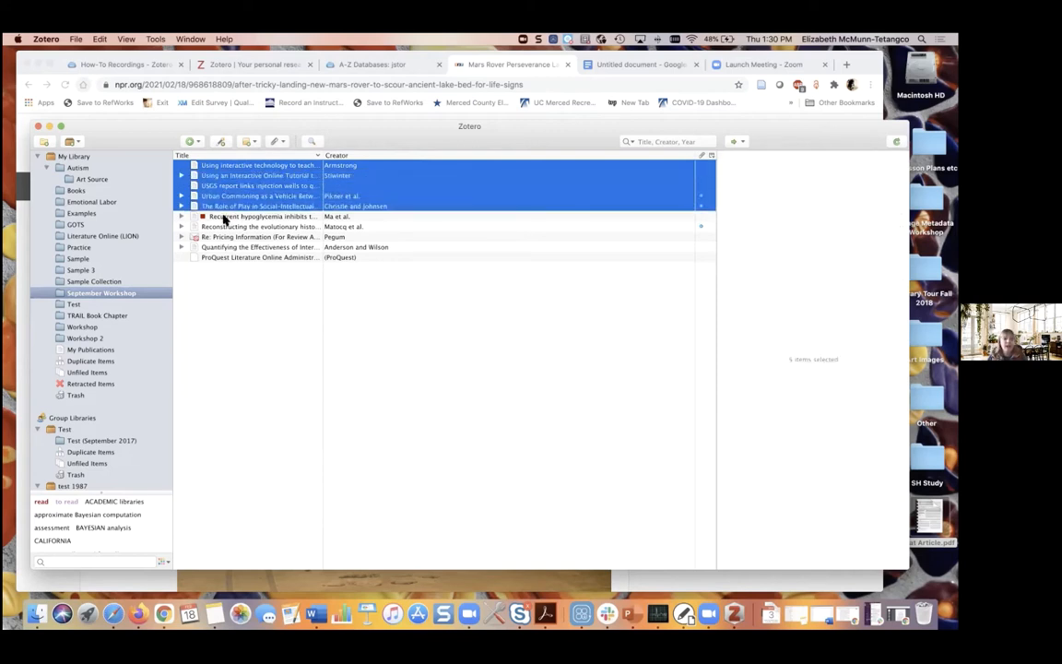
{"action": "left_click", "coordinate": [223, 216], "text": "shift"}
{"action": "left_click", "coordinate": [223, 226], "text": "shift"}
{"action": "left_click", "coordinate": [225, 236], "text": "shift"}
{"action": "left_click", "coordinate": [226, 246], "text": "shift"}
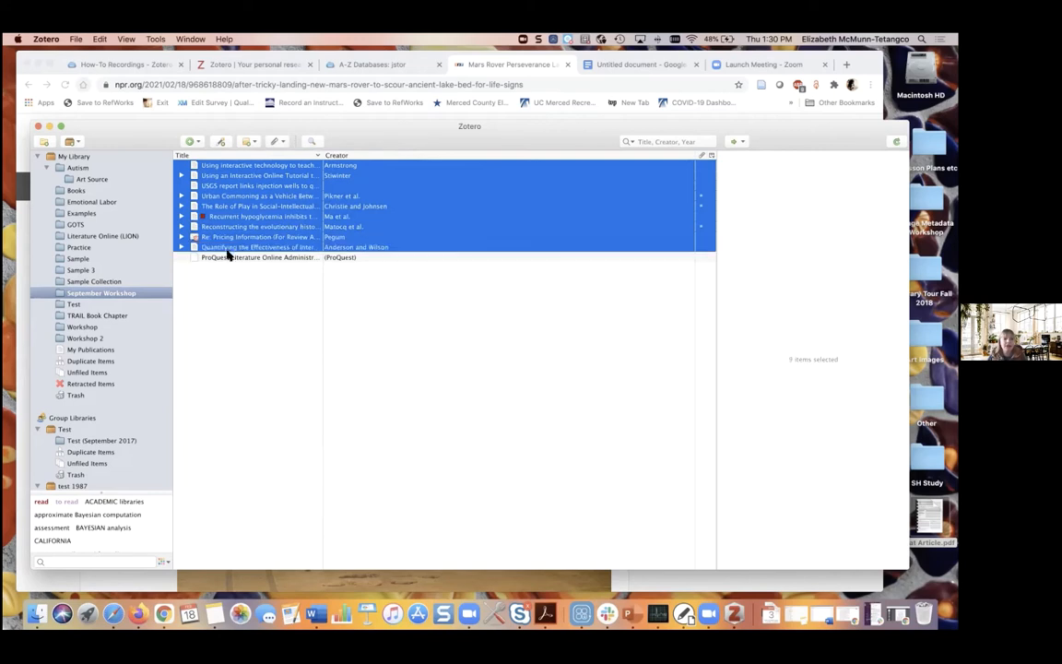
{"action": "left_click", "coordinate": [228, 257], "text": "shift"}
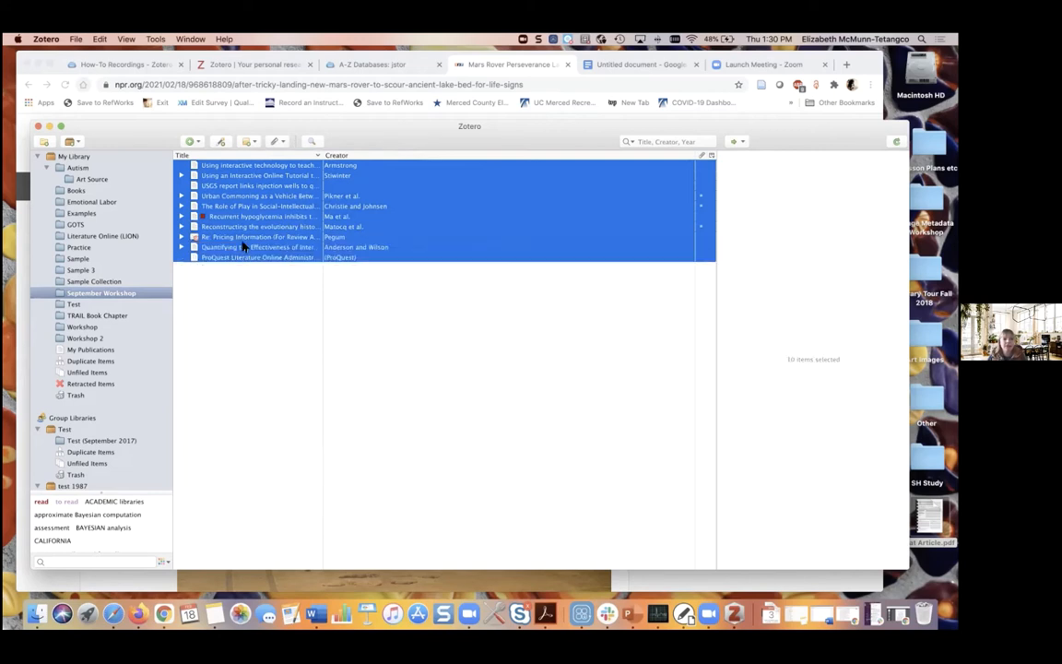
{"action": "right_click", "coordinate": [244, 245]}
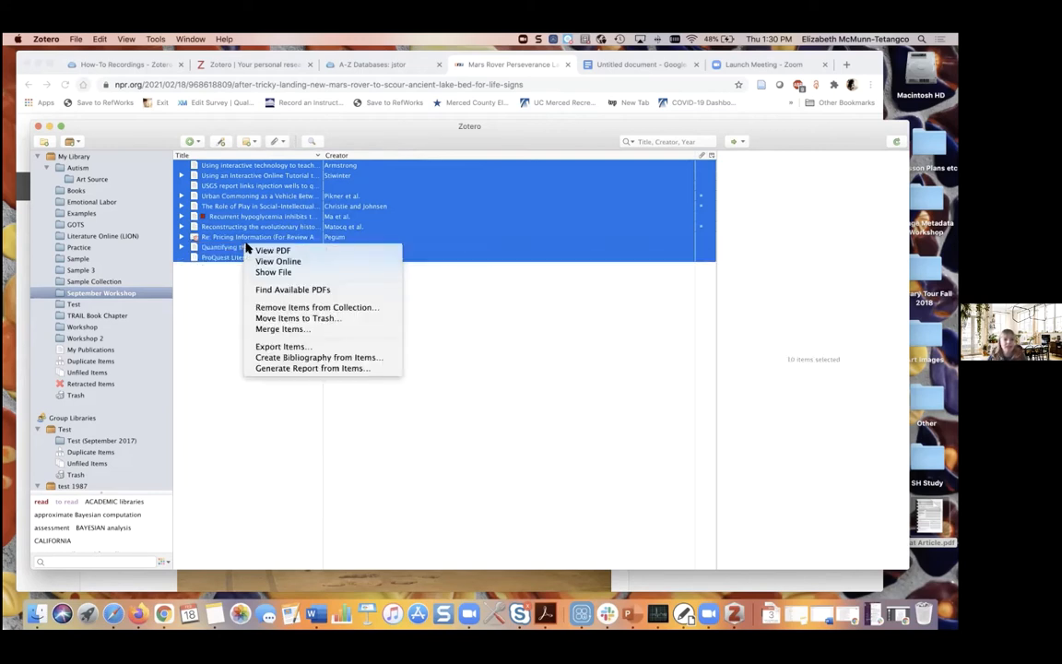
{"action": "left_click", "coordinate": [291, 356]}
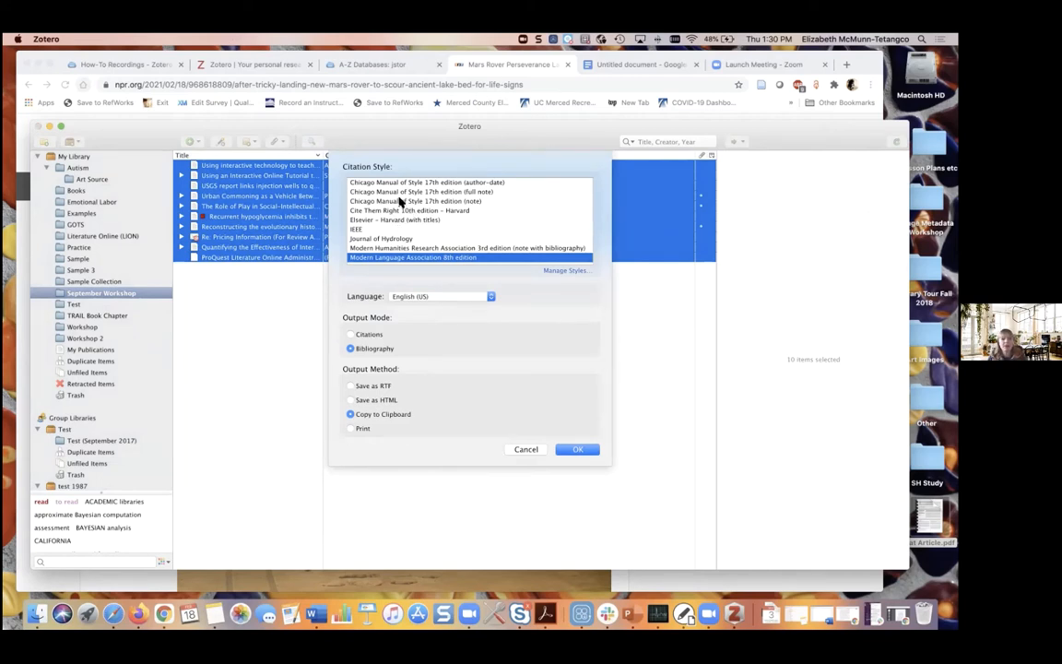
Step: Review the citation styles offered for the bibliography and the installed styles in the style manager
{"action": "scroll", "coordinate": [400, 201], "scroll_direction": "up", "scroll_amount": 5}
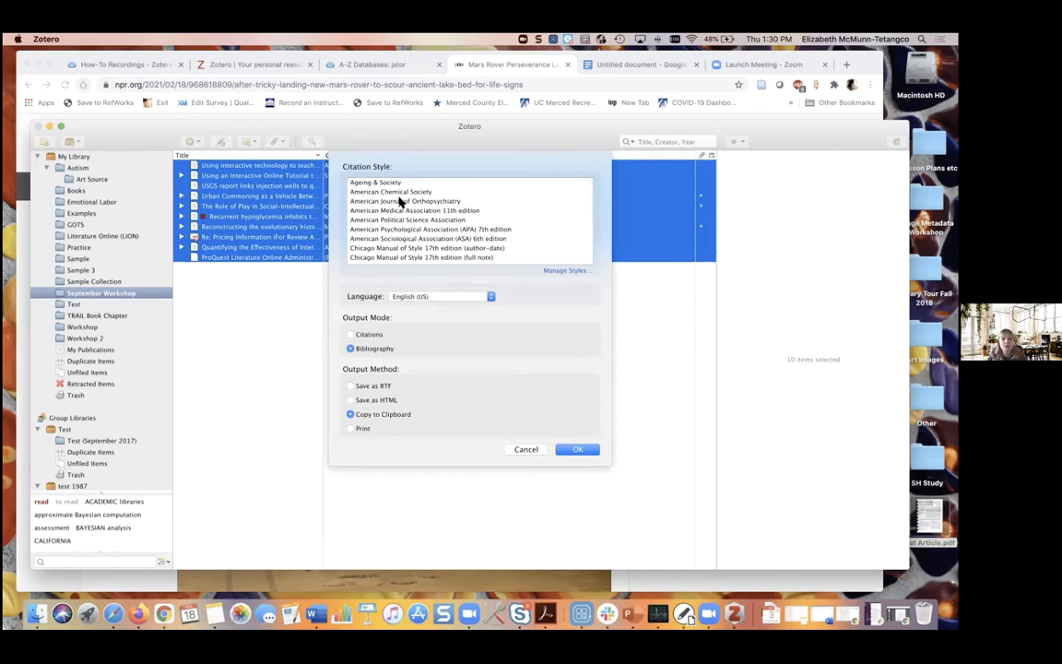
{"action": "scroll", "coordinate": [400, 201], "scroll_direction": "down", "scroll_amount": 5}
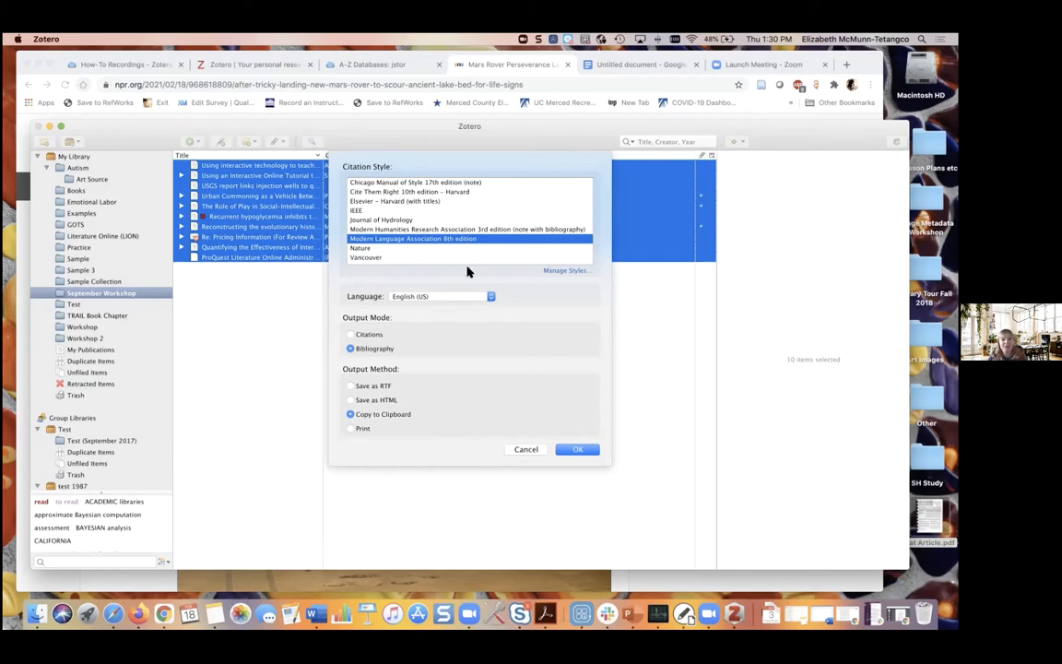
{"action": "left_click", "coordinate": [560, 271]}
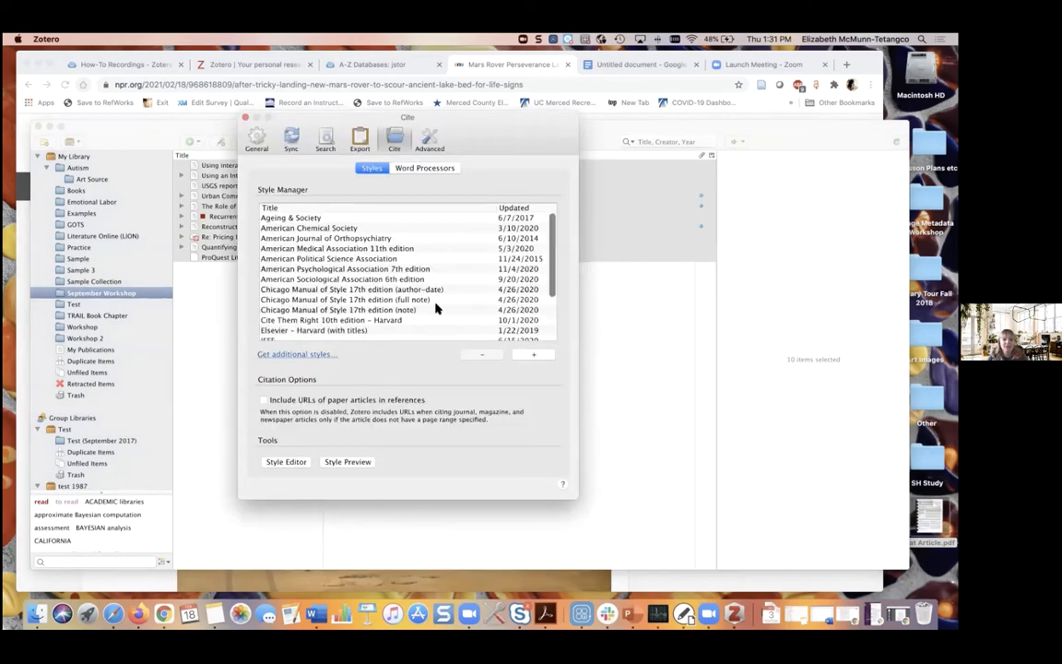
{"action": "scroll", "coordinate": [305, 318], "scroll_direction": "down", "scroll_amount": 3}
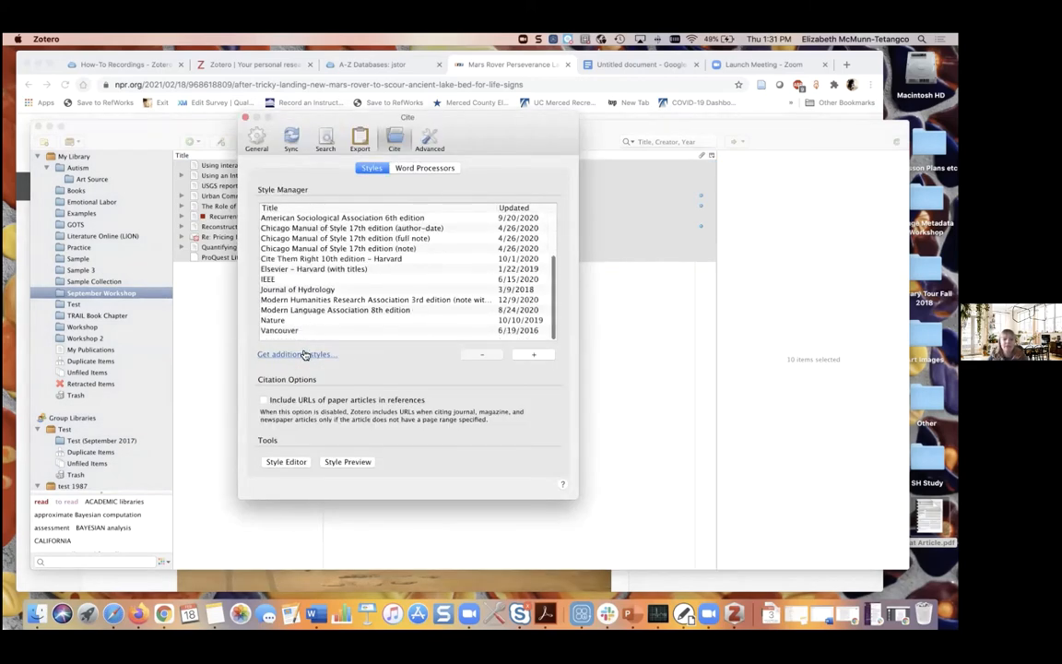
Step: Open the Zotero Style Repository for additional styles, filter it to the humanities field, and browse the list
{"action": "left_click", "coordinate": [297, 354]}
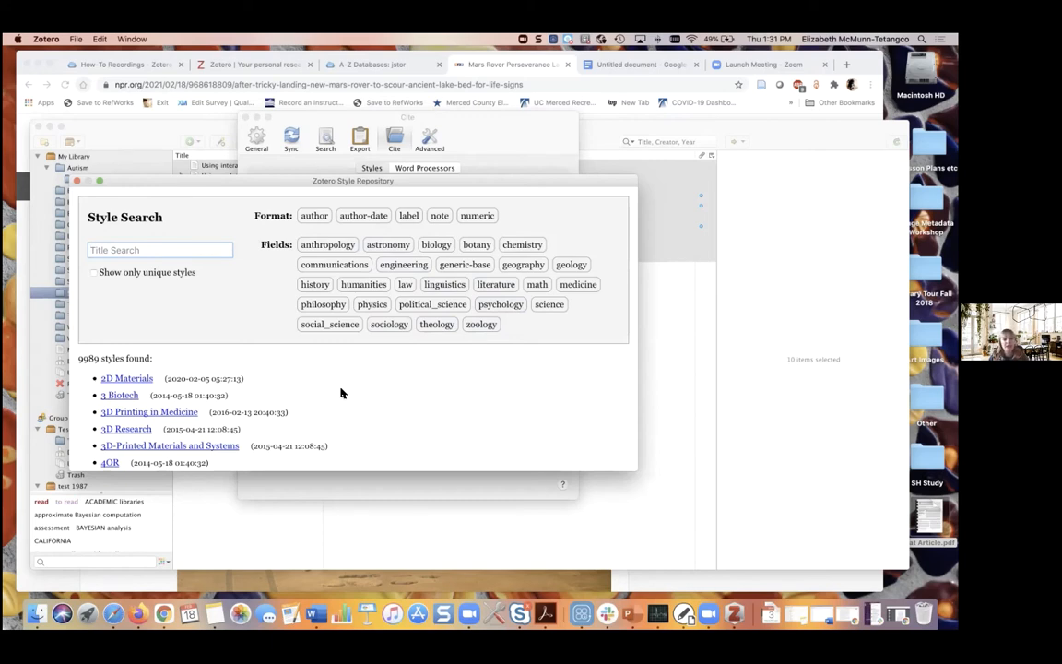
{"action": "scroll", "coordinate": [340, 394], "scroll_direction": "down", "scroll_amount": 2}
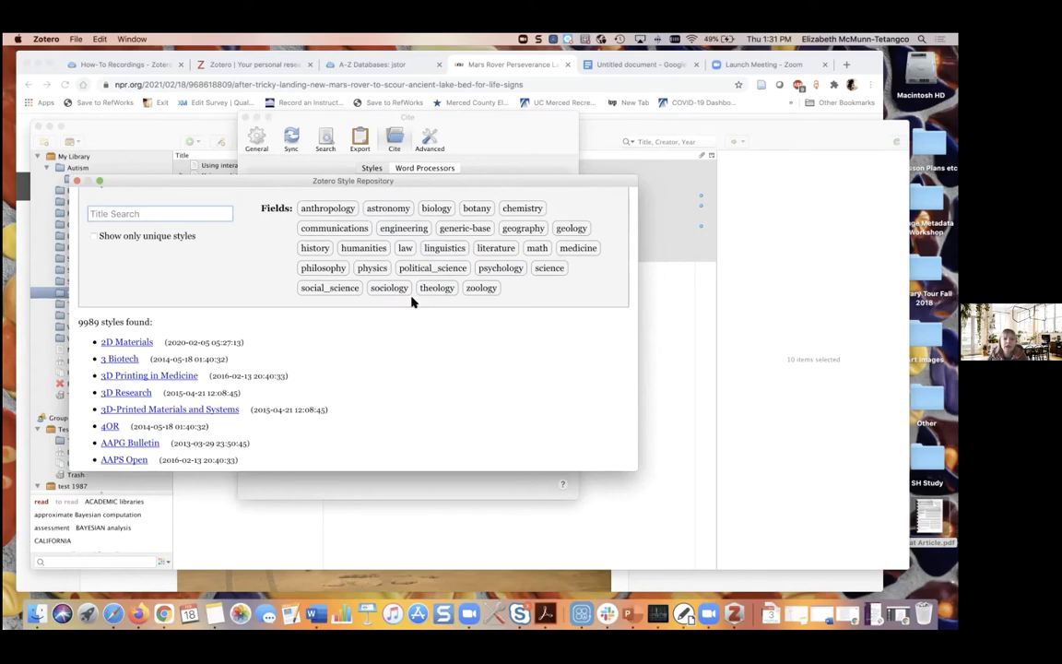
{"action": "left_click", "coordinate": [358, 249]}
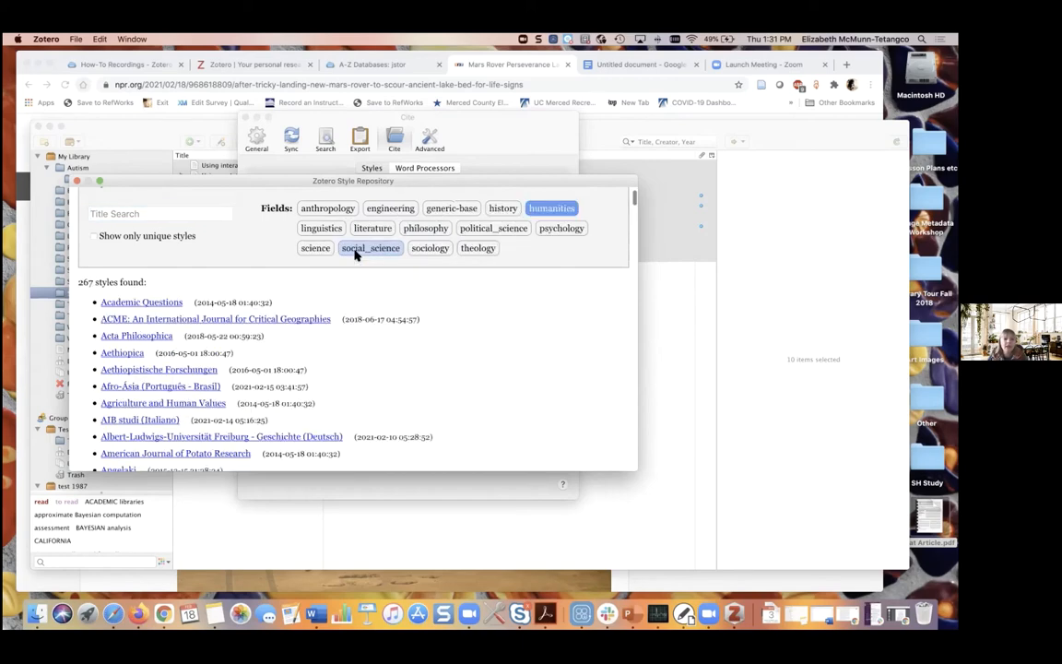
{"action": "scroll", "coordinate": [522, 367], "scroll_direction": "down", "scroll_amount": 5}
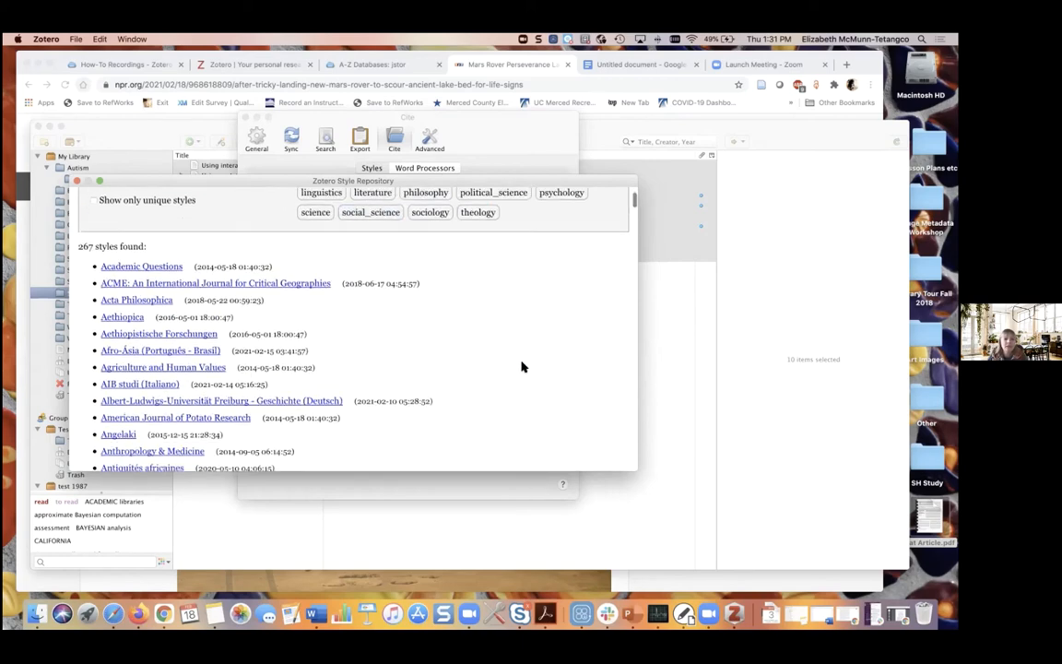
{"action": "scroll", "coordinate": [522, 367], "scroll_direction": "down", "scroll_amount": 5}
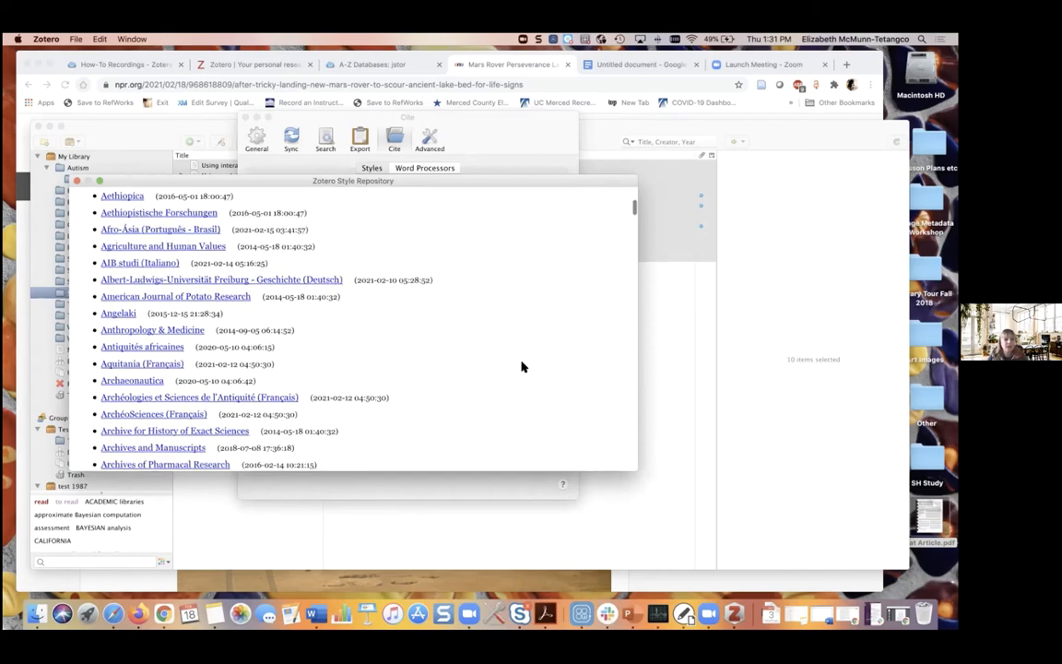
{"action": "scroll", "coordinate": [522, 367], "scroll_direction": "down", "scroll_amount": 5}
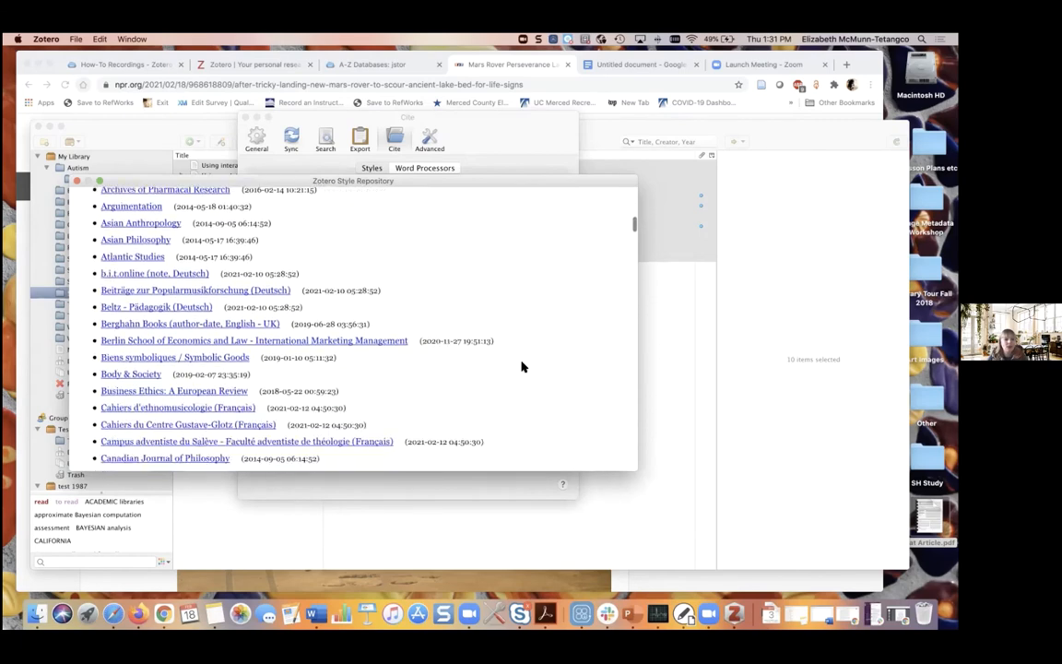
Step: Install the Digital Journalism style from the Zotero Style Repository's humanities list and close the preferences
{"action": "scroll", "coordinate": [522, 367], "scroll_direction": "down", "scroll_amount": 1}
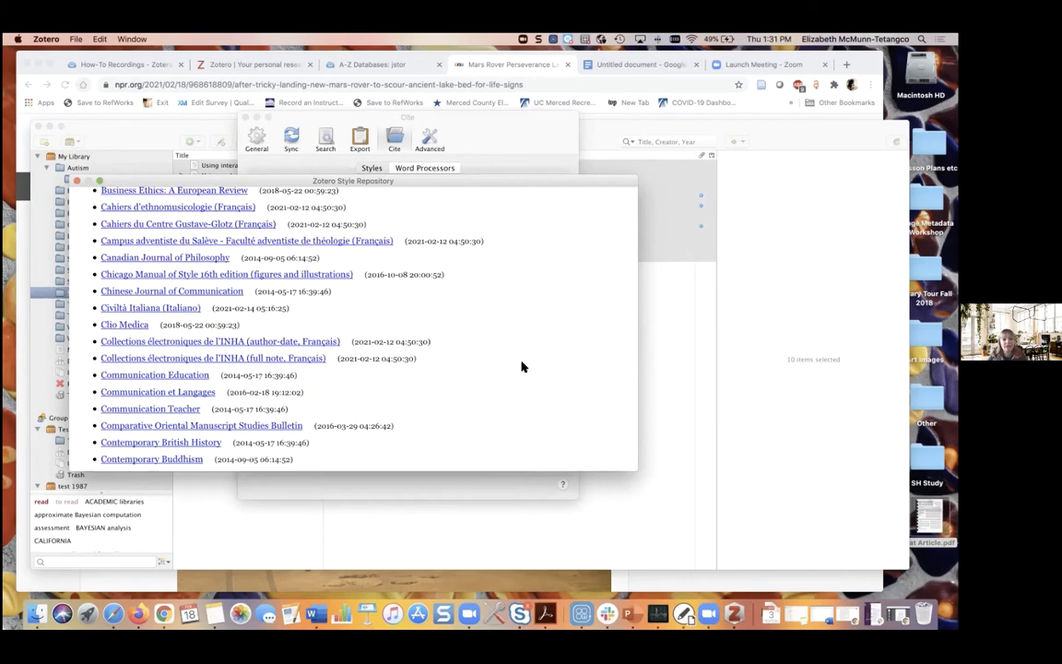
{"action": "scroll", "coordinate": [522, 367], "scroll_direction": "down", "scroll_amount": 6}
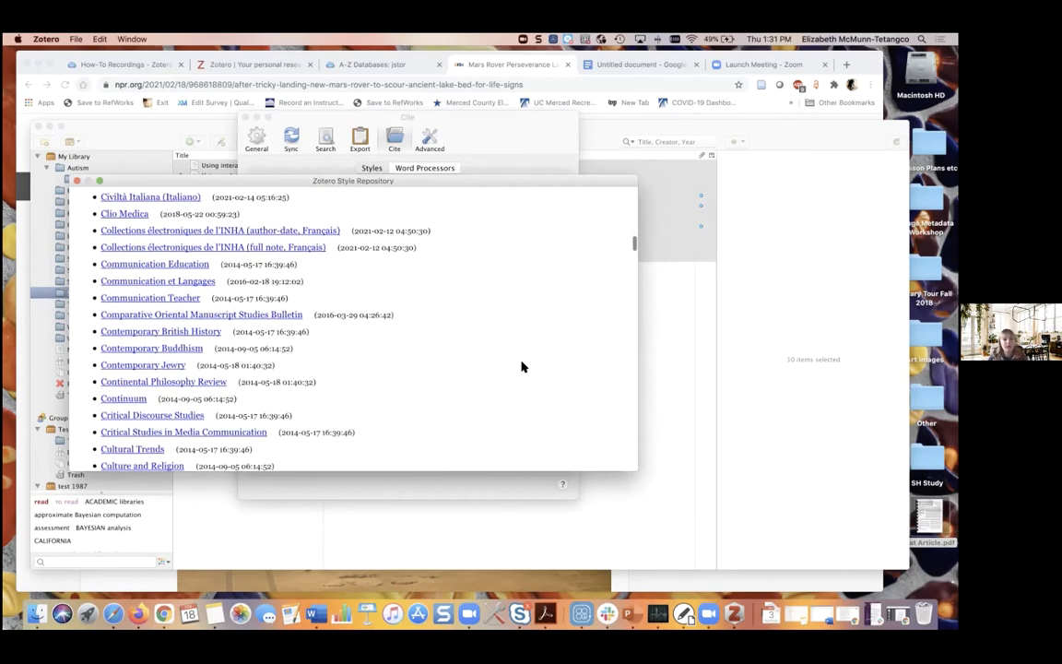
{"action": "scroll", "coordinate": [522, 367], "scroll_direction": "down", "scroll_amount": 5}
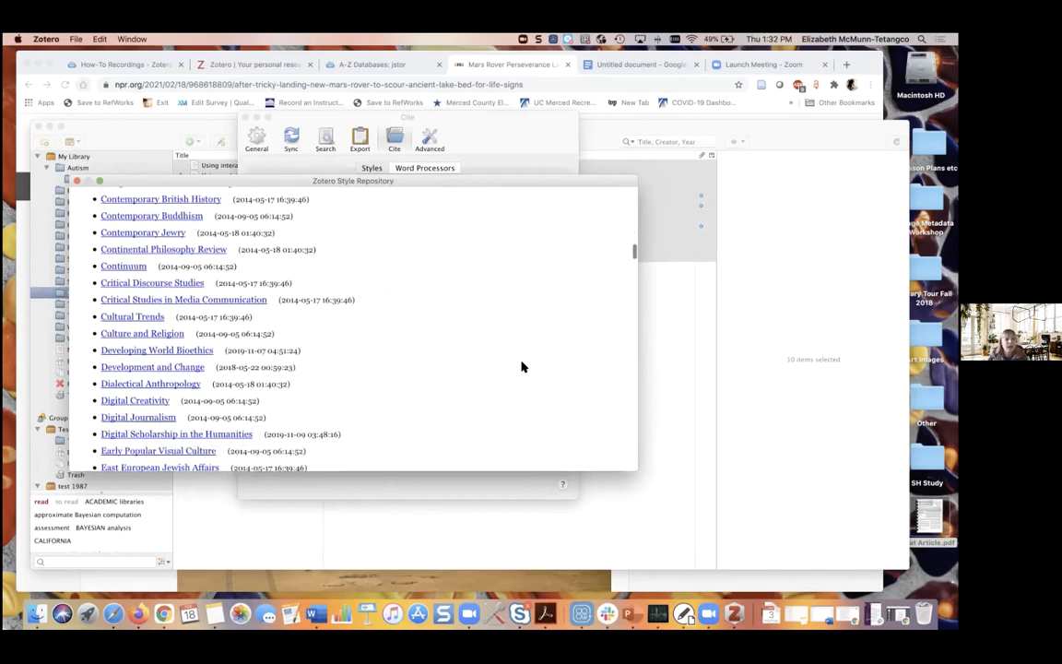
{"action": "left_click", "coordinate": [126, 416]}
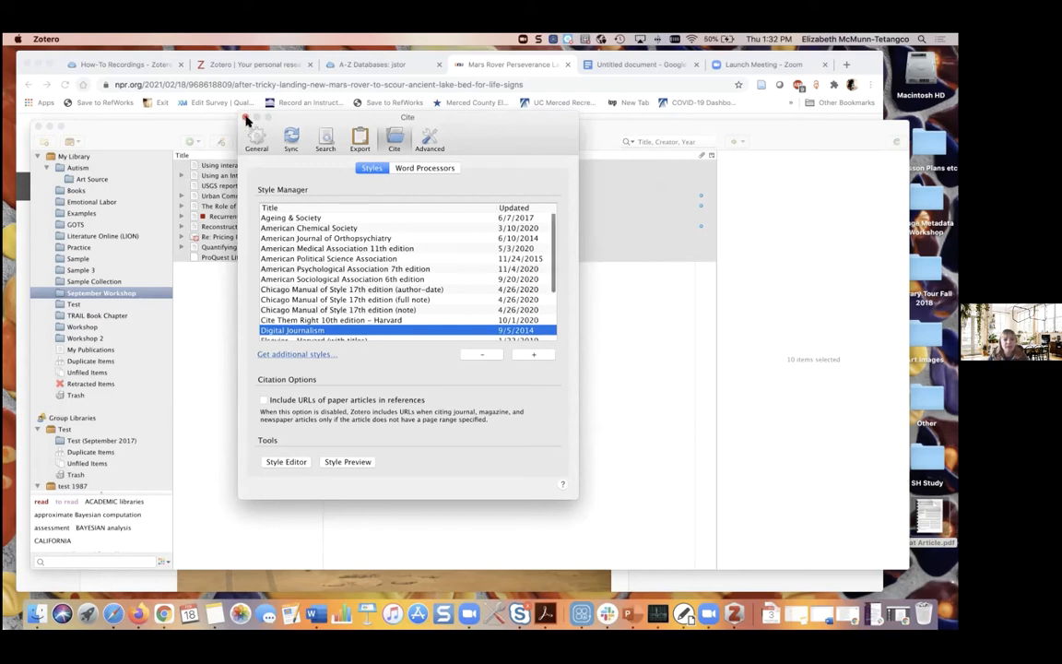
{"action": "left_click", "coordinate": [247, 121]}
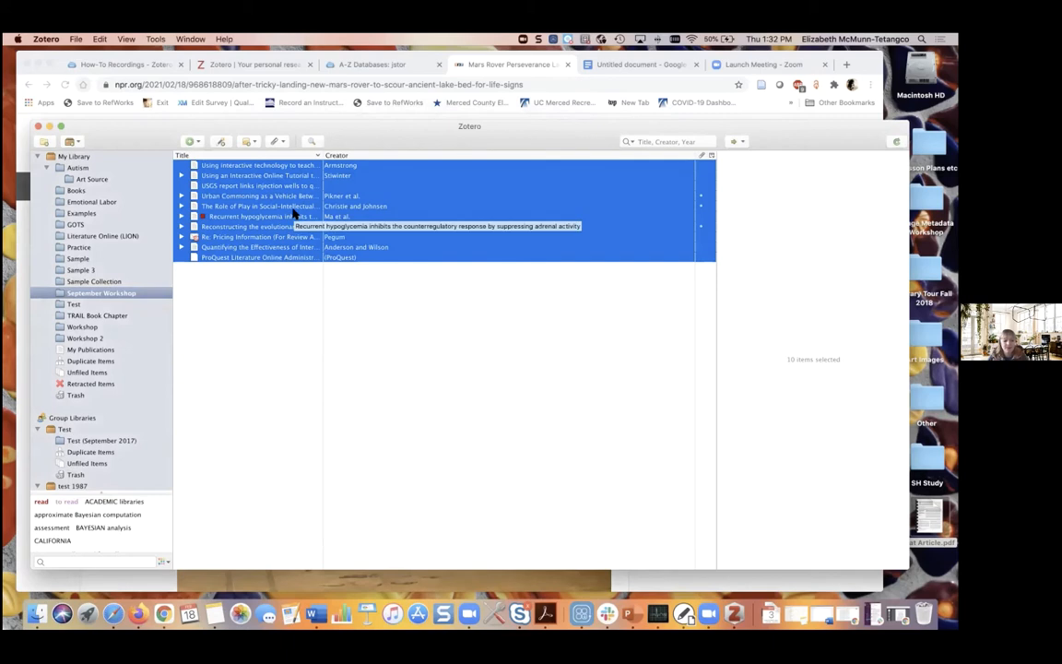
Step: Create a Digital Journalism bibliography from the selected items, copied to the clipboard, and paste it into the blank Word document
{"action": "right_click", "coordinate": [294, 213]}
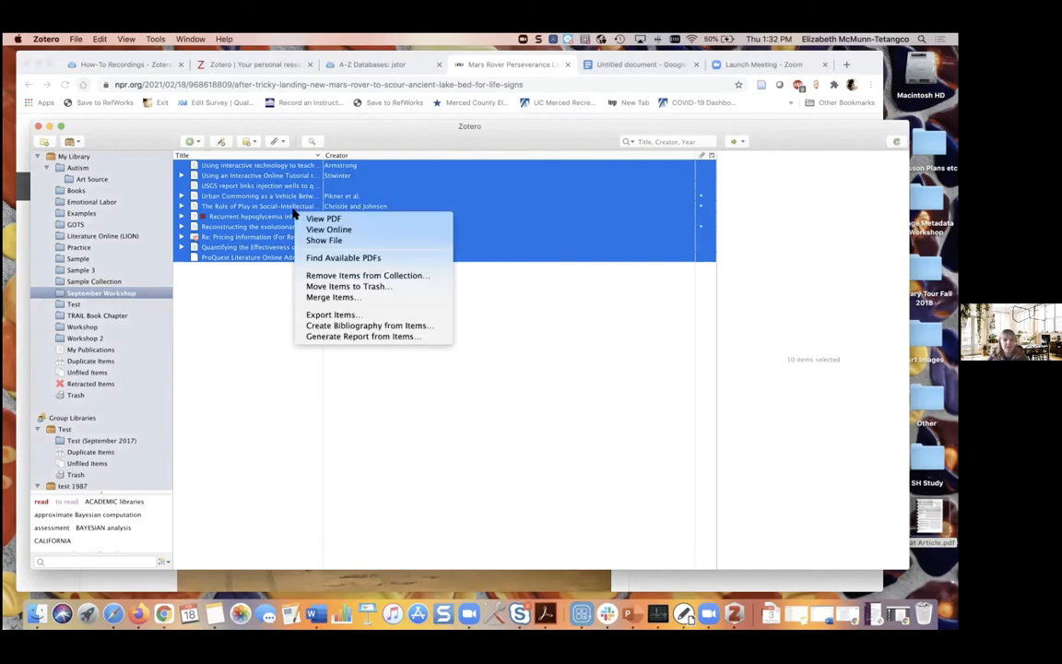
{"action": "left_click", "coordinate": [359, 326]}
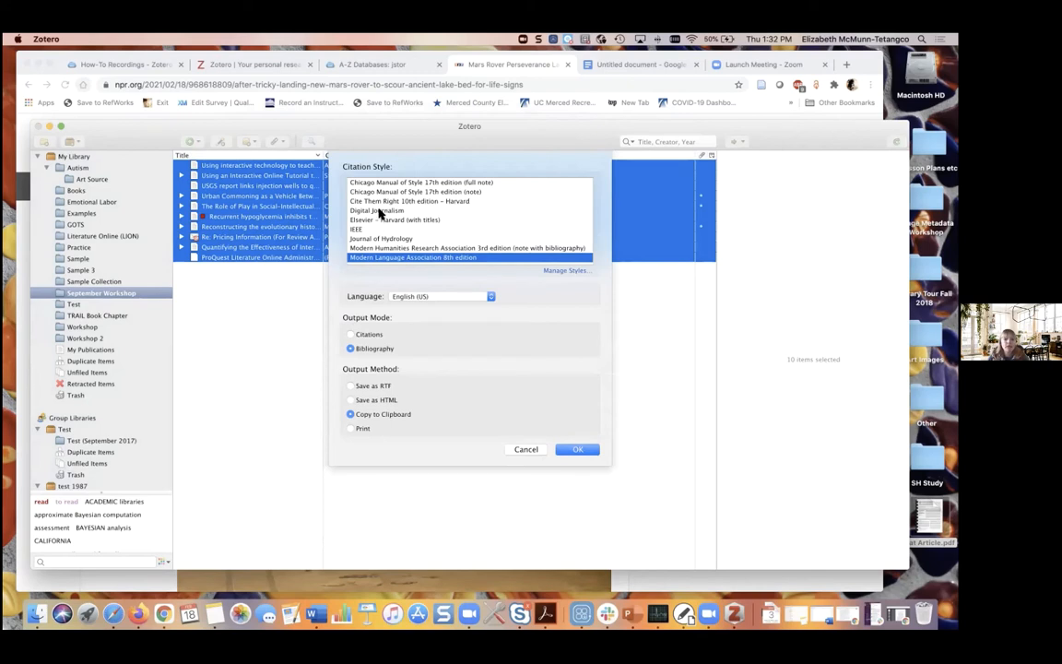
{"action": "left_click", "coordinate": [379, 212]}
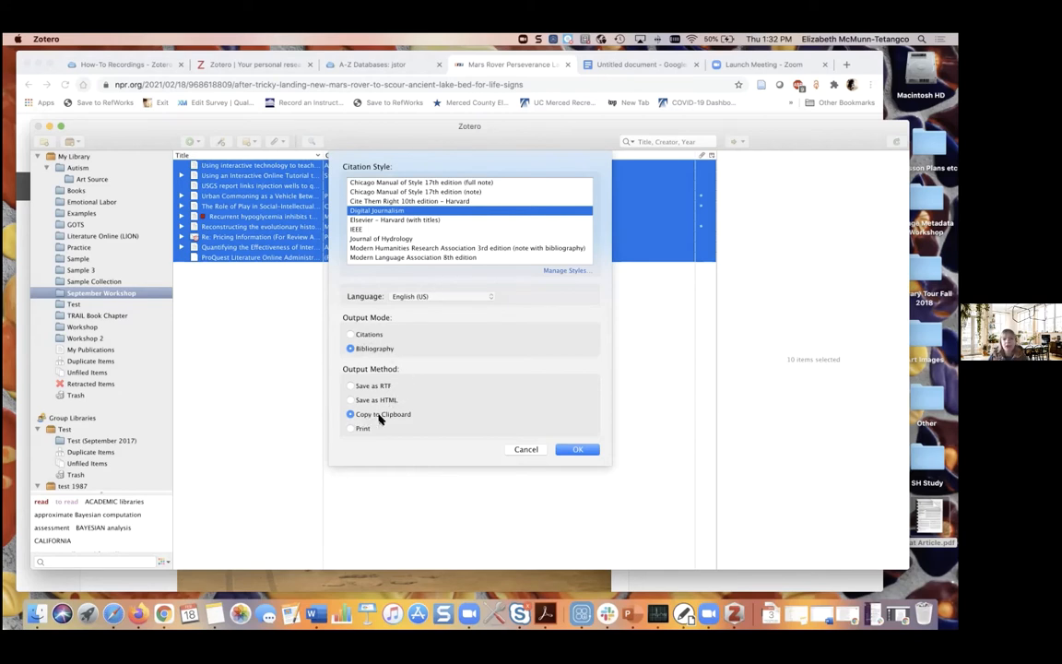
{"action": "left_click", "coordinate": [569, 452]}
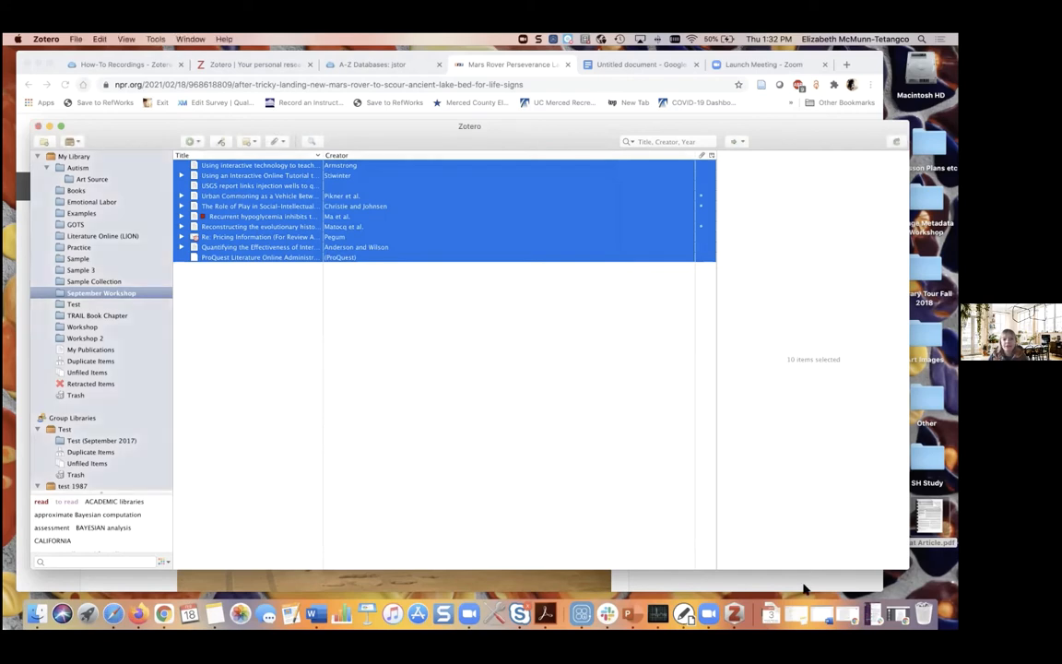
{"action": "left_click", "coordinate": [818, 613]}
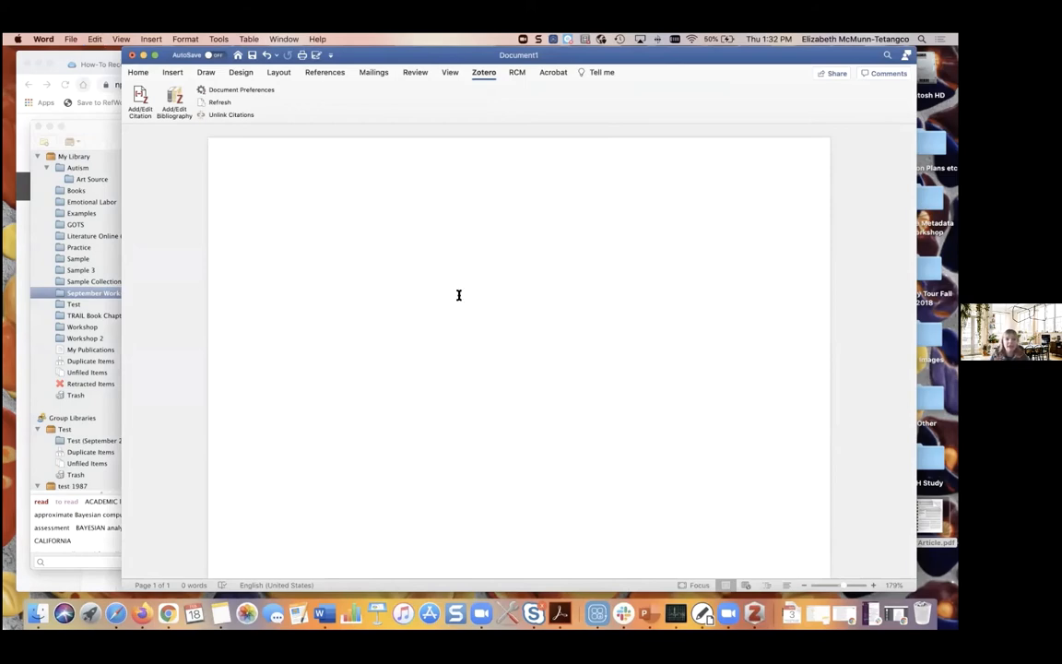
{"action": "key", "text": "super+v"}
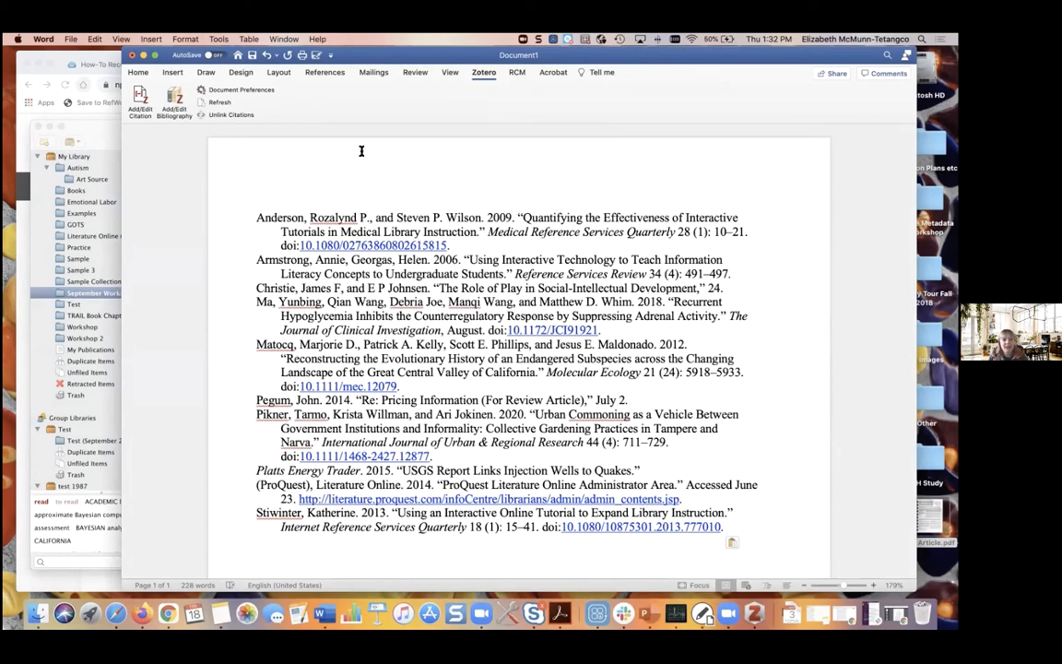
Step: Review the citation styles in the document's Zotero preferences and accept Modern Language Association 8th edition
{"action": "left_click", "coordinate": [261, 93]}
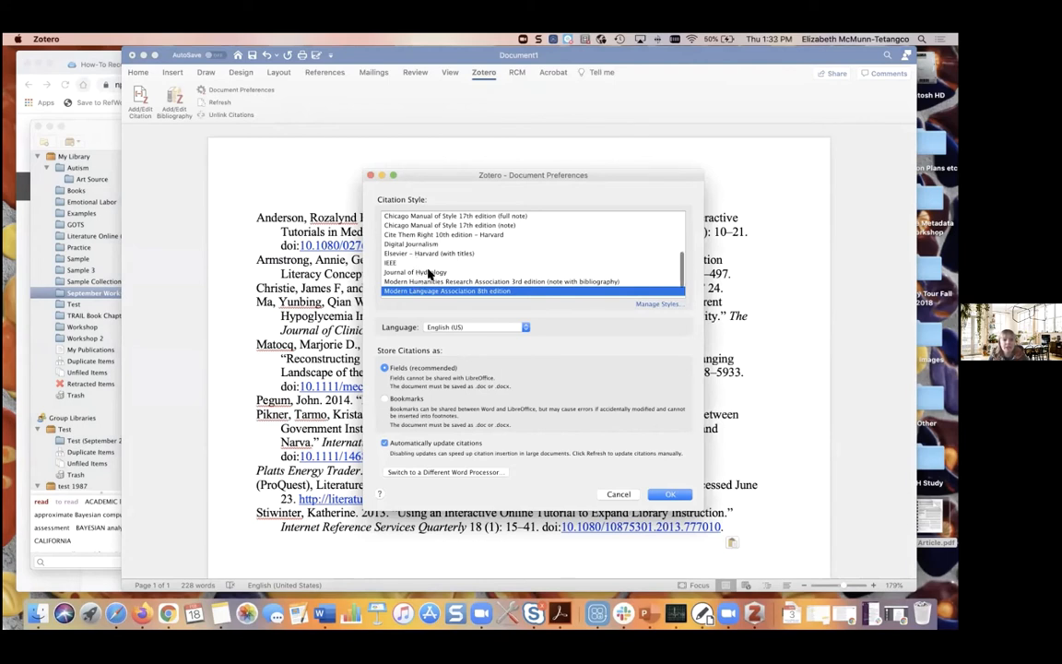
{"action": "scroll", "coordinate": [437, 278], "scroll_direction": "up", "scroll_amount": 2}
{"action": "scroll", "coordinate": [437, 277], "scroll_direction": "down", "scroll_amount": 3}
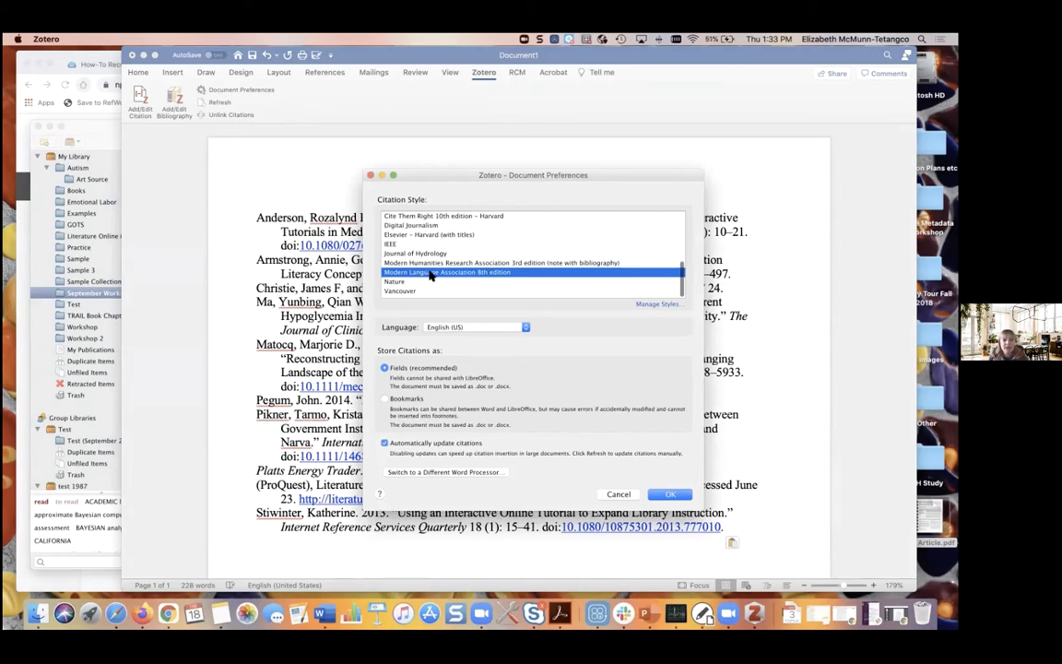
{"action": "left_click", "coordinate": [670, 495]}
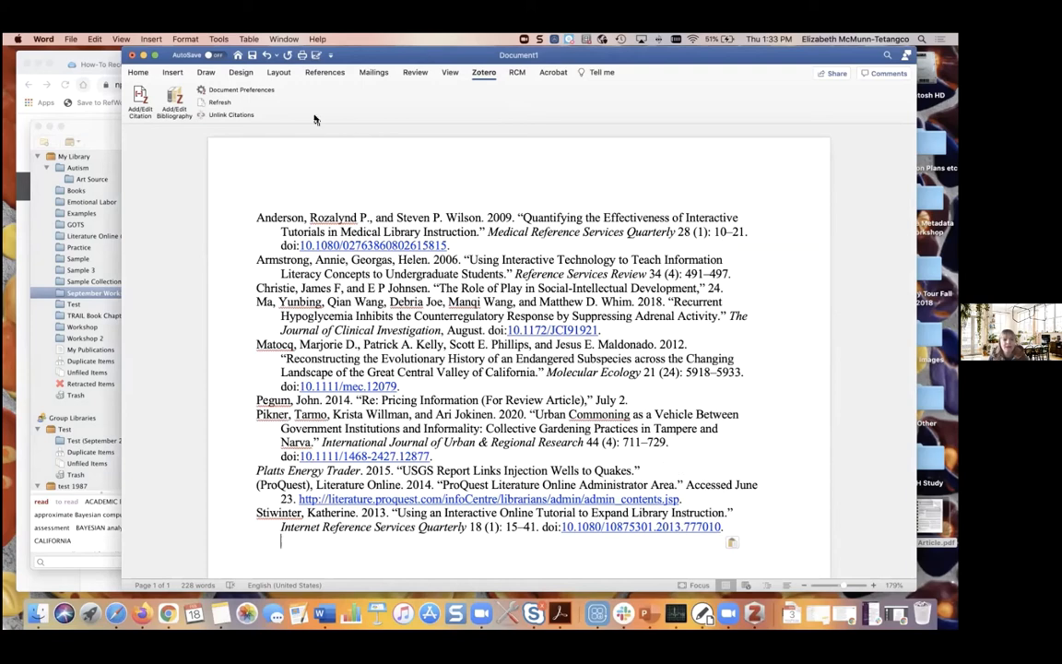
Step: Set the Word document's Zotero citation style to American Psychological Association (APA) 7th edition
{"action": "left_click", "coordinate": [268, 88]}
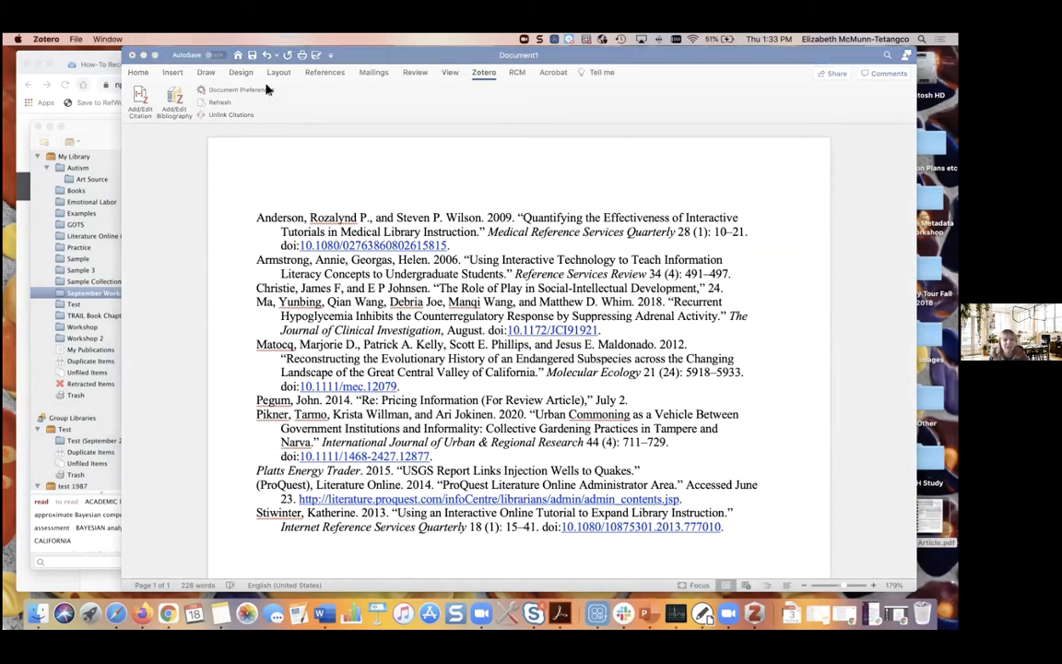
{"action": "scroll", "coordinate": [431, 248], "scroll_direction": "up", "scroll_amount": 5}
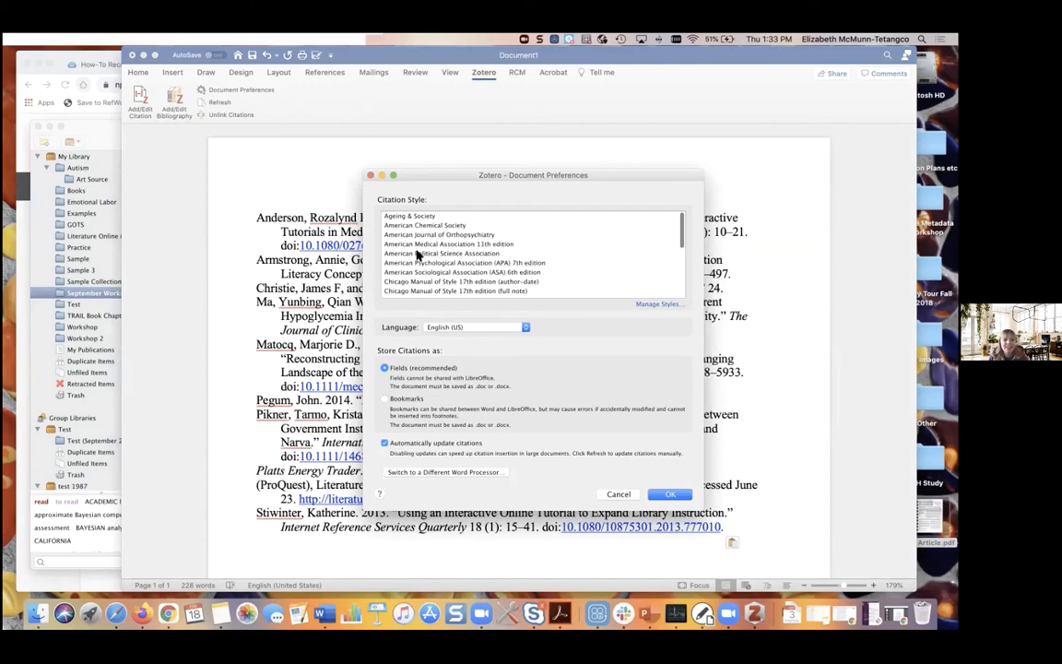
{"action": "left_click", "coordinate": [423, 264]}
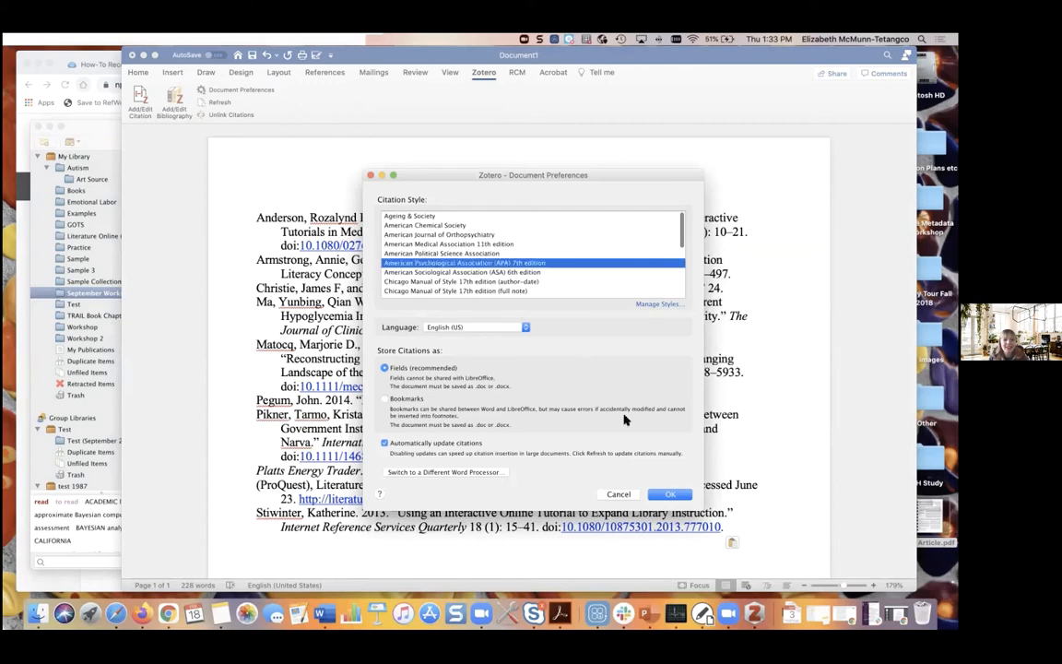
{"action": "left_click", "coordinate": [672, 495]}
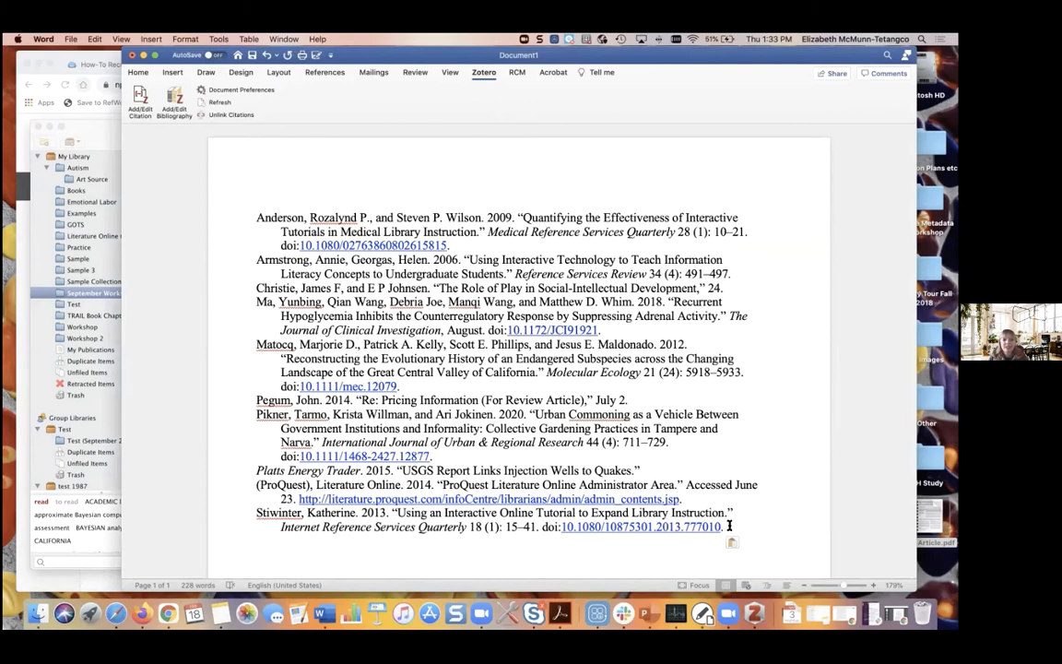
Step: Select the whole pasted bibliography and set the document's Zotero citation style to Modern Language Association 8th edition
{"action": "left_click_drag", "start_coordinate": [728, 526], "coordinate": [230, 110]}
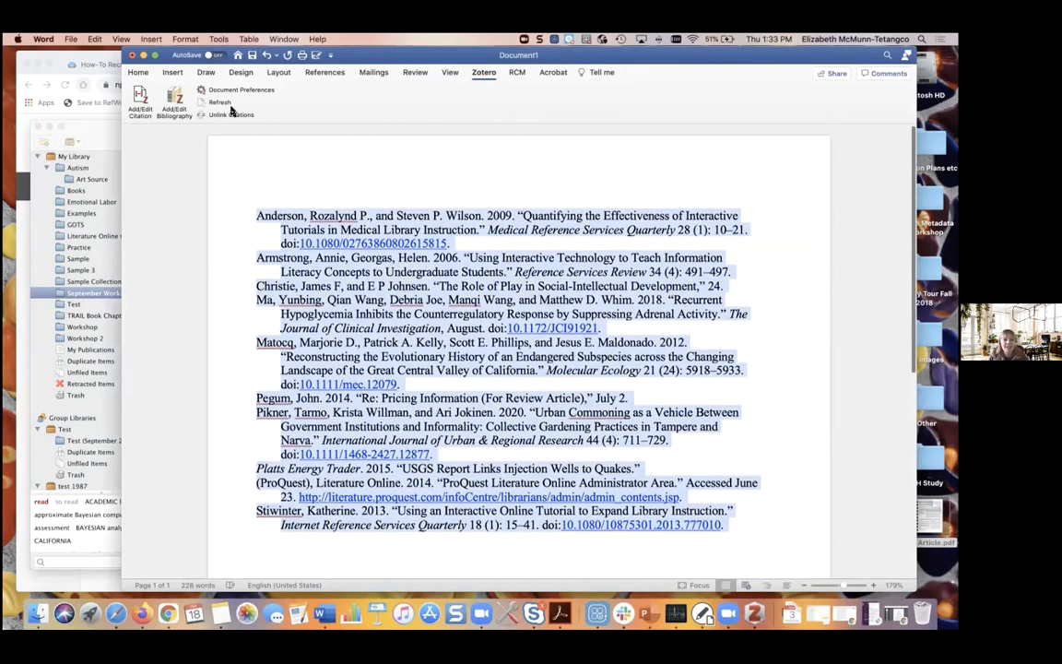
{"action": "left_click", "coordinate": [219, 89]}
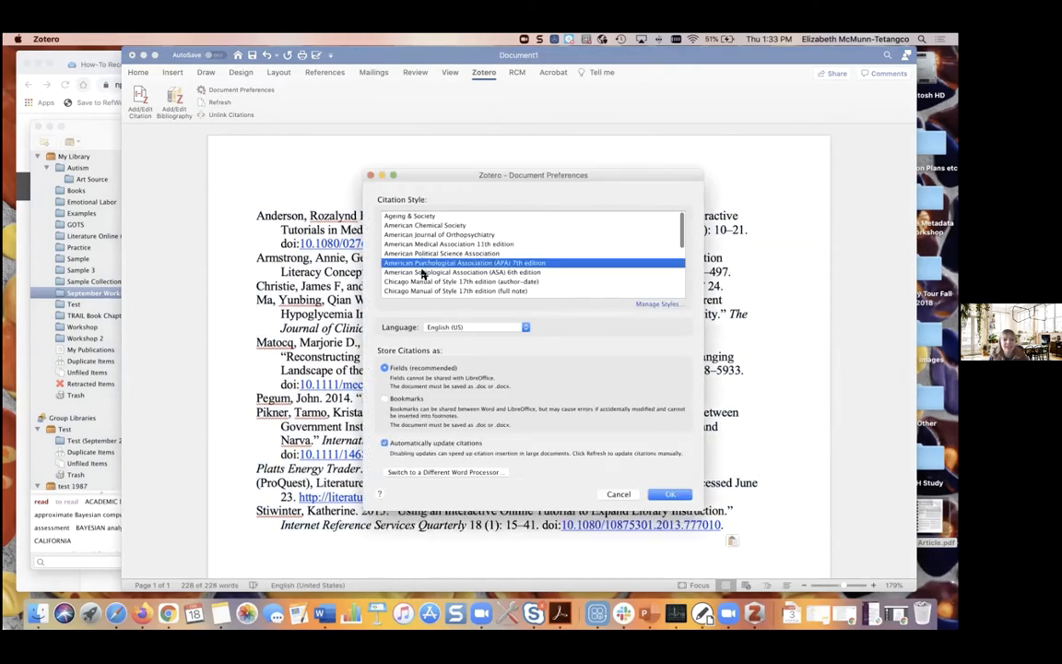
{"action": "scroll", "coordinate": [423, 275], "scroll_direction": "down", "scroll_amount": 5}
{"action": "left_click", "coordinate": [429, 282]}
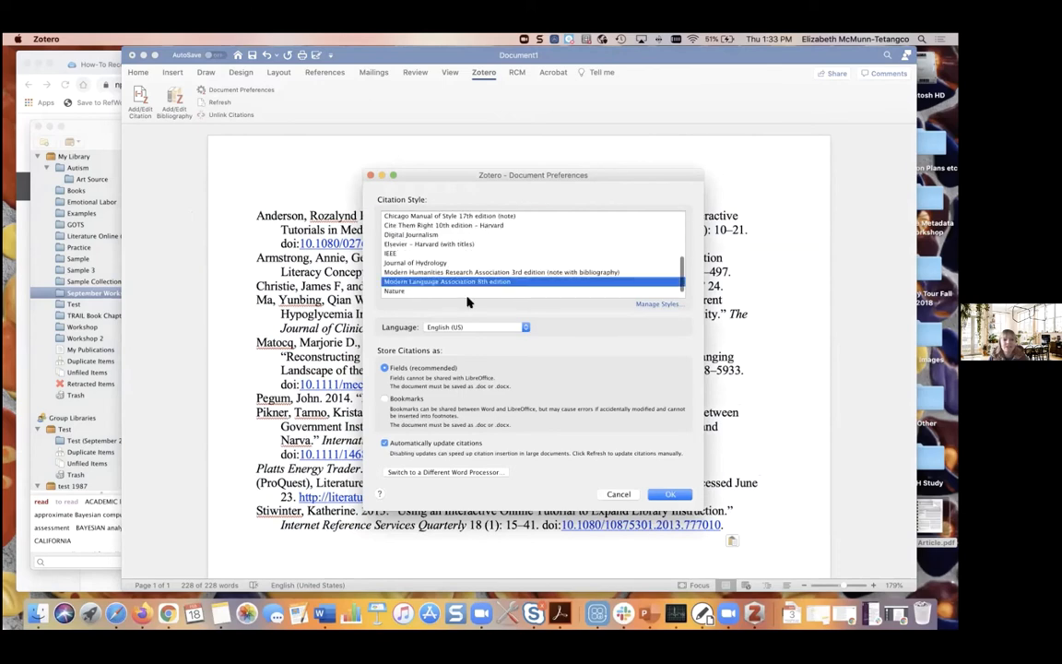
{"action": "left_click", "coordinate": [670, 494]}
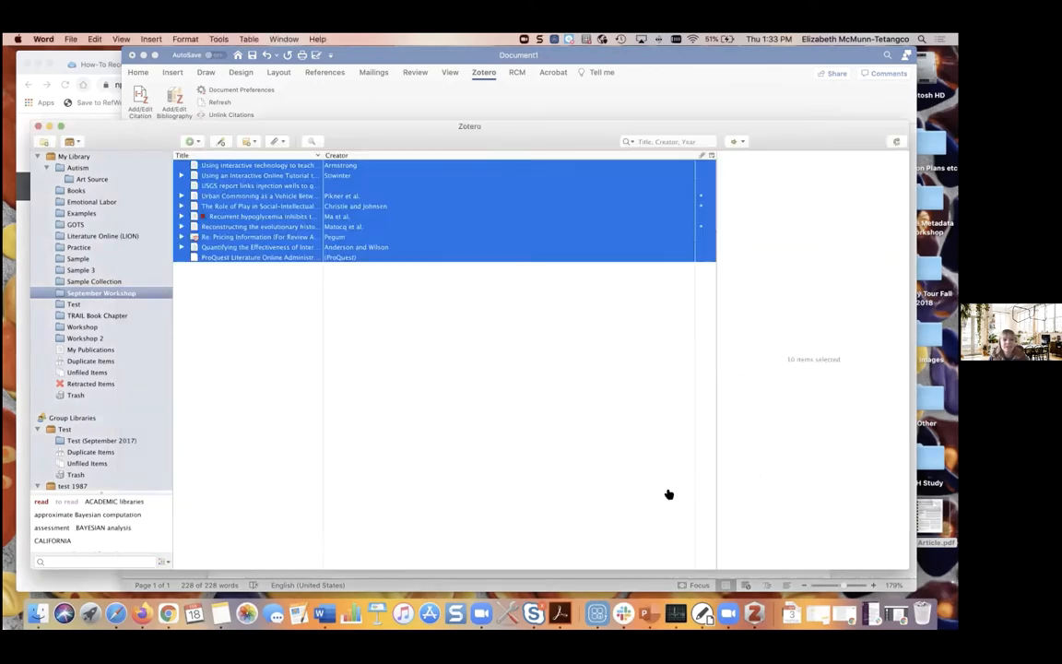
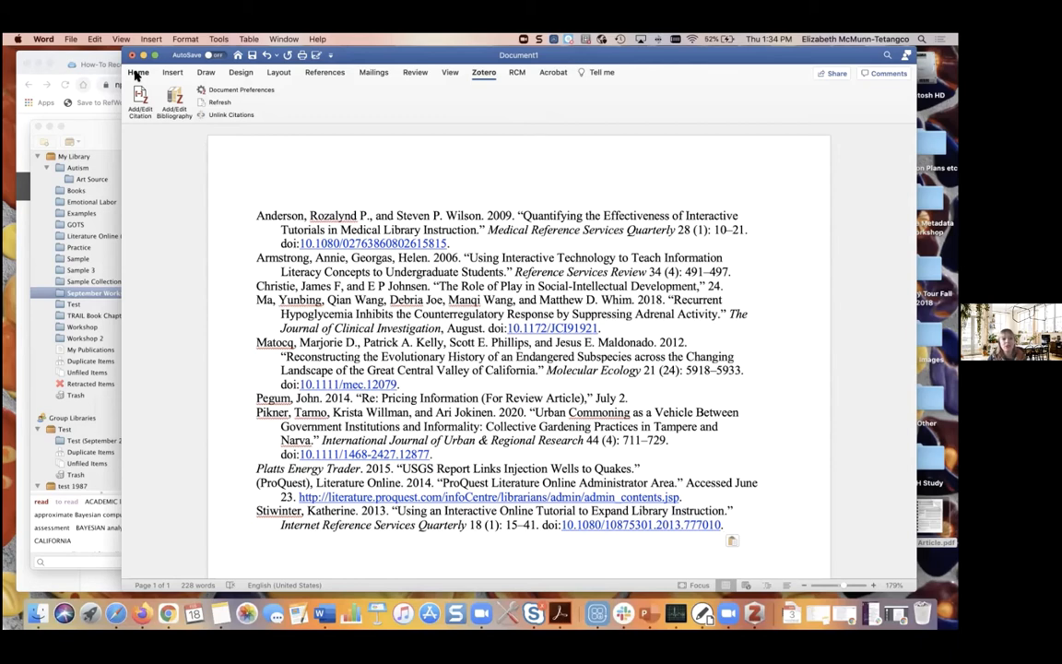
Step: Delete the entire pasted bibliography and try to insert a Zotero bibliography into the empty document
{"action": "left_click", "coordinate": [136, 73]}
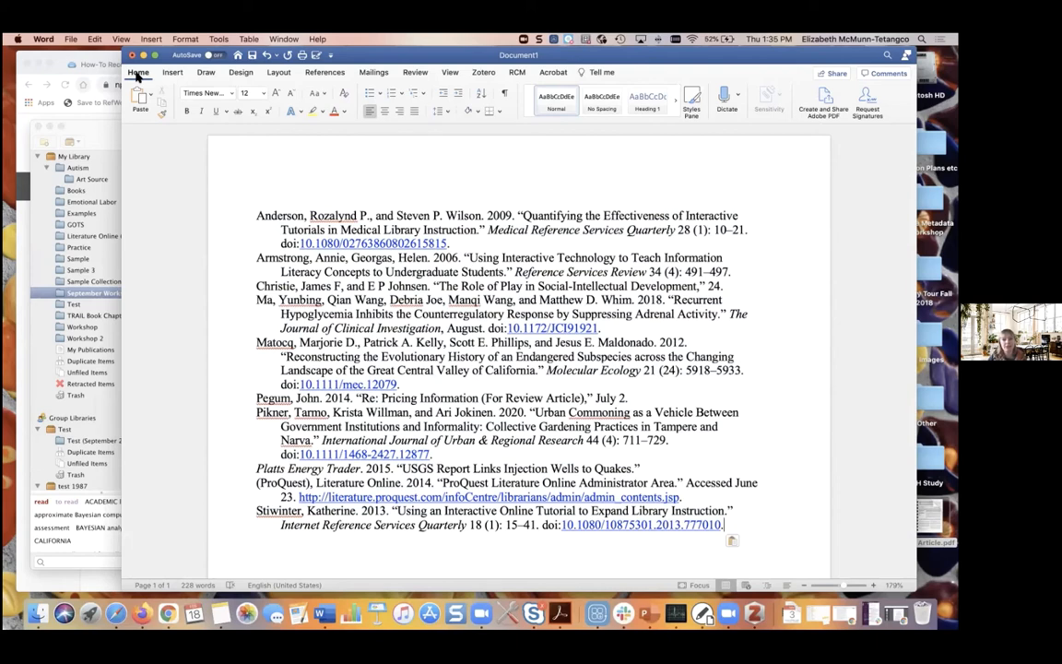
{"action": "left_click", "coordinate": [484, 73]}
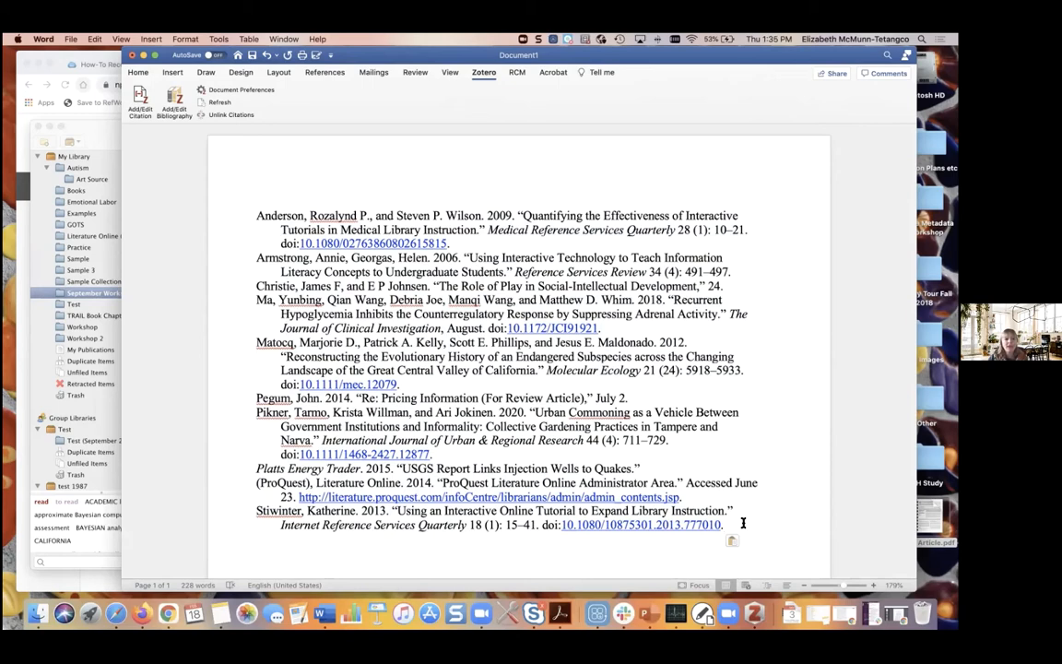
{"action": "left_click_drag", "start_coordinate": [743, 523], "coordinate": [235, 215]}
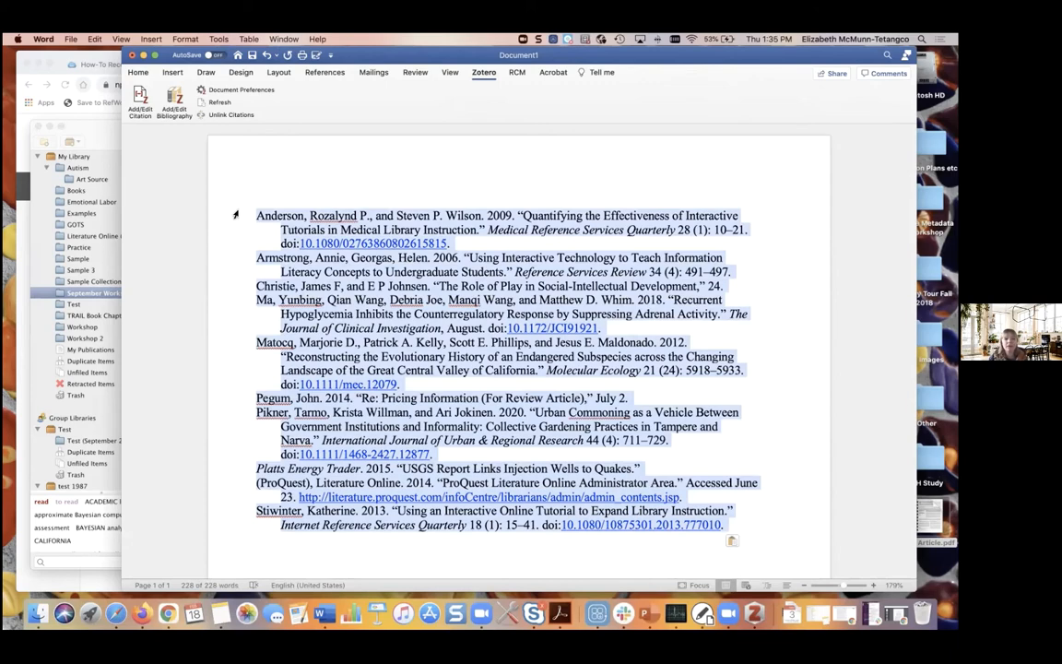
{"action": "key", "text": "BackSpace"}
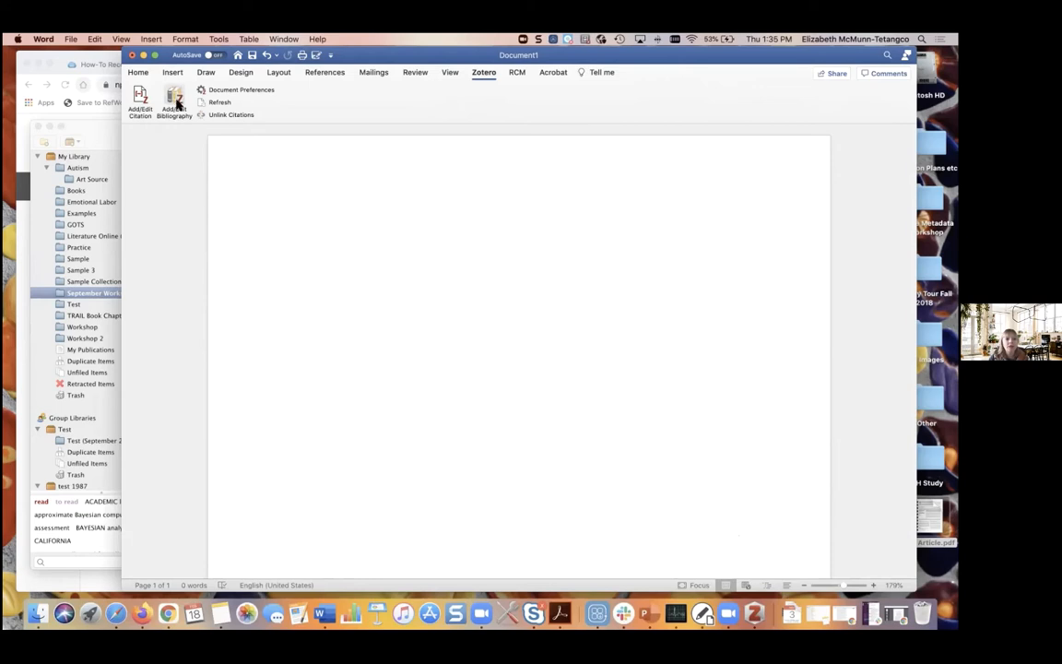
{"action": "left_click", "coordinate": [177, 100]}
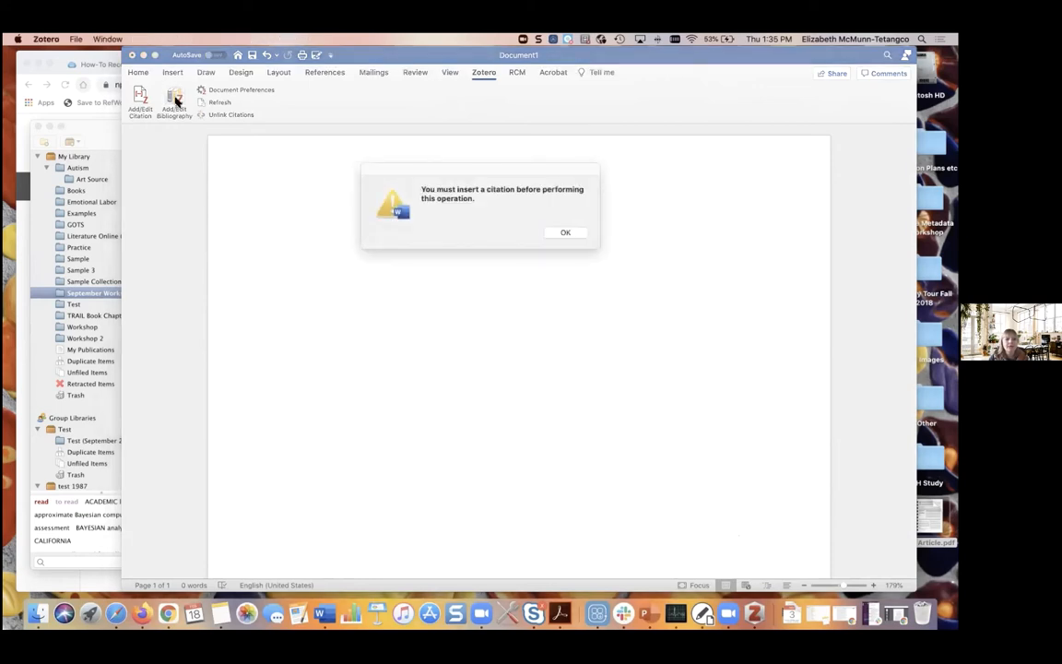
{"action": "left_click", "coordinate": [565, 232]}
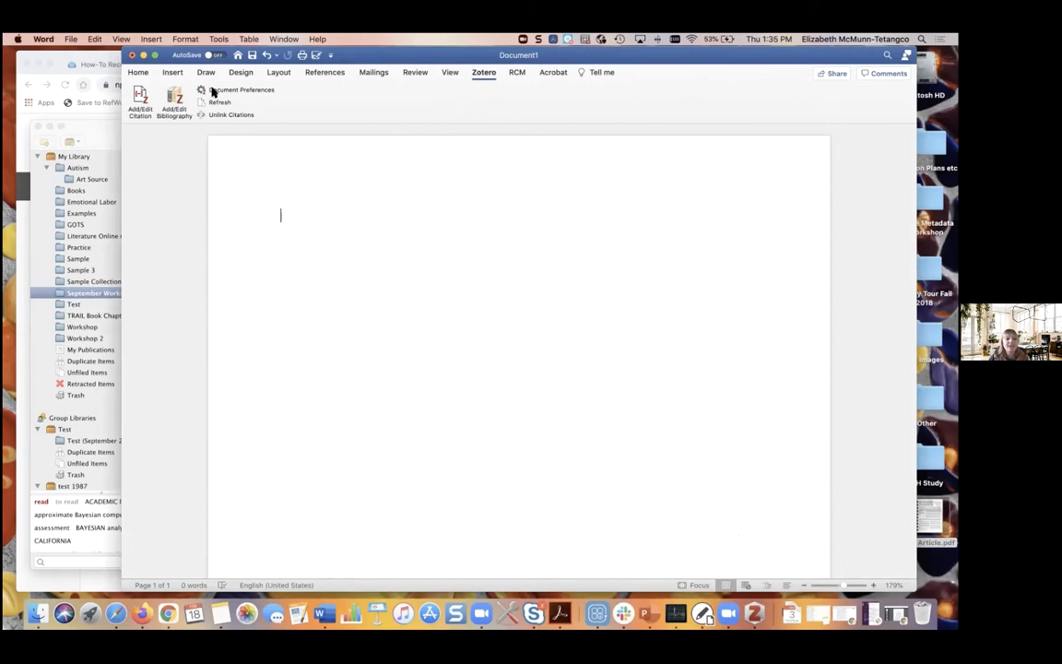
Step: Insert a citation for the September Workshop article "Quantifying the Effectiveness of Interactive Tutorials" using Classic View, and add "Here is more of my paper" after it
{"action": "left_click", "coordinate": [141, 96]}
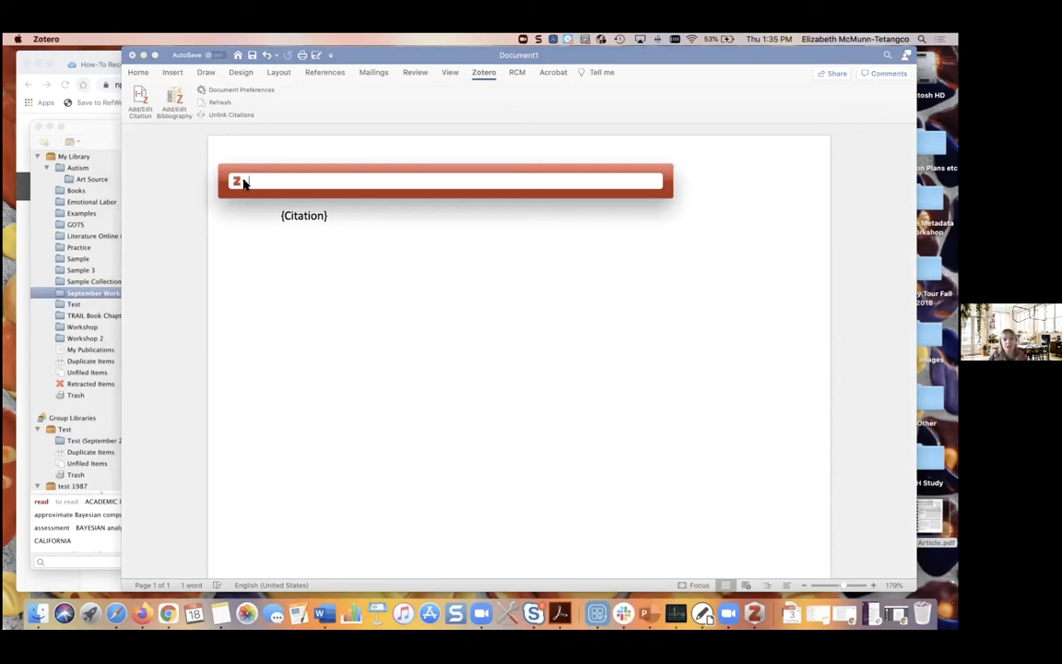
{"action": "left_click", "coordinate": [239, 182]}
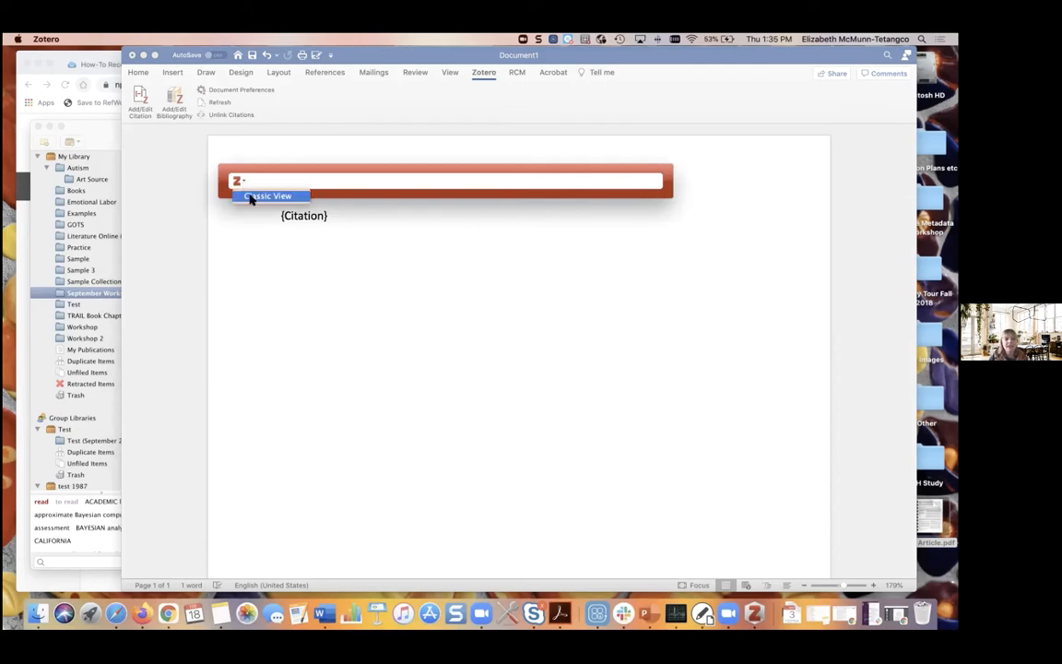
{"action": "left_click", "coordinate": [267, 197]}
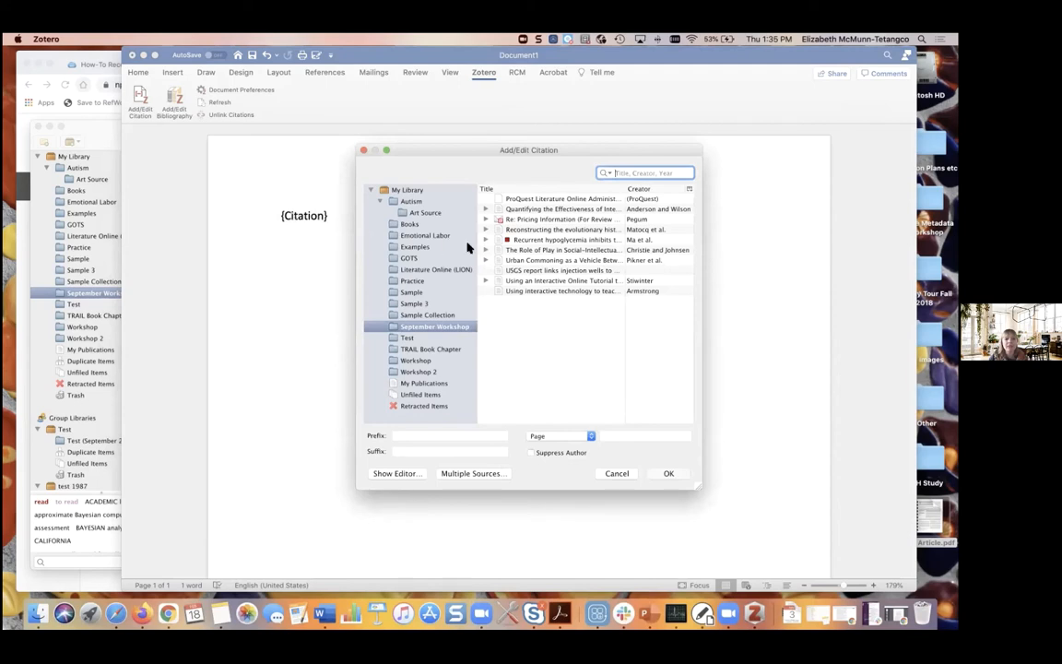
{"action": "left_click", "coordinate": [538, 213]}
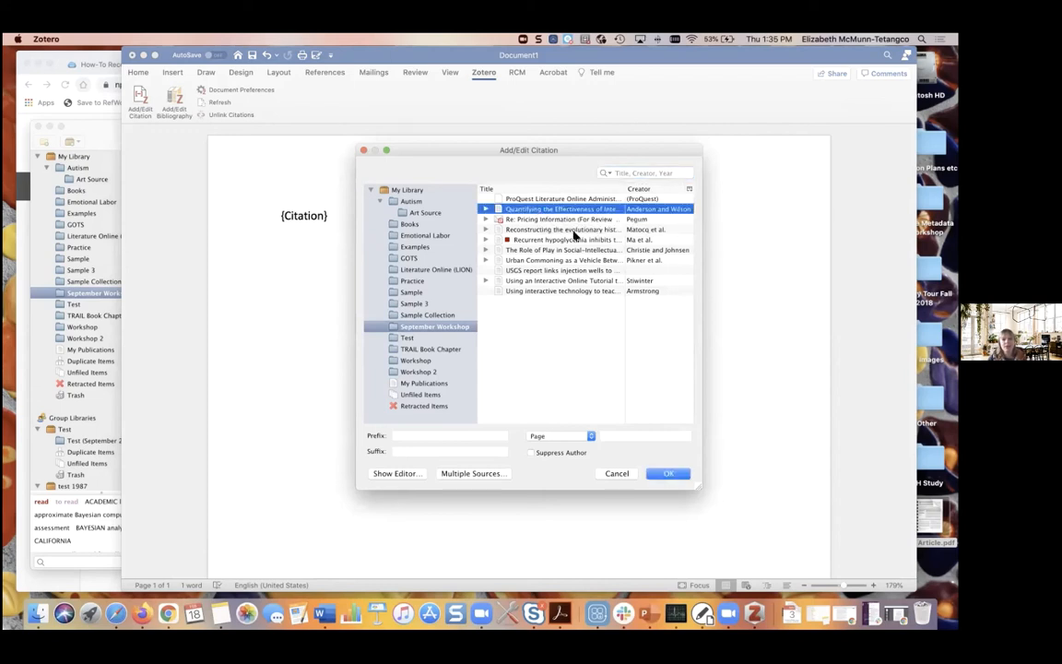
{"action": "left_click", "coordinate": [669, 473]}
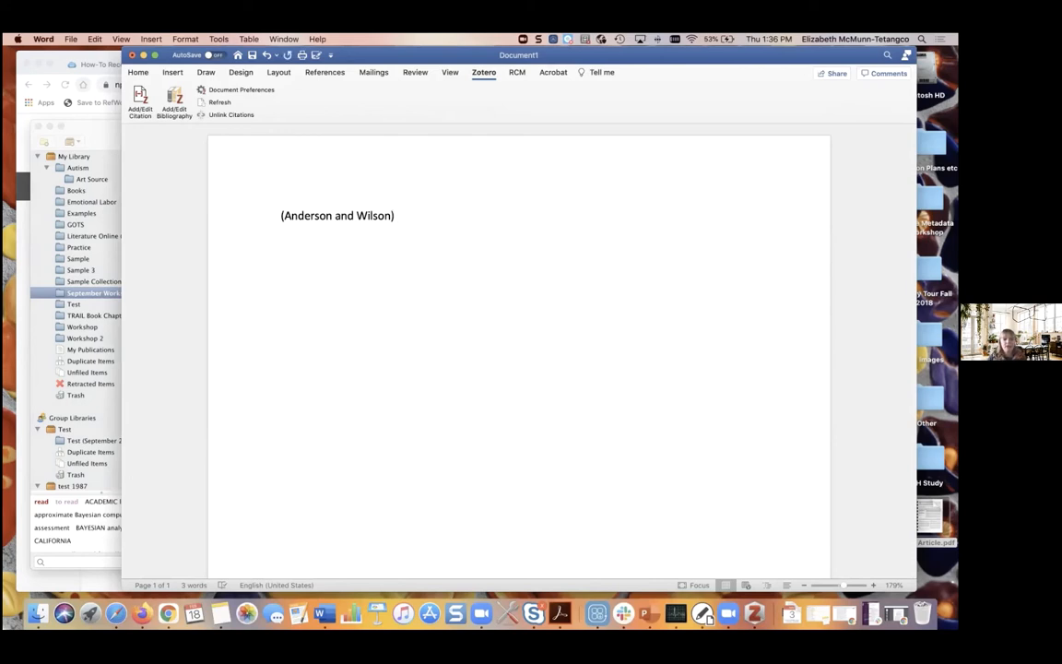
{"action": "type", "text": "Here is more of my paper"}
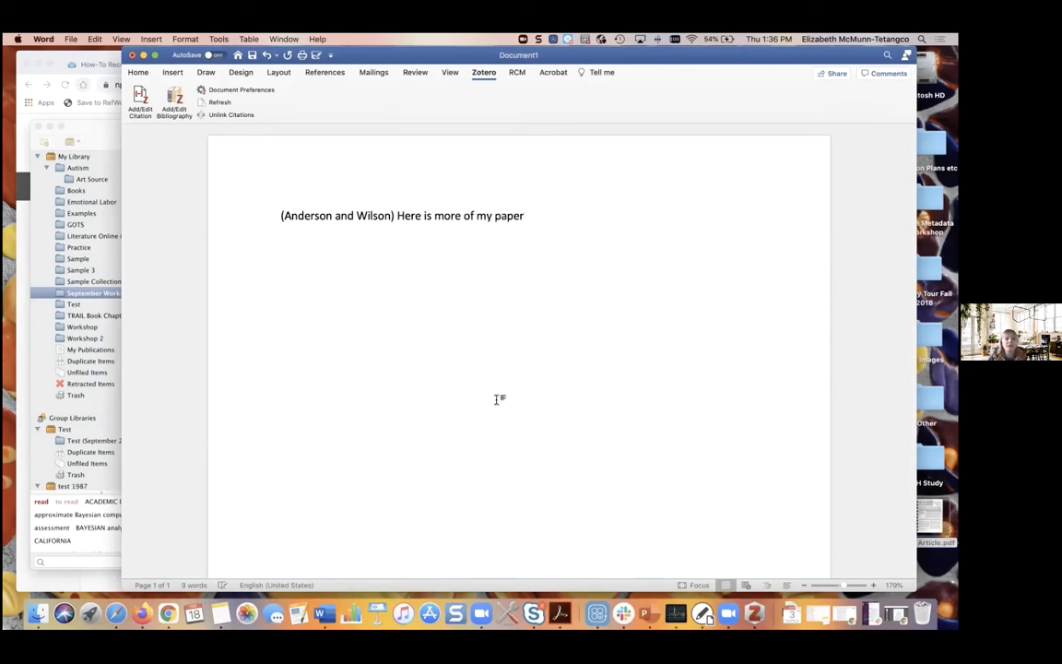
Step: Insert a Zotero citation for "Re: Pricing Information (For Review Article)" after the text "Here is more of my paper"
{"action": "left_click", "coordinate": [139, 110]}
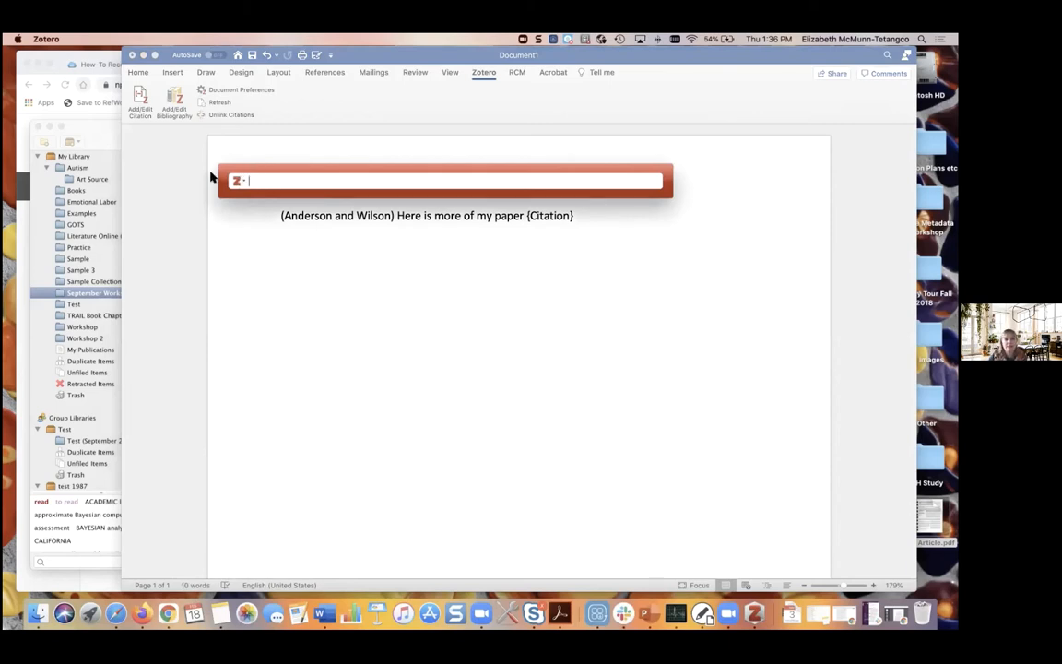
{"action": "left_click", "coordinate": [107, 134]}
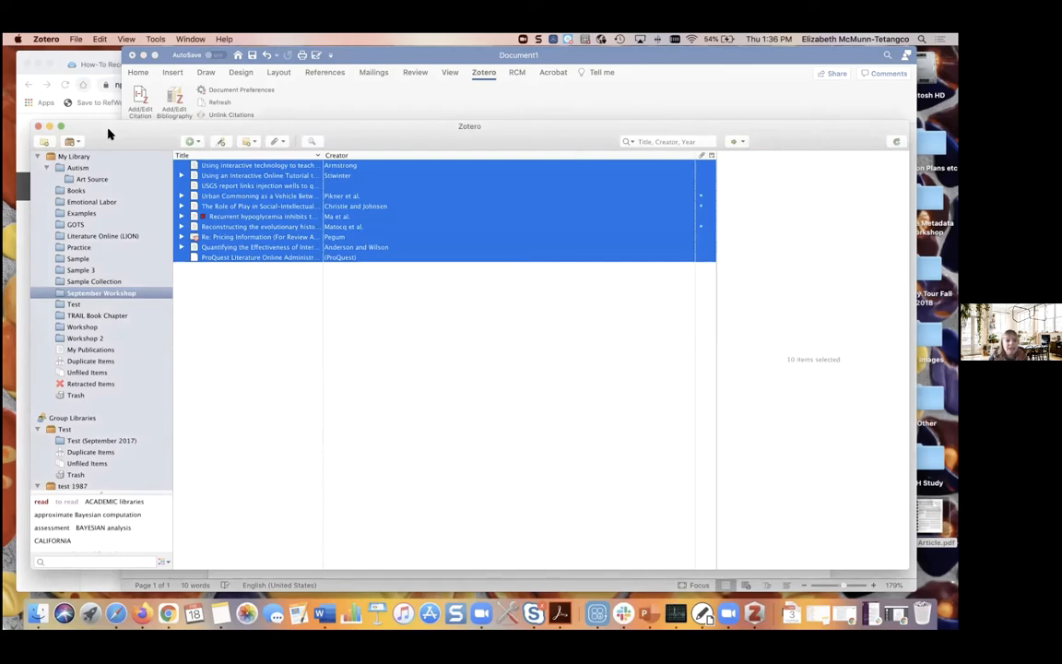
{"action": "left_click", "coordinate": [274, 93]}
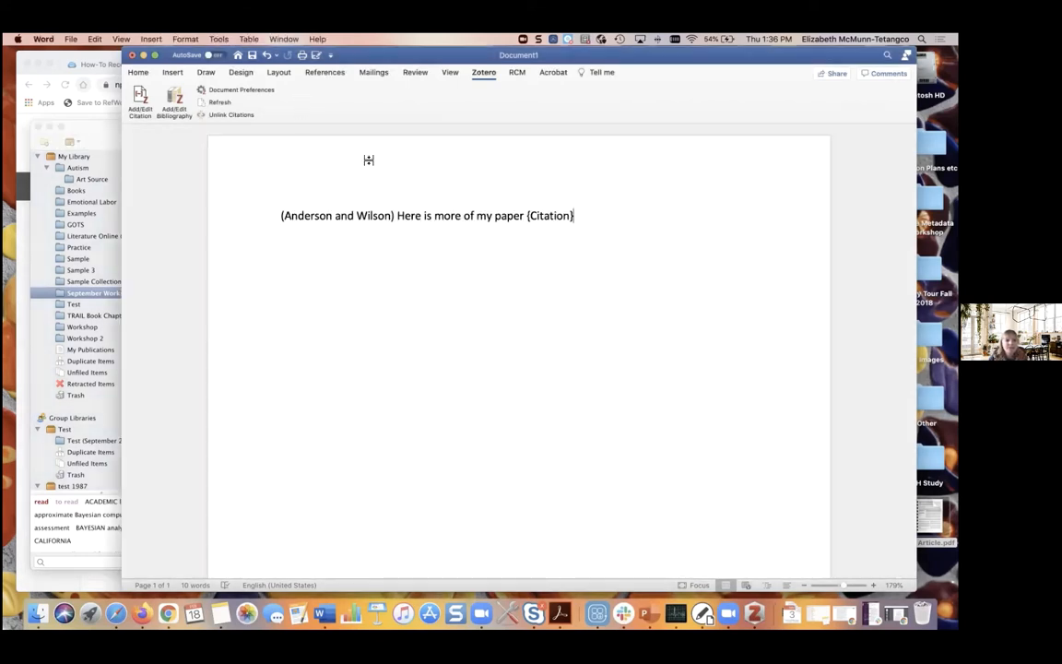
{"action": "left_click", "coordinate": [138, 96]}
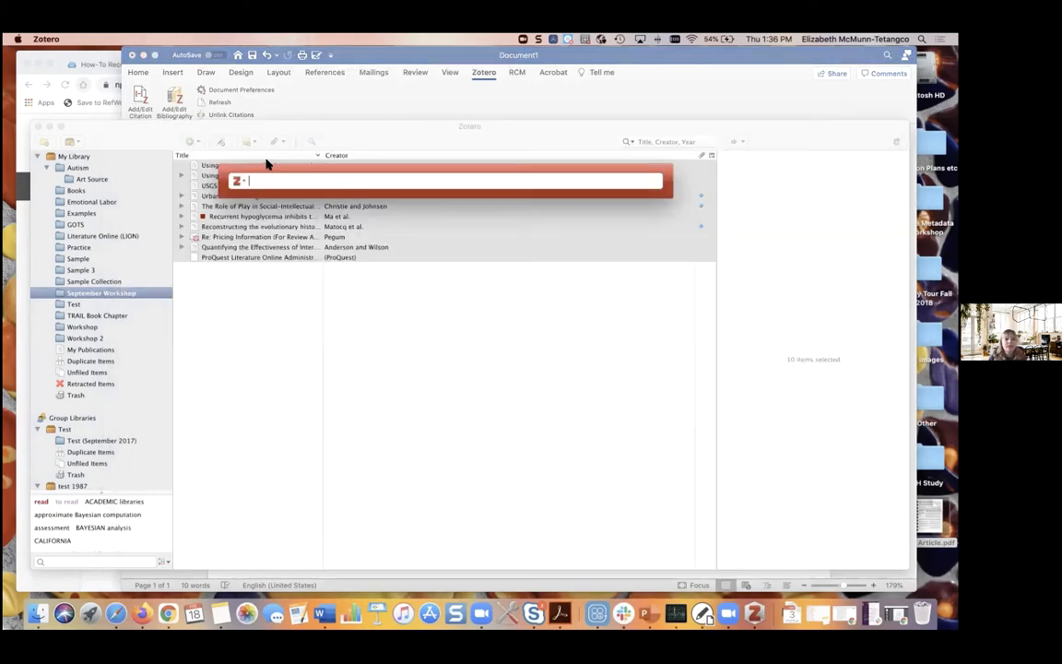
{"action": "type", "text": "pegum"}
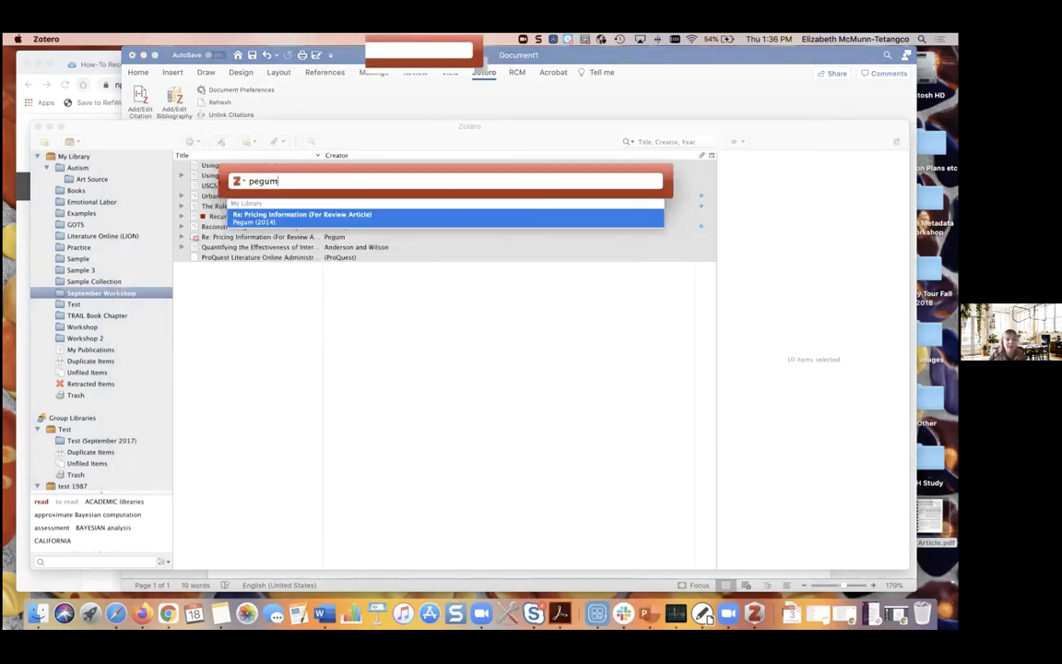
{"action": "left_click", "coordinate": [277, 215]}
{"action": "key", "text": "Return"}
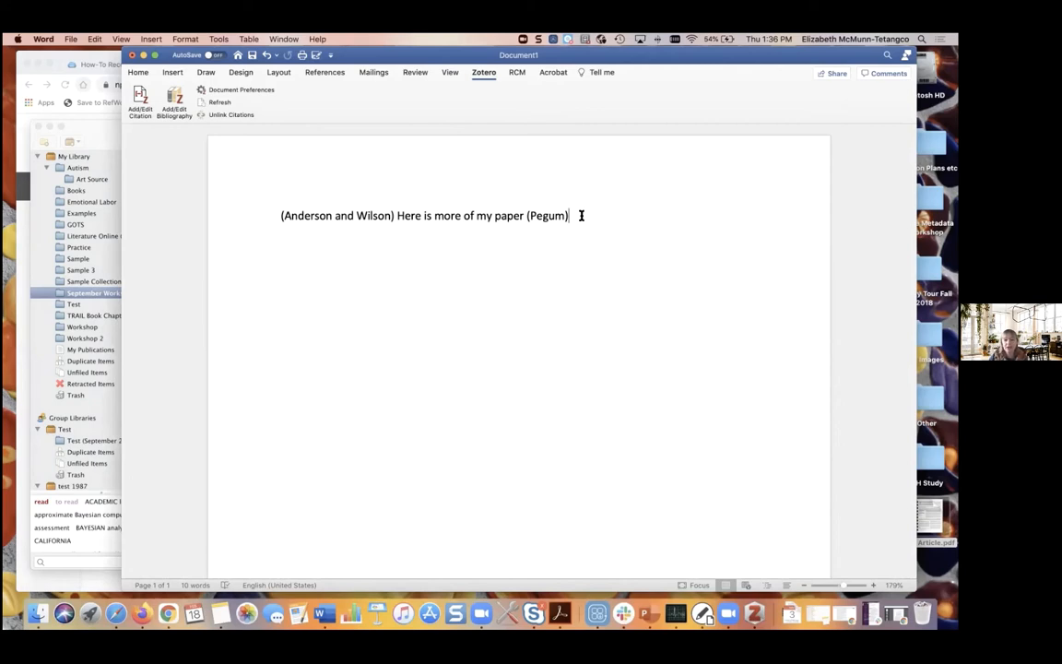
Step: Insert a Zotero bibliography on a new line below the cited text and shift the document window slightly aside
{"action": "key", "text": "Return"}
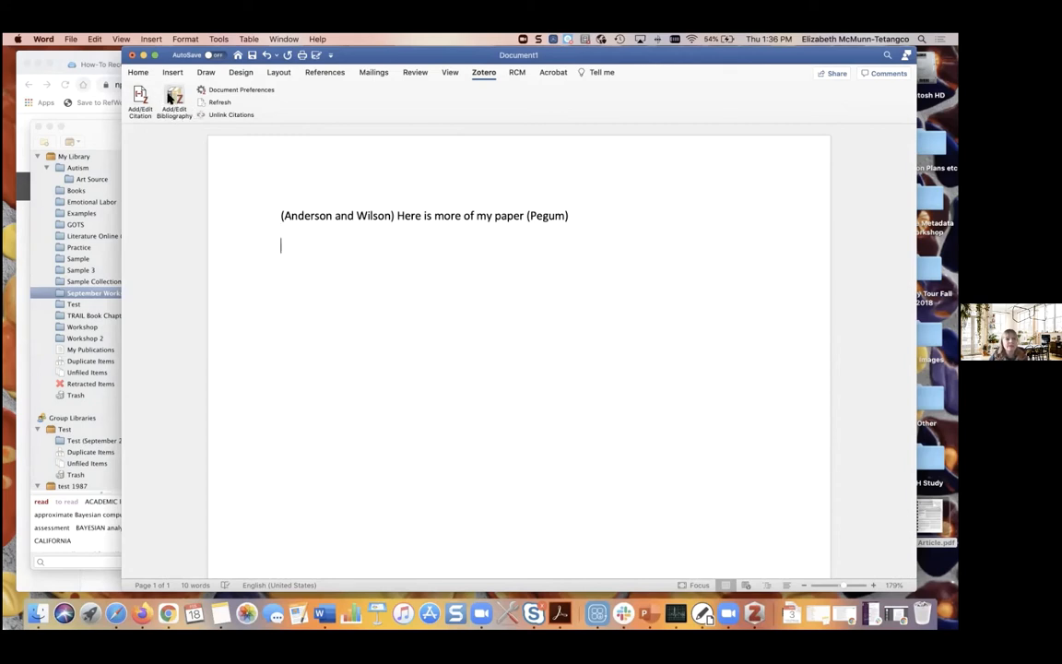
{"action": "left_click", "coordinate": [169, 97]}
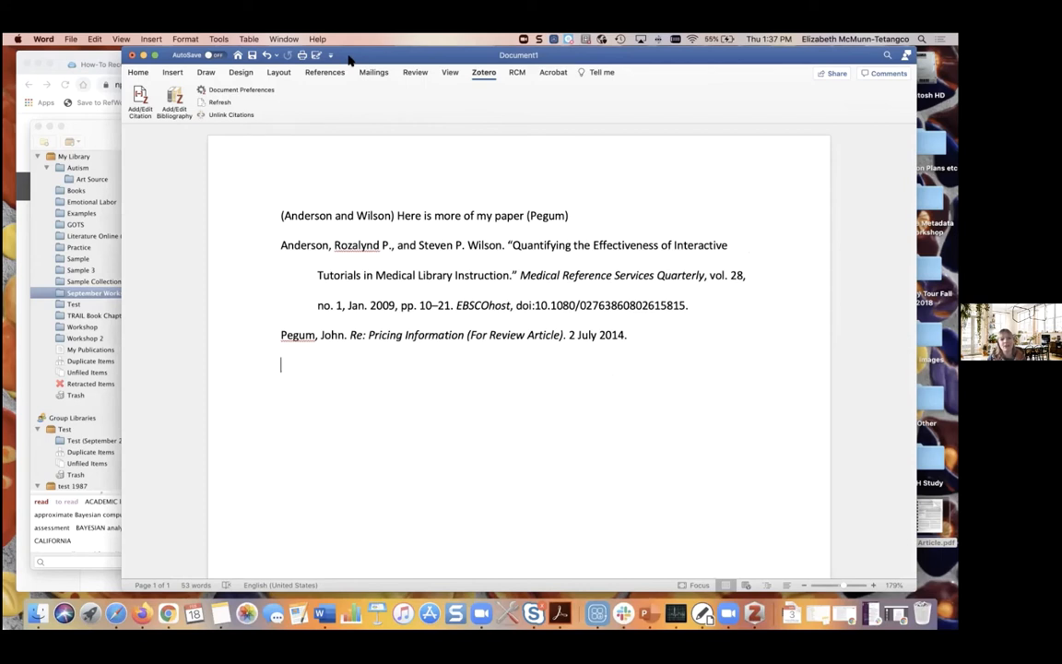
{"action": "left_click_drag", "start_coordinate": [350, 59], "coordinate": [385, 59]}
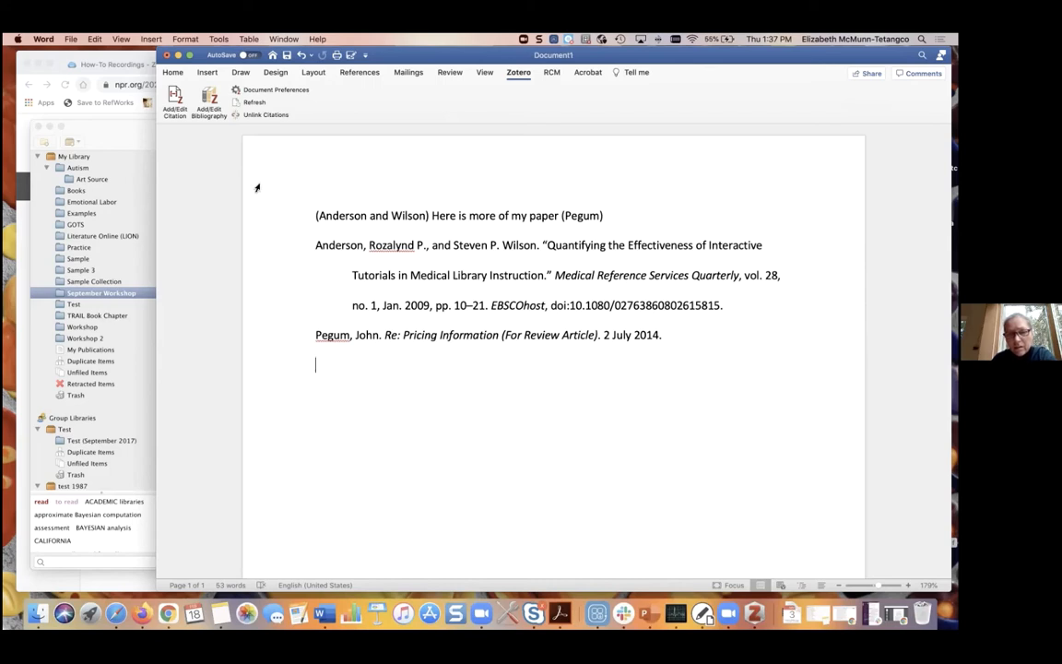
Step: Set the document's Zotero citation style to American Medical Association 11th edition
{"action": "left_click", "coordinate": [279, 90]}
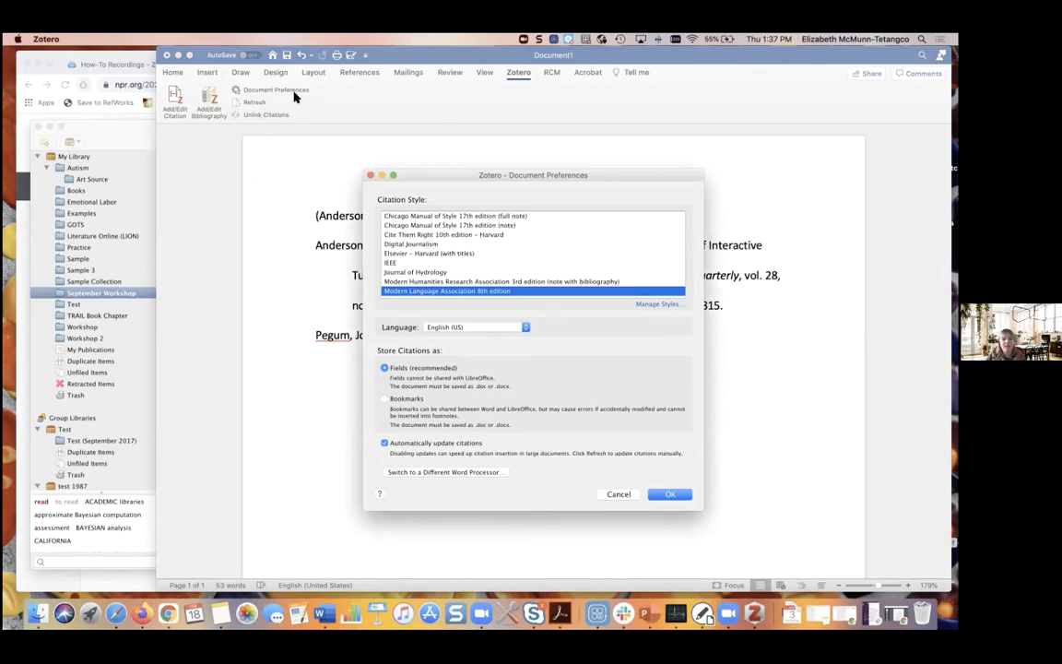
{"action": "scroll", "coordinate": [469, 240], "scroll_direction": "up", "scroll_amount": 10}
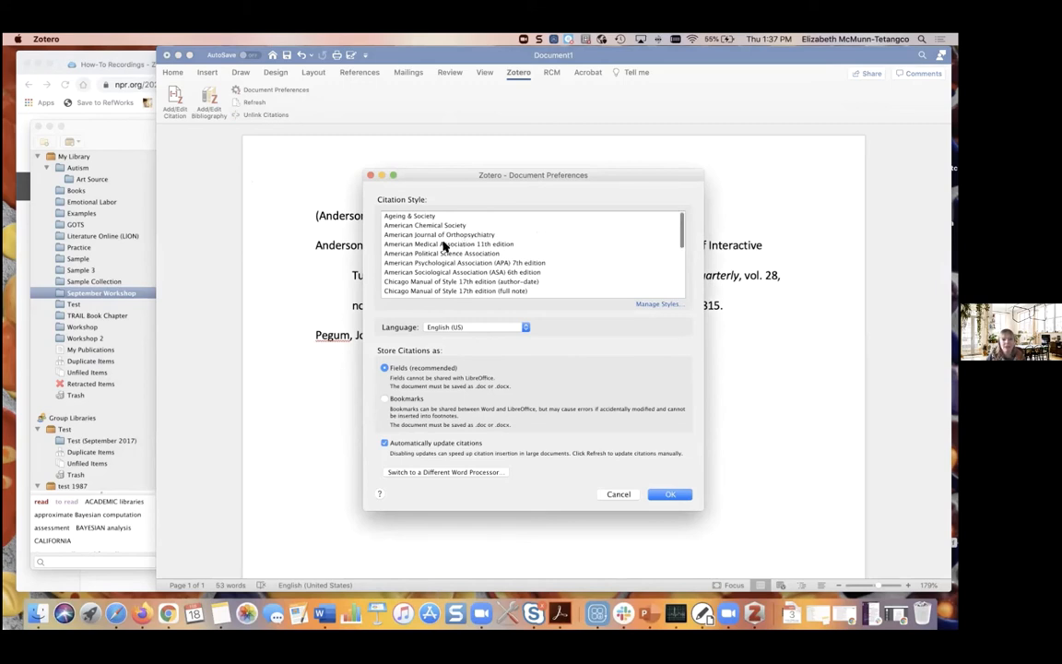
{"action": "left_click", "coordinate": [443, 244]}
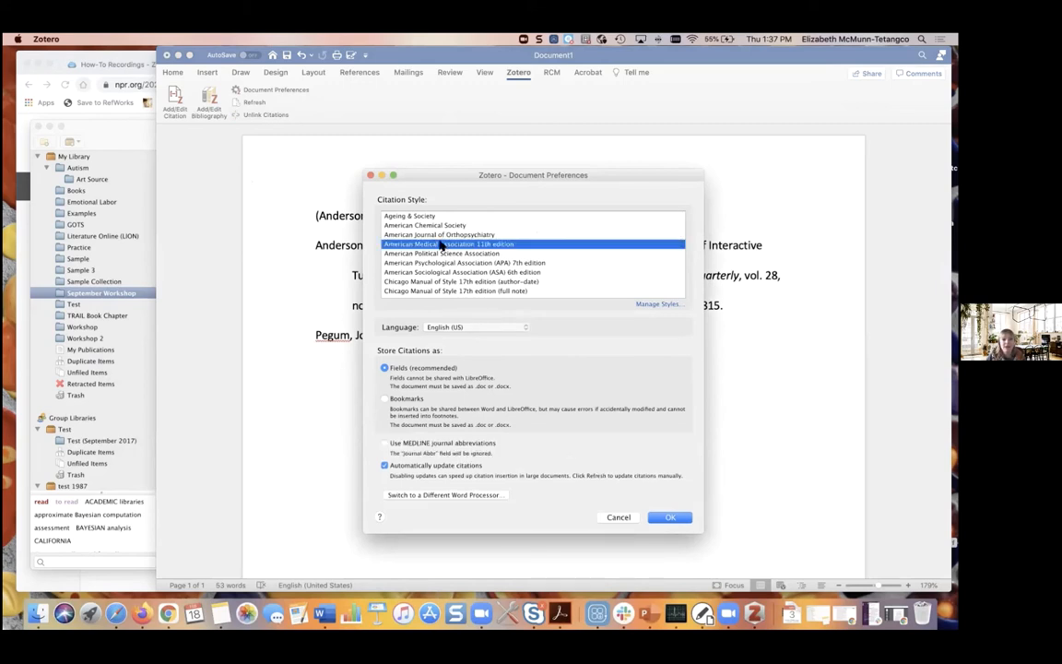
{"action": "left_click", "coordinate": [671, 518]}
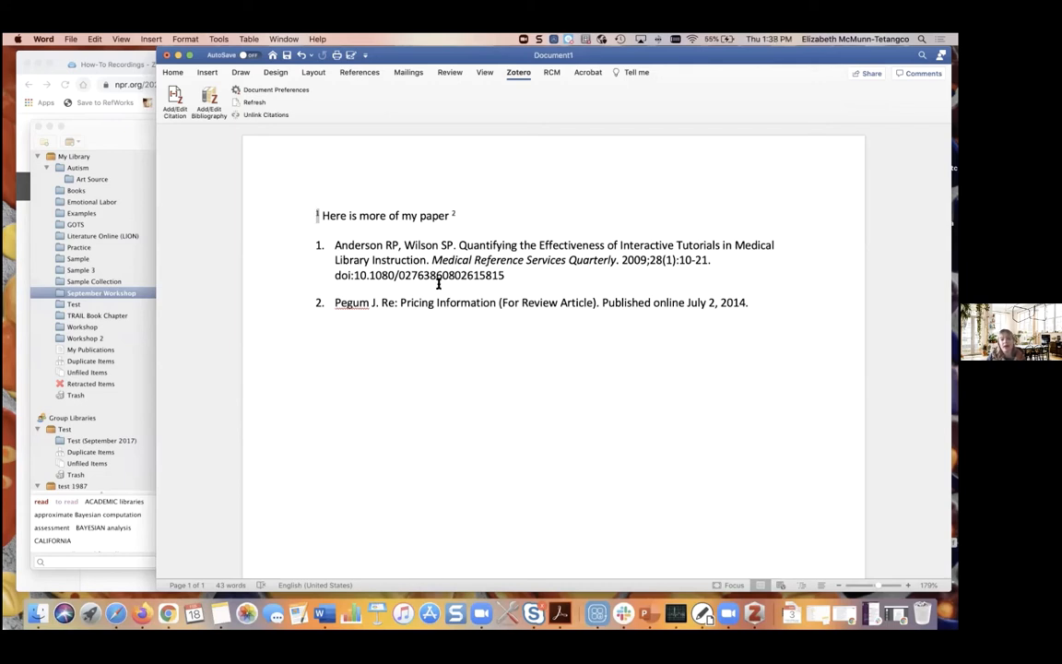
Step: Set the document's Zotero citation style to American Political Science Association
{"action": "left_click", "coordinate": [270, 89]}
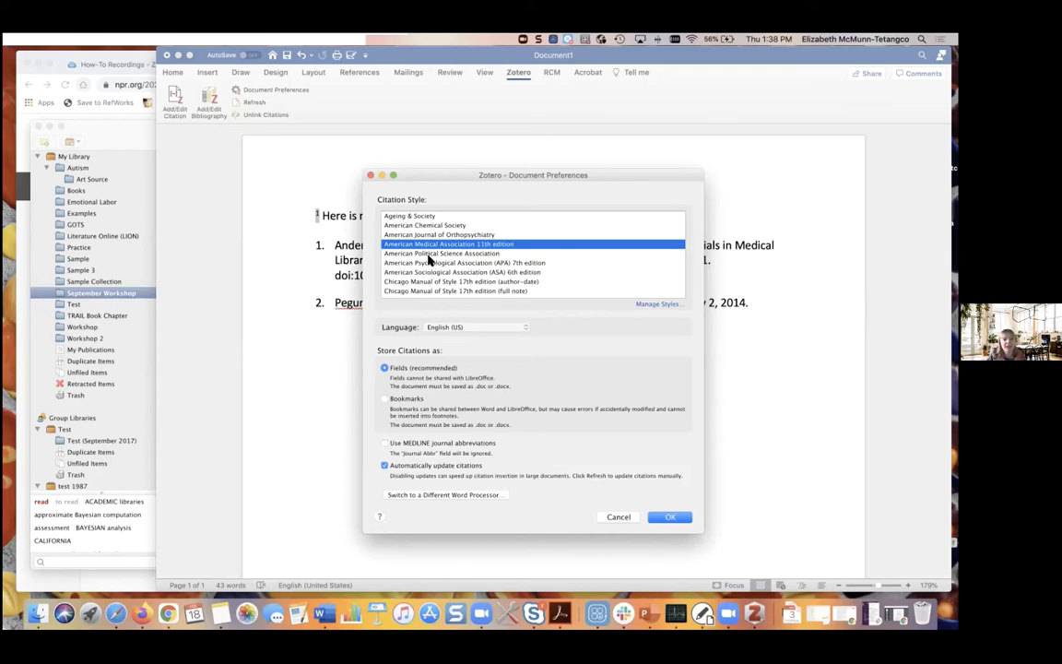
{"action": "key", "text": "Down"}
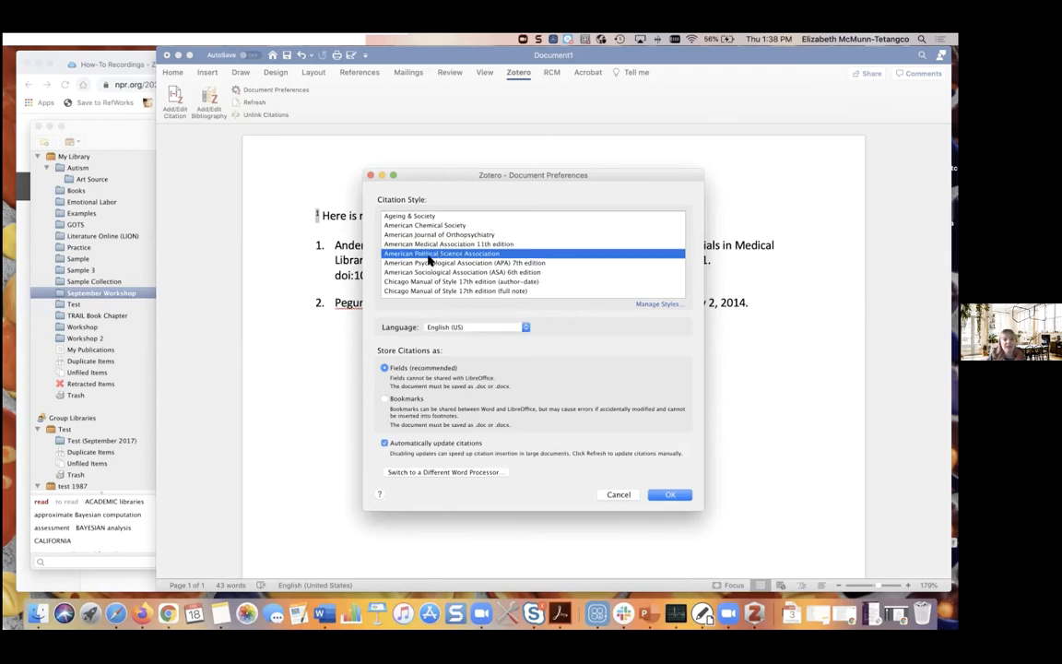
{"action": "left_click", "coordinate": [671, 495]}
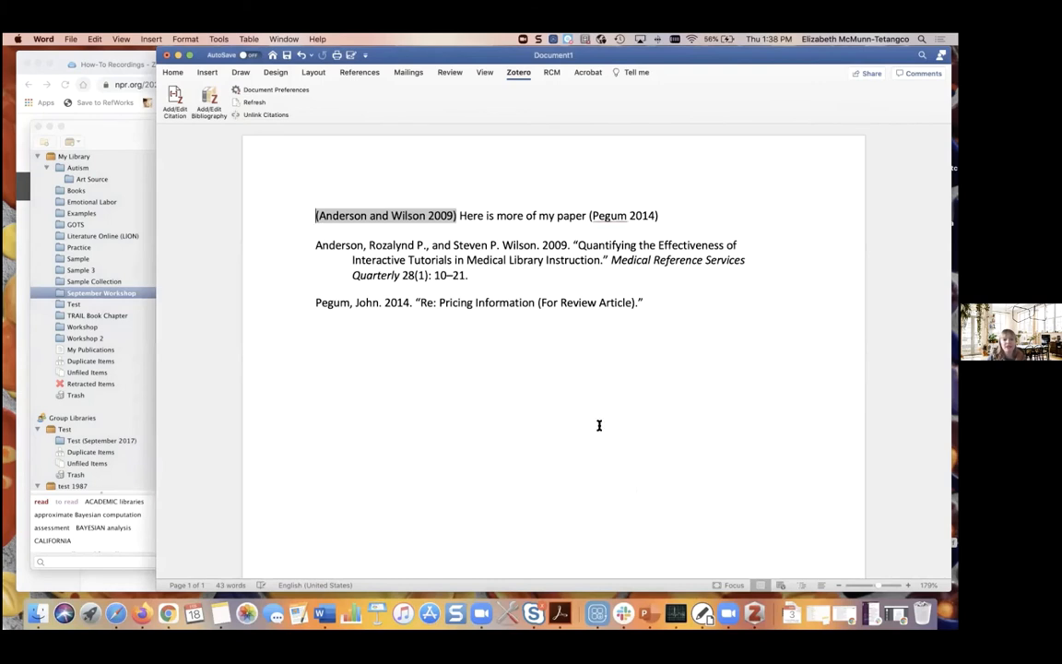
{"action": "left_click", "coordinate": [601, 425]}
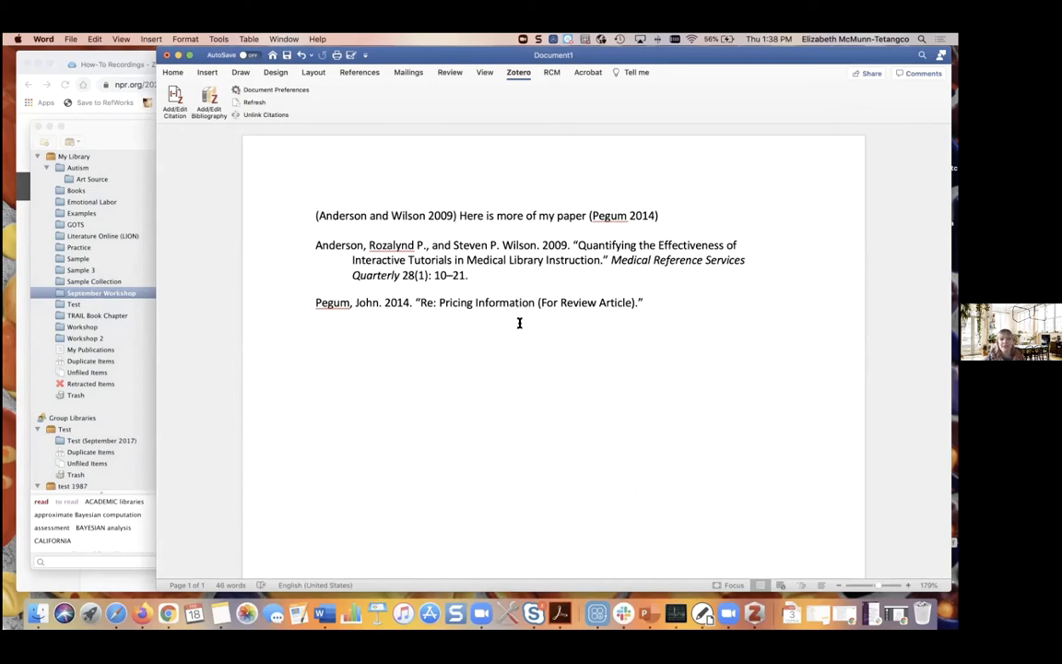
Step: Switch to the untitled Google Docs document in Chrome, examine its Zotero commands, and return to the Word document
{"action": "left_click", "coordinate": [22, 132]}
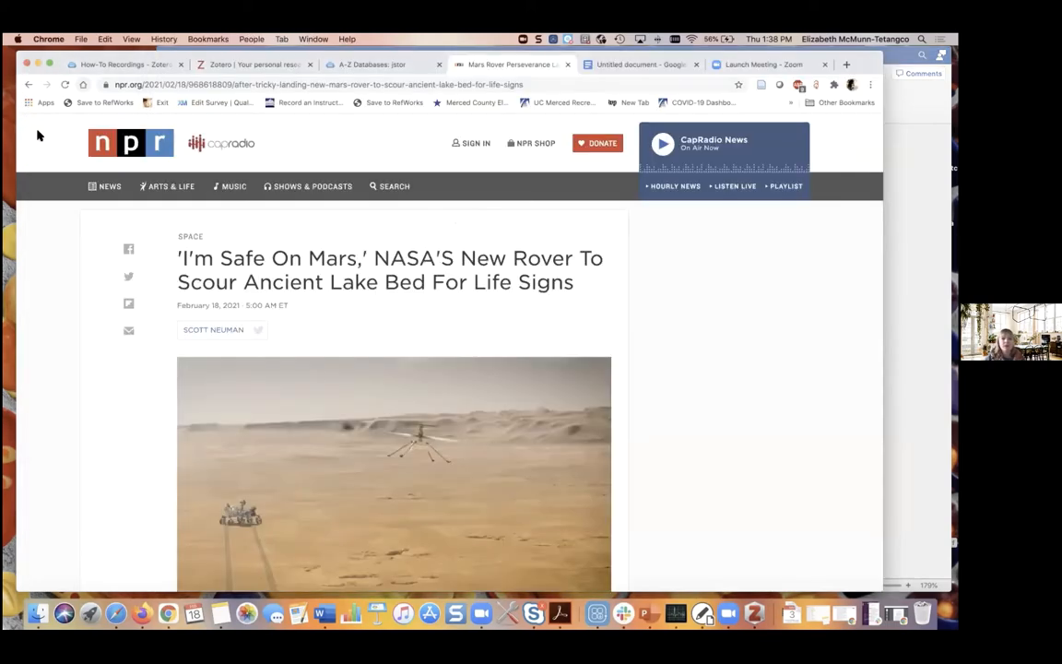
{"action": "left_click", "coordinate": [630, 67]}
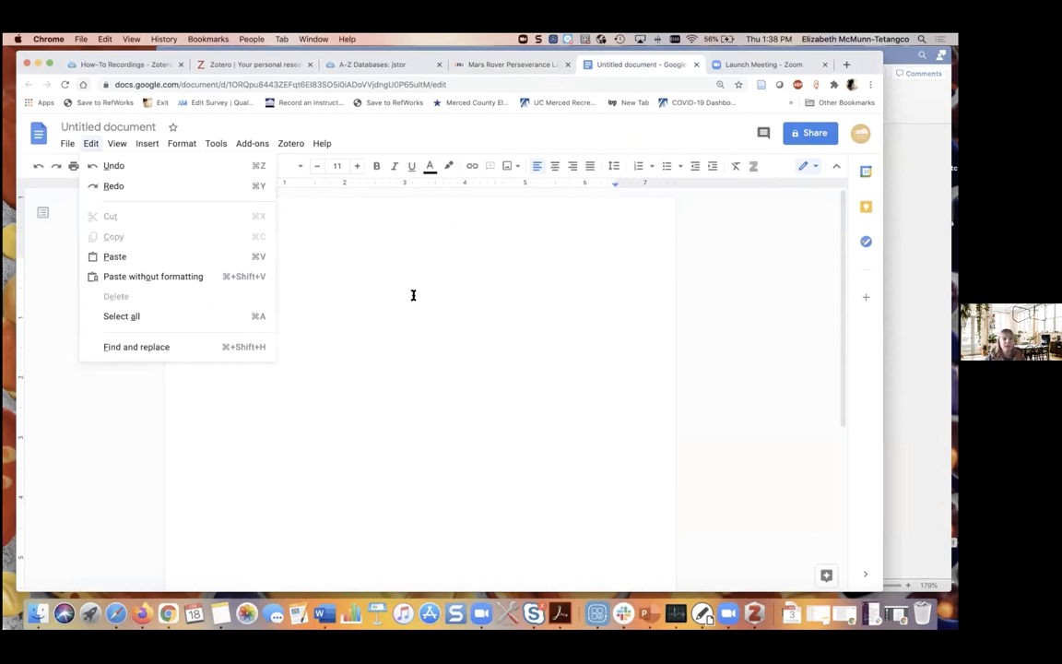
{"action": "left_click", "coordinate": [56, 334]}
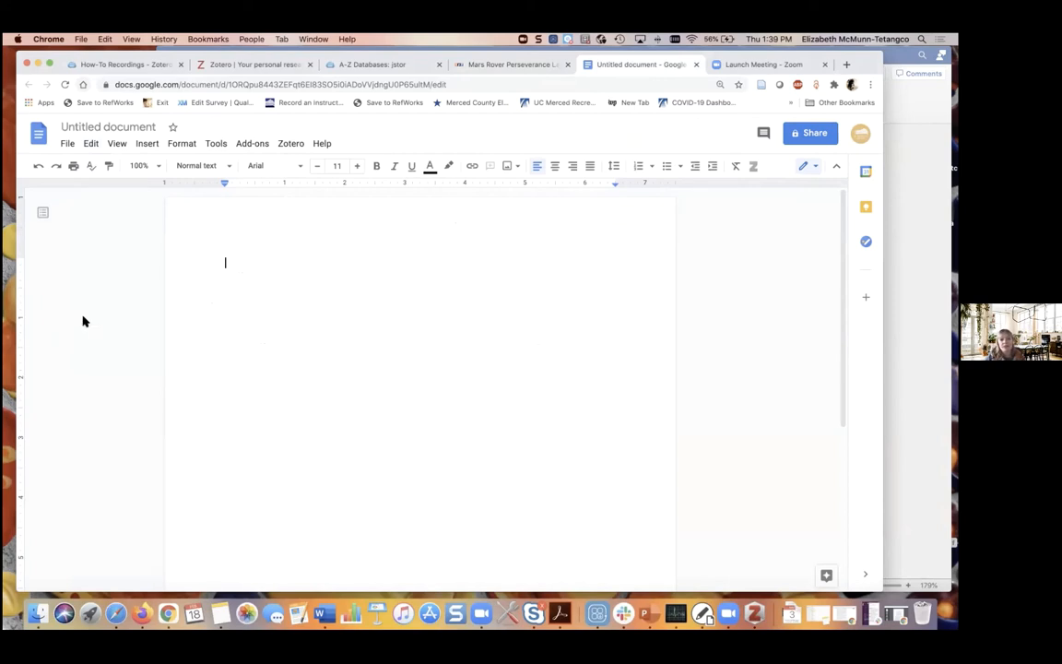
{"action": "left_click", "coordinate": [289, 145]}
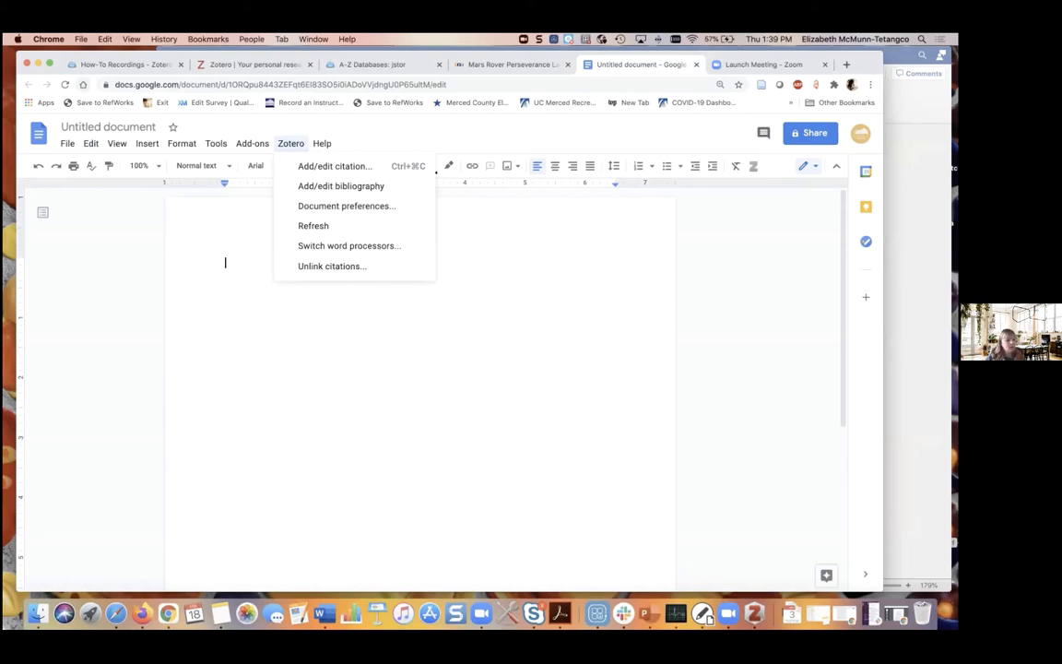
{"action": "left_click", "coordinate": [899, 313]}
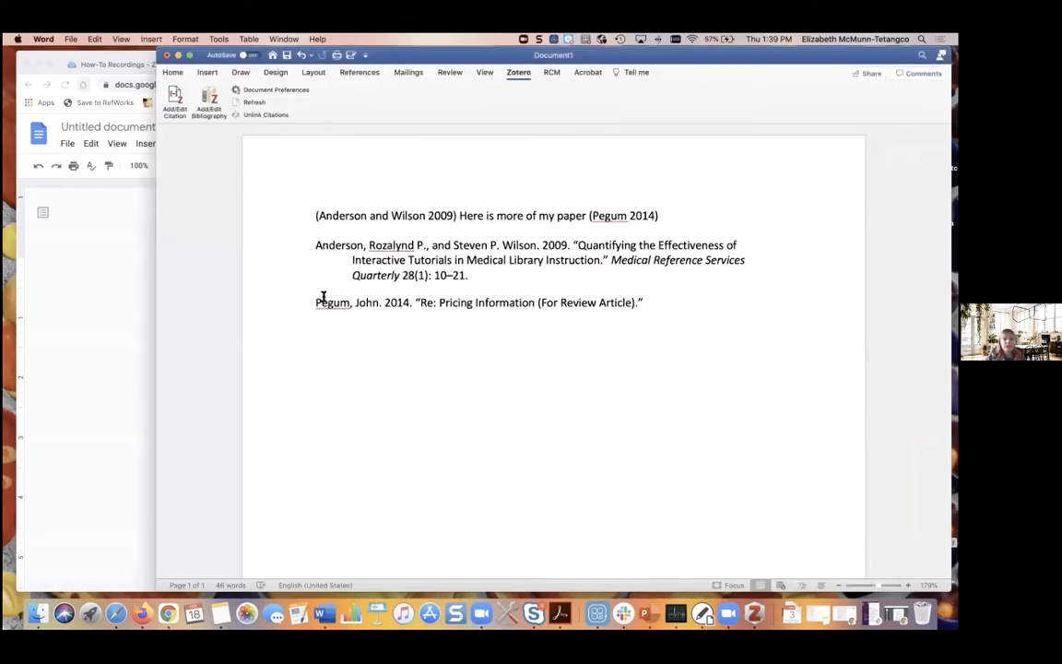
Step: Switch to Zotero and add the article PDF from the desktop to the September Workshop collection, rearranging the windows to reach the file
{"action": "left_click", "coordinate": [756, 613]}
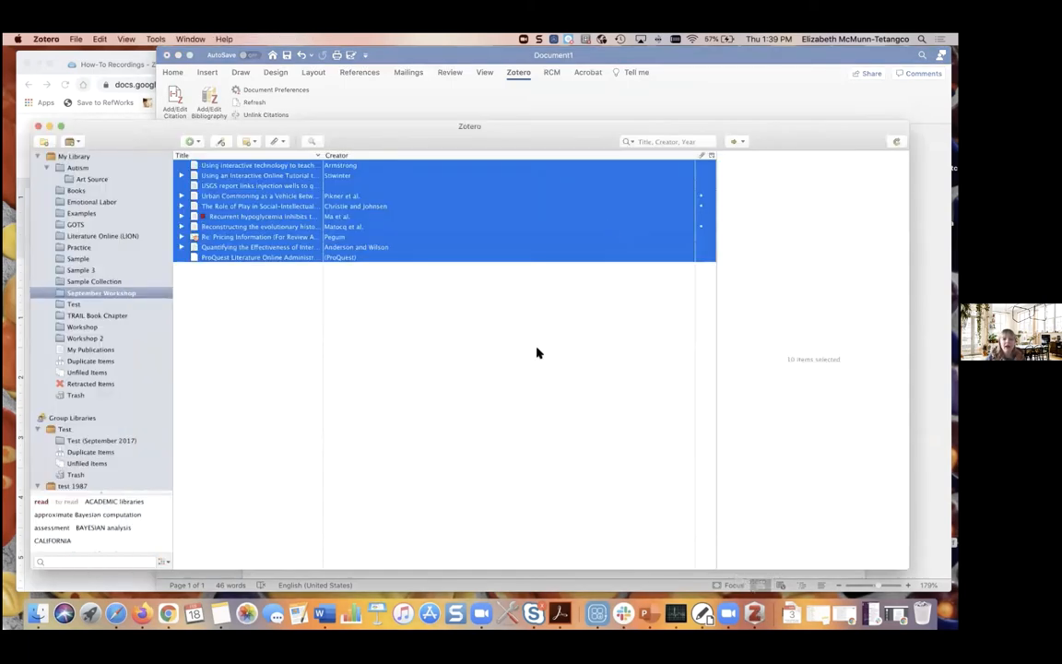
{"action": "left_click_drag", "start_coordinate": [471, 136], "coordinate": [479, 99]}
{"action": "left_click", "coordinate": [361, 196]}
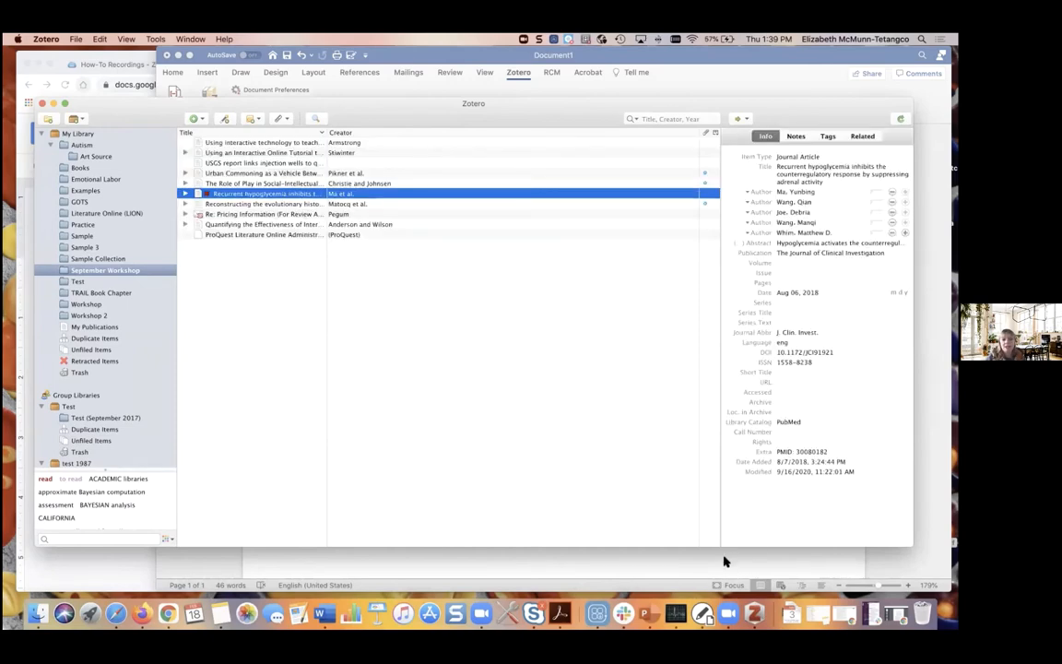
{"action": "left_click", "coordinate": [446, 556]}
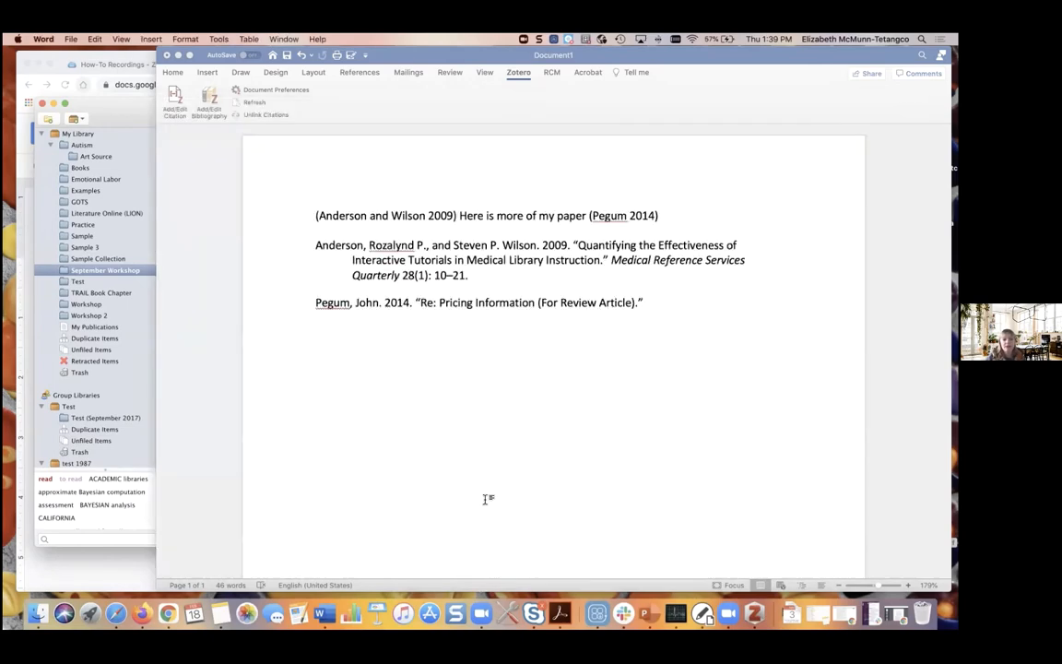
{"action": "left_click_drag", "start_coordinate": [715, 57], "coordinate": [584, 57]}
{"action": "left_click", "coordinate": [849, 523]}
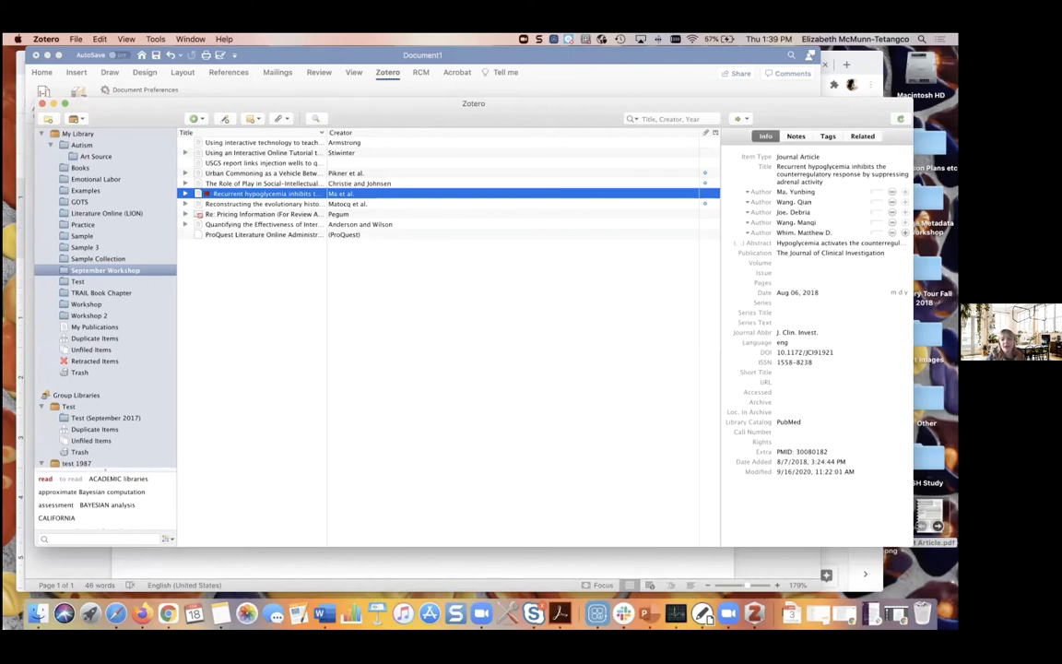
{"action": "left_click_drag", "start_coordinate": [930, 518], "coordinate": [296, 257]}
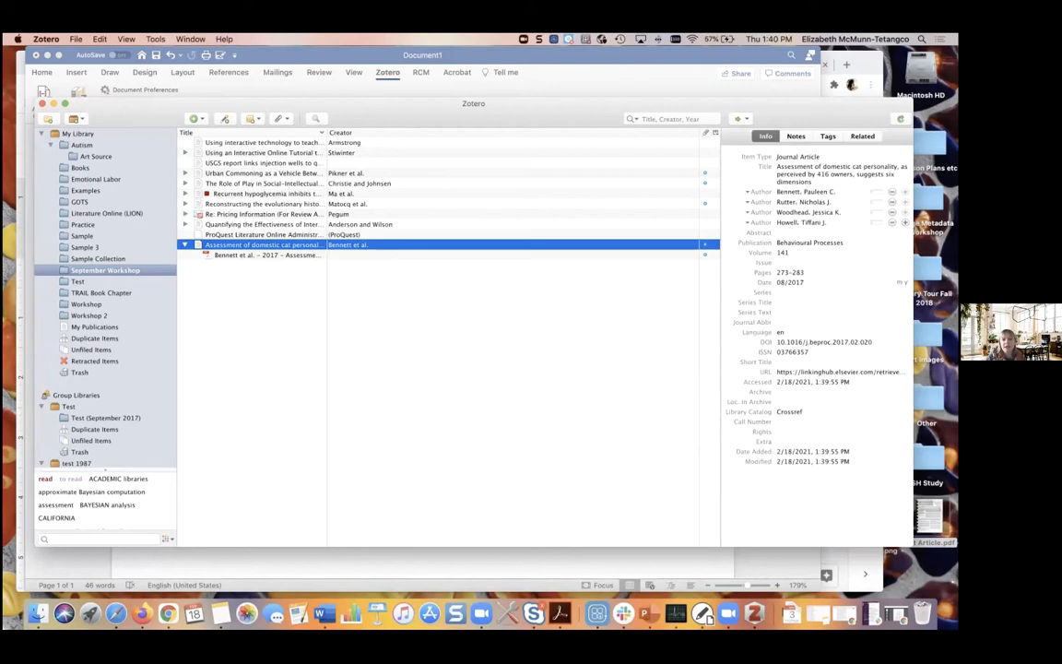
Step: Examine the editable title, item type, author and publication fields of the domestic cat personality article
{"action": "left_click", "coordinate": [805, 171]}
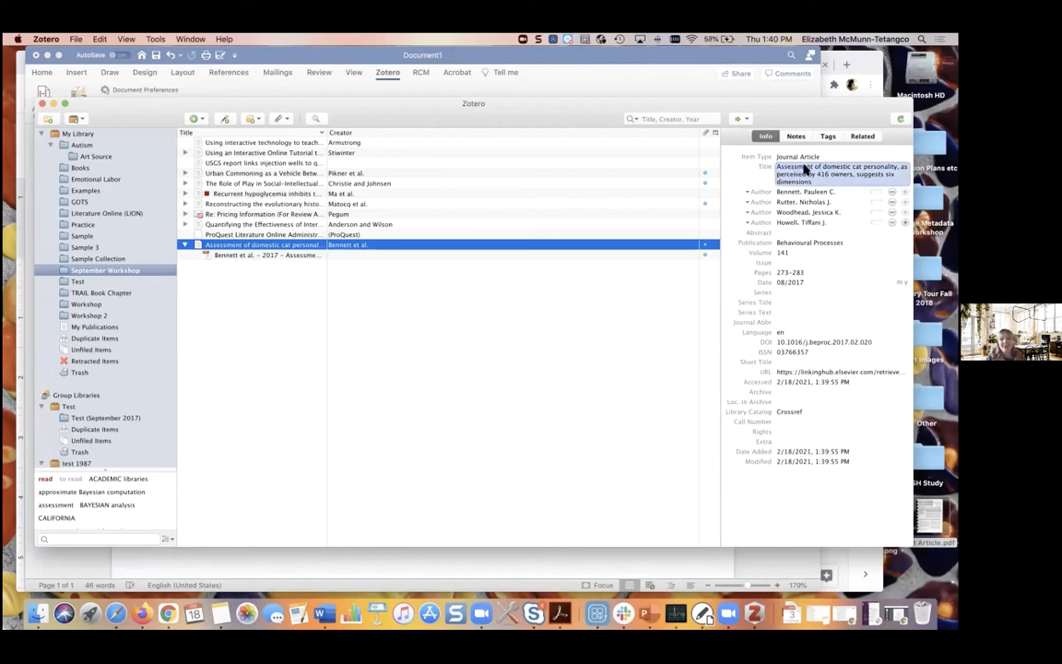
{"action": "left_click", "coordinate": [805, 158]}
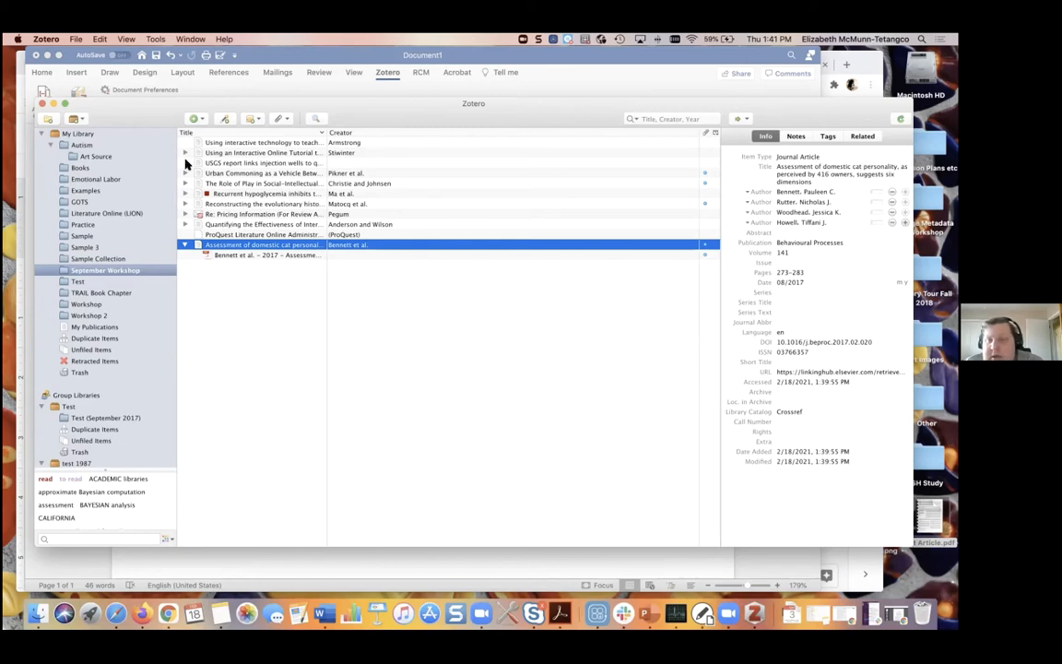
{"action": "left_click", "coordinate": [756, 191]}
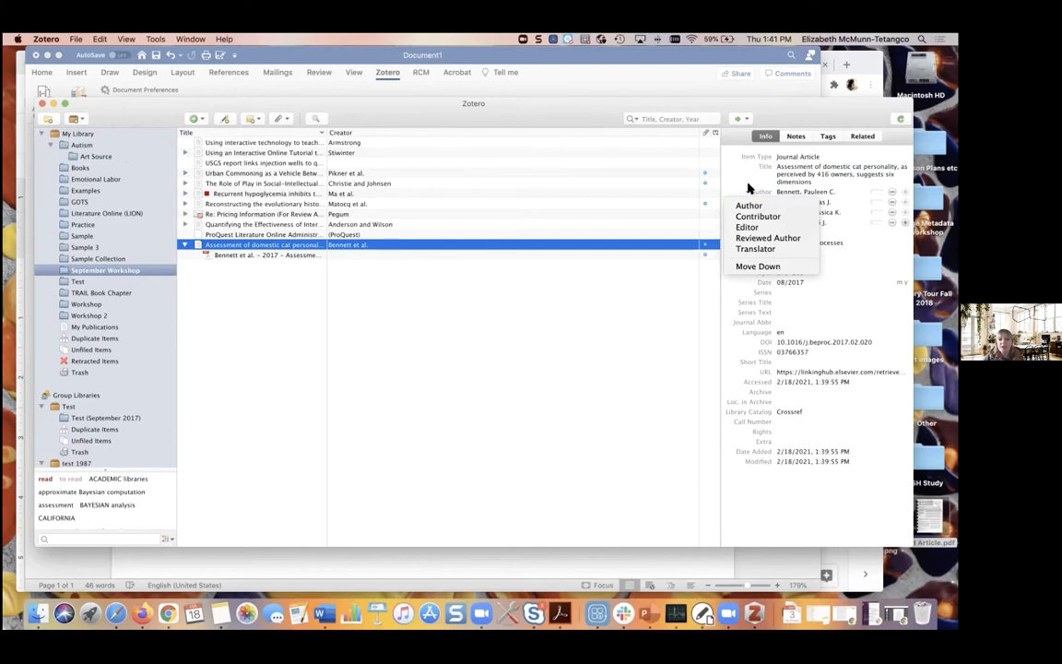
{"action": "left_click", "coordinate": [744, 182]}
{"action": "left_click", "coordinate": [788, 191]}
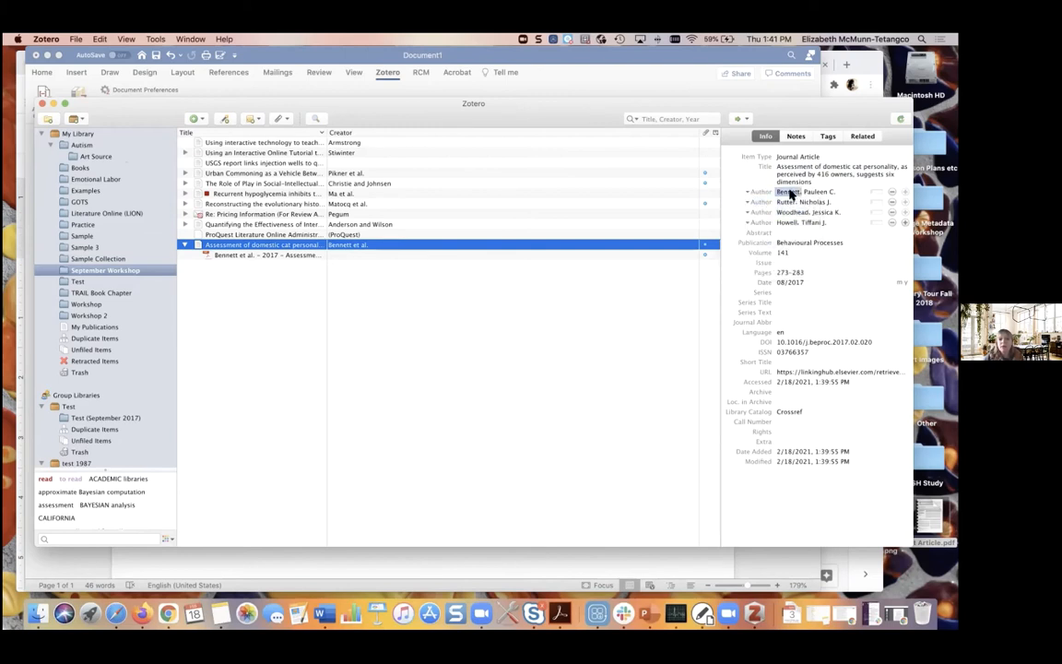
{"action": "left_click", "coordinate": [795, 243]}
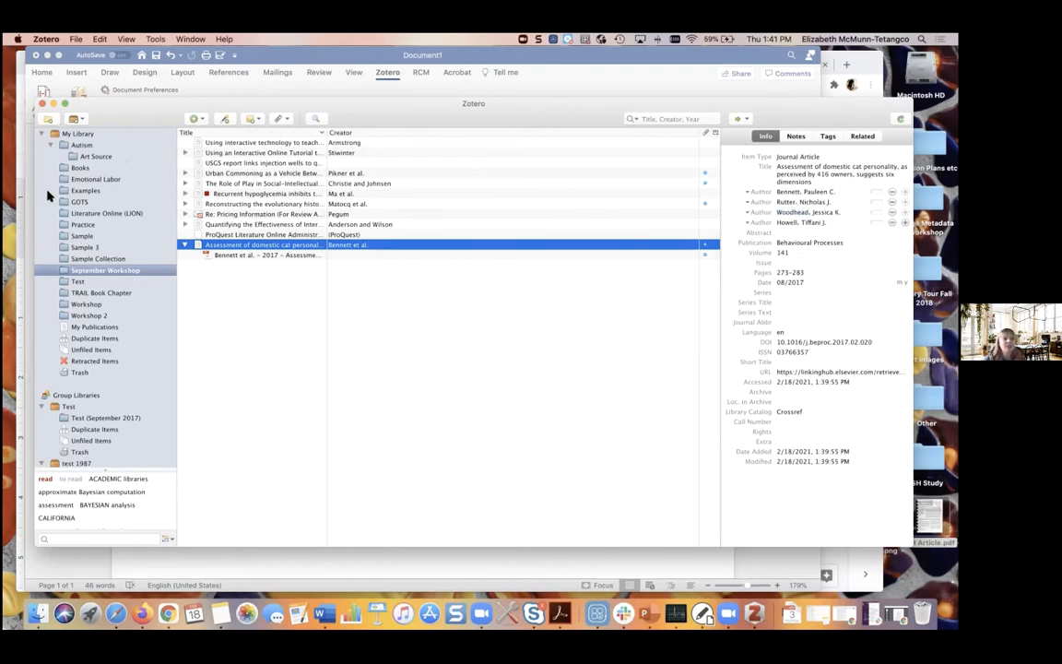
Step: Show all of My Library and examine the author name fields of the book "Threshold concepts and troublesome knowledge"
{"action": "left_click", "coordinate": [61, 133]}
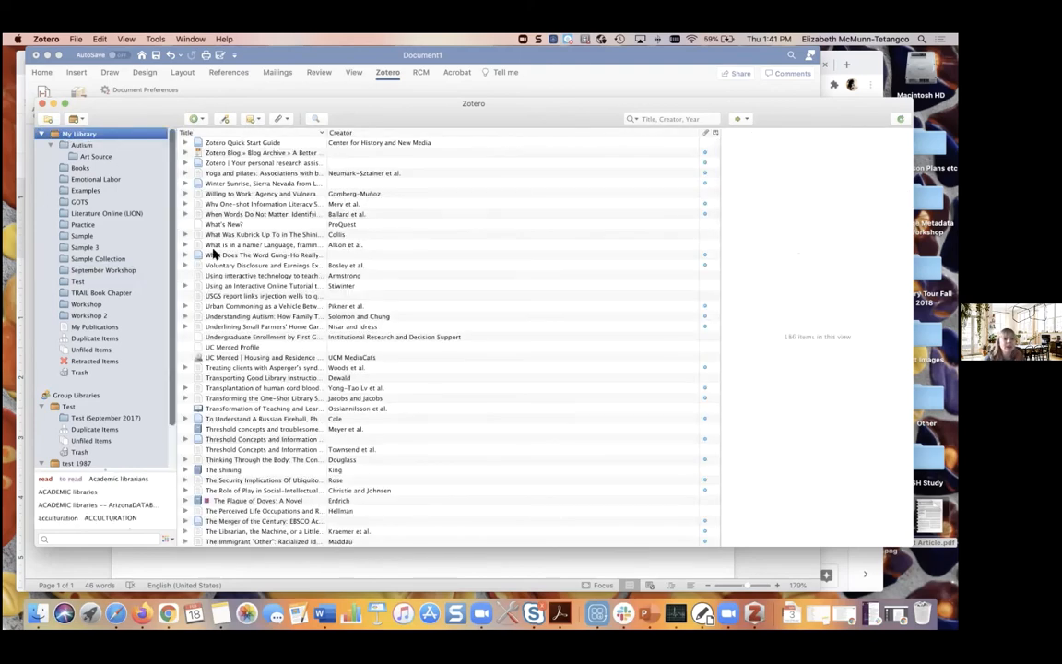
{"action": "left_click", "coordinate": [237, 430]}
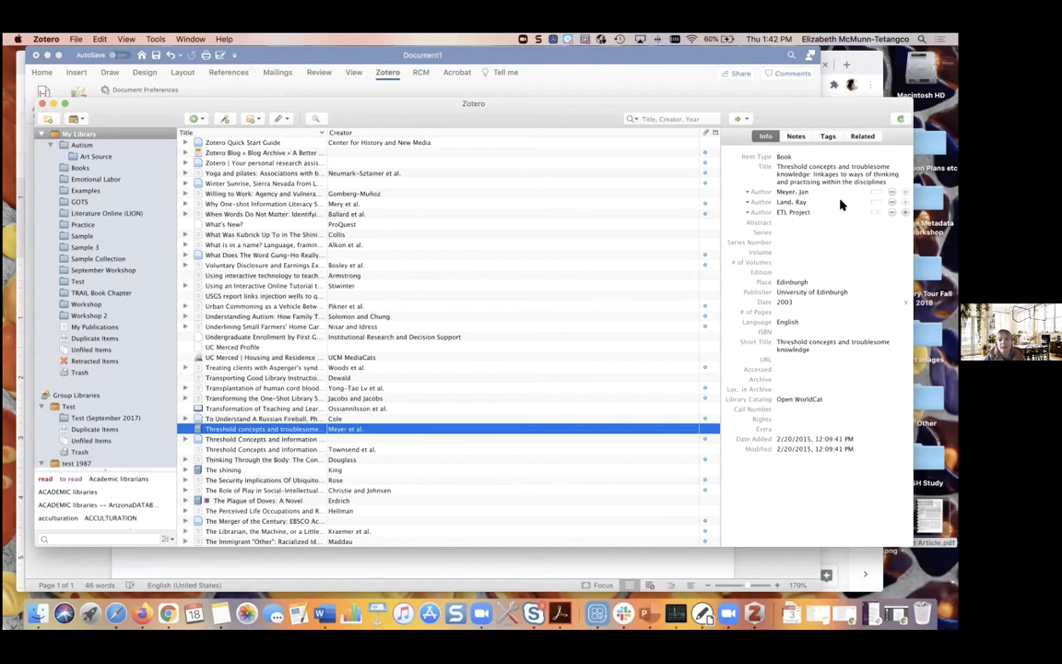
{"action": "left_click", "coordinate": [786, 193]}
{"action": "left_click", "coordinate": [798, 202]}
{"action": "left_click", "coordinate": [784, 201]}
{"action": "left_click", "coordinate": [799, 192]}
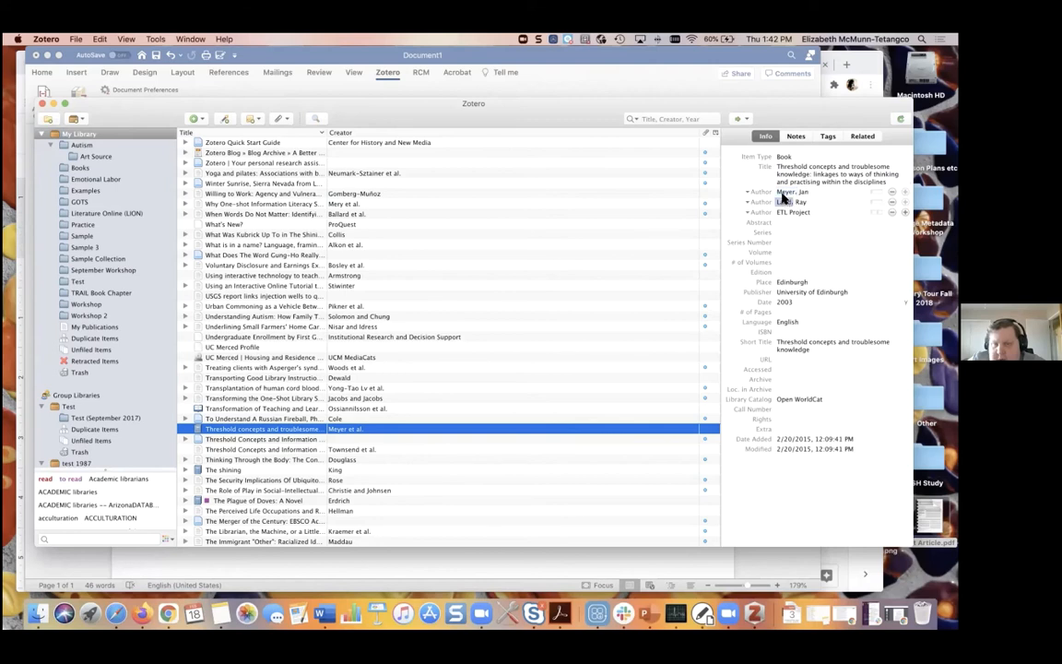
Step: Open the first author's last name and the empty Series field of the threshold concepts book for editing
{"action": "left_click", "coordinate": [783, 191]}
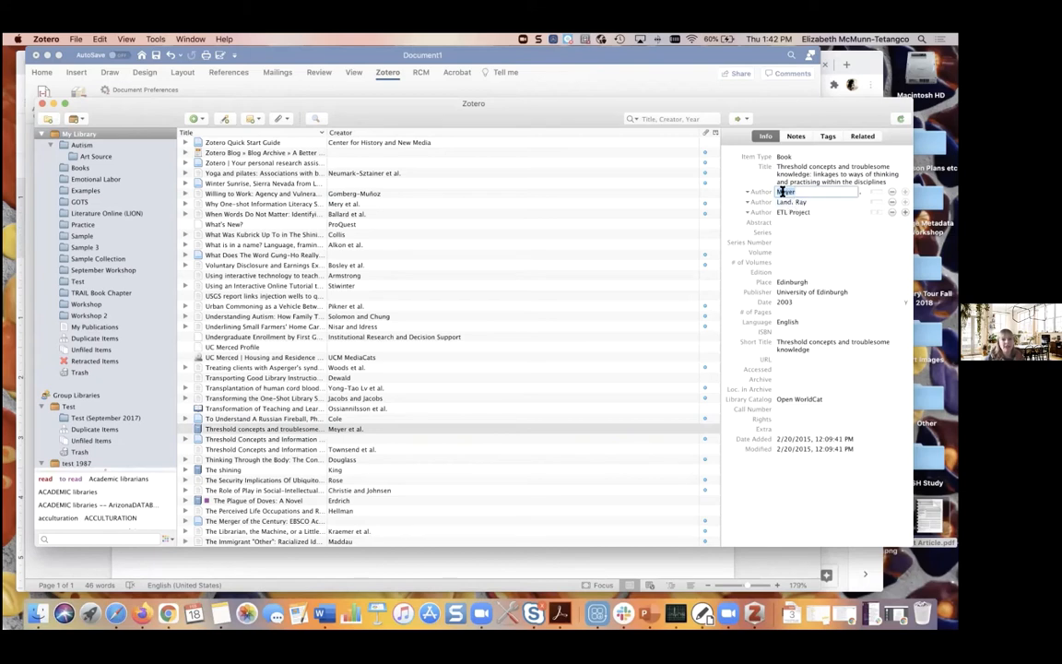
{"action": "left_click", "coordinate": [820, 232]}
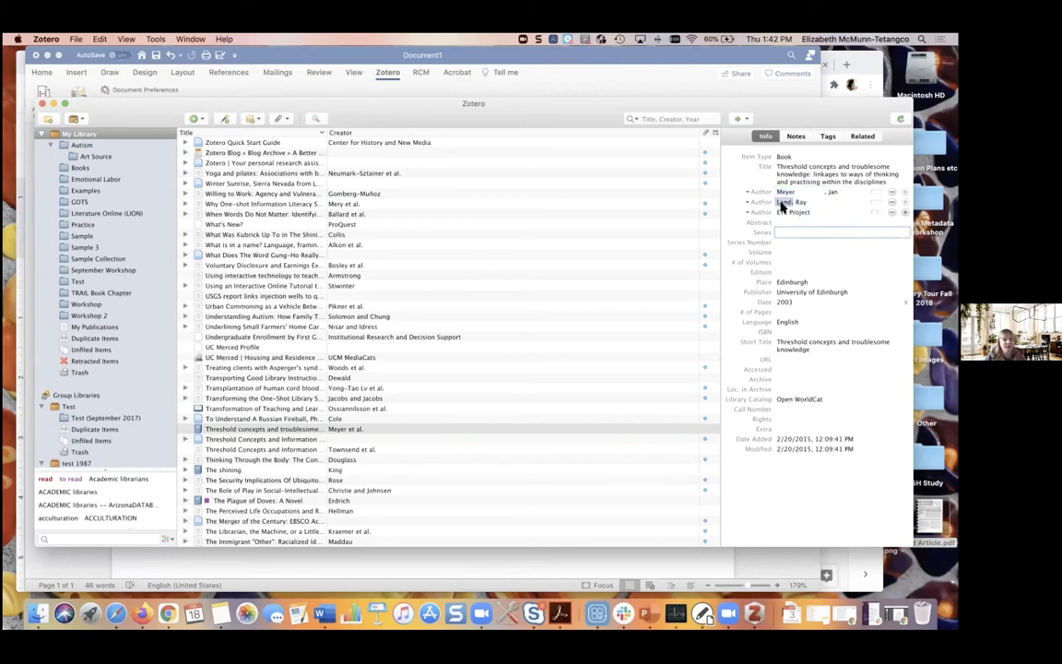
{"action": "left_click", "coordinate": [799, 203]}
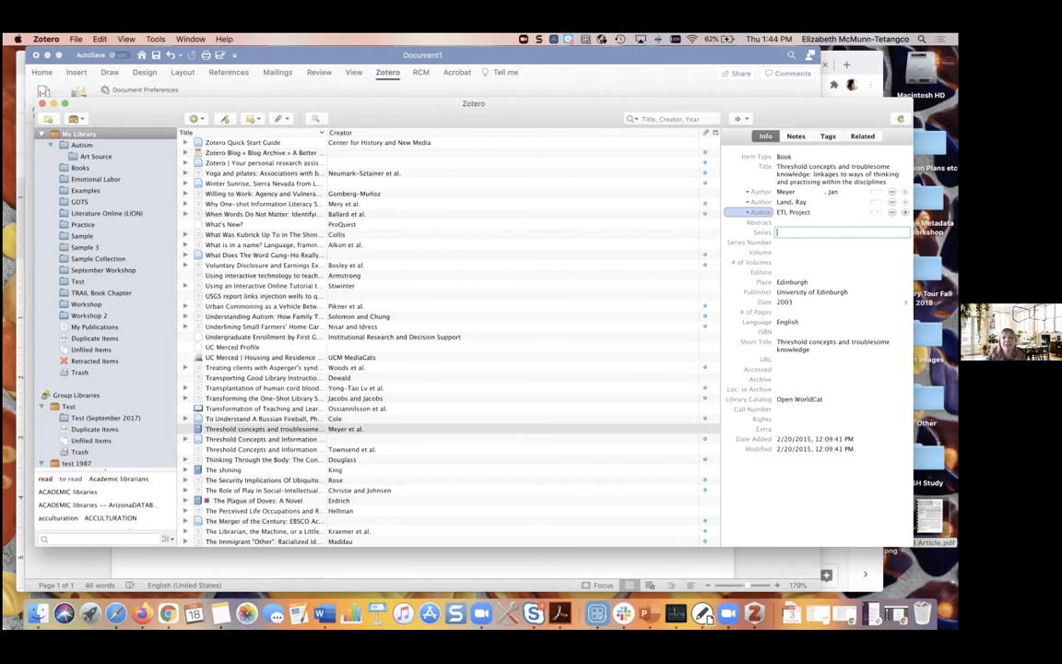
Step: Switch to Chrome, search the UC Merced Library's Melvyl catalog for "education", and open the citation export options of the first result
{"action": "key", "text": "super+Tab"}
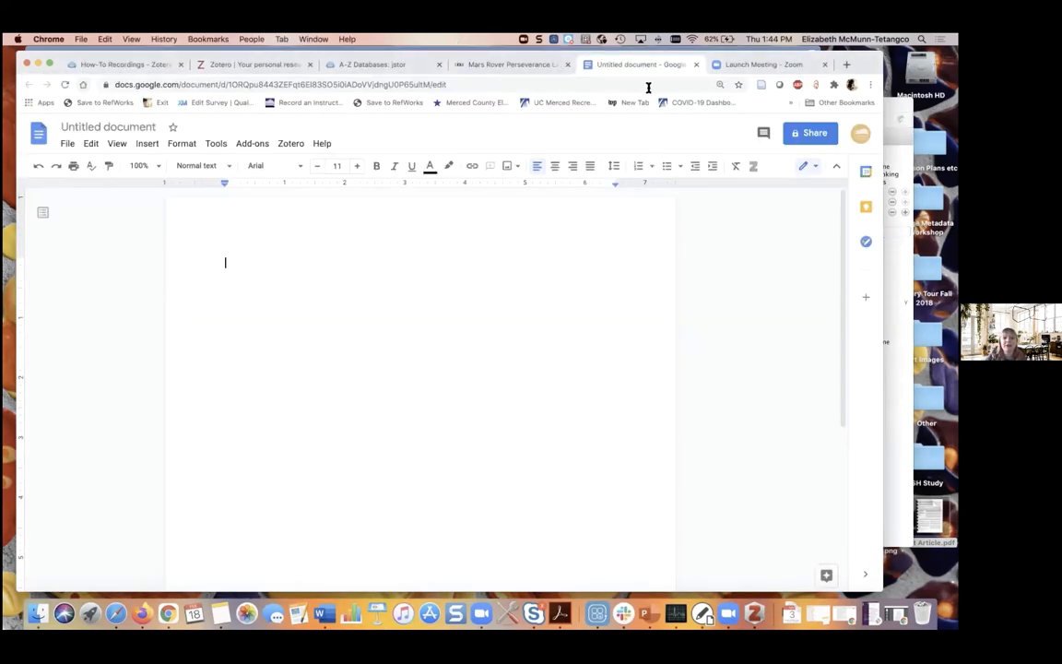
{"action": "left_click", "coordinate": [765, 65]}
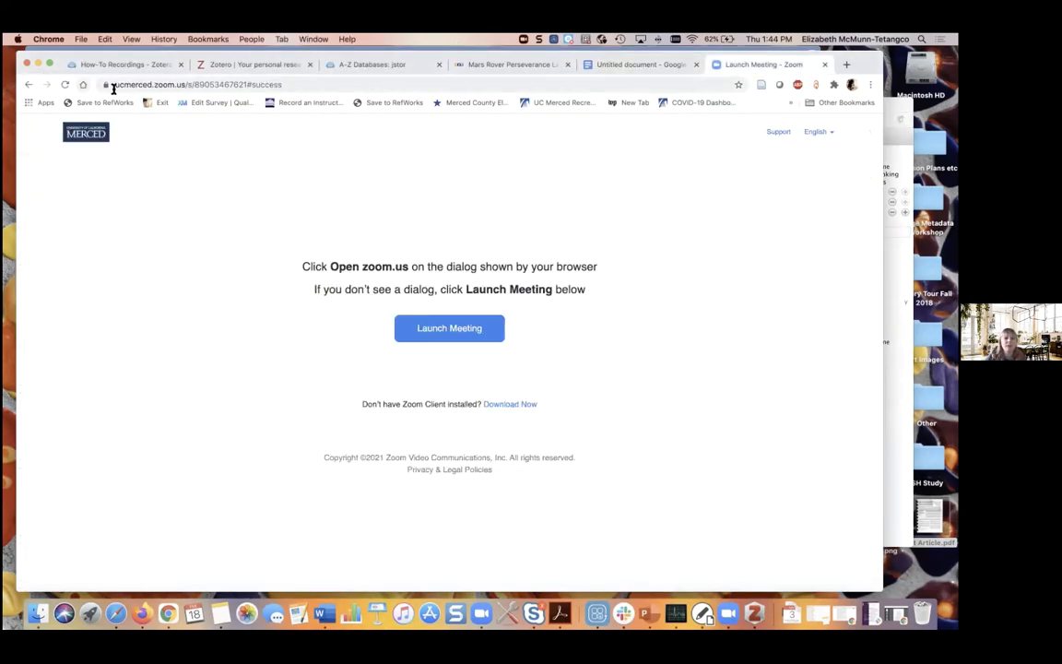
{"action": "left_click", "coordinate": [81, 84]}
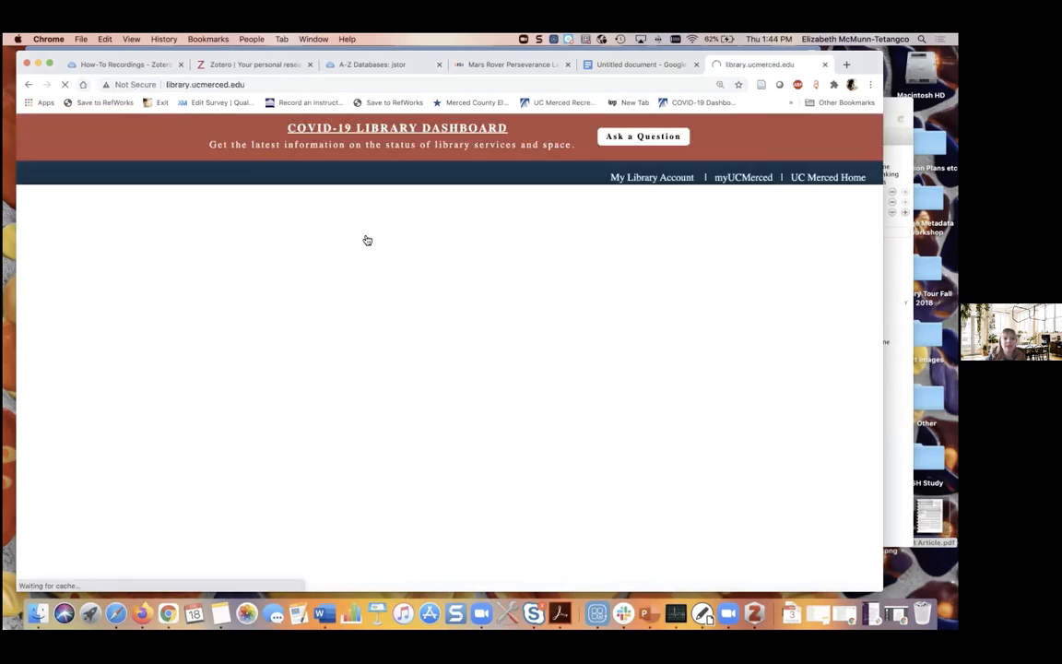
{"action": "left_click", "coordinate": [595, 242]}
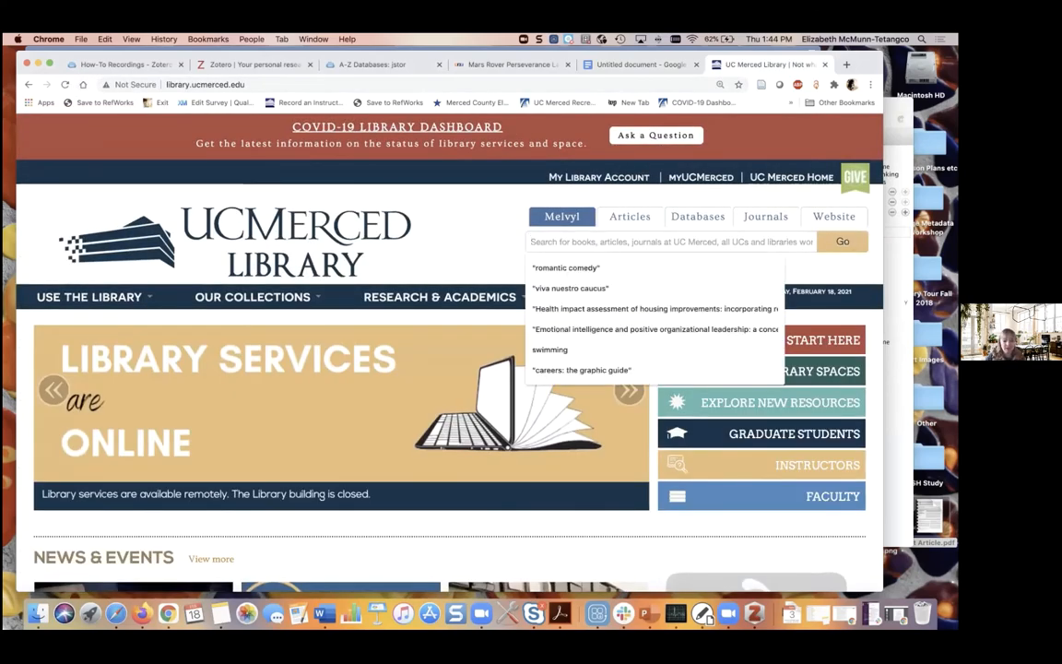
{"action": "type", "text": "education"}
{"action": "key", "text": "Return"}
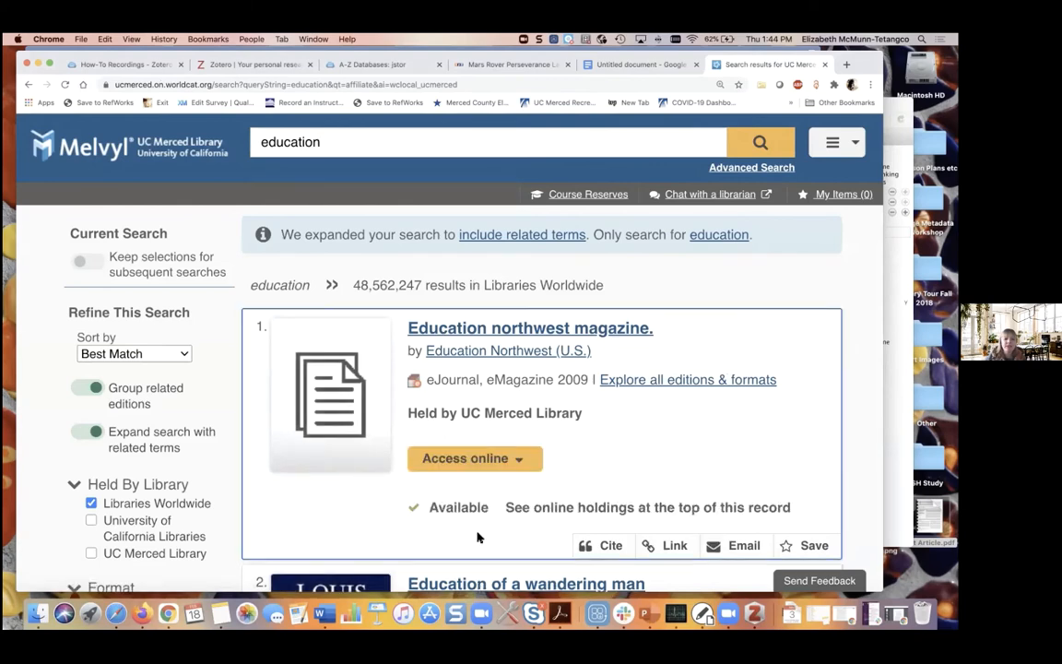
{"action": "left_click", "coordinate": [612, 546]}
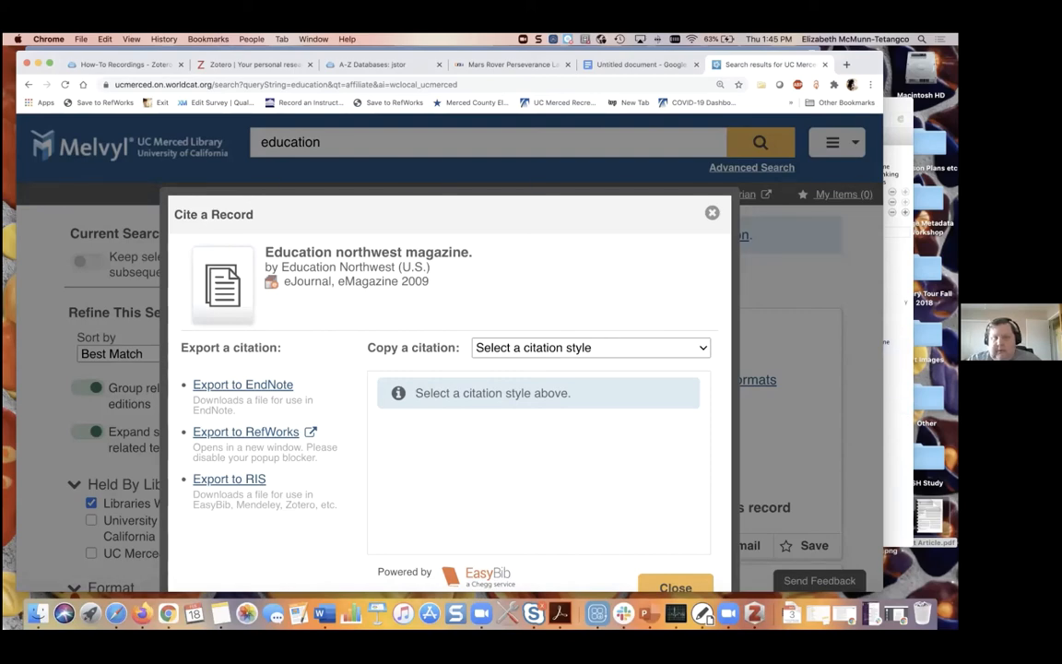
Step: Switch to Zotero and view the tags of the interactive technology article in the September Workshop collection
{"action": "left_click", "coordinate": [898, 233]}
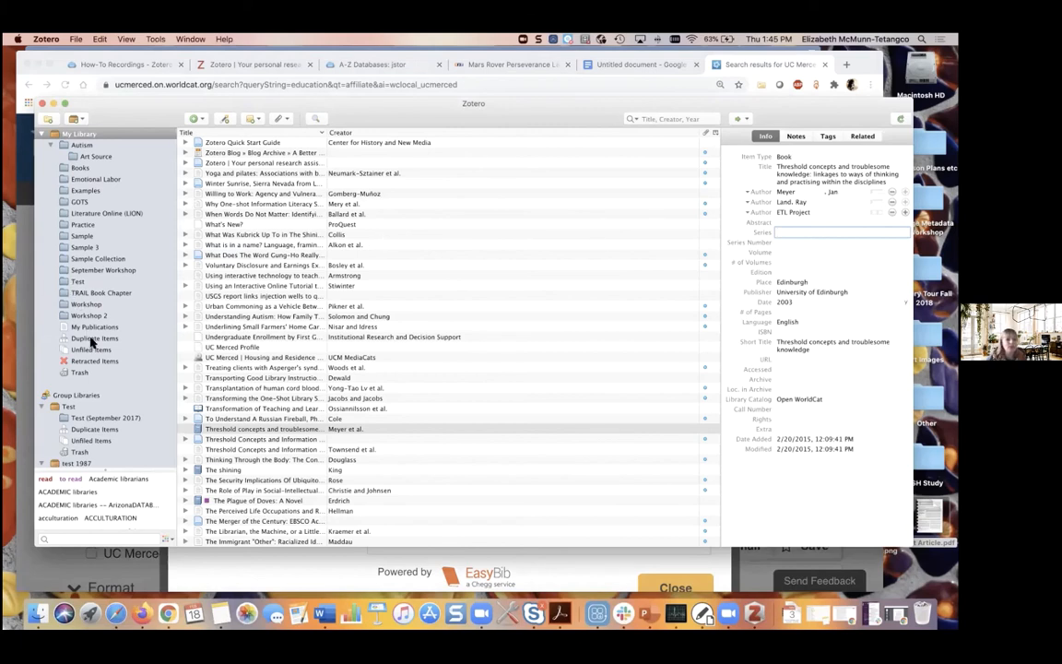
{"action": "left_click", "coordinate": [95, 270]}
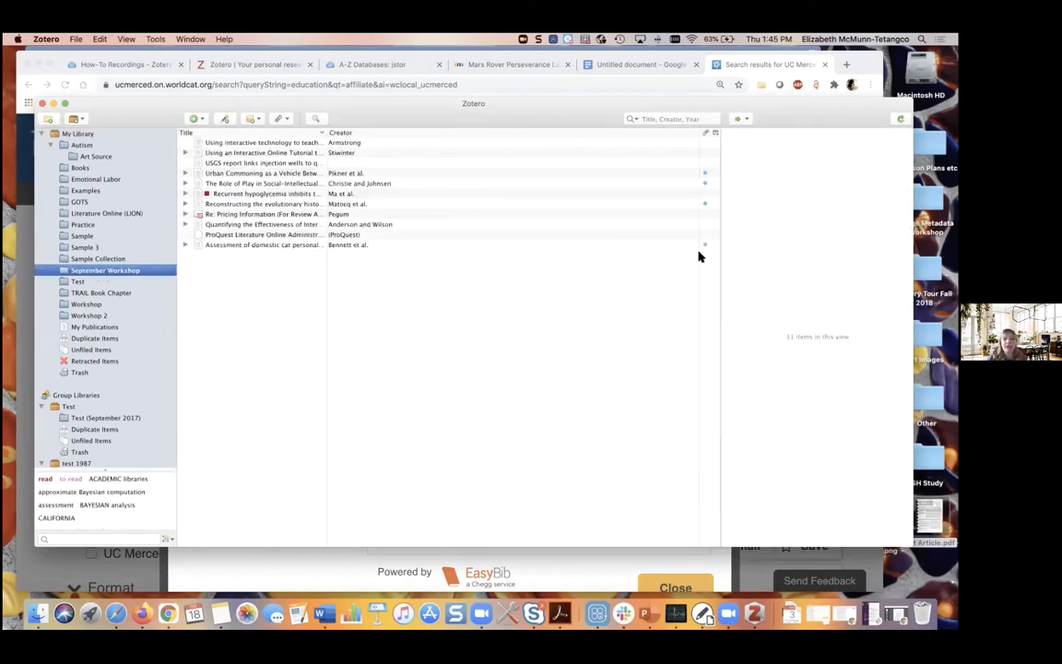
{"action": "left_click", "coordinate": [241, 144]}
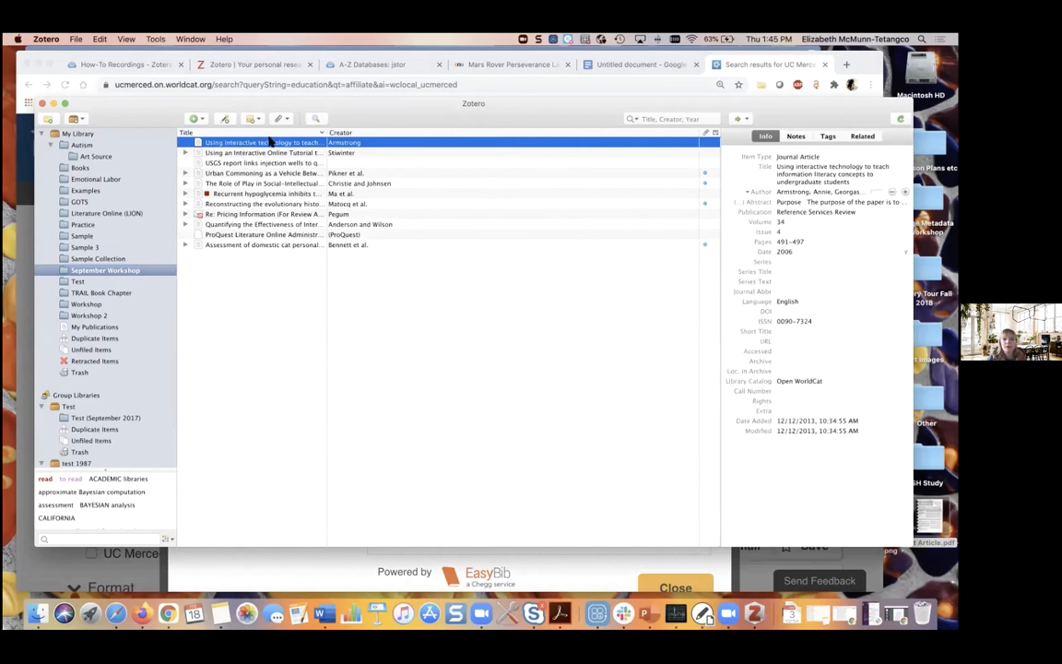
{"action": "left_click", "coordinate": [827, 136]}
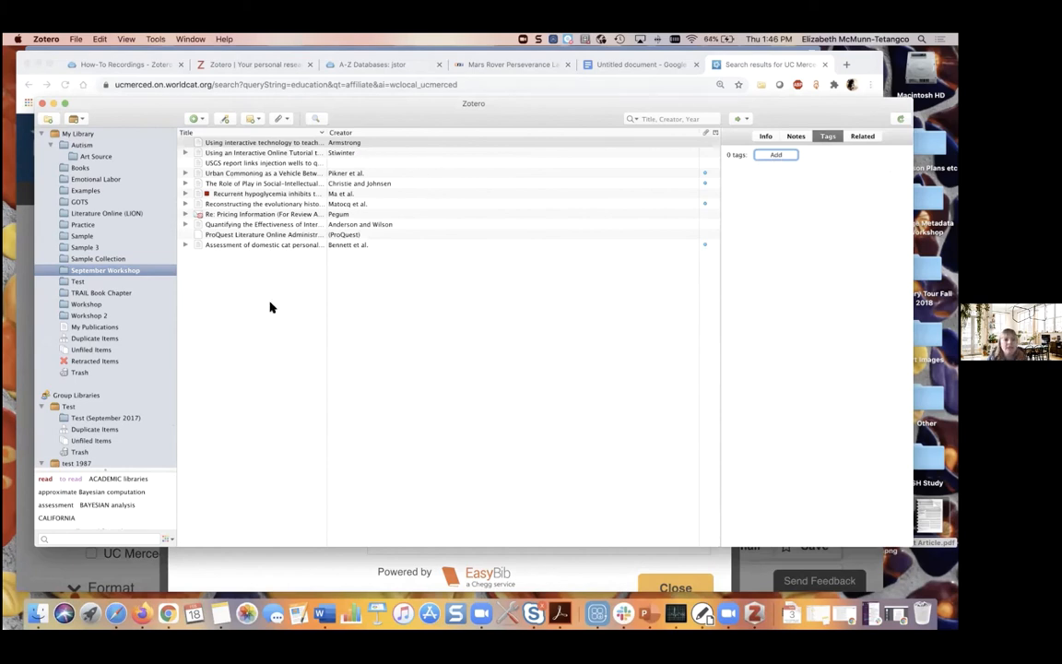
Step: Select the first four items in the September Workshop collection and examine the export, bibliography and report commands available for them
{"action": "left_click", "coordinate": [262, 354]}
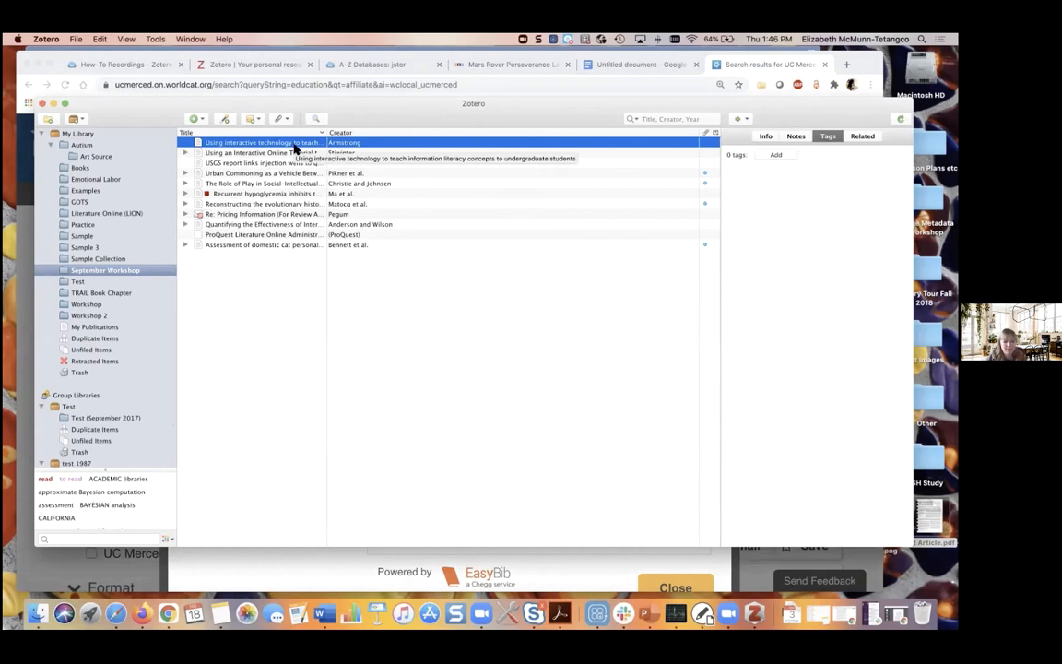
{"action": "left_click_drag", "start_coordinate": [290, 148], "coordinate": [297, 173]}
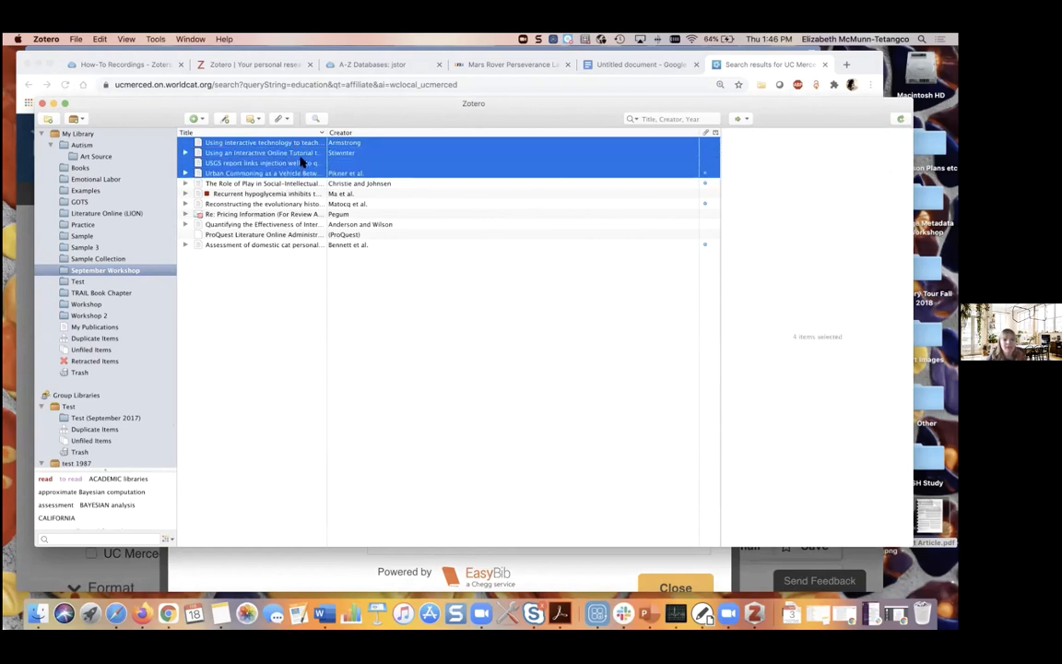
{"action": "right_click", "coordinate": [300, 163]}
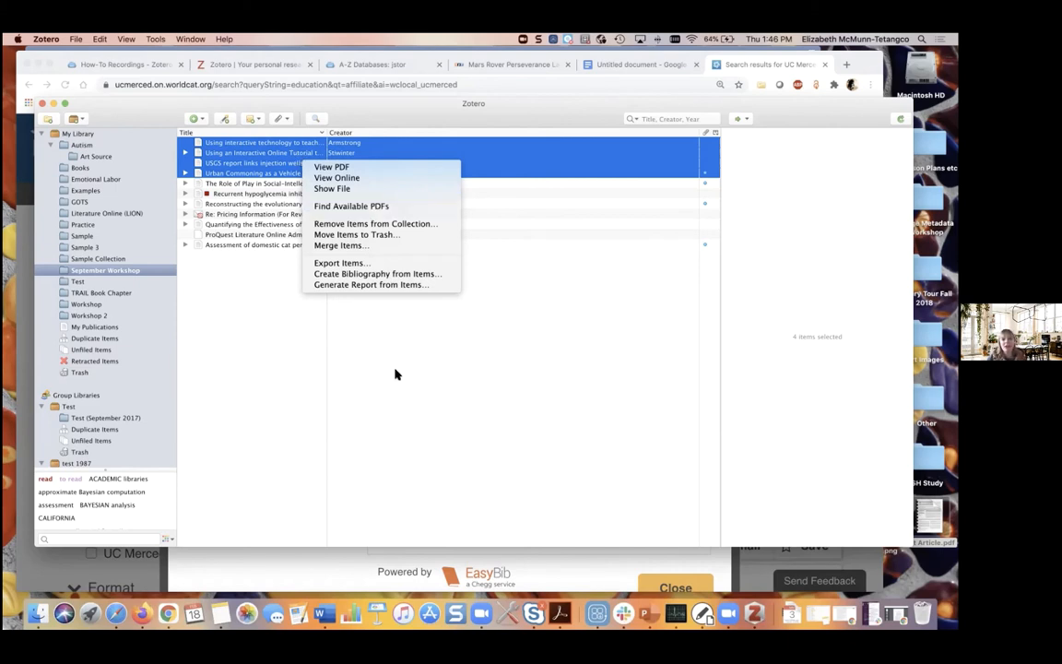
{"action": "left_click", "coordinate": [447, 358]}
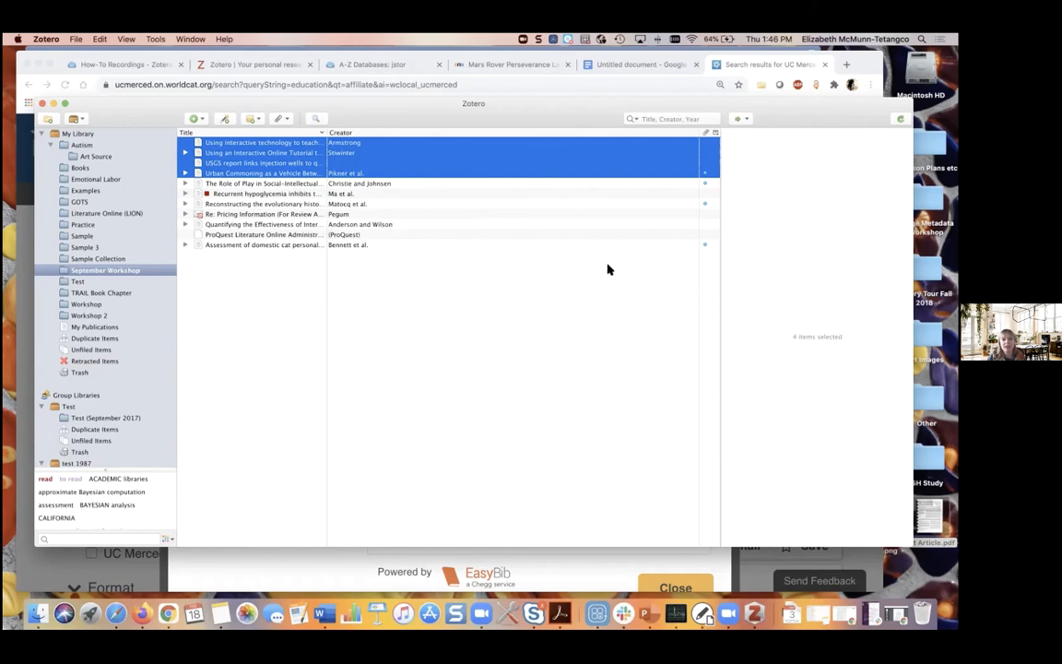
Step: Enter "te" as a new tag for the "Re: Pricing Information" item and examine the suggested existing tags
{"action": "left_click", "coordinate": [293, 214]}
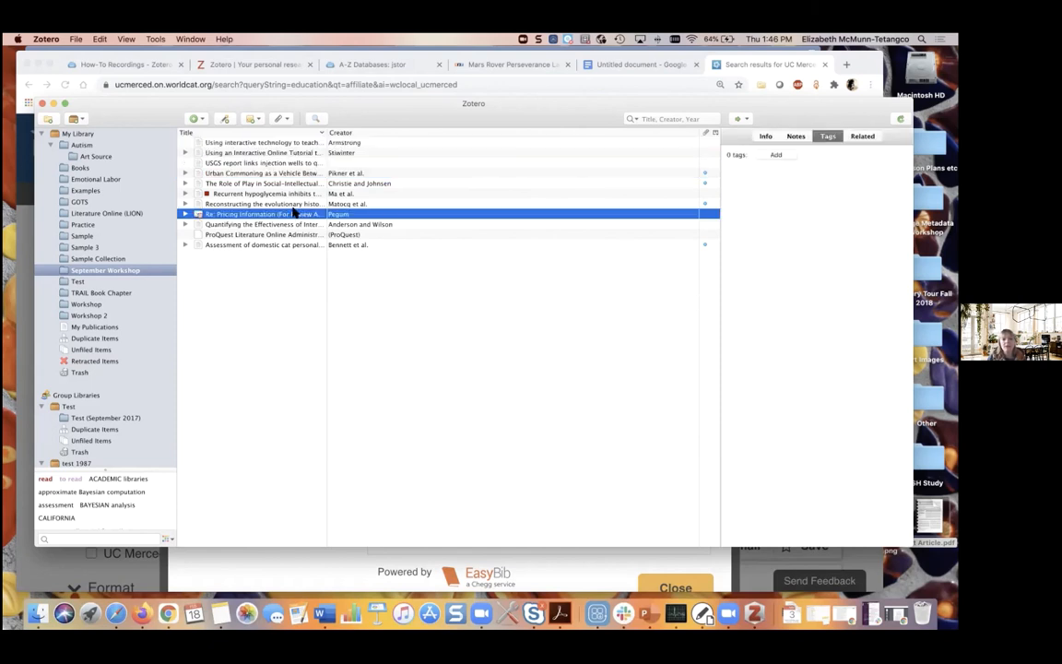
{"action": "left_click", "coordinate": [776, 156]}
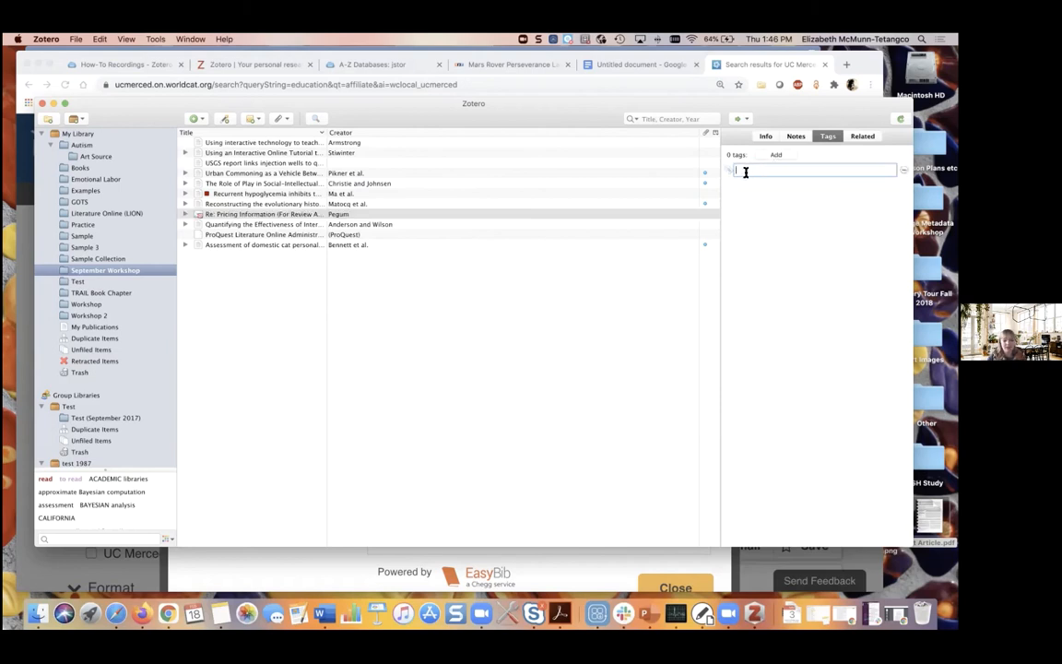
{"action": "type", "text": "te"}
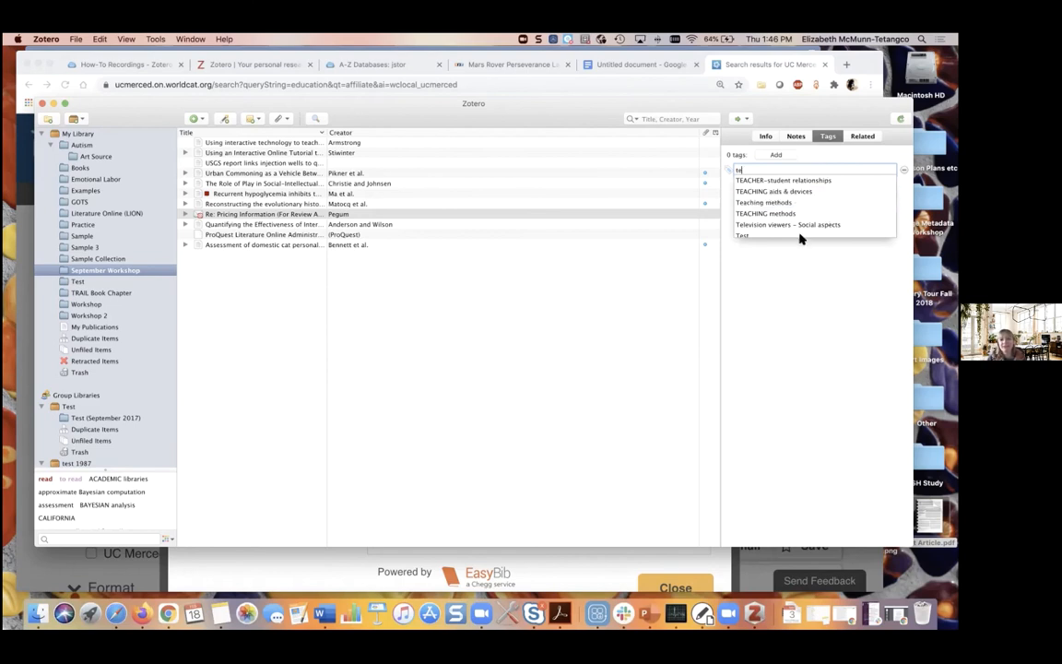
{"action": "scroll", "coordinate": [801, 232], "scroll_direction": "down", "scroll_amount": 1}
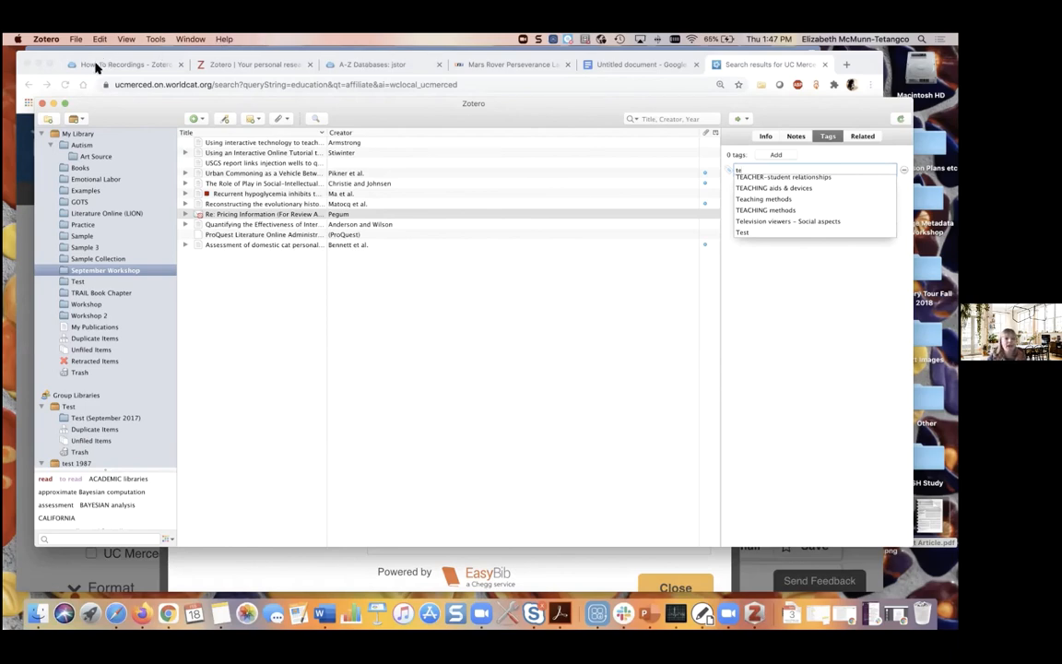
Step: Switch to Chrome and log in to zotero.org with the saved account credentials and the Remember Me option
{"action": "left_click", "coordinate": [62, 58]}
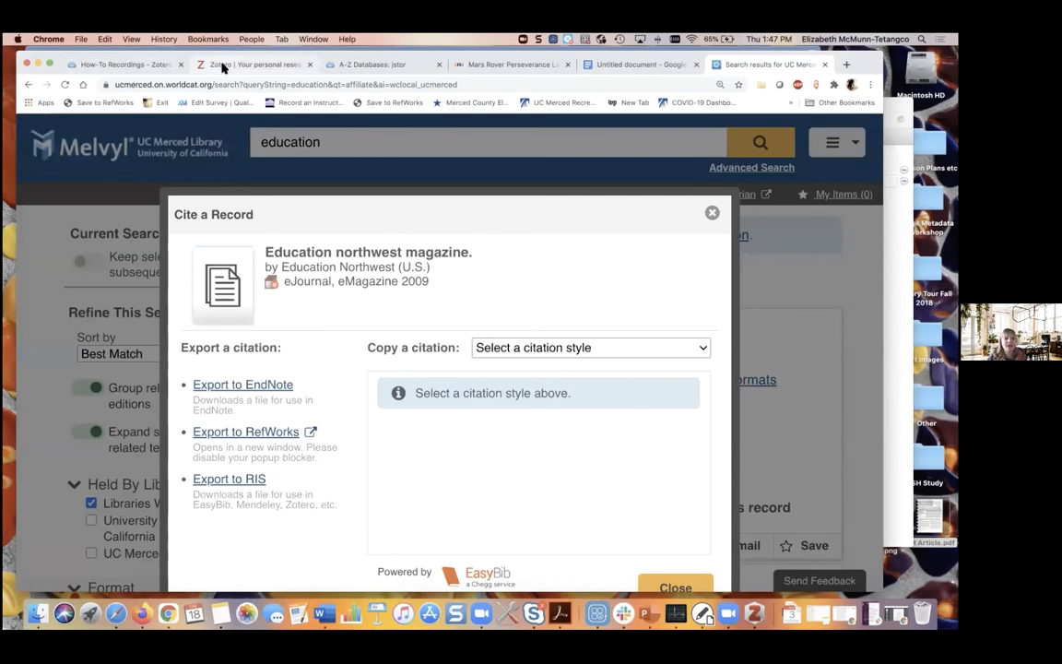
{"action": "left_click", "coordinate": [221, 64]}
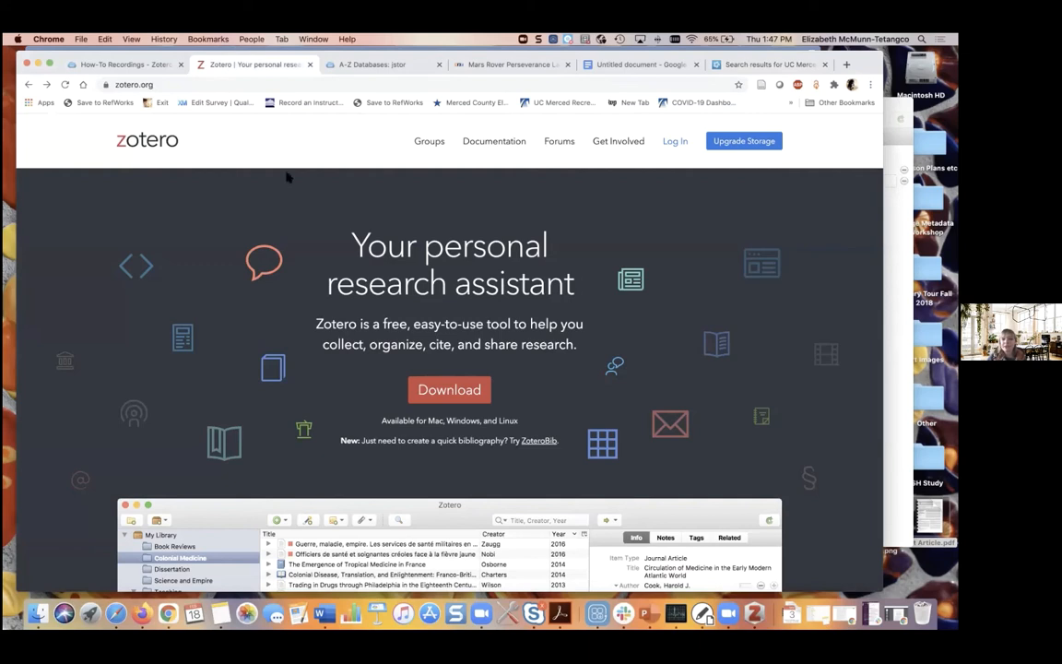
{"action": "left_click", "coordinate": [678, 142]}
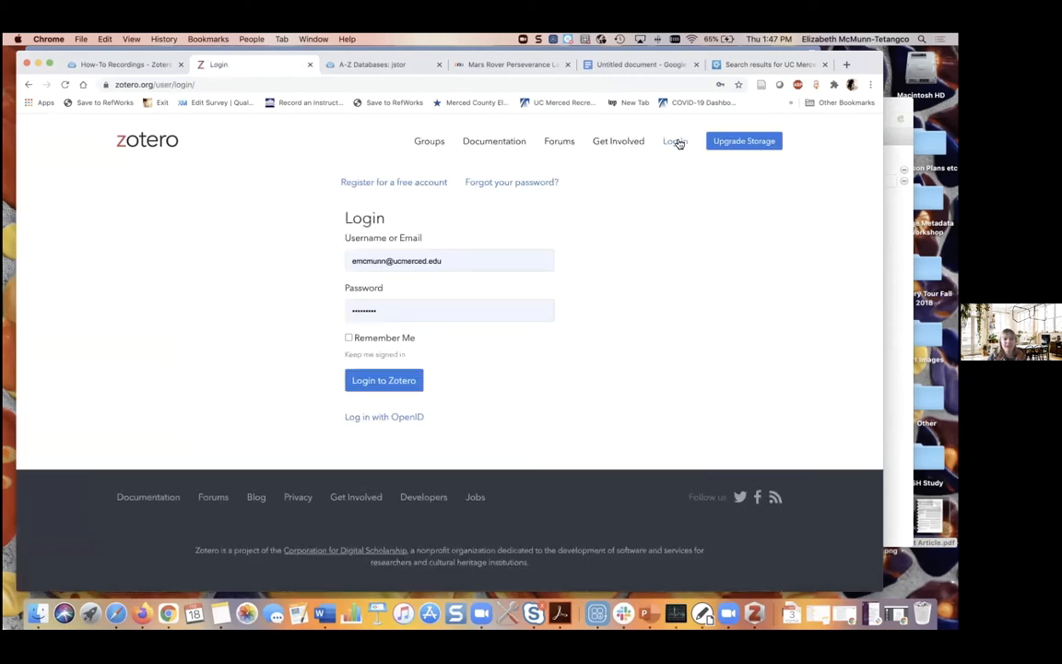
{"action": "left_click", "coordinate": [349, 338]}
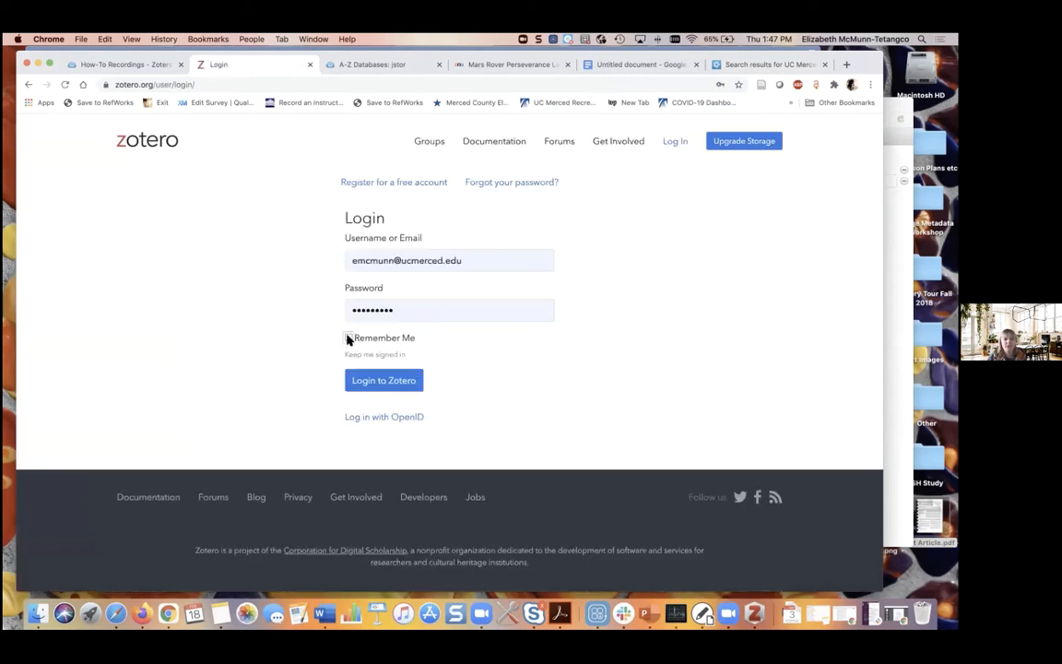
{"action": "left_click", "coordinate": [381, 383]}
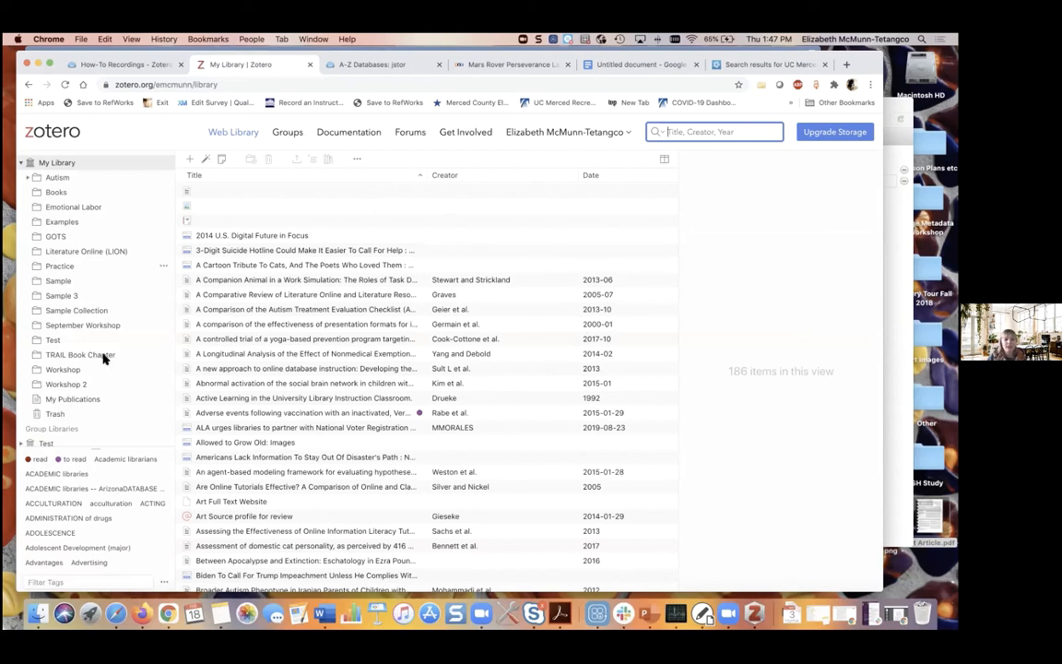
Step: View the details of the article comparing presentation formats in the web library, and examine the account's Zotero groups
{"action": "left_click", "coordinate": [236, 325]}
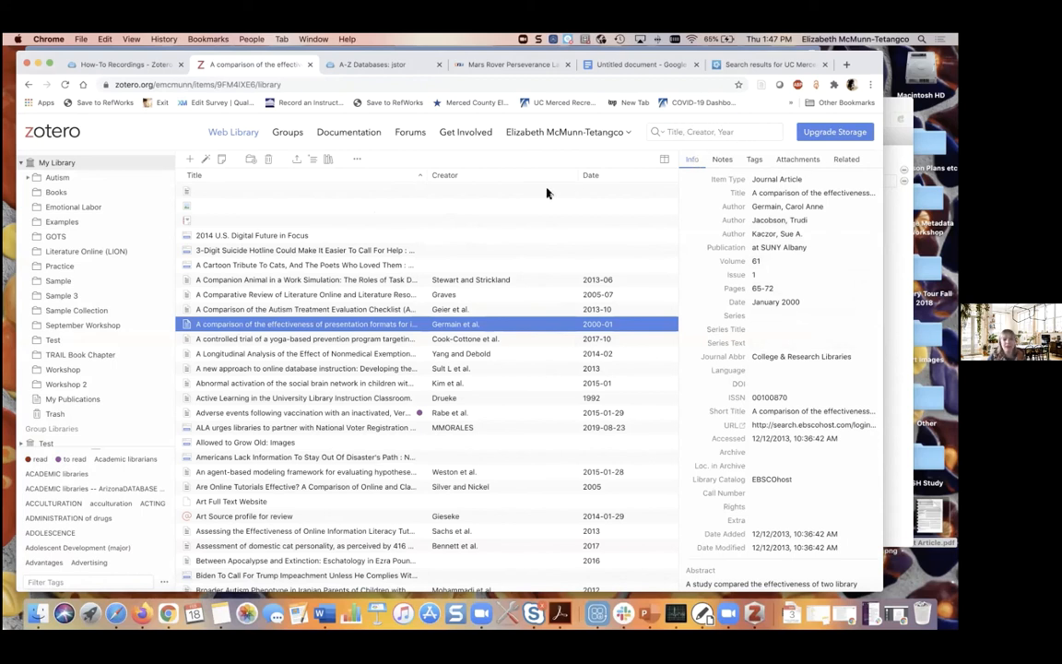
{"action": "left_click", "coordinate": [289, 135]}
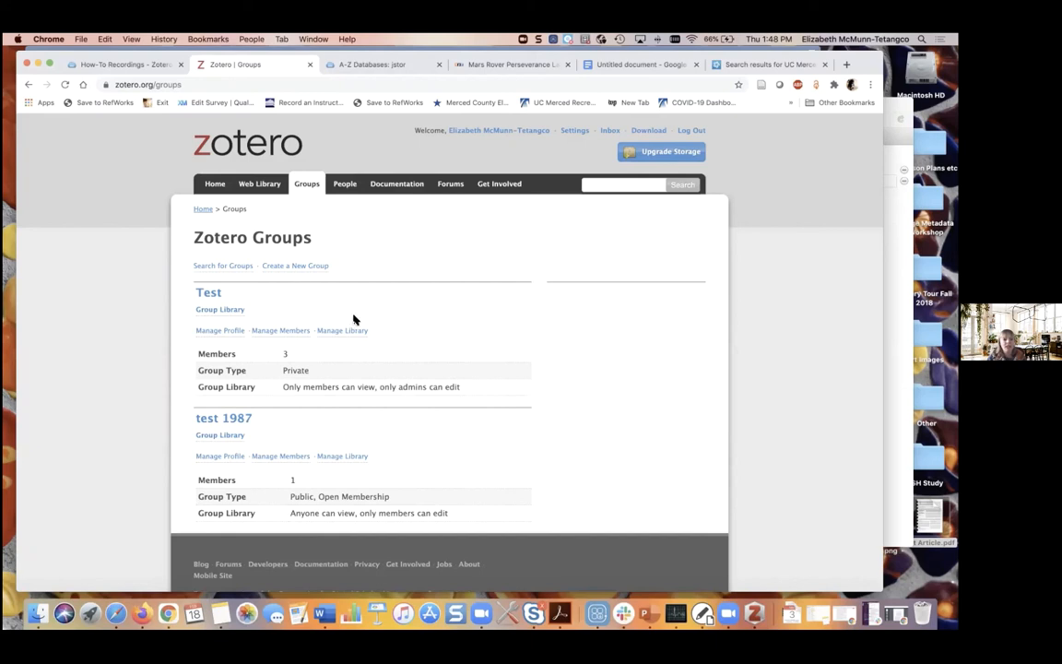
{"action": "scroll", "coordinate": [387, 318], "scroll_direction": "down", "scroll_amount": 2}
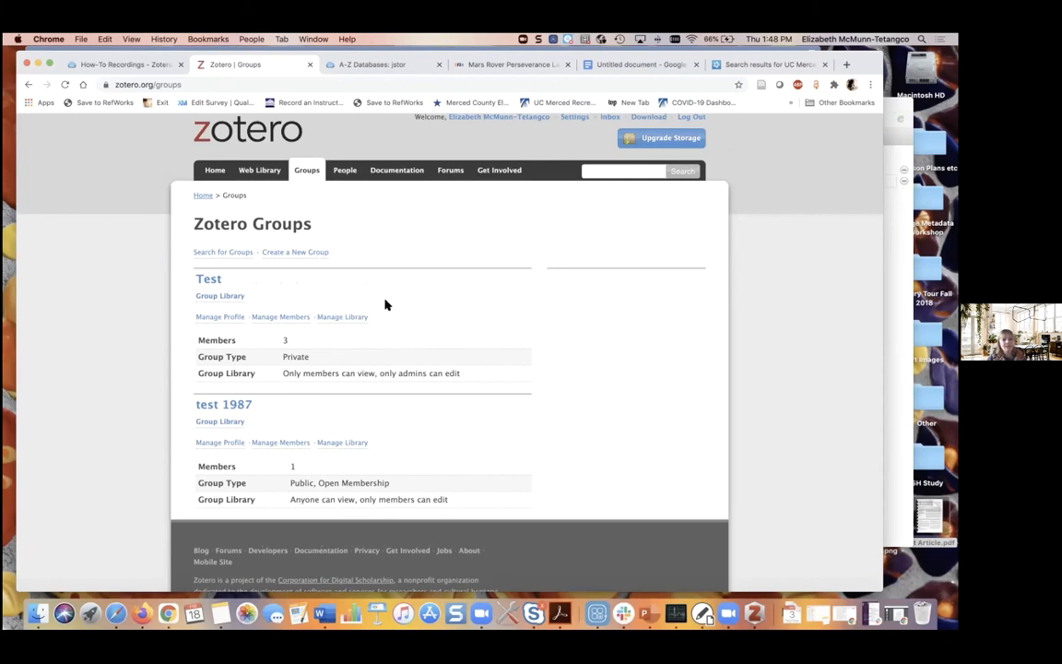
Step: Search Zotero groups for "education" and examine the membership types, descriptions and library access of the listed groups
{"action": "left_click", "coordinate": [234, 252]}
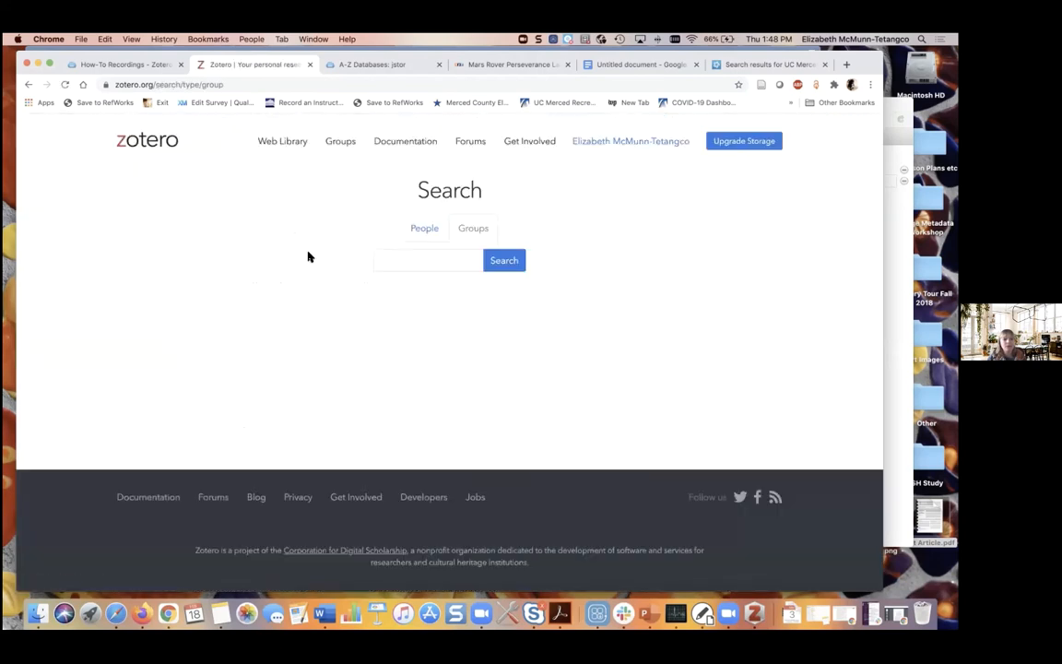
{"action": "left_click", "coordinate": [422, 259]}
{"action": "type", "text": "e"}
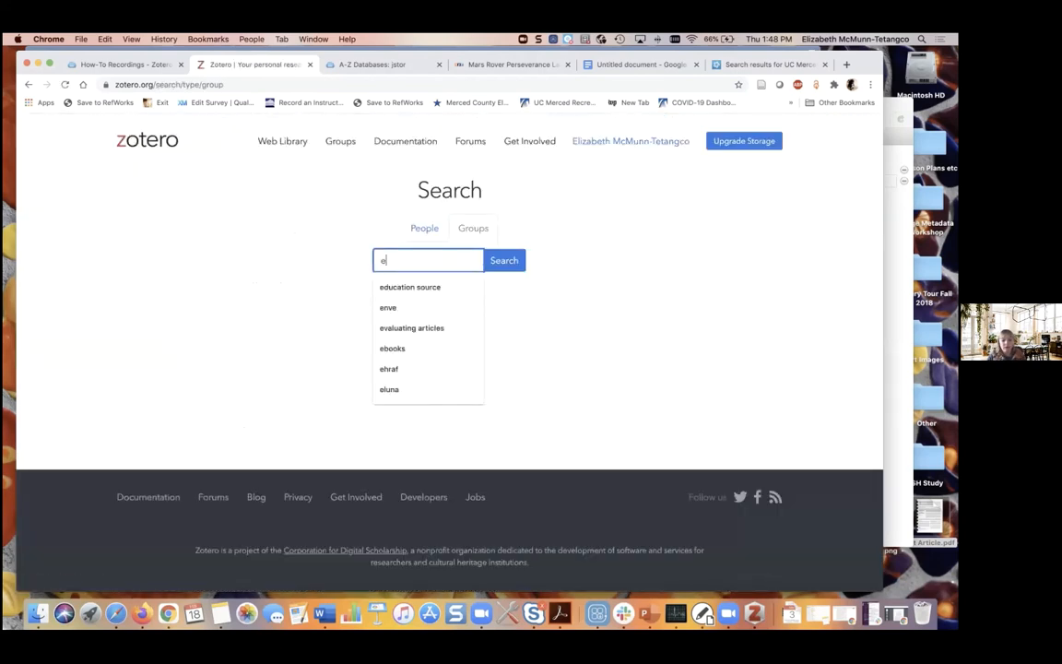
{"action": "type", "text": "ducation"}
{"action": "key", "text": "Return"}
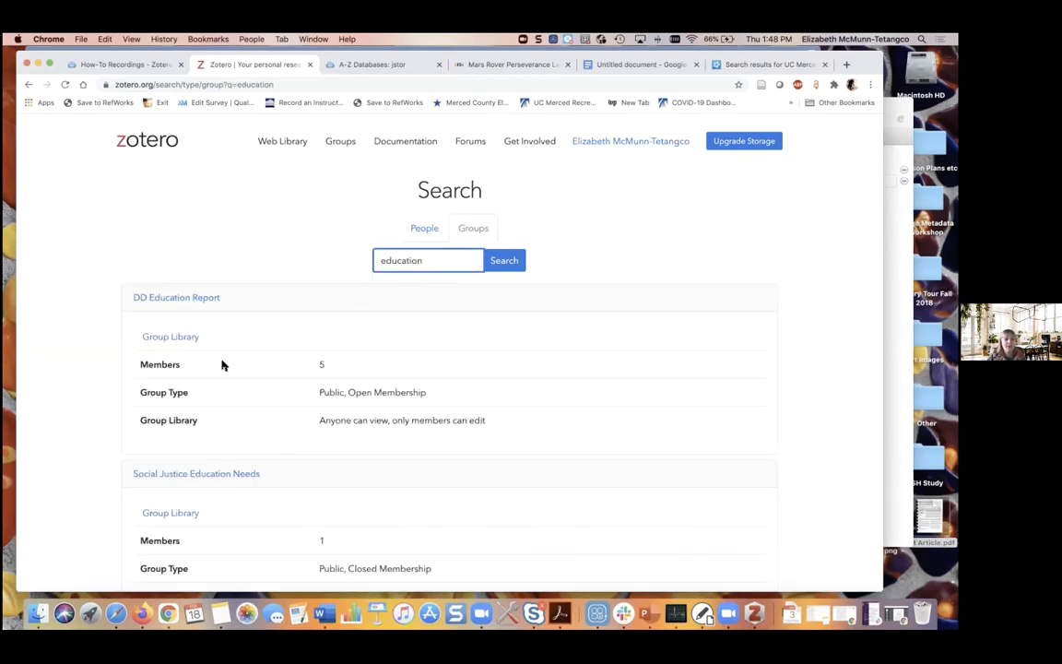
{"action": "scroll", "coordinate": [69, 453], "scroll_direction": "down", "scroll_amount": 2}
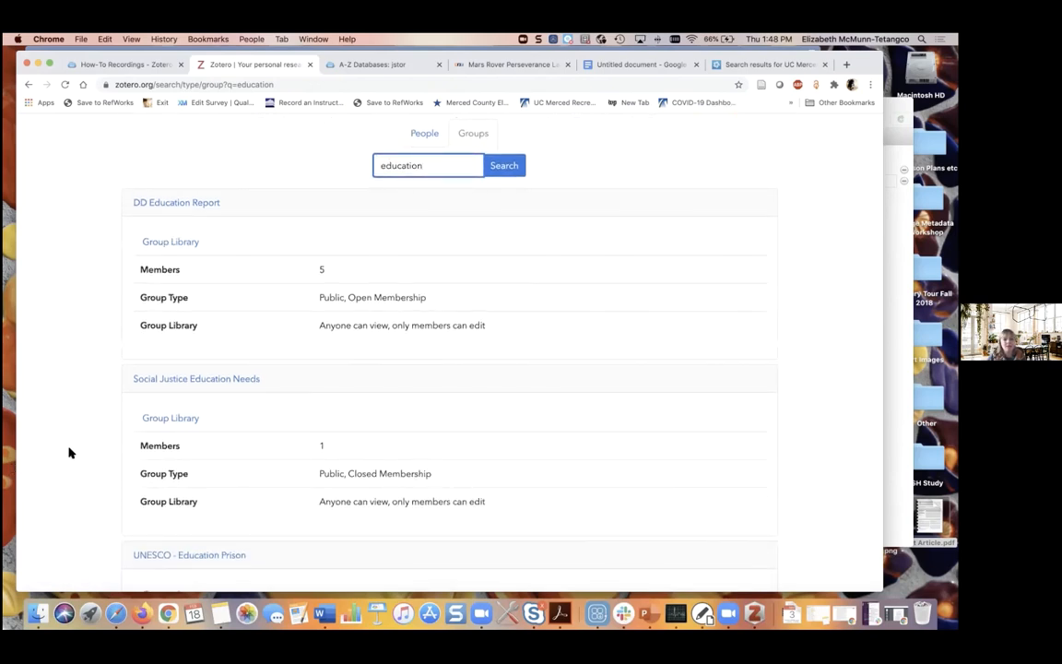
{"action": "scroll", "coordinate": [100, 452], "scroll_direction": "down", "scroll_amount": 1}
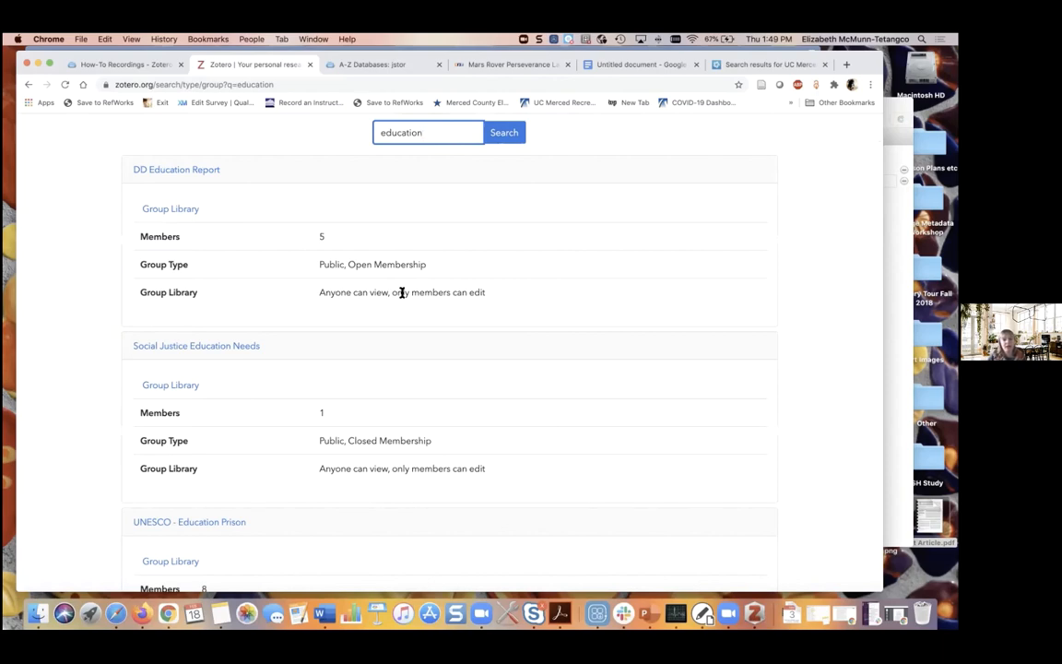
{"action": "scroll", "coordinate": [402, 331], "scroll_direction": "down", "scroll_amount": 5}
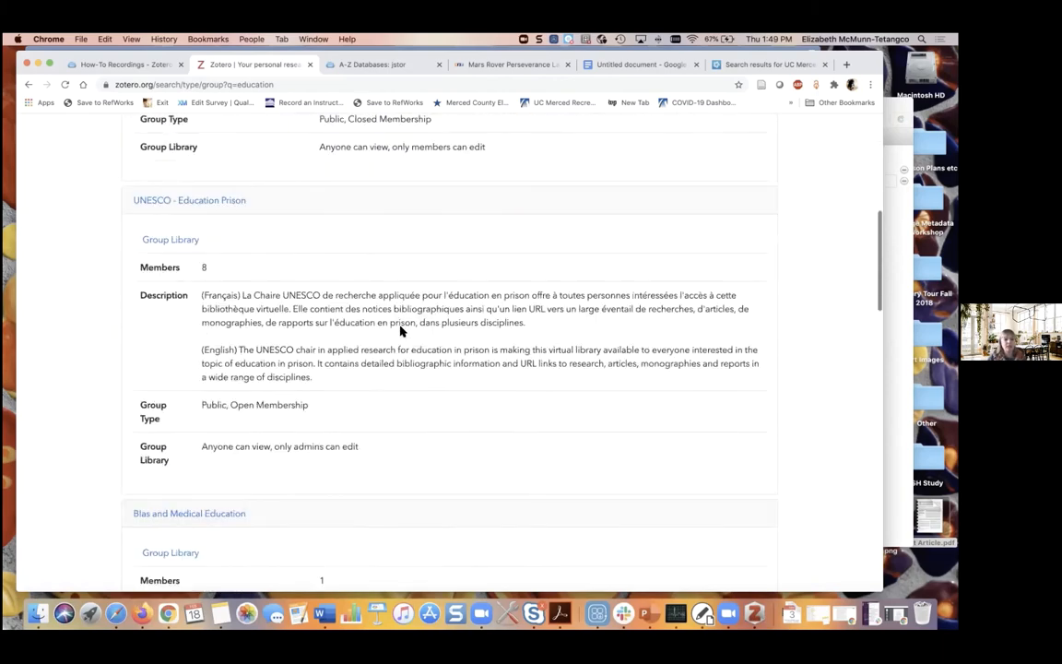
Step: Open the BIas and Medical Education group from the search results and examine its recently added items and membership details
{"action": "scroll", "coordinate": [400, 331], "scroll_direction": "down", "scroll_amount": 3}
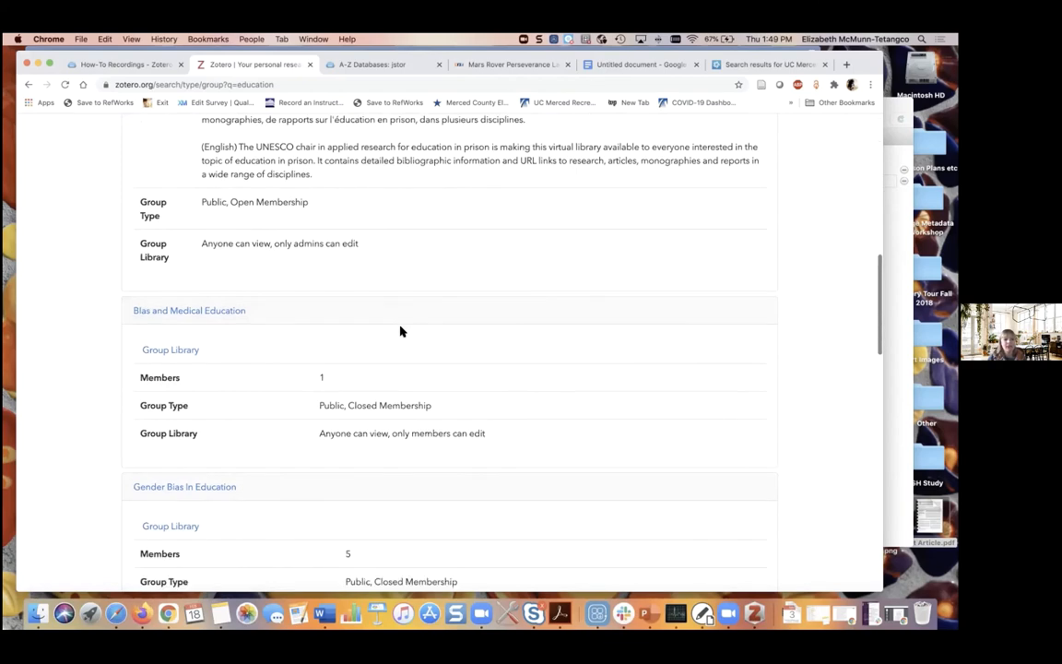
{"action": "left_click", "coordinate": [183, 312]}
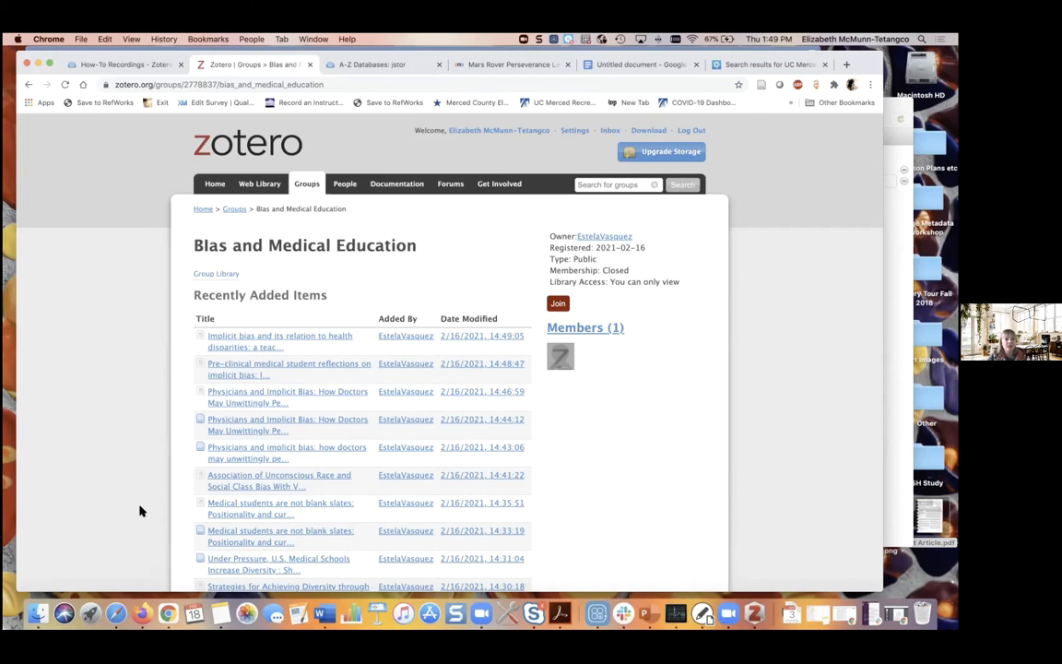
{"action": "scroll", "coordinate": [140, 510], "scroll_direction": "down", "scroll_amount": 3}
{"action": "scroll", "coordinate": [140, 511], "scroll_direction": "up", "scroll_amount": 3}
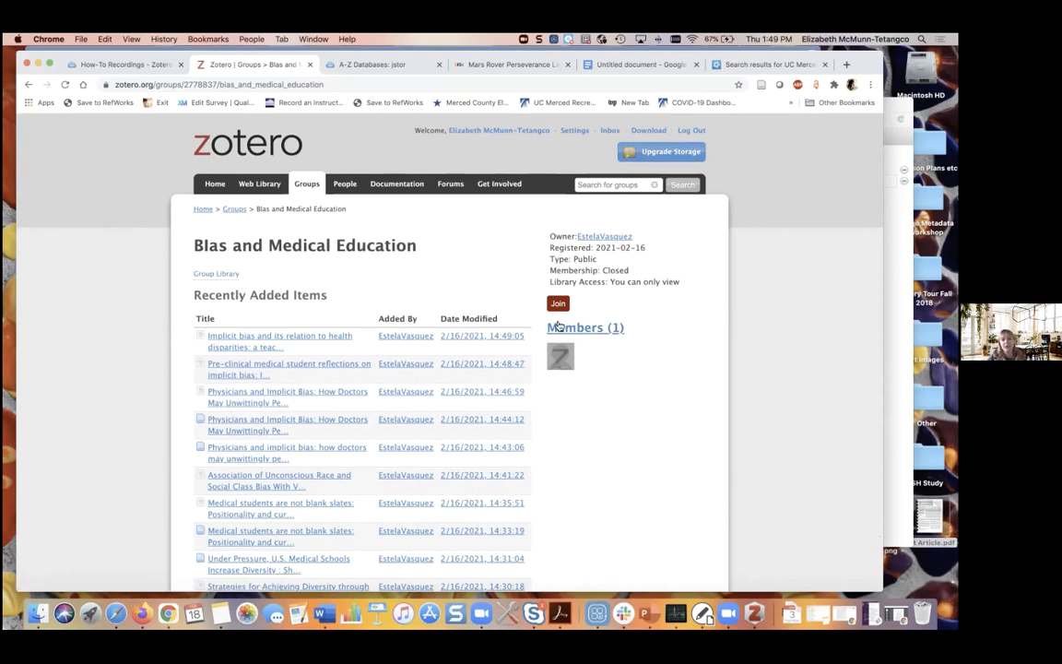
{"action": "left_click", "coordinate": [28, 84]}
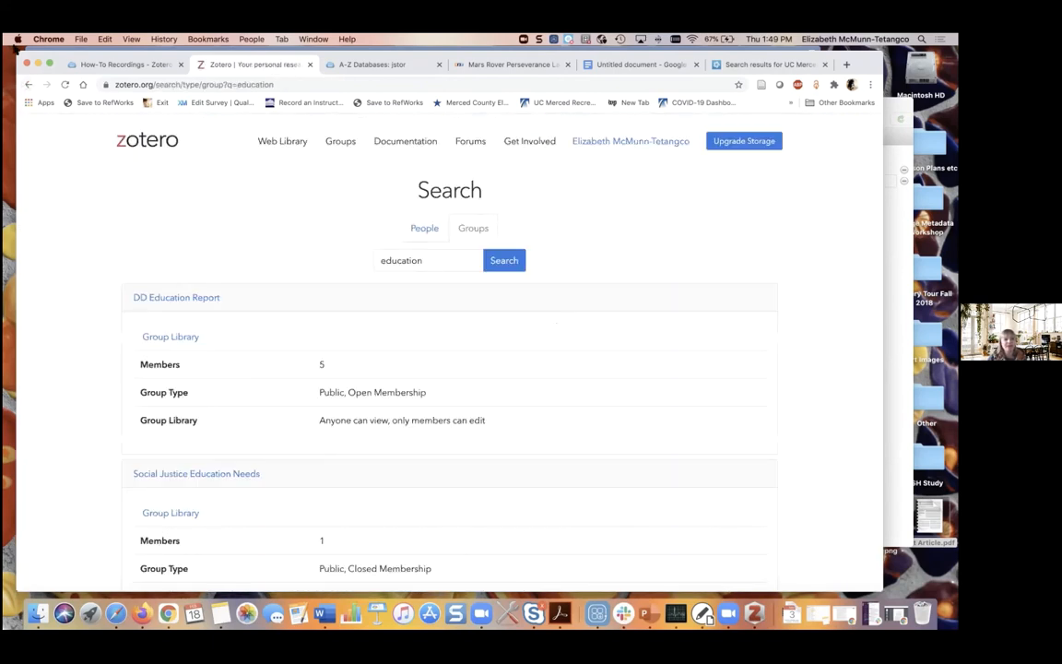
Step: Start creating a new Zotero group and enter "Sample Group" as its name
{"action": "left_click", "coordinate": [28, 84]}
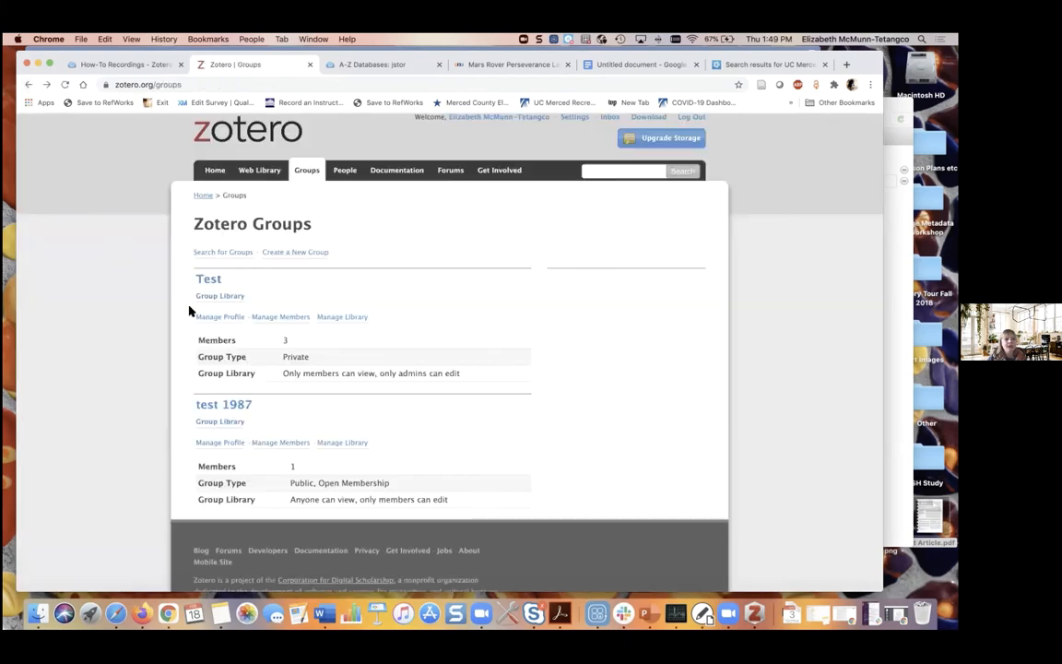
{"action": "left_click", "coordinate": [294, 253]}
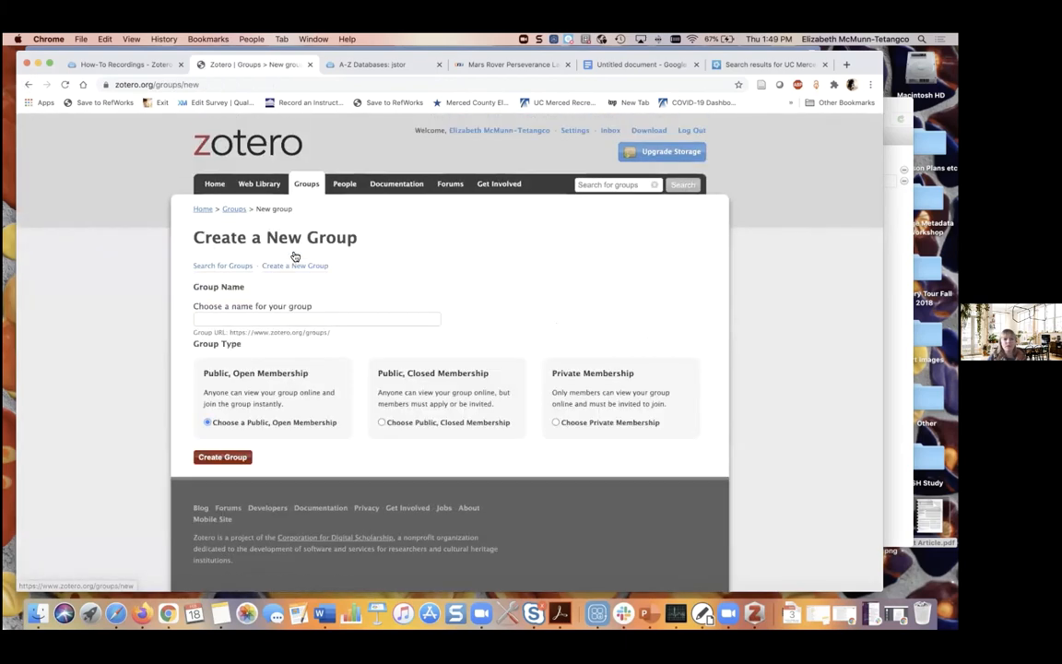
{"action": "left_click", "coordinate": [205, 319]}
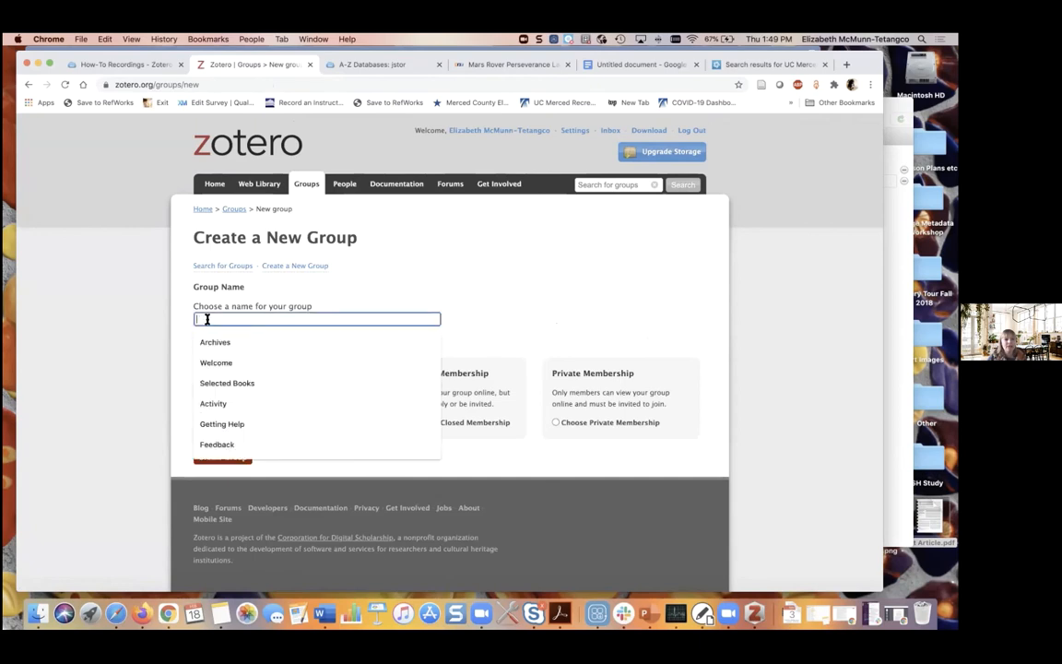
{"action": "type", "text": "Sam"}
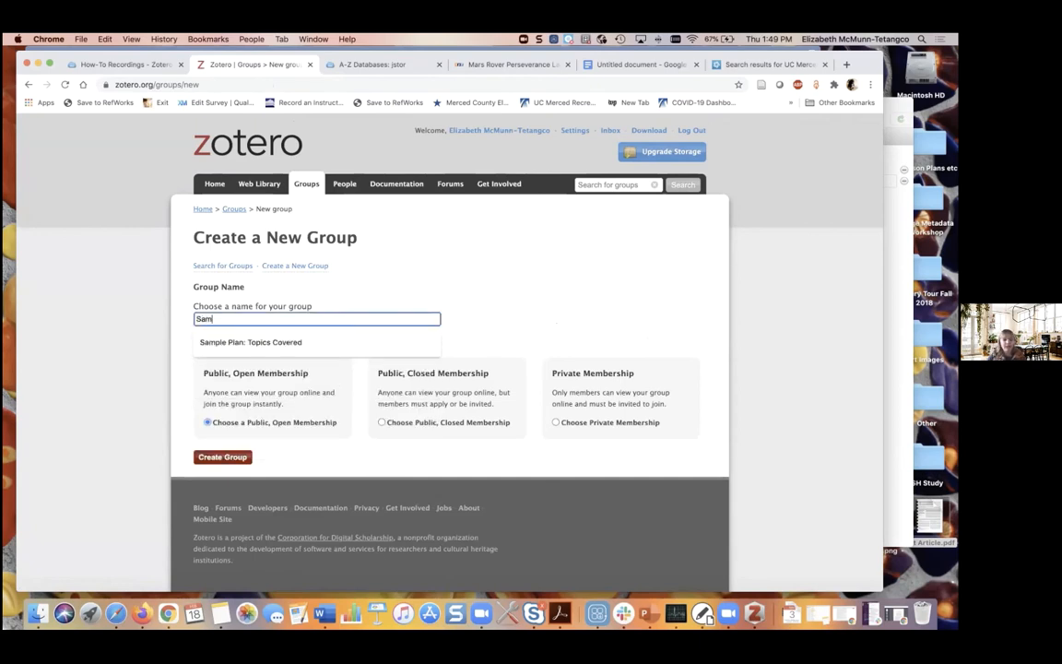
{"action": "type", "text": "ple"}
{"action": "type", "text": "Group"}
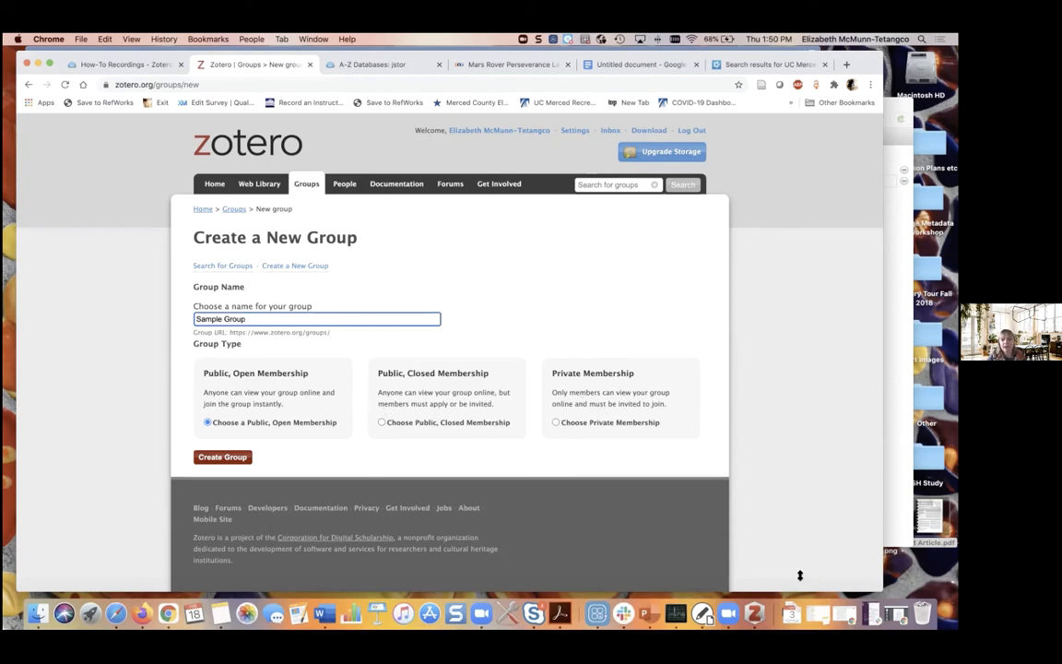
Step: Switch to the Zotero desktop app, examine the group libraries listed below My Library, and return to Chrome
{"action": "left_click", "coordinate": [754, 613]}
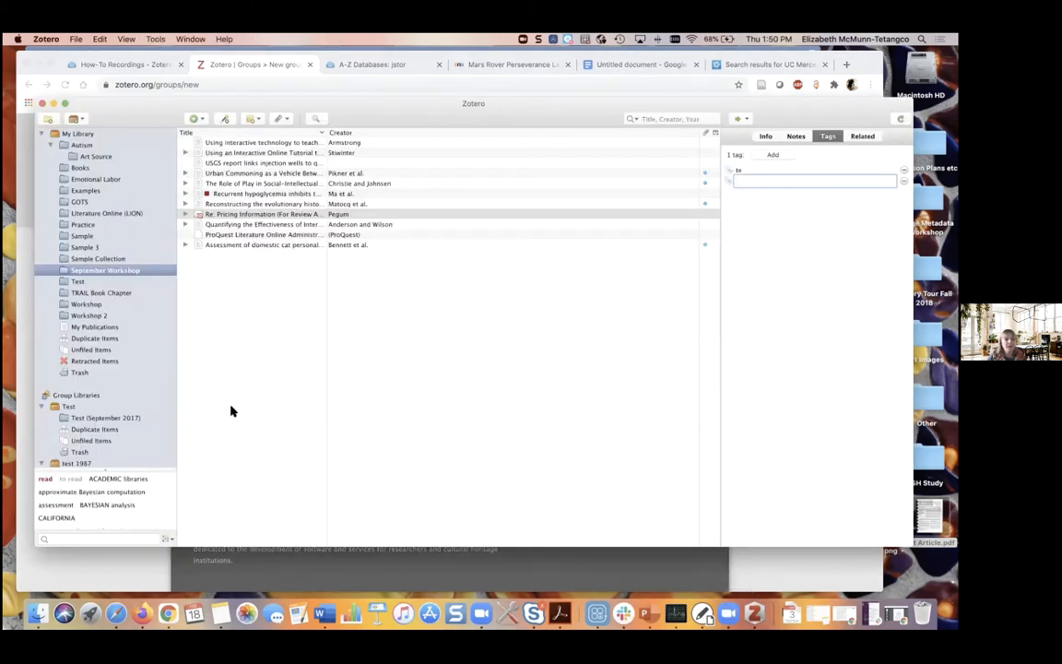
{"action": "scroll", "coordinate": [154, 391], "scroll_direction": "down", "scroll_amount": 2}
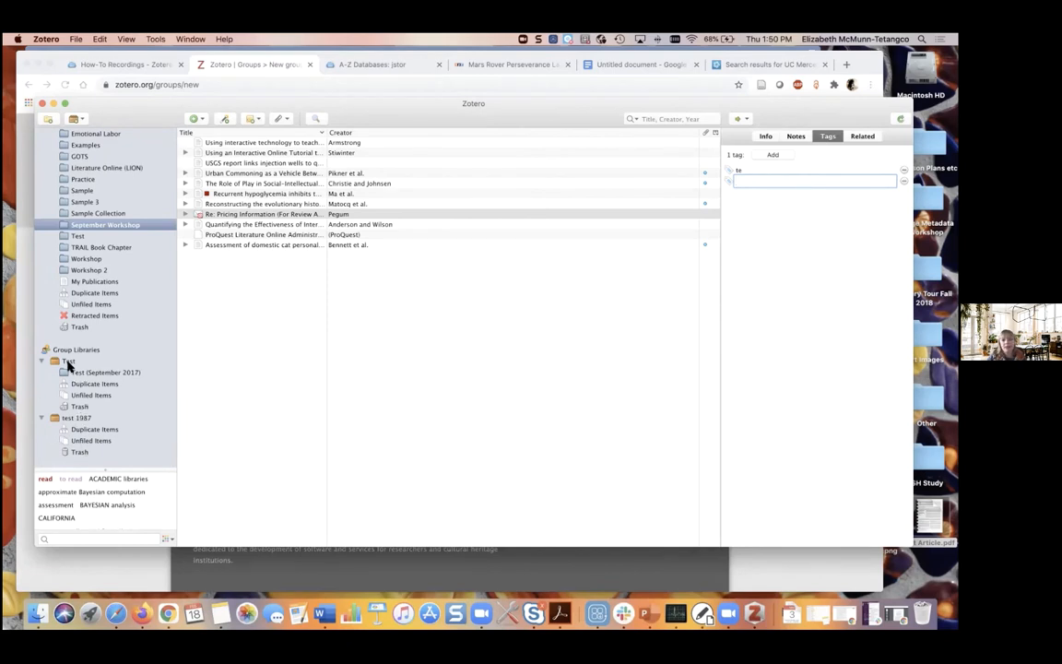
{"action": "left_click", "coordinate": [83, 563]}
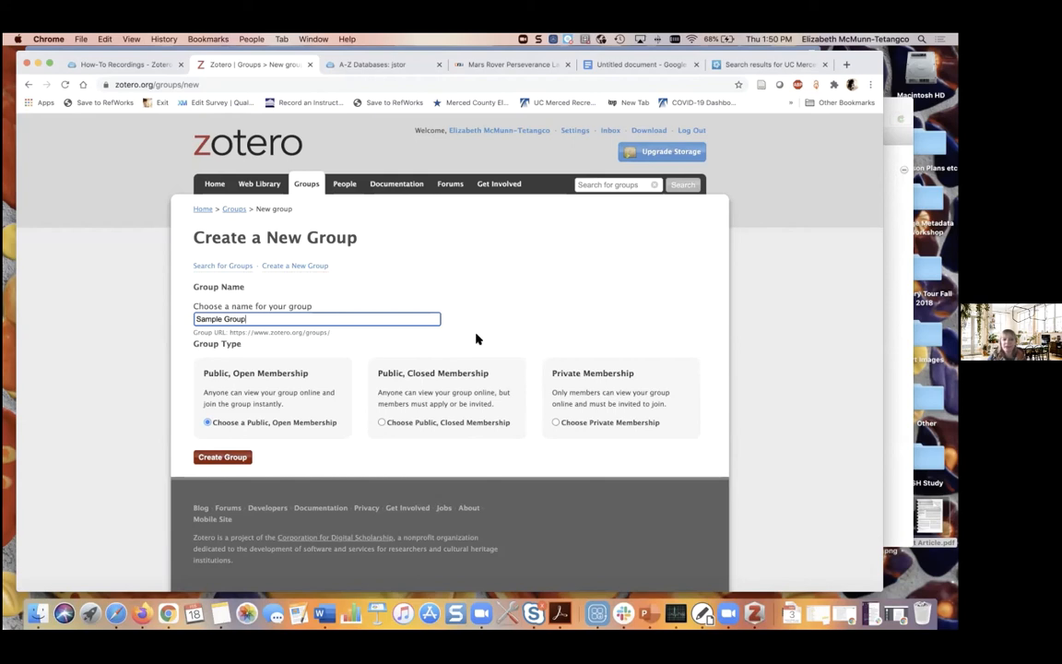
Step: Open Zotero's online documentation and look through its quick links and usage topics
{"action": "left_click", "coordinate": [398, 184]}
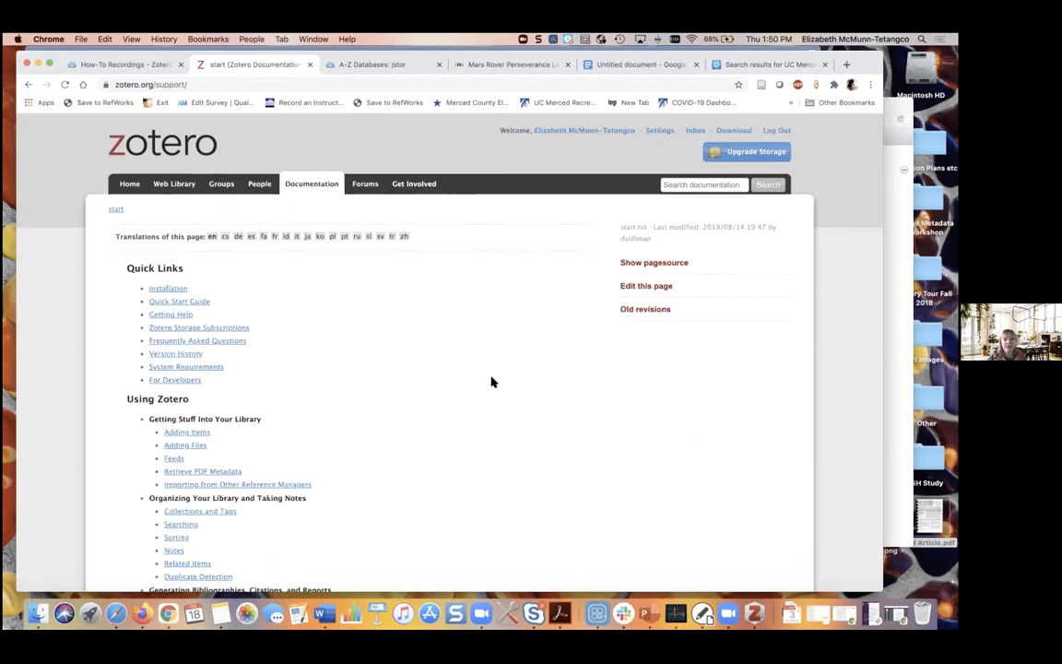
{"action": "left_click", "coordinate": [236, 85]}
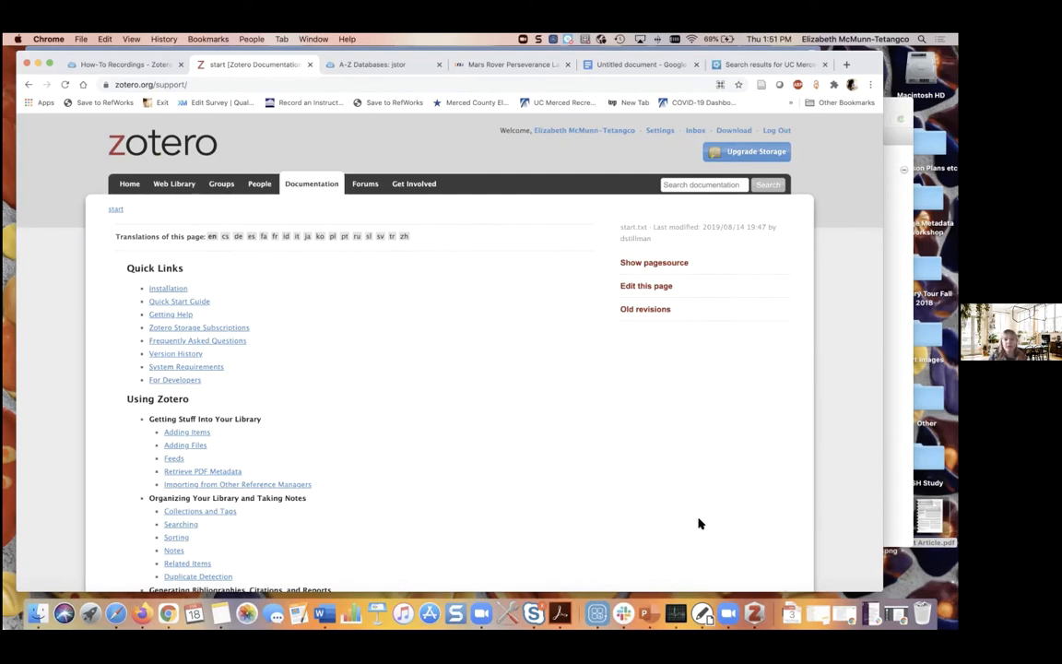
{"action": "scroll", "coordinate": [580, 466], "scroll_direction": "down", "scroll_amount": 1}
{"action": "scroll", "coordinate": [579, 466], "scroll_direction": "down", "scroll_amount": 2}
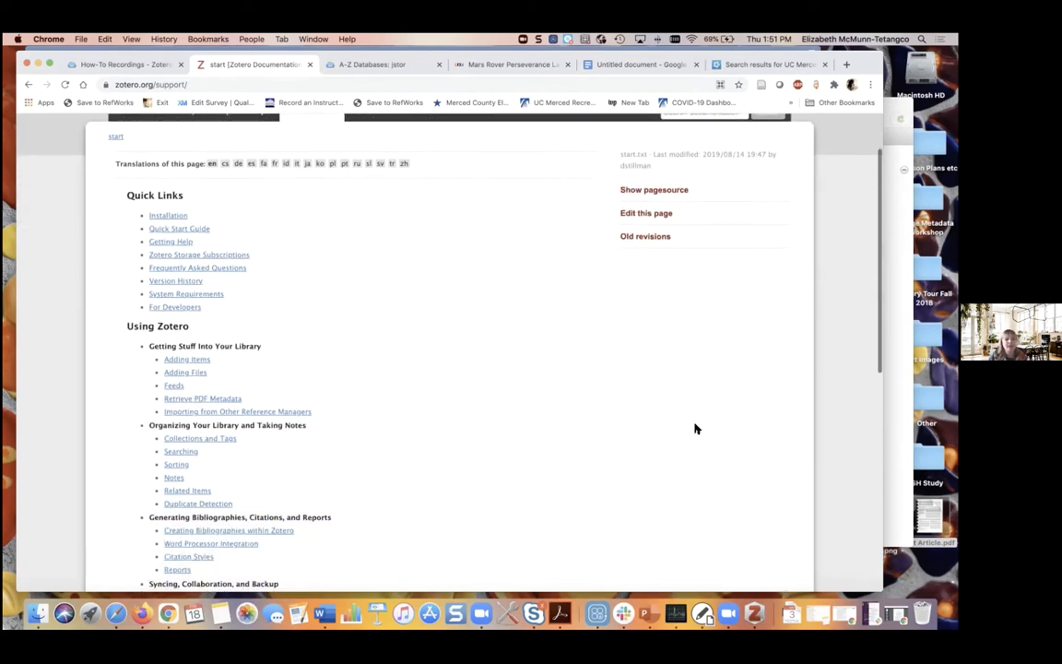
{"action": "scroll", "coordinate": [586, 415], "scroll_direction": "down", "scroll_amount": 15}
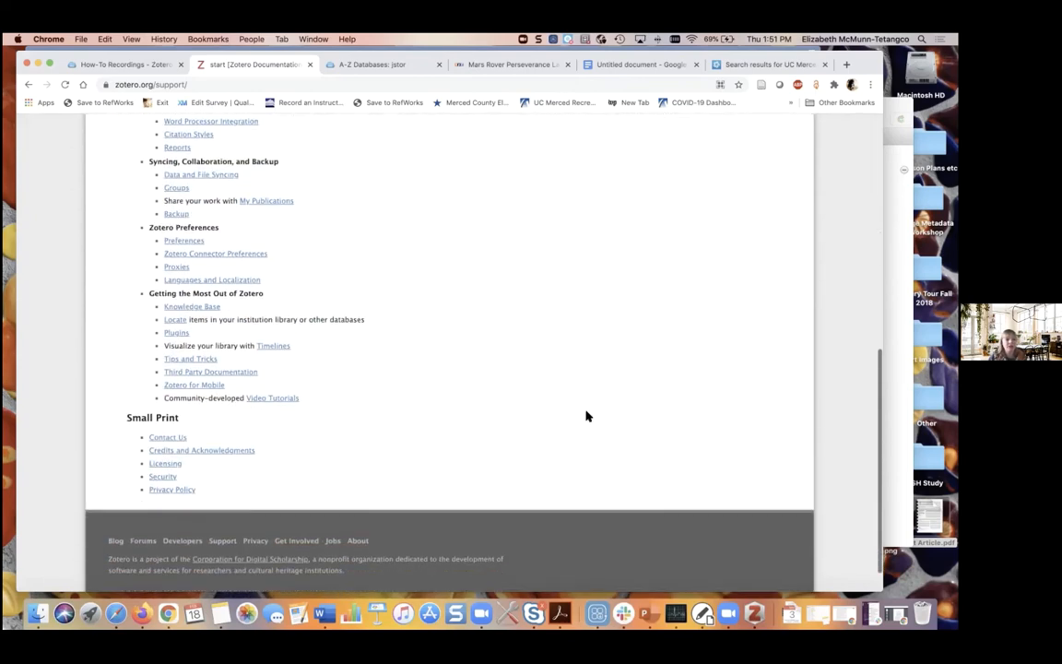
{"action": "scroll", "coordinate": [586, 416], "scroll_direction": "up", "scroll_amount": 18}
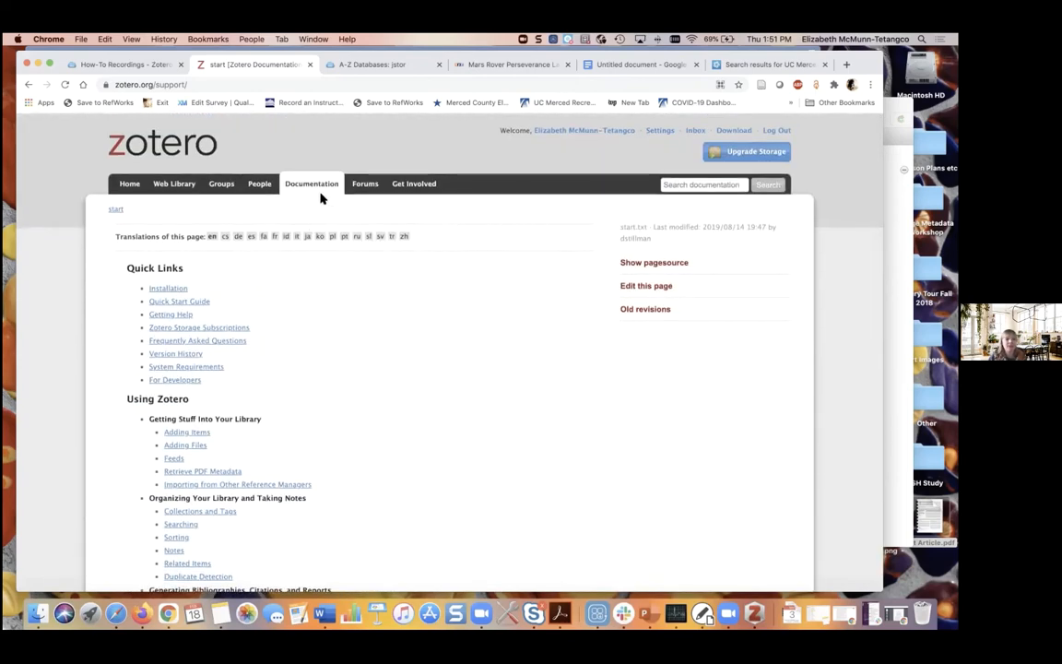
Step: Read the "Style Error: Journal of Orthopaedic Trauma" discussion in the Zotero forums, and return to the Zotero home page
{"action": "left_click", "coordinate": [365, 184]}
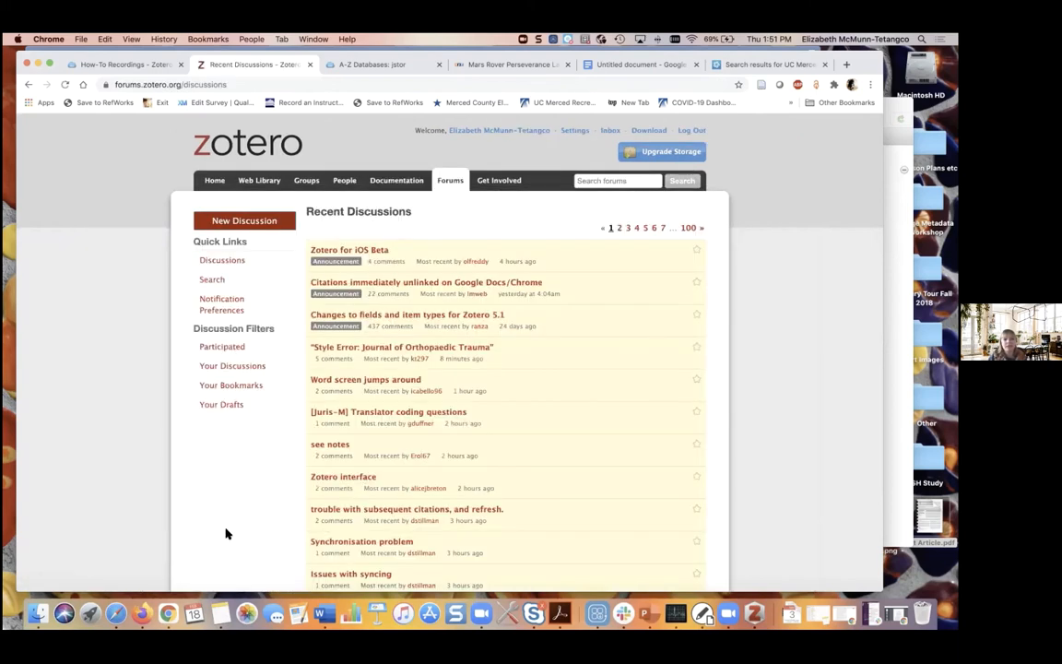
{"action": "scroll", "coordinate": [227, 534], "scroll_direction": "down", "scroll_amount": 1}
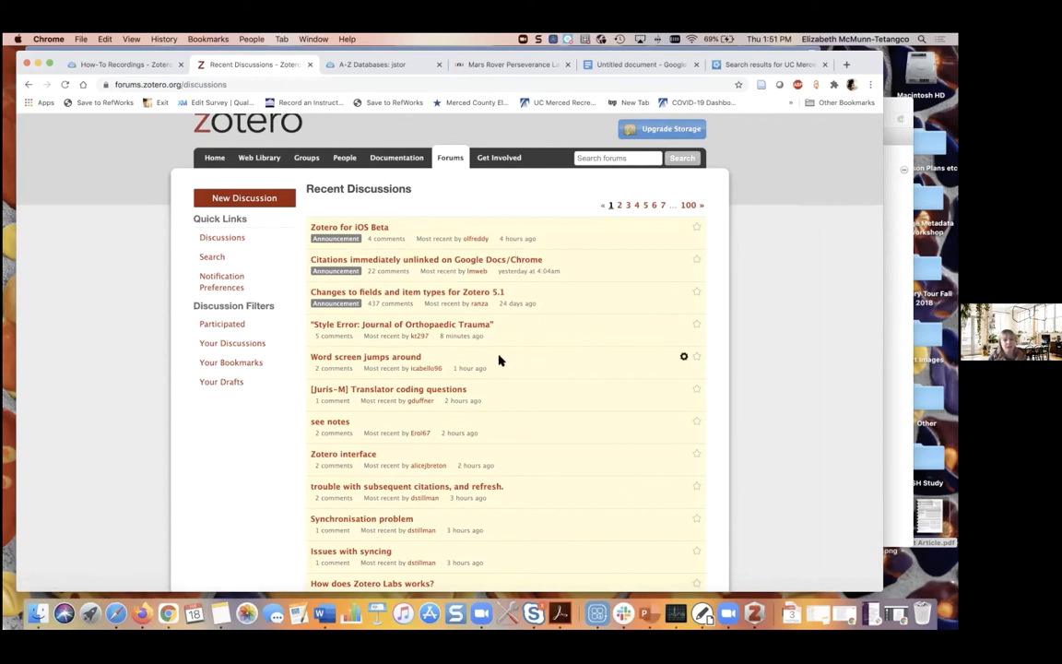
{"action": "left_click", "coordinate": [386, 326]}
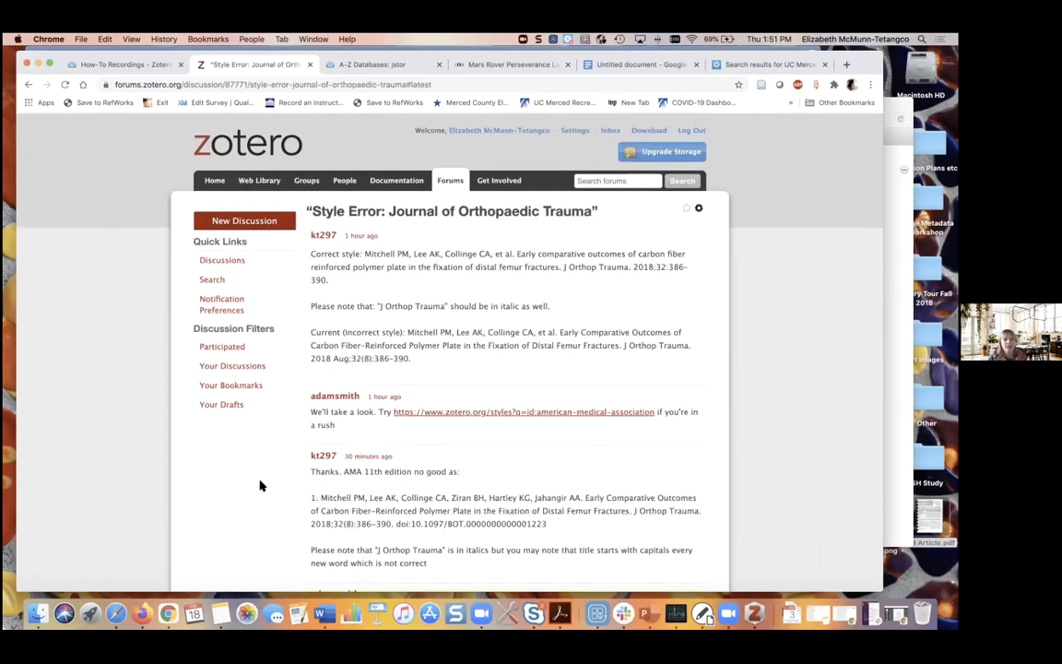
{"action": "scroll", "coordinate": [260, 486], "scroll_direction": "down", "scroll_amount": 3}
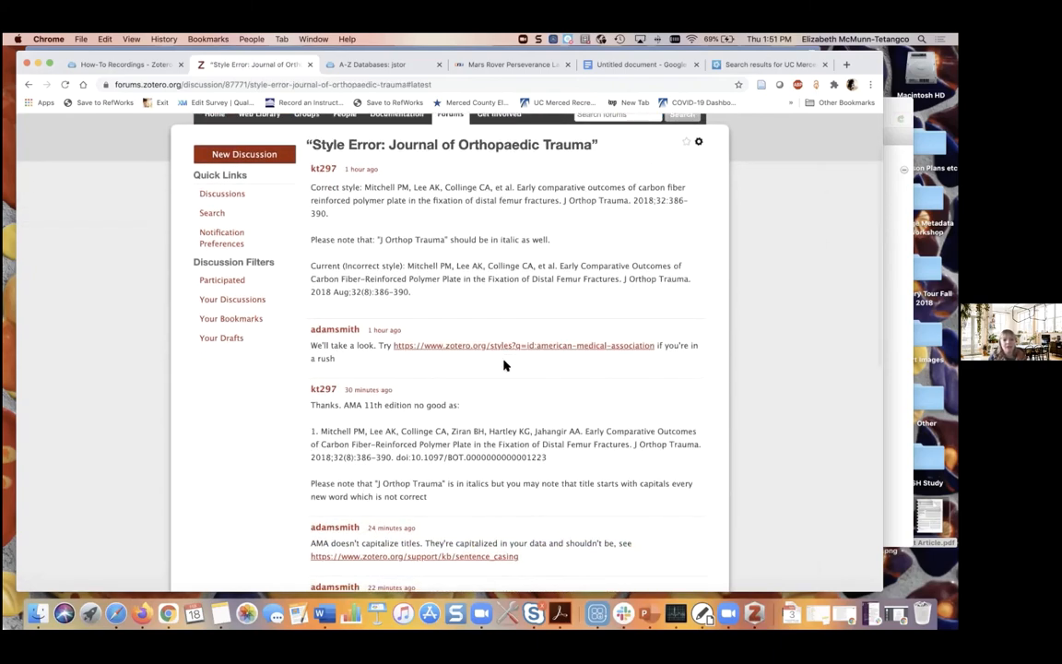
{"action": "scroll", "coordinate": [244, 478], "scroll_direction": "down", "scroll_amount": 1}
{"action": "scroll", "coordinate": [245, 478], "scroll_direction": "down", "scroll_amount": 10}
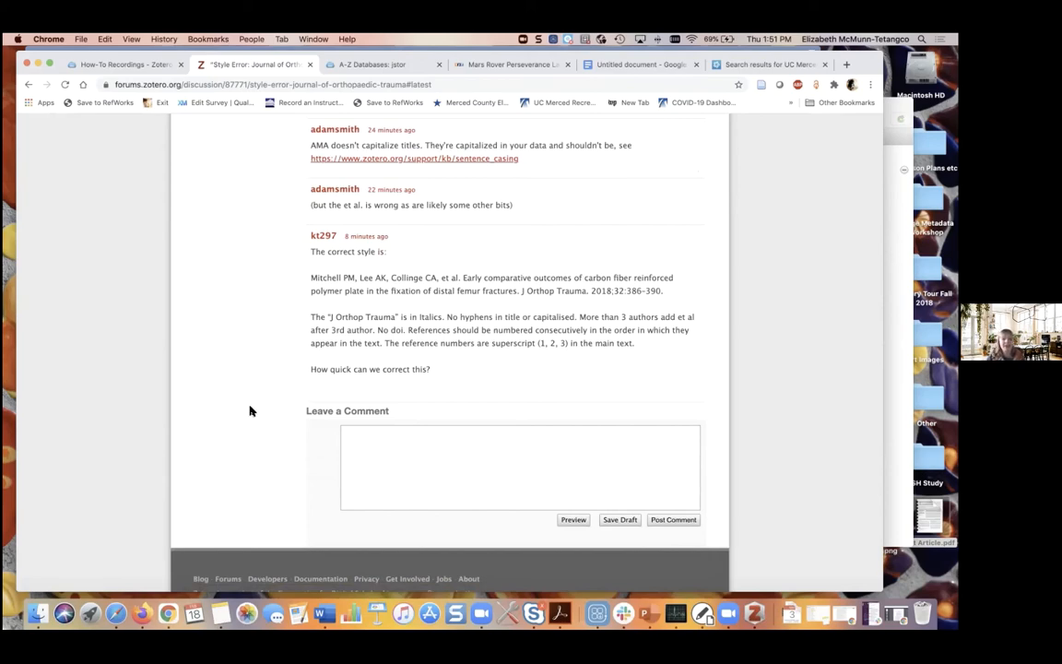
{"action": "scroll", "coordinate": [248, 414], "scroll_direction": "up", "scroll_amount": 10}
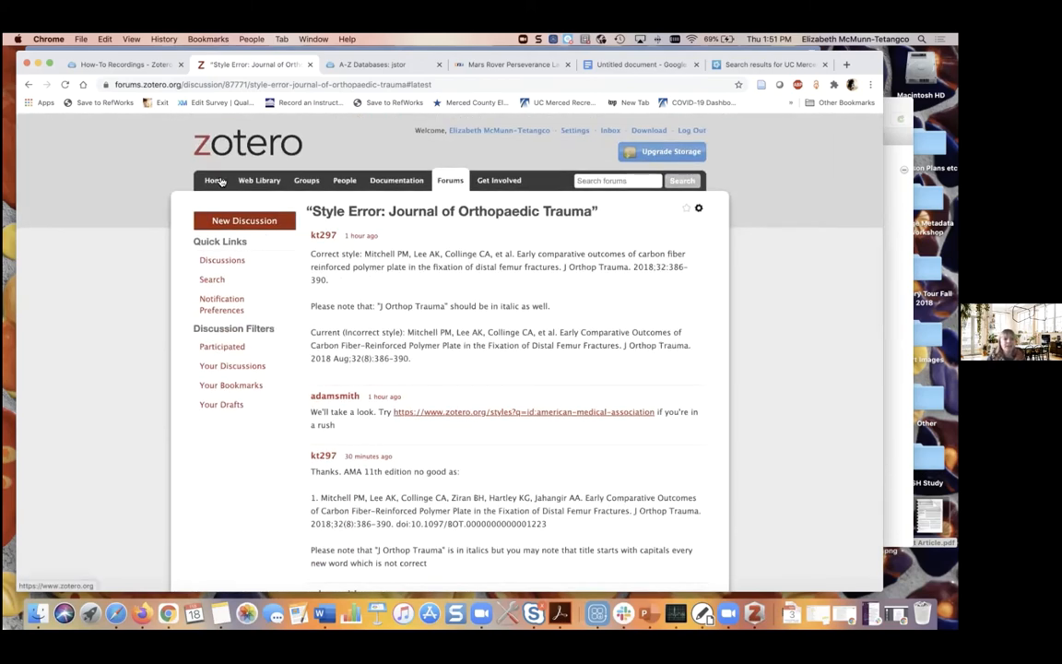
{"action": "left_click", "coordinate": [214, 180]}
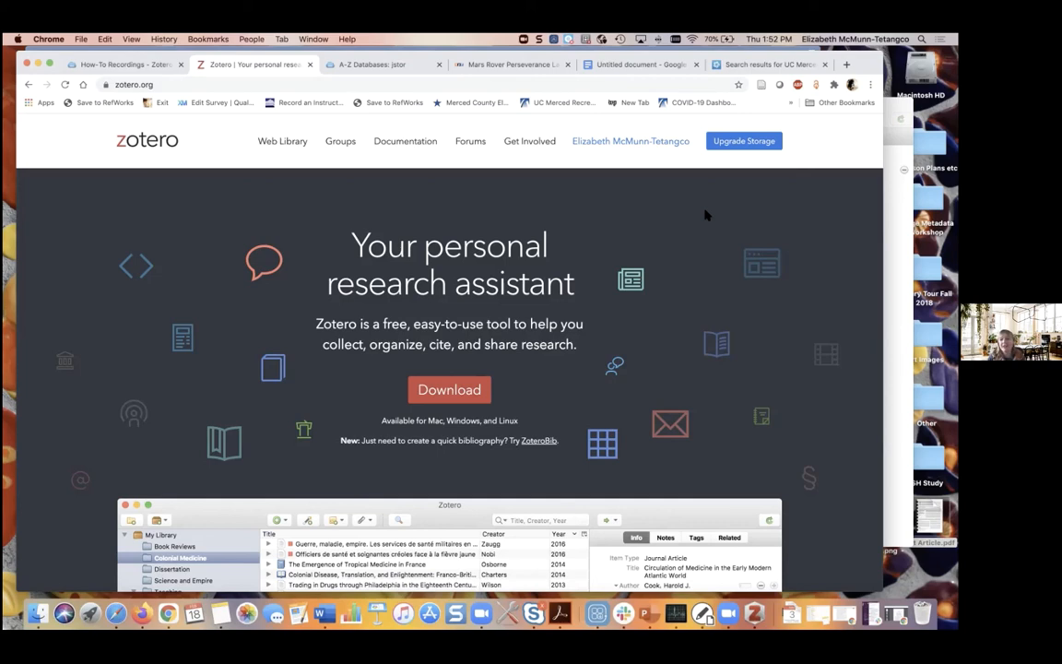
Step: Open the UC Merced Library's Ask a Librarian page and view the call, chat and appointment options
{"action": "left_click", "coordinate": [371, 65]}
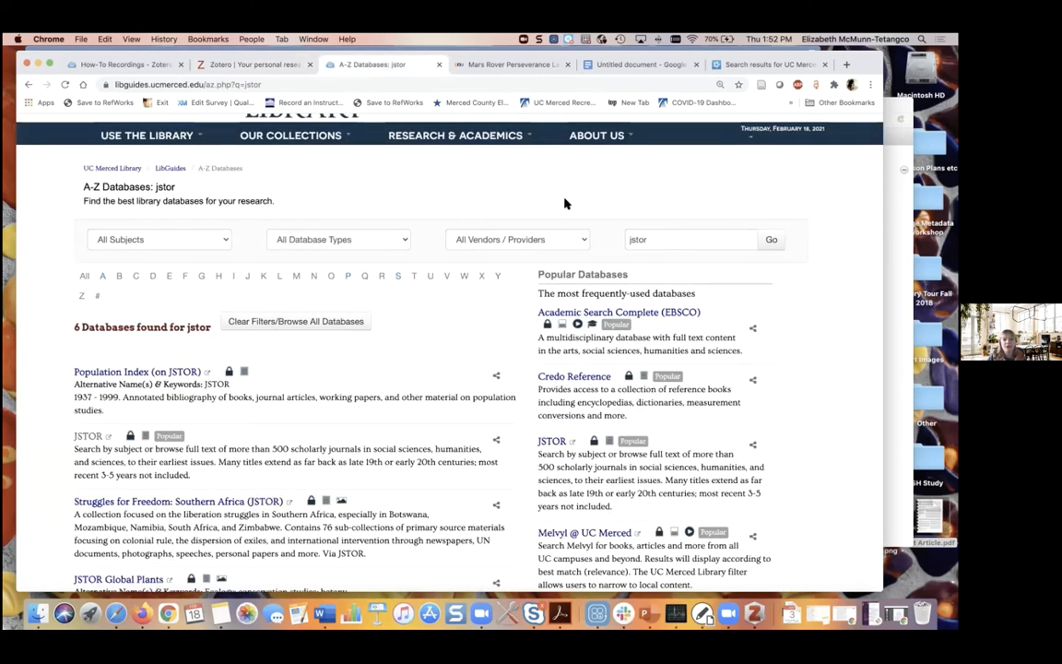
{"action": "mouse_move", "coordinate": [616, 137]}
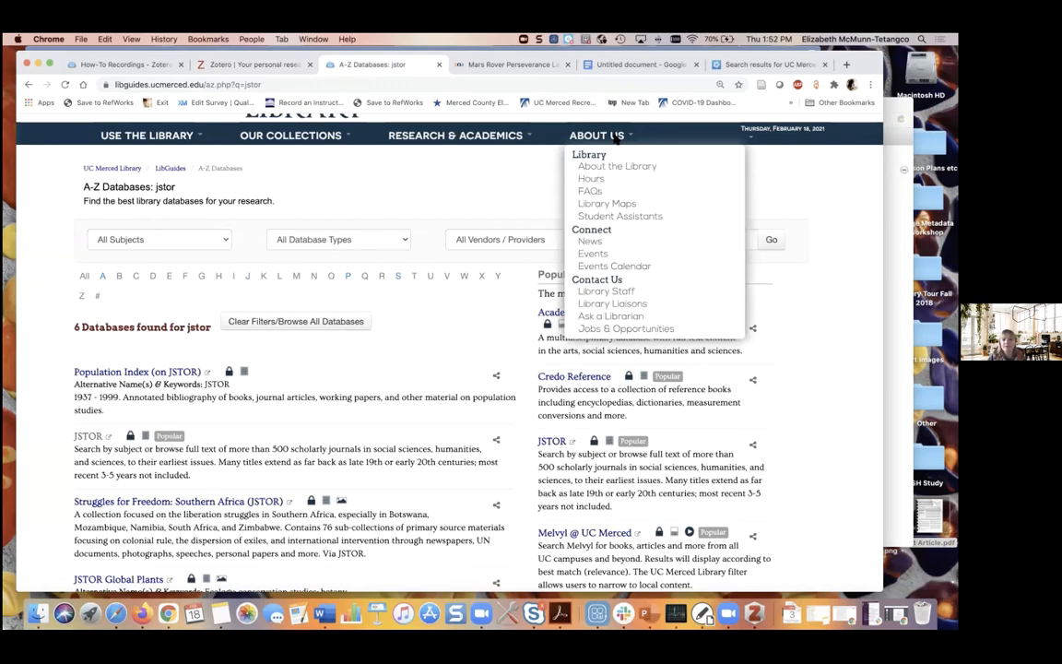
{"action": "left_click", "coordinate": [604, 319]}
{"action": "mouse_move", "coordinate": [461, 310]}
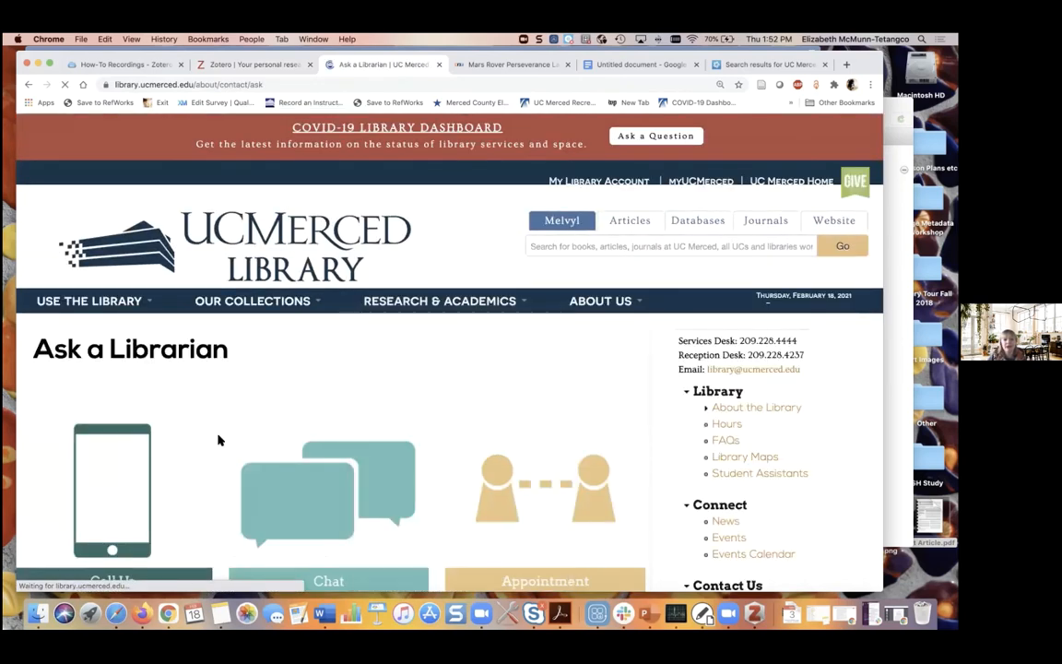
{"action": "scroll", "coordinate": [239, 415], "scroll_direction": "down", "scroll_amount": 2}
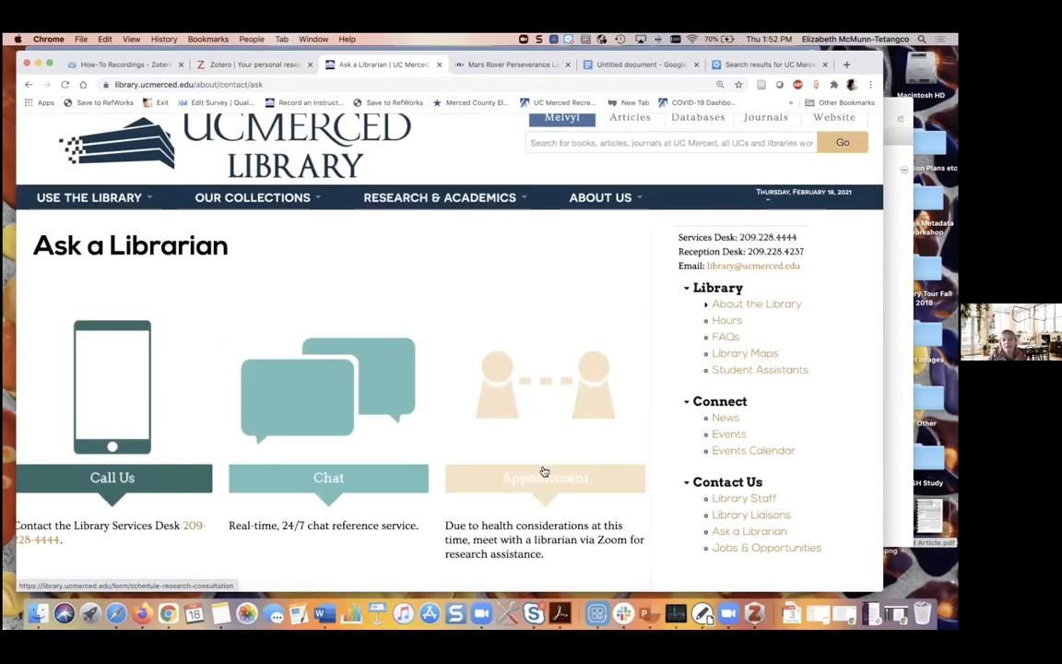